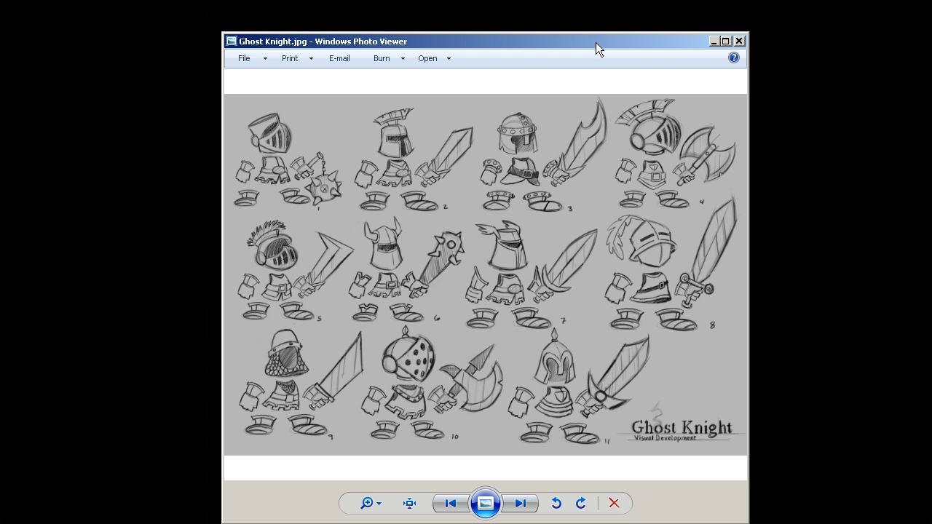
Move the Ghost Knight.jpg reference image window aside
left_click_drag(601, 40, 323, 46)
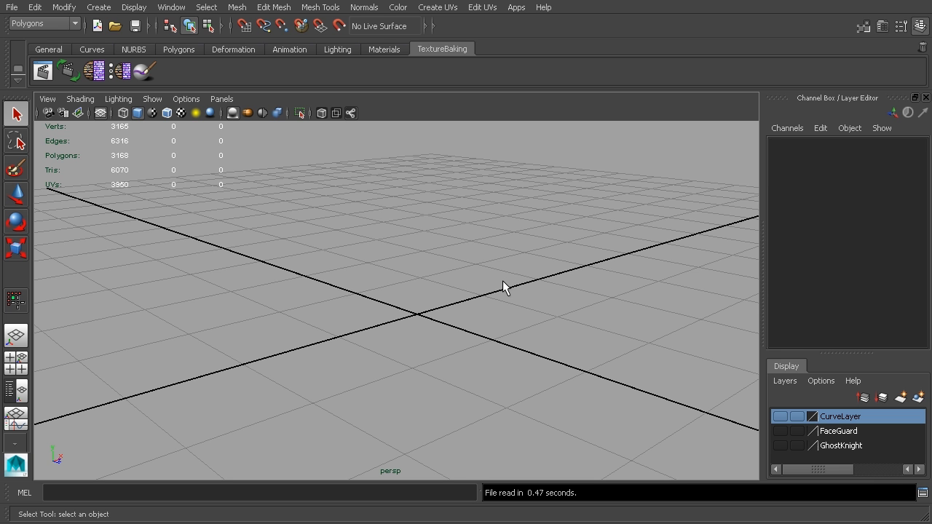
Create a polygon cube at the origin and frame it in the perspective view
left_click(104, 9)
mouse_move(107, 29)
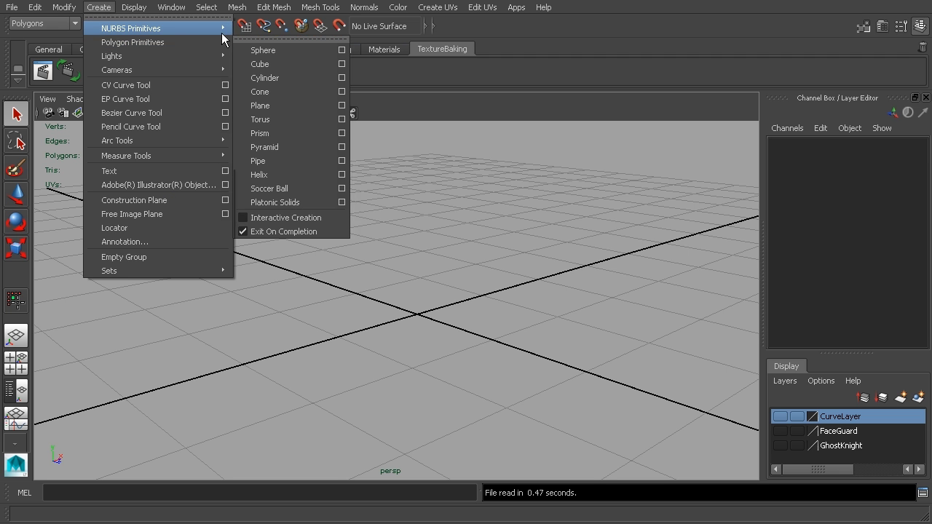
mouse_move(183, 43)
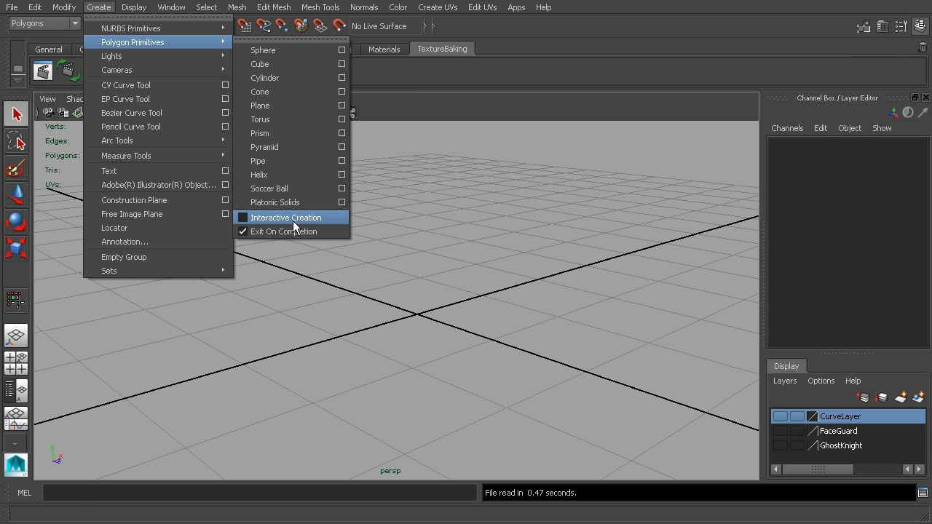
left_click(278, 65)
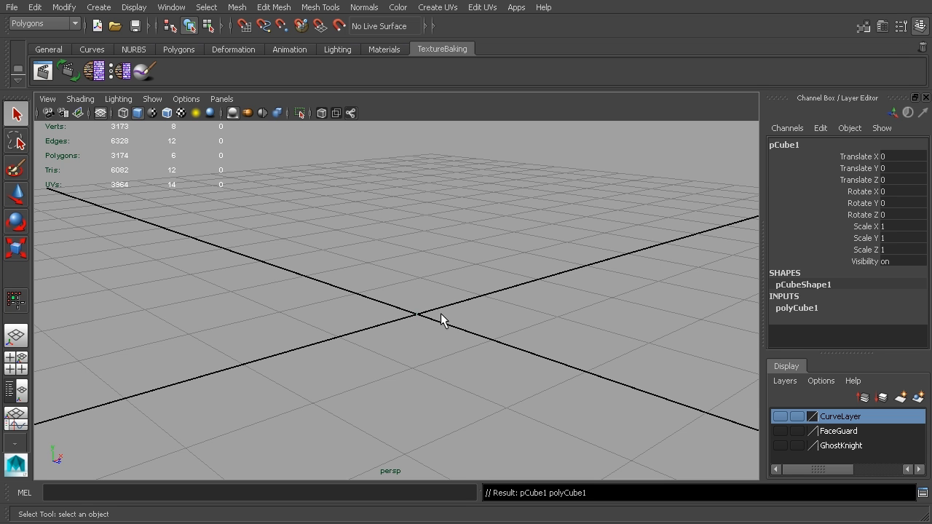
key("f")
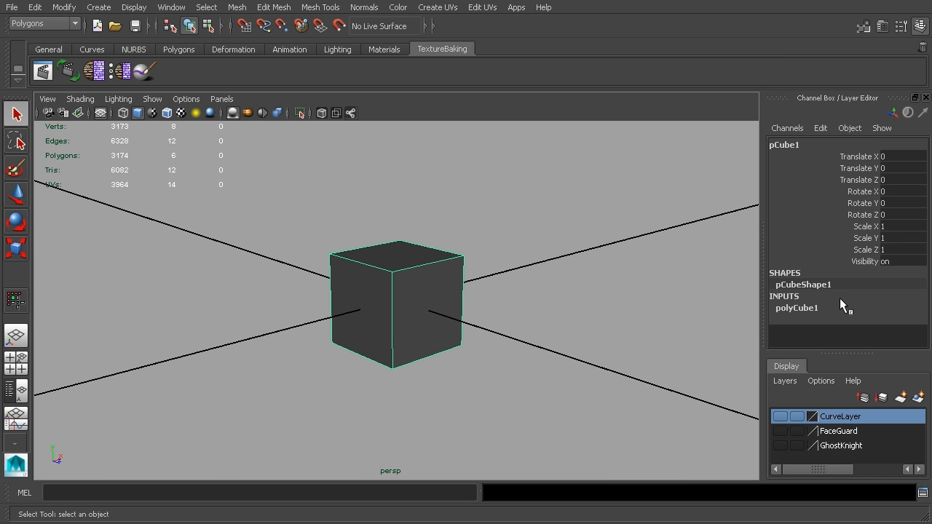
Set the cube's width, height and depth subdivisions to 4
left_click(840, 306)
scroll(857, 281, "down", 3)
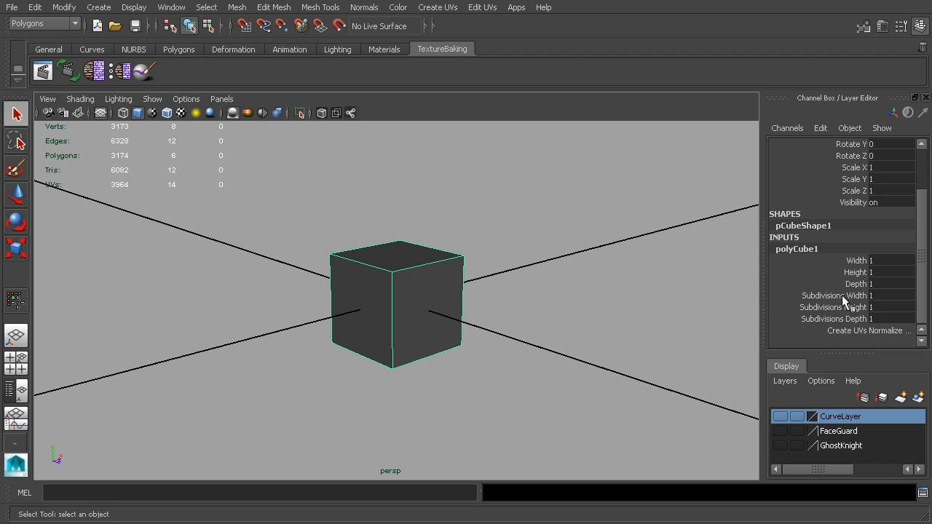
left_click_drag(842, 297, 845, 319)
middle_click_drag(575, 322, 596, 321)
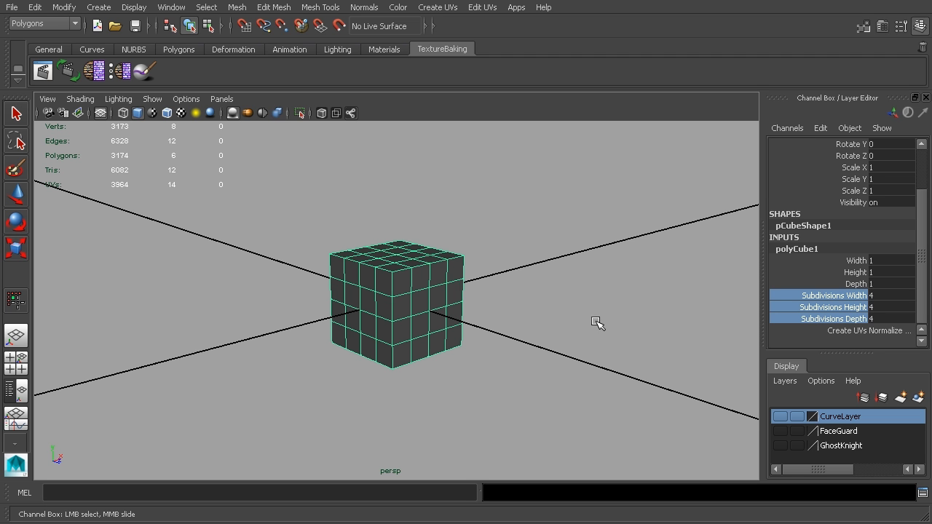
mouse_move(502, 335)
middle_mouse_down()
mouse_move(522, 333)
mouse_move(510, 335)
middle_mouse_up()
left_click_drag(514, 339, 656, 316, "alt")
scroll(601, 331, "up", 3)
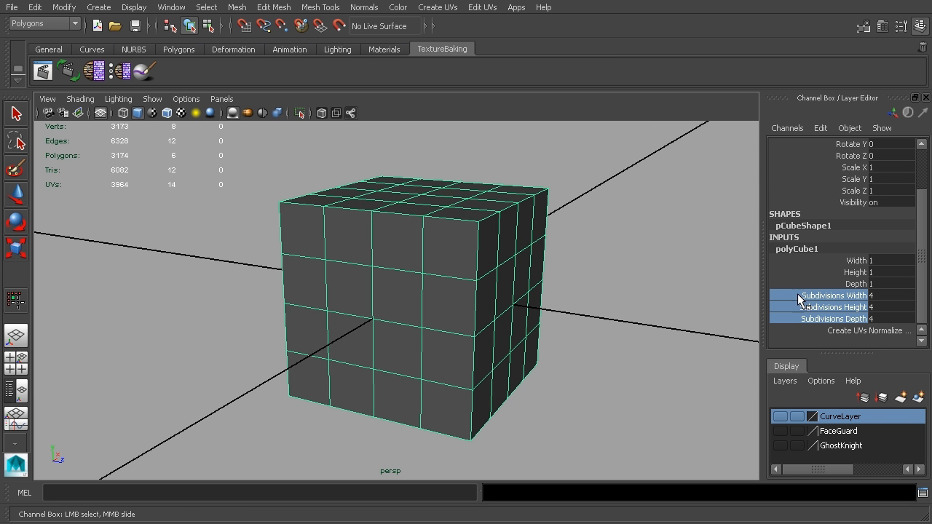
Raise the middle row of vertices across the cube's top to form a ridge
left_click_drag(524, 329, 436, 233, "alt")
right_click_drag(430, 225, 401, 221)
mouse_move(402, 220)
left_mouse_down("alt")
mouse_move(410, 233)
mouse_move(421, 199)
mouse_move(402, 232)
left_mouse_up("alt")
key("w")
left_click_drag(413, 184, 365, 235)
left_click_drag(413, 167, 413, 150)
Reposition the vertices along the cube's outer top edges to slope the top down from the ridge
left_click_drag(381, 223, 303, 271, "alt")
mouse_move(397, 262)
left_mouse_down("alt")
mouse_move(419, 281)
mouse_move(403, 276)
left_mouse_up("alt")
left_click_drag(393, 235, 289, 274)
left_click_drag(420, 257, 292, 312)
left_click_drag(426, 294, 323, 343)
left_click_drag(399, 345, 480, 313, "alt")
left_click_drag(394, 192, 418, 157)
Move the corner vertex columns at the +Z end of the cube along Z and scale them along X
left_click_drag(527, 217, 405, 367, "alt")
left_click_drag(471, 351, 419, 372, "alt")
mouse_move(500, 370)
left_mouse_down("alt")
mouse_move(473, 247)
mouse_move(535, 228)
mouse_move(557, 302)
mouse_move(505, 369)
left_mouse_up("alt")
left_click_drag(387, 377, 397, 370)
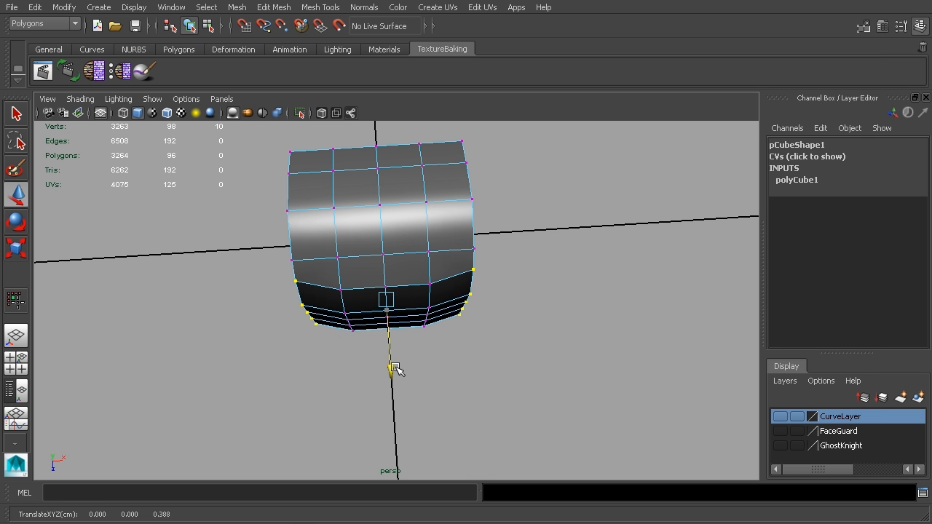
key("r")
left_click_drag(321, 306, 397, 370)
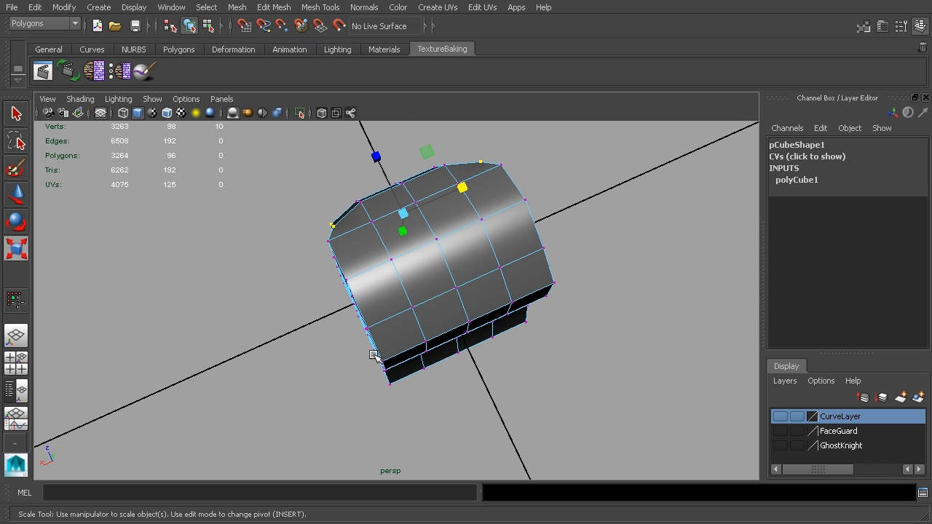
Move the corner vertex columns at the opposite end along Z to round that side of the shape
left_click_drag(402, 403, 425, 358, "alt")
middle_click_drag(425, 357, 595, 357, "alt")
left_click_drag(595, 356, 480, 292, "alt")
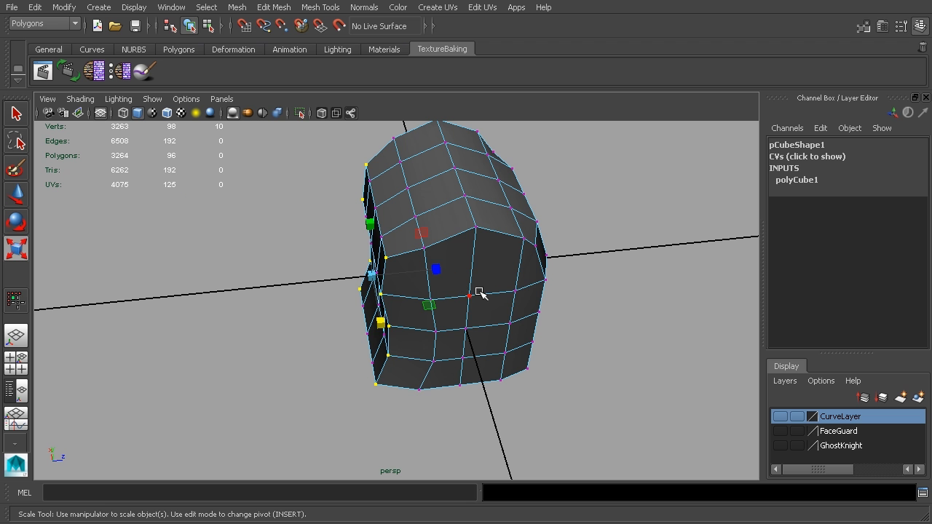
key("w")
left_click_drag(437, 270, 422, 327)
Scale the horizontal edge loops to narrow the torso at the waist and leave the bottom flared
right_click_drag(421, 325, 496, 304)
left_click_drag(410, 317, 474, 327, "alt")
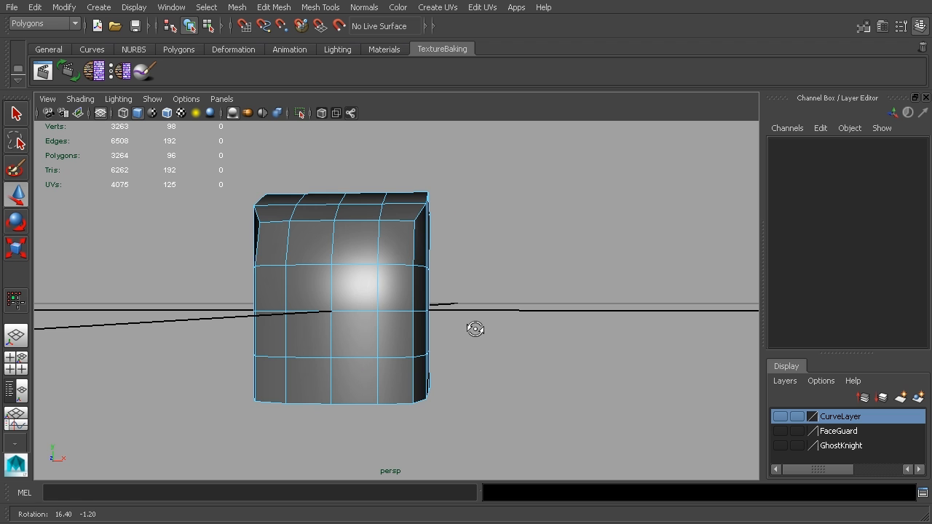
double_click(364, 316)
left_click_drag(357, 312, 544, 333, "alt")
key("r")
left_click_drag(399, 317, 507, 296)
double_click(431, 359)
double_click(461, 278)
left_click_drag(501, 321, 500, 298, "alt")
Select the eight faces in the upper two rows on one side of the torso
right_click_drag(462, 281, 455, 310)
left_click_drag(374, 251, 437, 270, "alt")
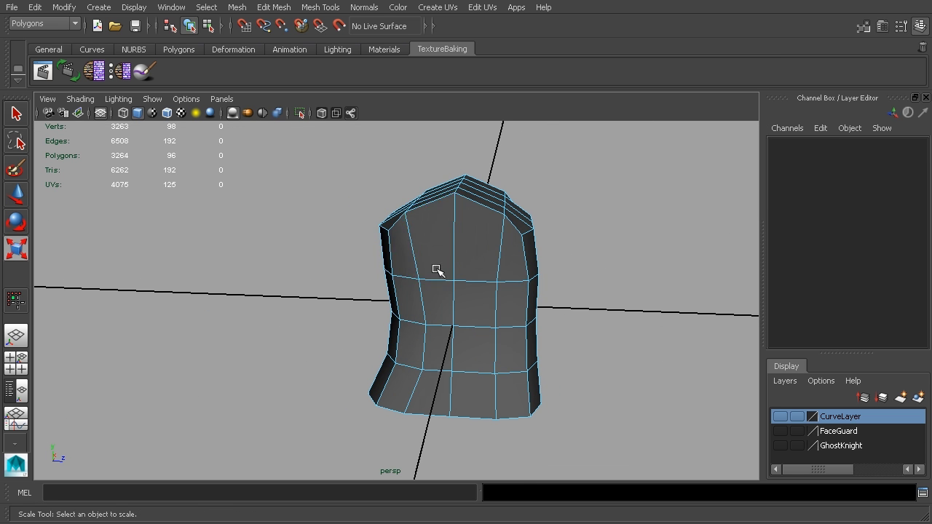
left_click(437, 256)
left_click(487, 227, "shift")
left_click(513, 243, "shift")
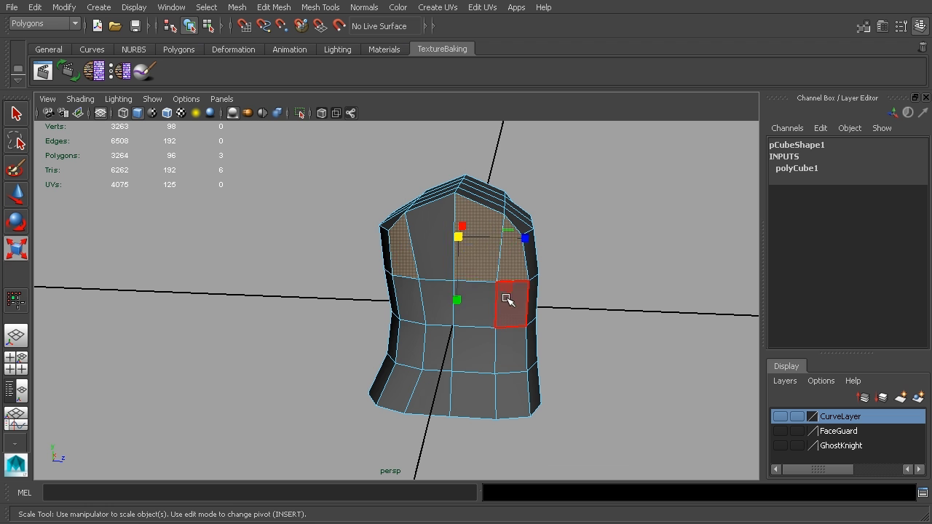
left_click(505, 299, "shift")
Add the matching eight upper faces on the opposite side of the torso to the selection
left_click_drag(616, 282, 349, 308, "alt")
left_click(349, 306, "shift")
left_click(349, 330, "shift")
left_click(382, 335, "shift")
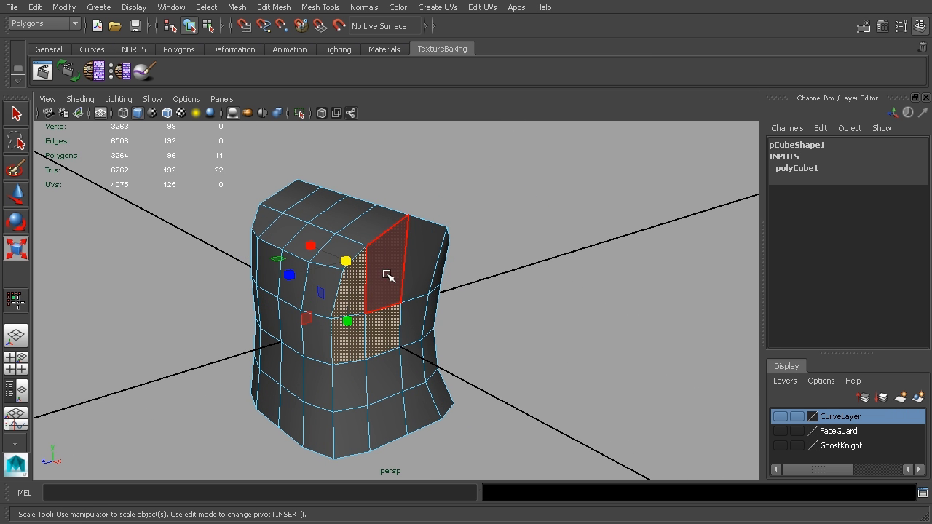
left_click(386, 275, "shift")
left_click(416, 260, "shift")
left_click_drag(496, 323, 546, 251, "alt")
left_click(374, 287, "shift")
left_click_drag(452, 269, 546, 331, "alt")
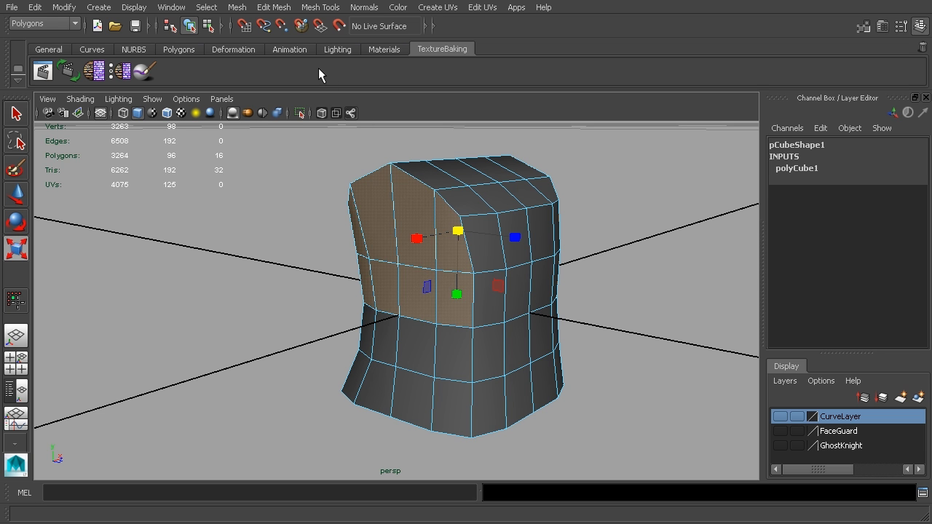
left_click(238, 8)
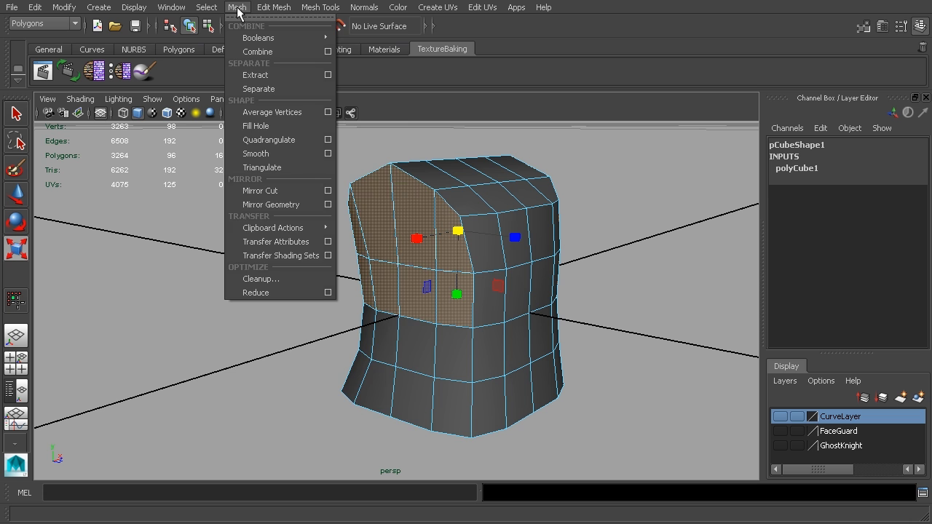
mouse_move(261, 13)
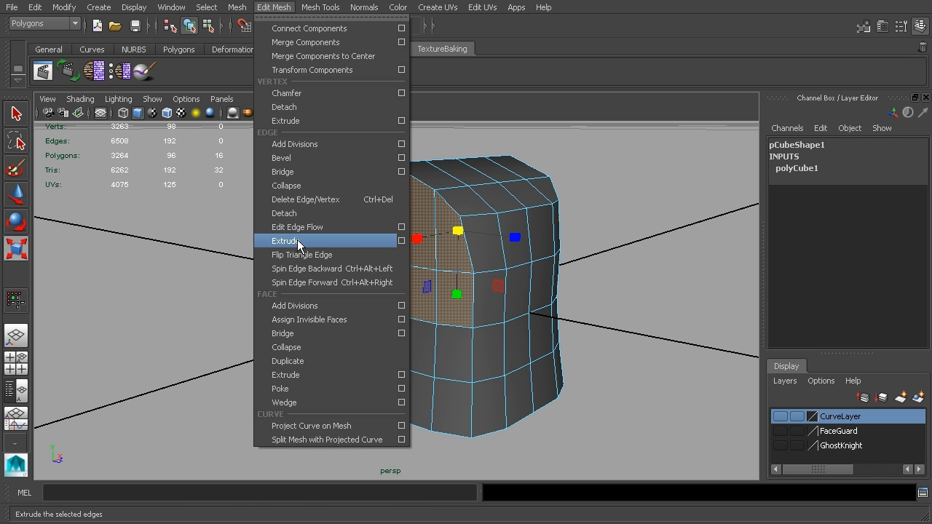
left_click(297, 240)
left_click_drag(480, 318, 486, 322)
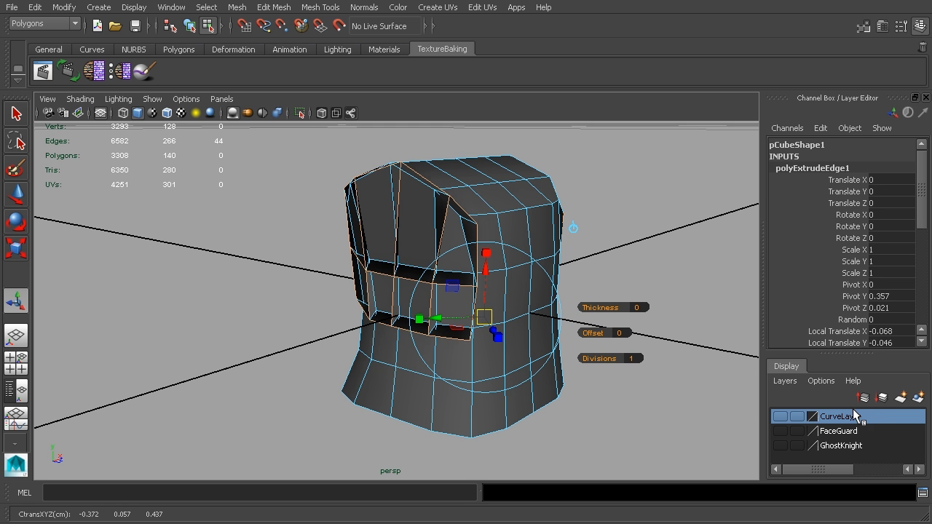
key("ctrl+z")
key("ctrl+z")
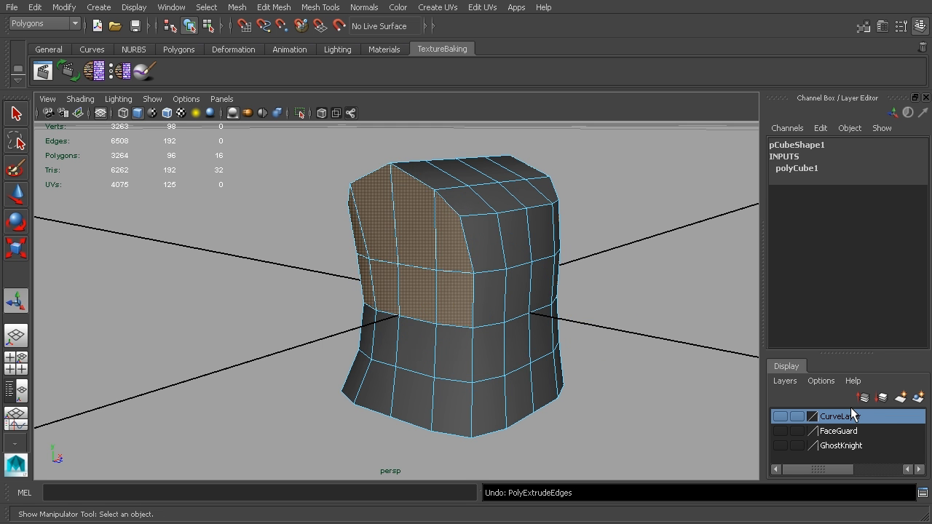
Extrude the selected side faces and scale them inward, then extrude again and push them into the torso as arm recesses
left_click(317, 9)
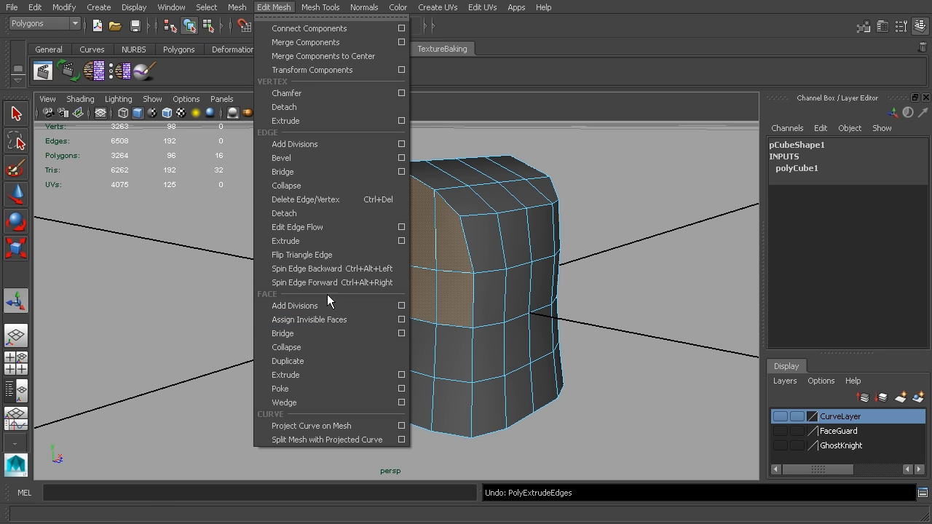
left_click(314, 374)
left_click_drag(510, 291, 485, 323, "alt")
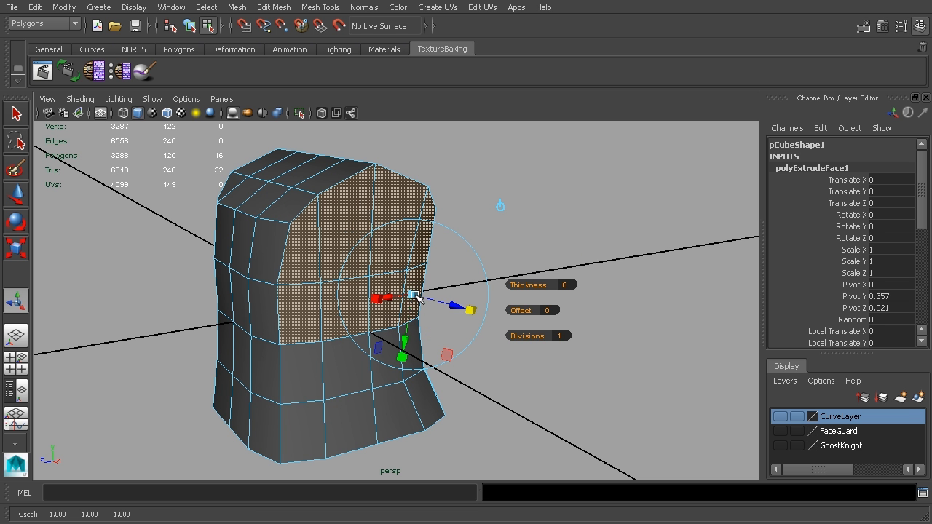
left_click_drag(412, 295, 385, 298)
left_click_drag(432, 329, 481, 305, "alt")
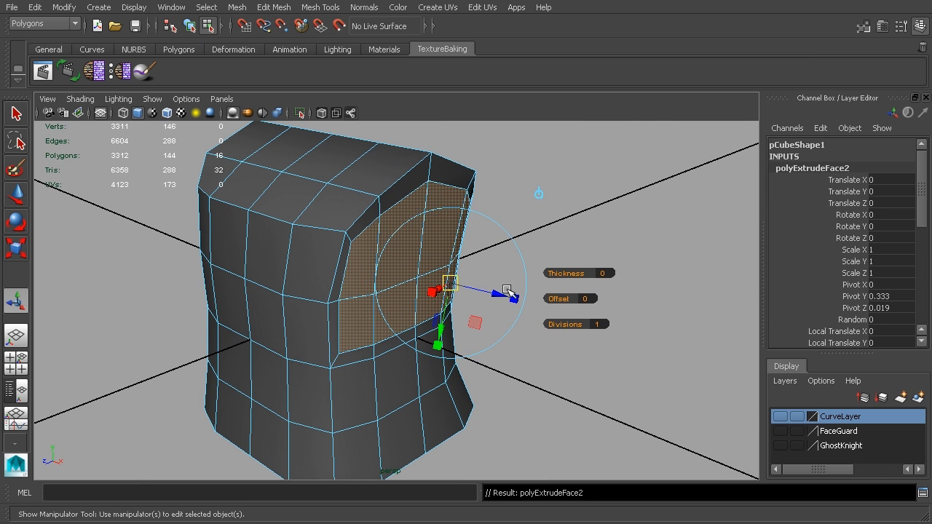
left_click_drag(480, 291, 531, 321, "alt")
Extrude all the bottom faces of the torso and scale them to about 0.7 to form a thin border
mouse_move(470, 387)
left_mouse_down()
mouse_move(364, 374)
mouse_move(323, 306)
mouse_move(333, 231)
mouse_move(441, 243)
mouse_move(497, 306)
mouse_move(429, 333)
mouse_move(388, 289)
mouse_move(374, 326)
left_mouse_up()
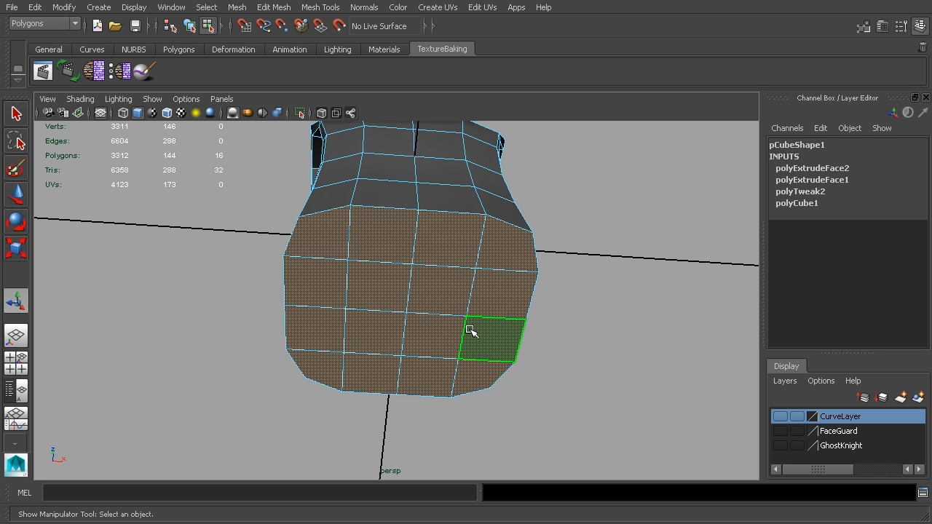
key("ctrl+e")
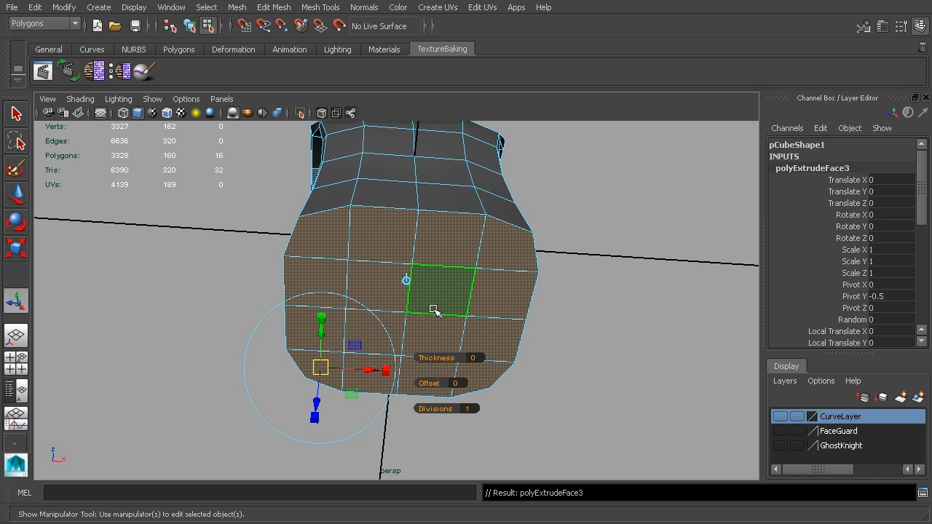
left_click_drag(320, 367, 308, 368)
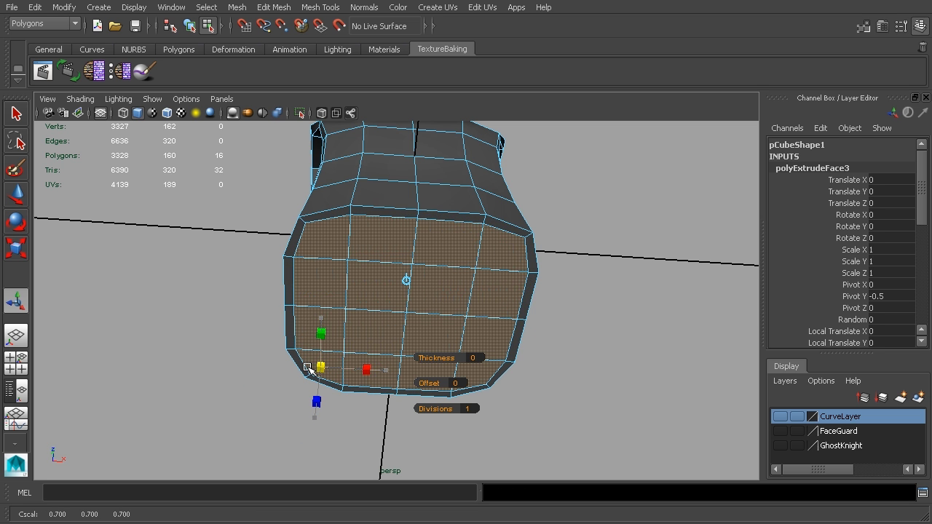
Select the ring of narrow border faces around the torso's bottom and extrude it downward into a rim
left_click(448, 215)
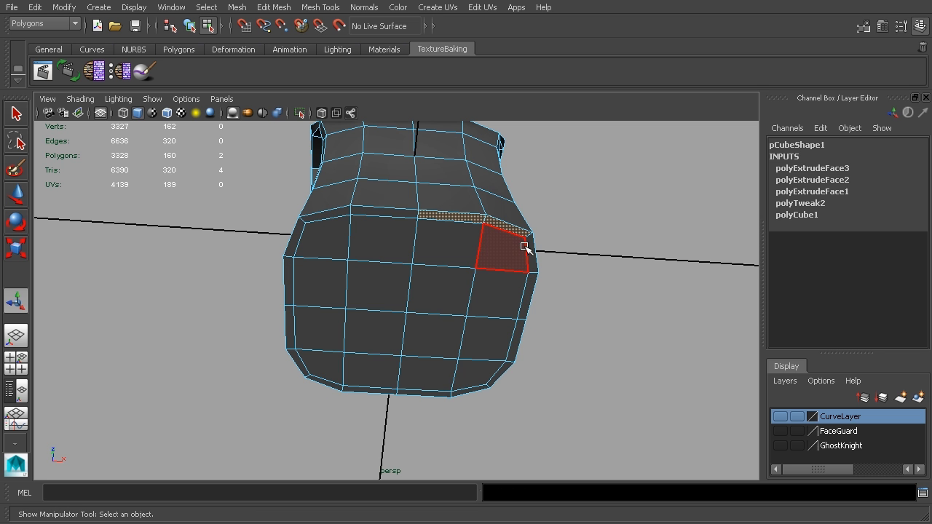
double_click(532, 252, "shift")
left_click_drag(630, 268, 553, 321, "alt")
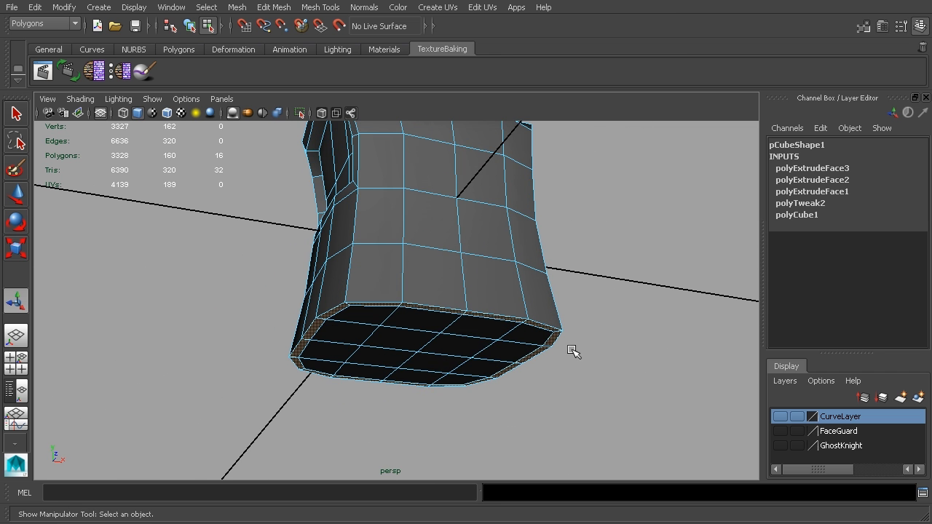
middle_click_drag(571, 351, 552, 300, "alt")
left_click_drag(551, 300, 557, 311, "alt")
middle_click_drag(556, 311, 536, 299, "alt")
right_click_drag(535, 299, 572, 319, "alt")
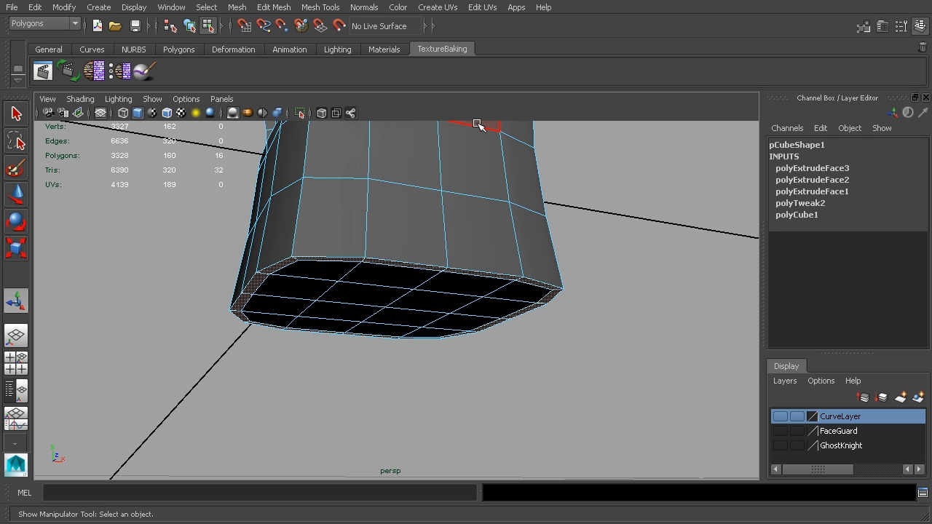
left_click(274, 8)
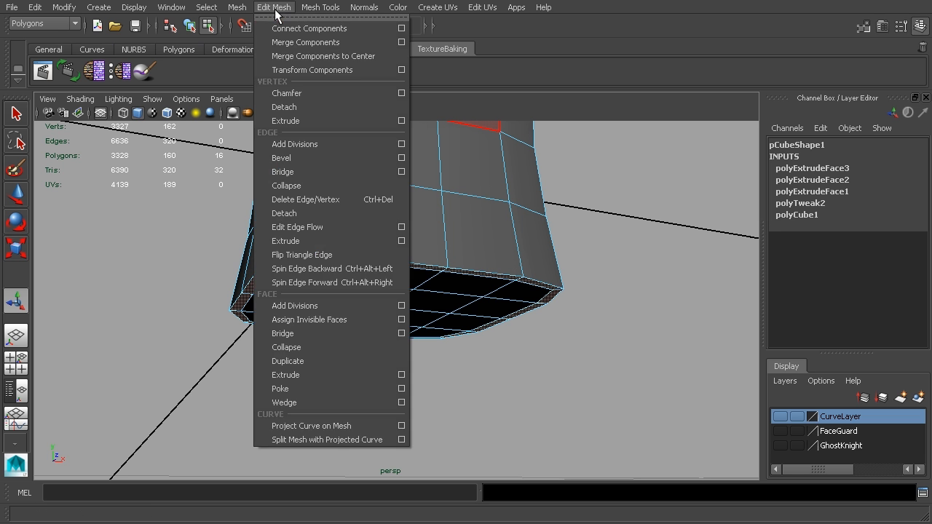
mouse_move(242, 9)
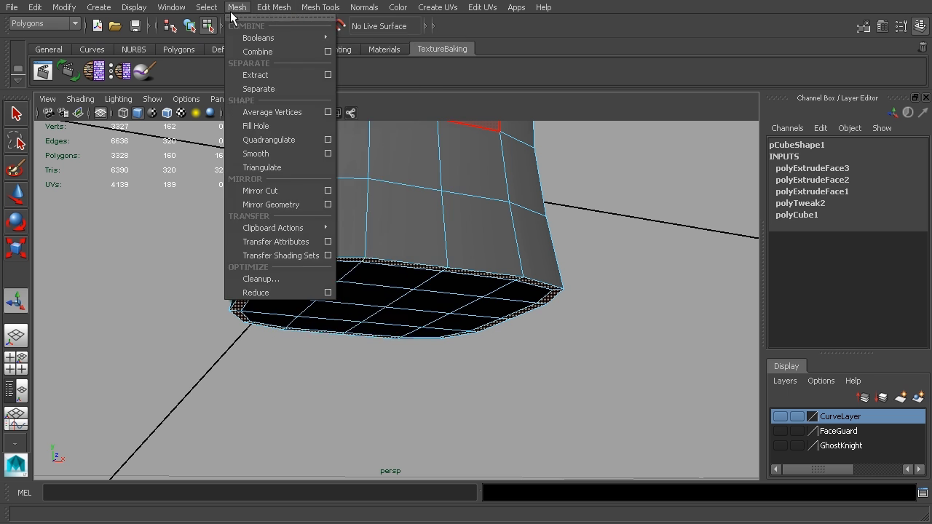
mouse_move(274, 7)
left_click_drag(672, 255, 615, 293, "alt")
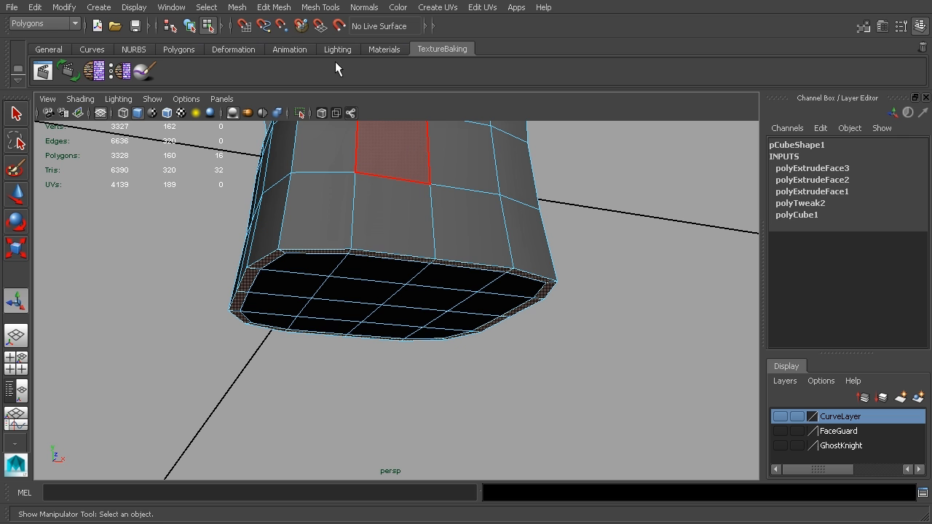
left_click(275, 9)
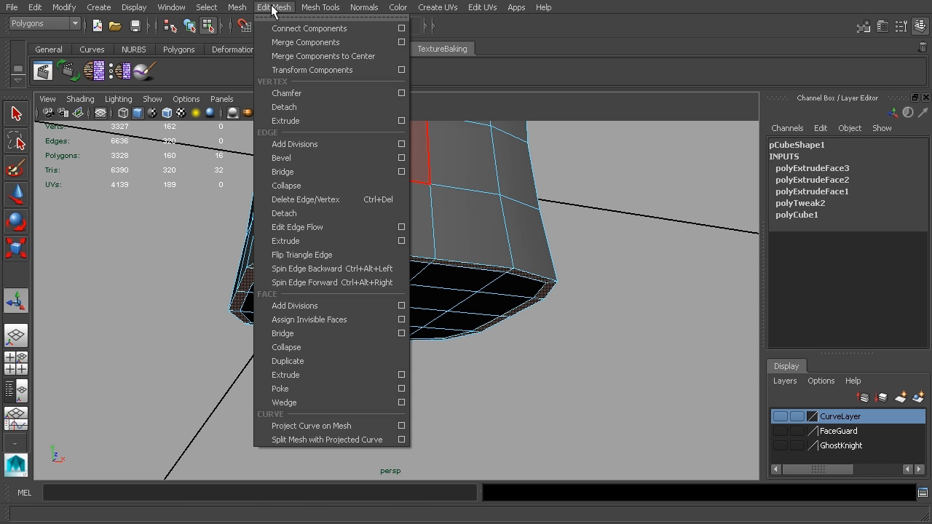
left_click(333, 373)
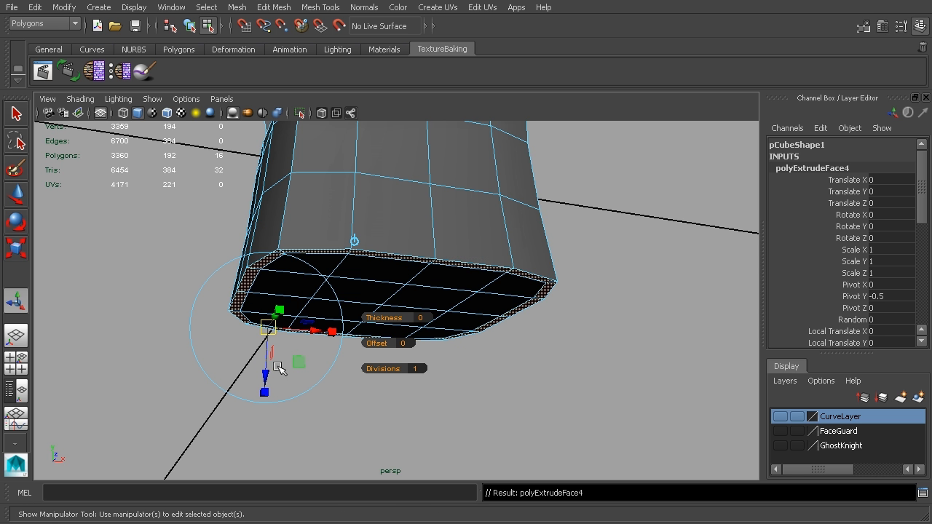
left_click_drag(266, 373, 265, 397)
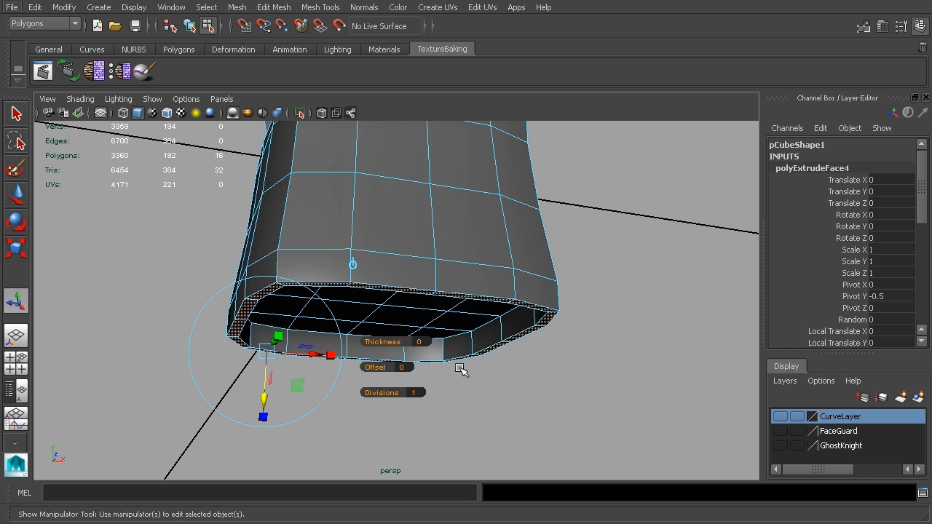
Turn the extruded bottom rim into separate tapered flaps by extruding its faces individually, then clear the selection
right_click(460, 369)
right_click_drag(461, 369, 458, 404)
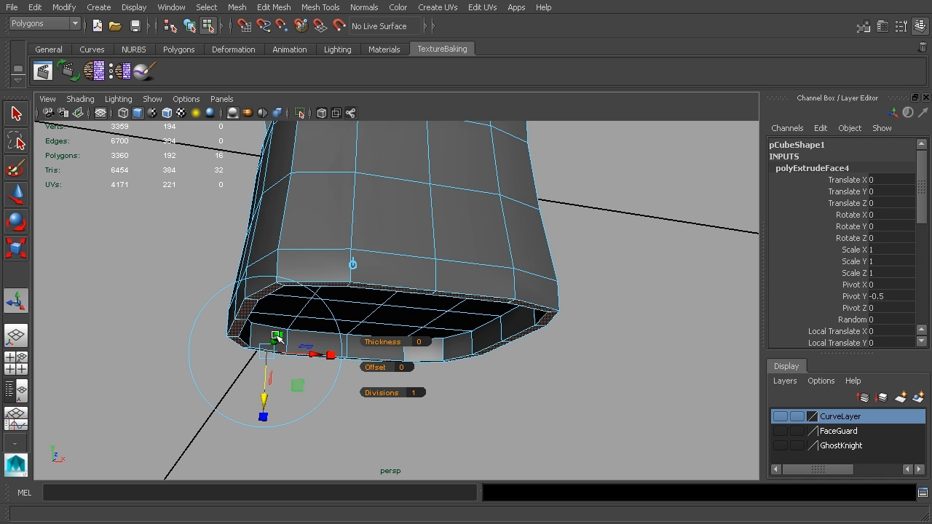
left_click_drag(274, 351, 473, 392)
left_click(393, 391)
left_click_drag(391, 388, 393, 391)
left_click_drag(495, 391, 390, 385, "alt")
right_click_drag(506, 364, 514, 389, "shift")
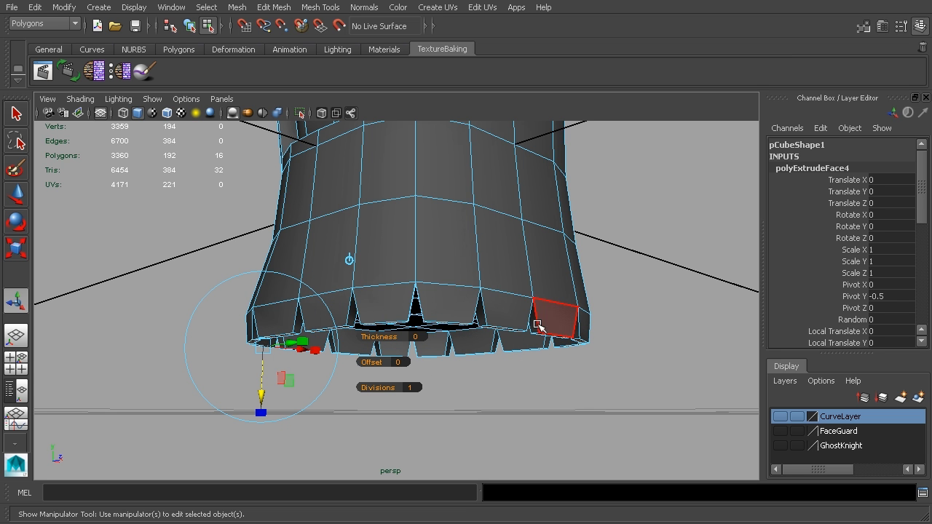
left_click(501, 383)
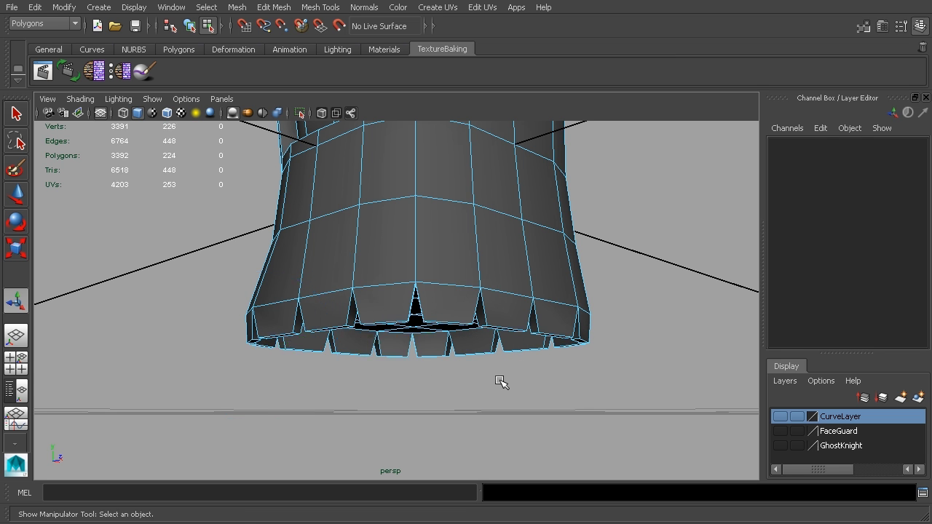
Select the four central faces on top of the torso between the shoulders
left_click(460, 249)
left_click(402, 174, "shift")
left_click(462, 178, "shift")
left_click(368, 256, "shift")
left_click_drag(510, 252, 458, 255, "alt")
left_click(423, 193)
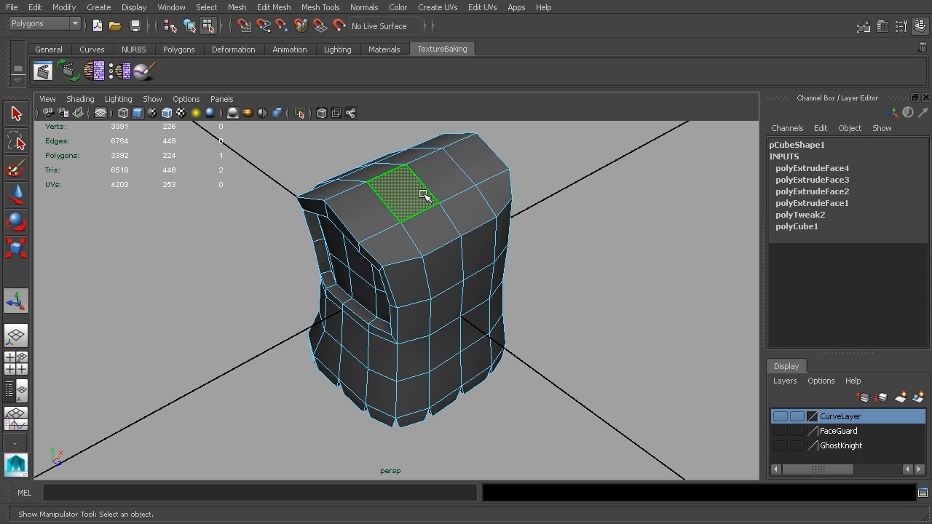
left_click_drag(422, 193, 453, 217, "alt")
left_click(449, 224, "shift")
left_click(394, 218, "shift")
left_click(350, 262, "shift")
left_click_drag(349, 262, 537, 315, "alt")
Extrude the four top faces, scale them to about 0.9 and sink them into the torso as a neck recess
left_click(274, 7)
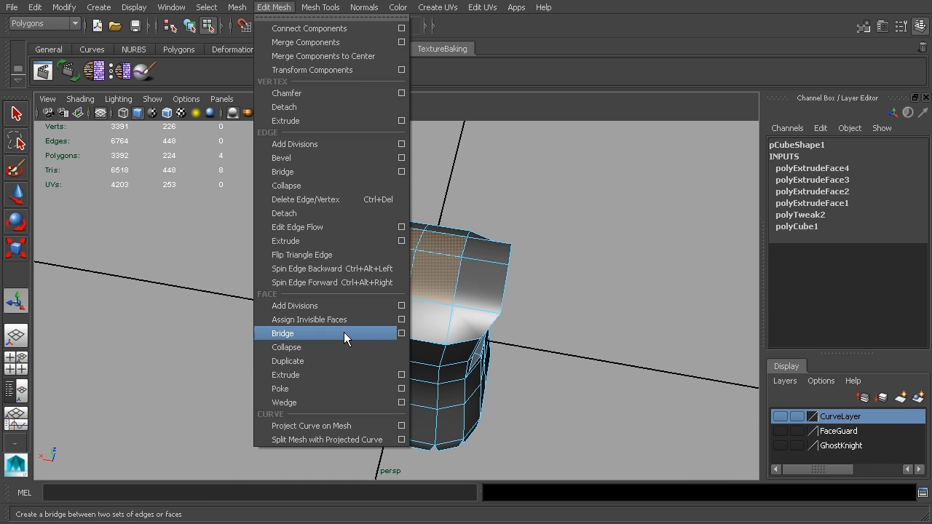
left_click(341, 373)
left_click_drag(379, 306, 449, 206, "alt")
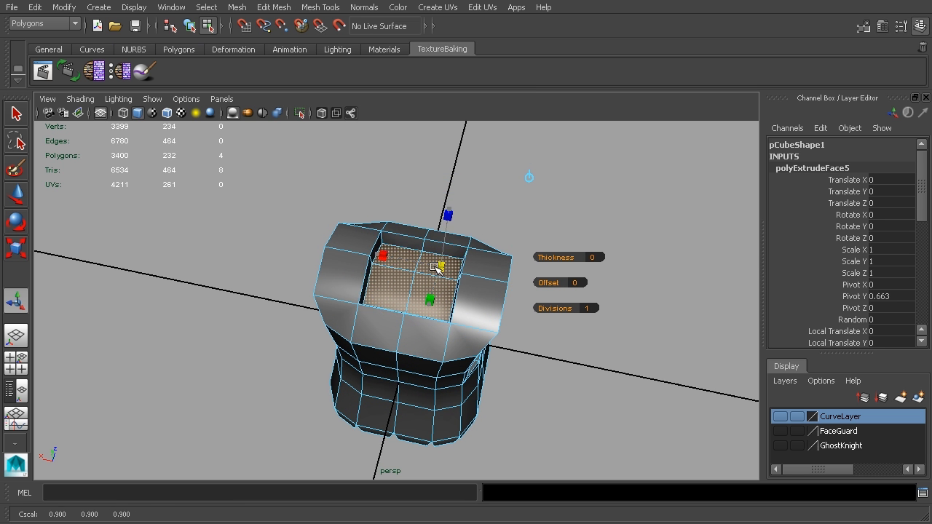
left_click_drag(506, 269, 512, 275, "alt")
left_click_drag(509, 220, 492, 244, "alt")
Examine the blocked-out torso's neck recess, shoulders, arm recesses and bottom flaps from several angles
scroll(501, 236, "up", 4)
right_click_drag(620, 185, 619, 211)
right_click_drag(636, 171, 634, 200)
left_click_drag(634, 200, 639, 188, "alt")
middle_click_drag(638, 187, 627, 250, "alt")
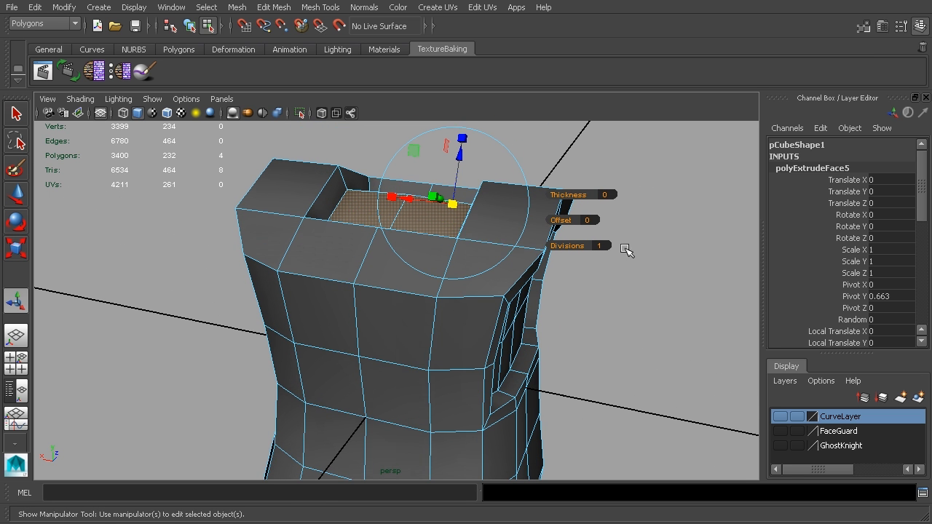
scroll(636, 233, "down", 4)
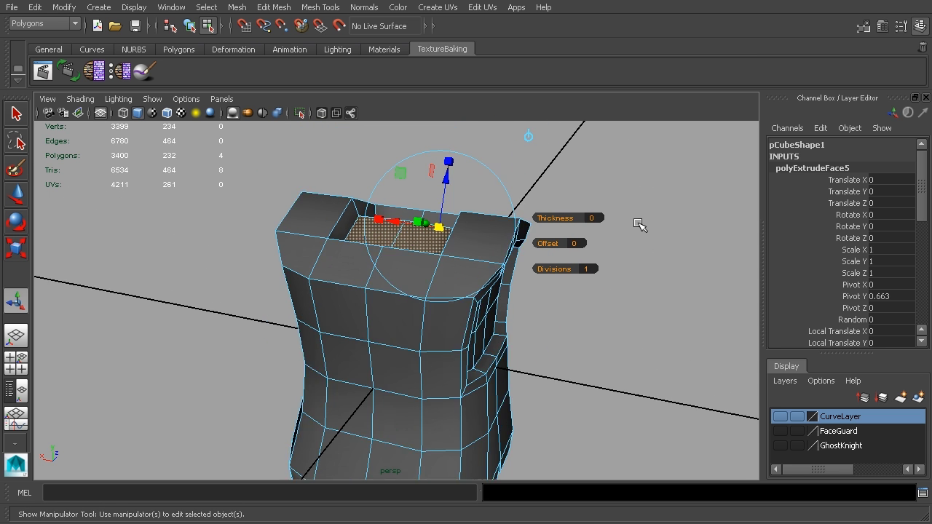
left_click_drag(634, 258, 360, 361, "alt")
left_click_drag(522, 297, 449, 254, "alt")
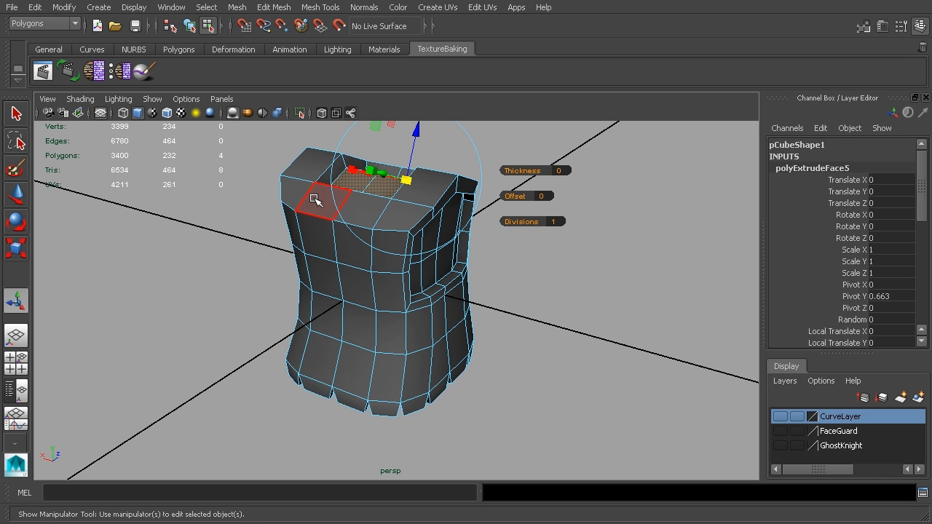
left_click_drag(512, 198, 472, 255, "alt")
scroll(526, 246, "up", 3)
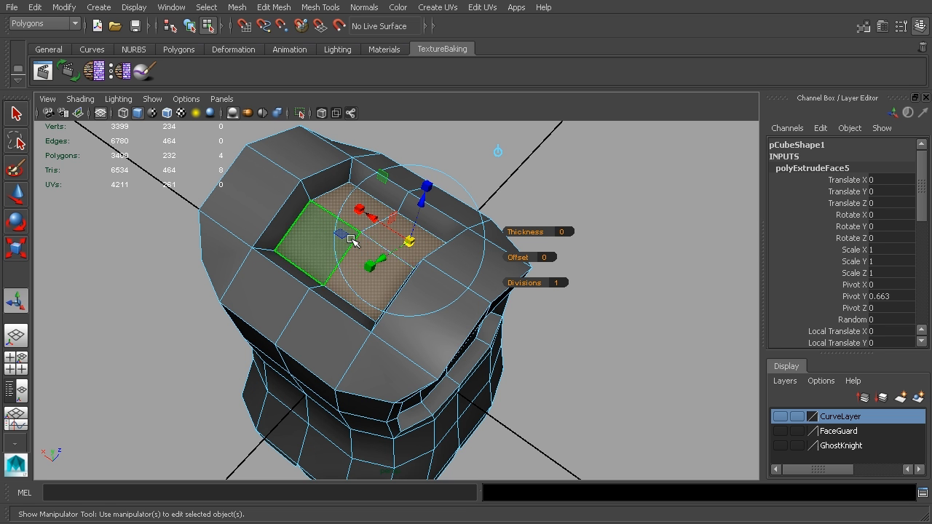
scroll(388, 244, "down", 2)
scroll(389, 244, "down", 2)
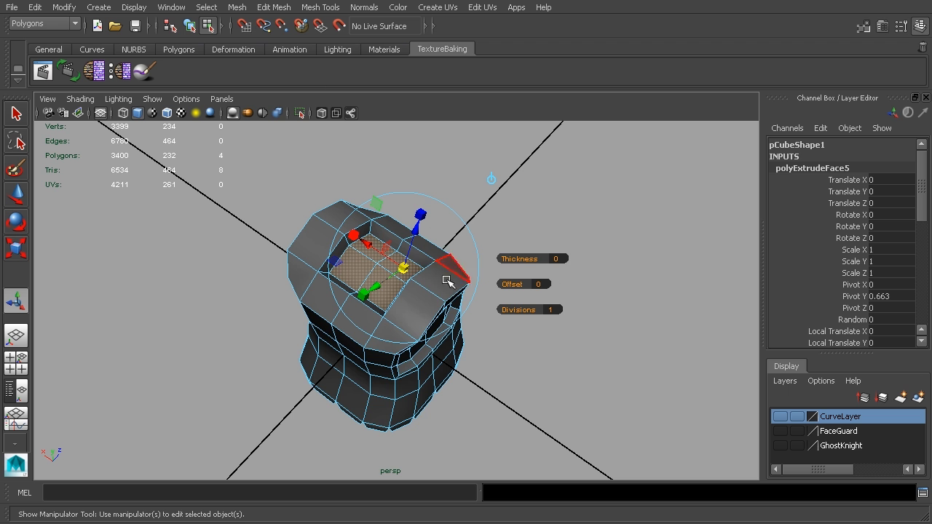
Return to object selection, hide the cube torso and show the GhostKnight layer
left_click(190, 26)
left_click_drag(479, 233, 627, 260, "alt")
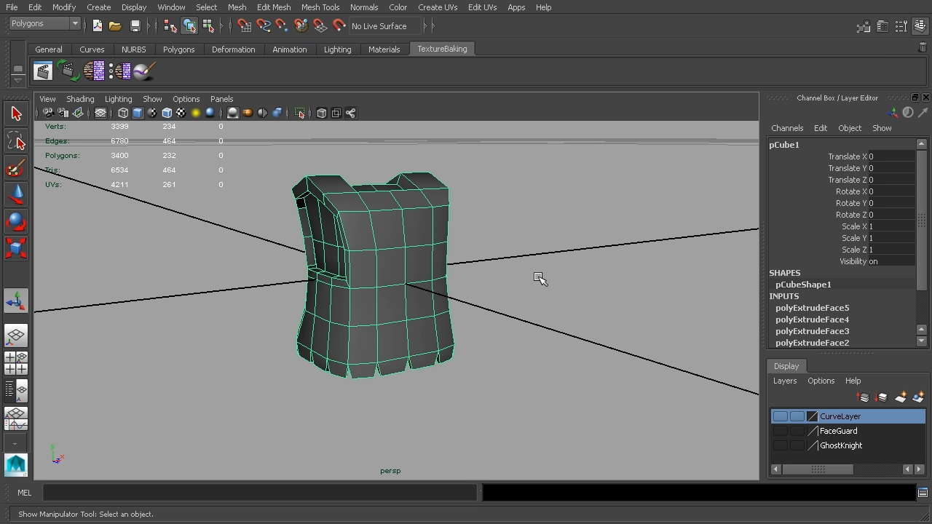
key("ctrl+h")
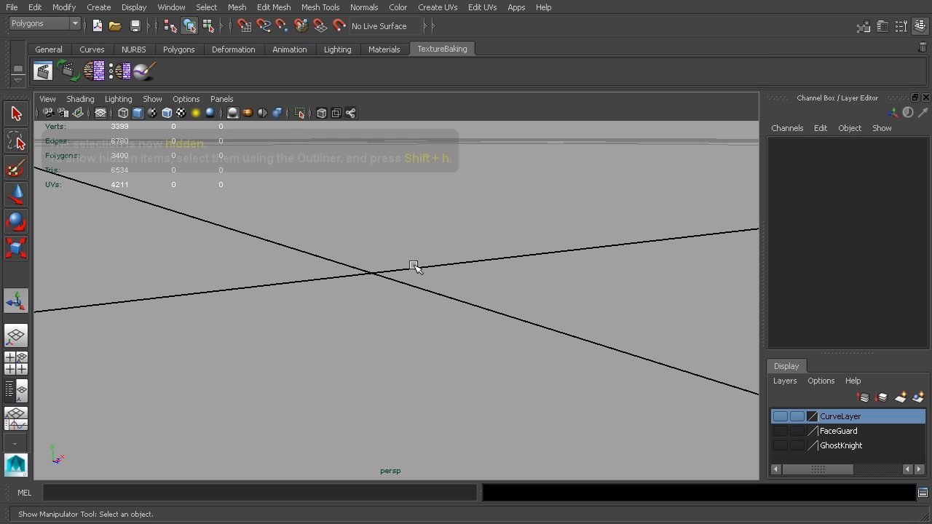
left_click(783, 449)
Select the knight's finished tunic and examine its shape and position relative to the belt, gauntlets, boots and helmet
scroll(580, 293, "down", 10)
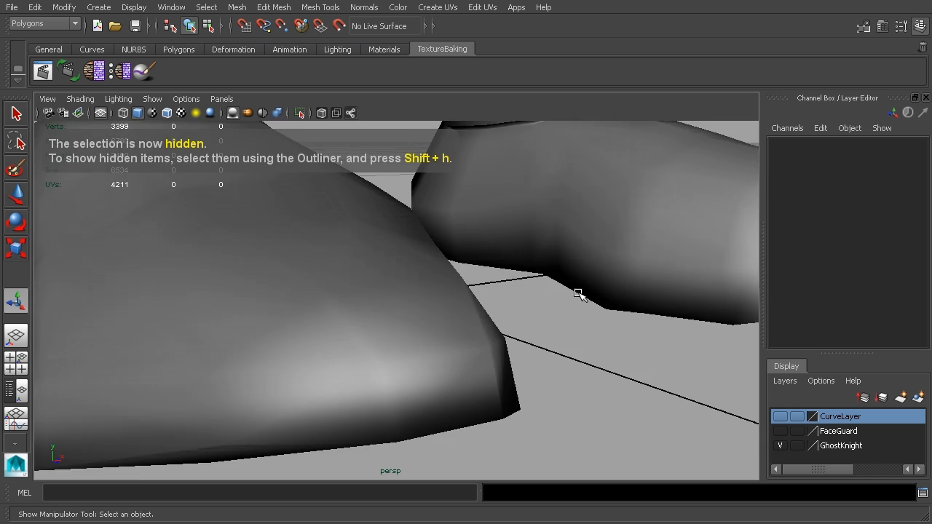
middle_click_drag(510, 245, 560, 359, "alt")
scroll(587, 391, "down", 6)
left_click_drag(573, 335, 191, 318, "alt")
left_click(399, 322)
scroll(427, 316, "up", 5)
left_click_drag(345, 311, 440, 285, "alt")
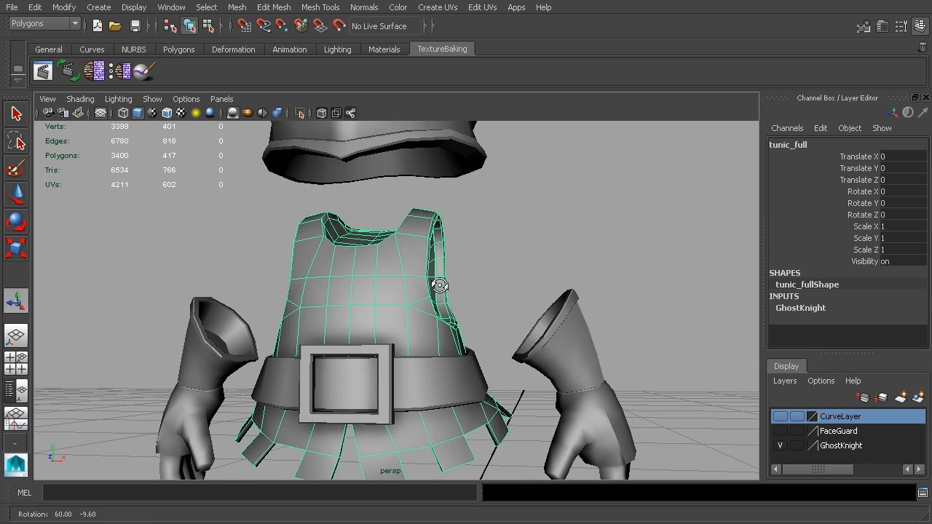
right_click_drag(520, 436, 431, 387, "alt")
mouse_move(431, 388)
left_mouse_down("alt")
mouse_move(536, 400)
mouse_move(418, 389)
left_mouse_up("alt")
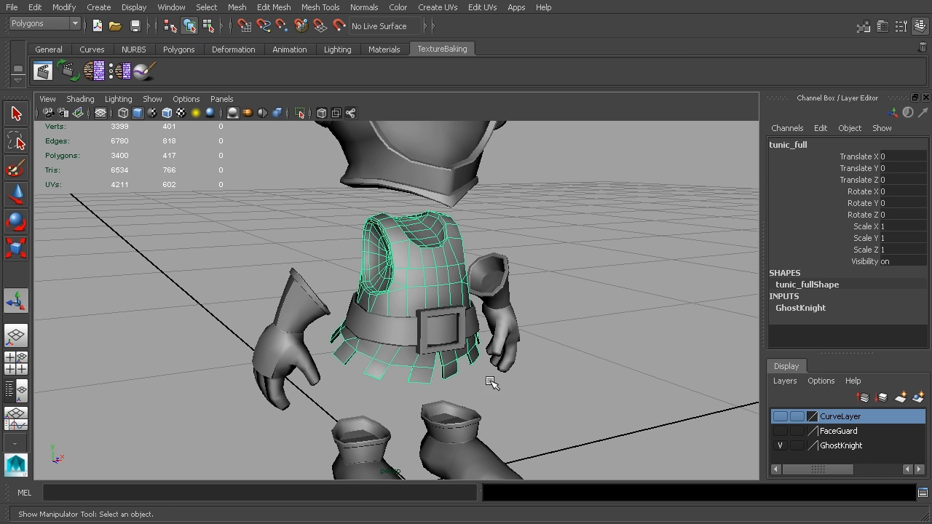
left_click_drag(493, 381, 399, 337, "alt")
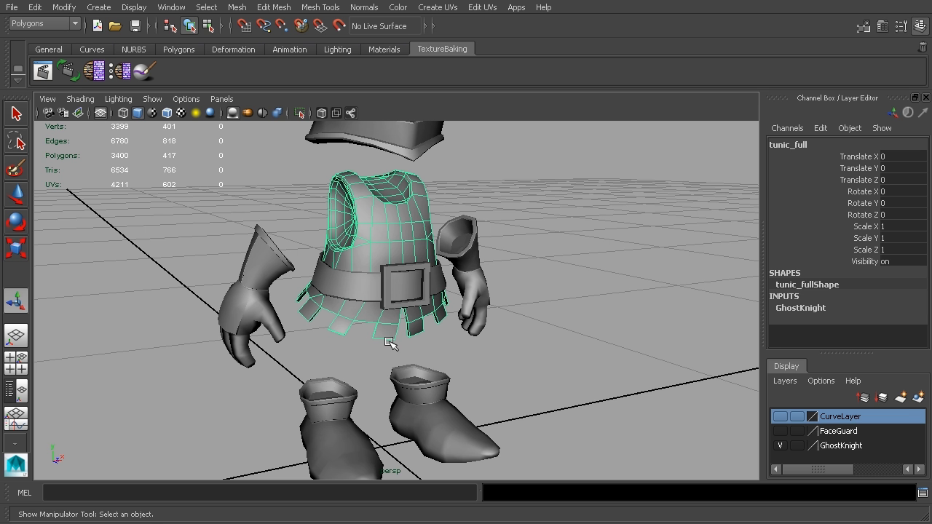
mouse_move(466, 320)
right_mouse_down("alt")
mouse_move(495, 395)
mouse_move(476, 316)
right_mouse_up("alt")
left_click_drag(476, 316, 464, 364, "alt")
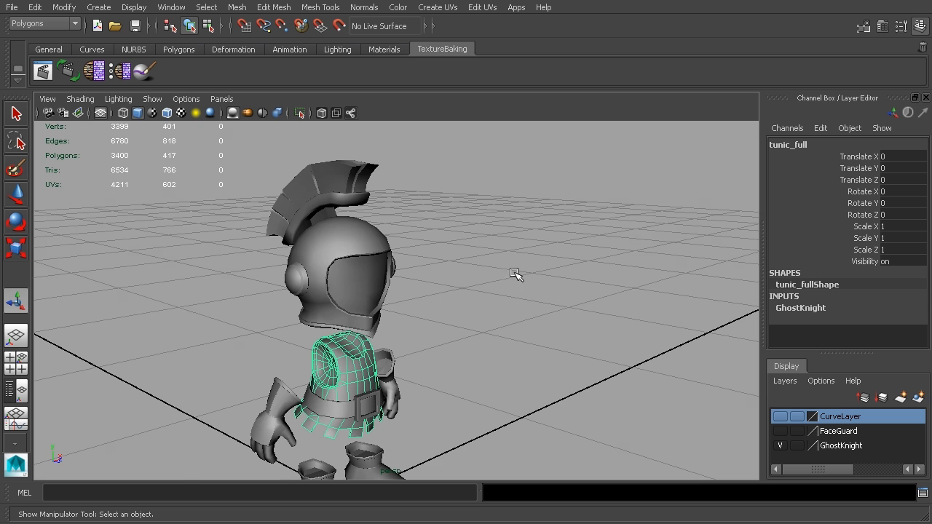
Switch to the top view, frame the whole knight and select the helmet
key("space")
key("space")
scroll(437, 292, "up", 5)
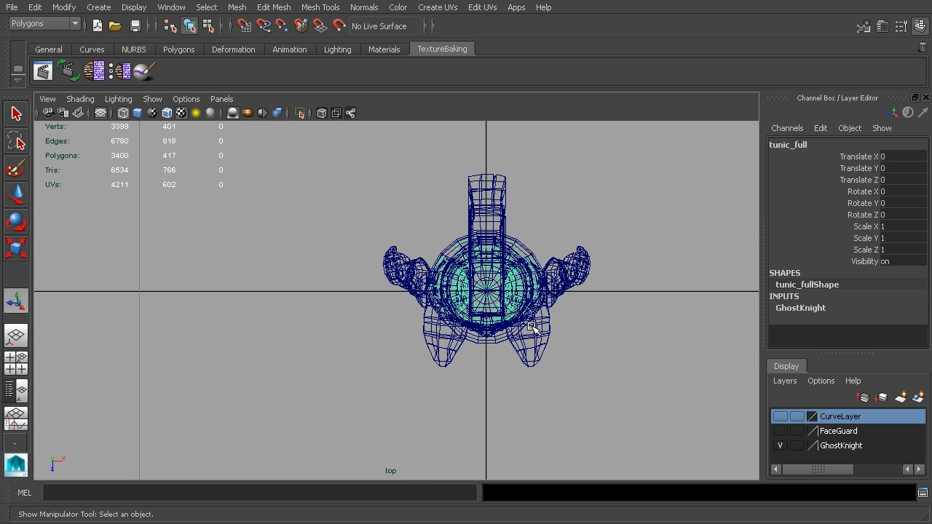
scroll(466, 329, "up", 2)
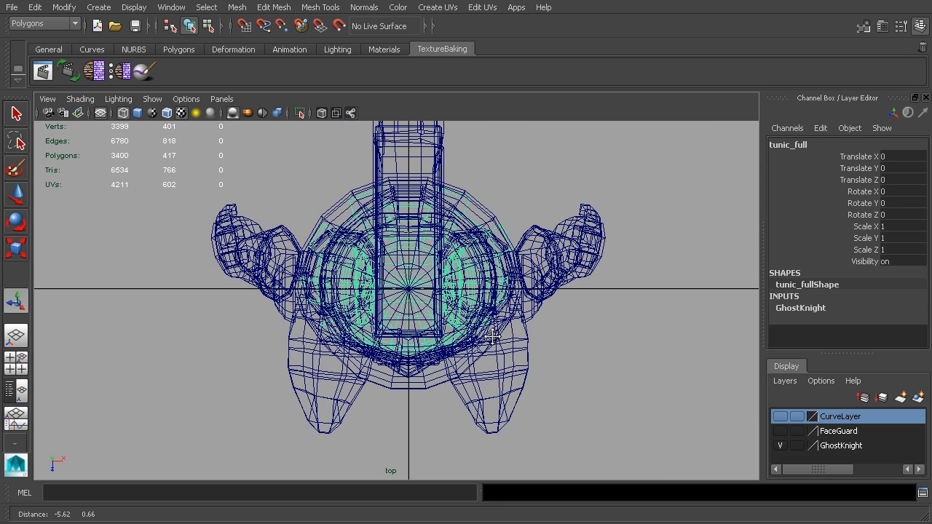
scroll(525, 348, "up", 2)
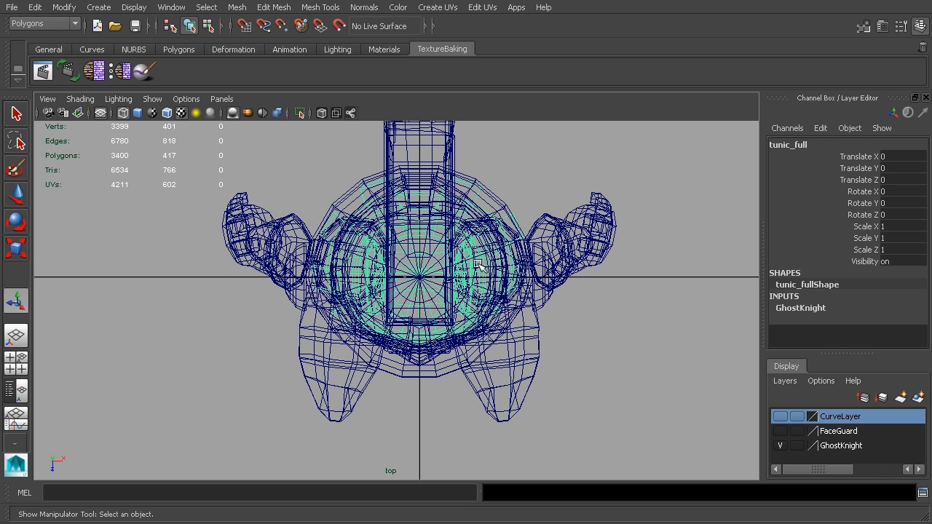
left_click(482, 191)
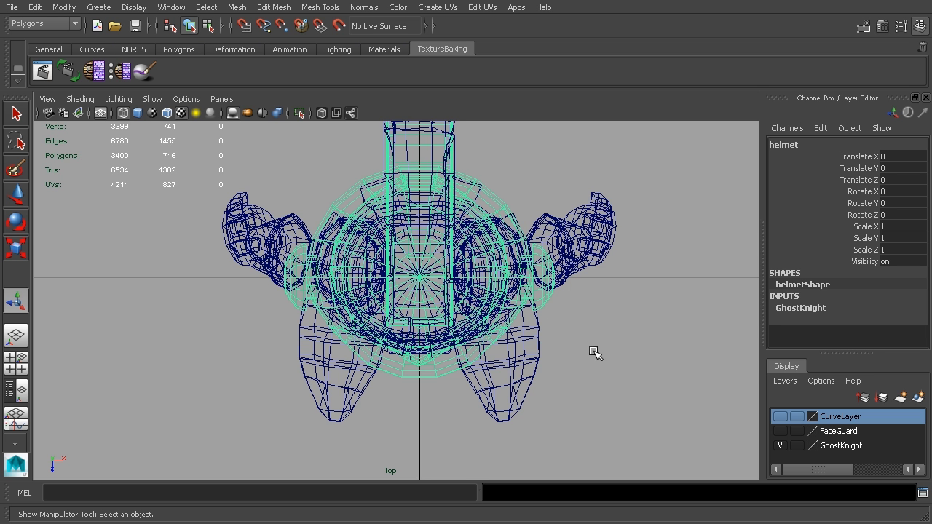
scroll(554, 306, "up", 2)
scroll(569, 301, "down", 3)
scroll(570, 298, "down", 2)
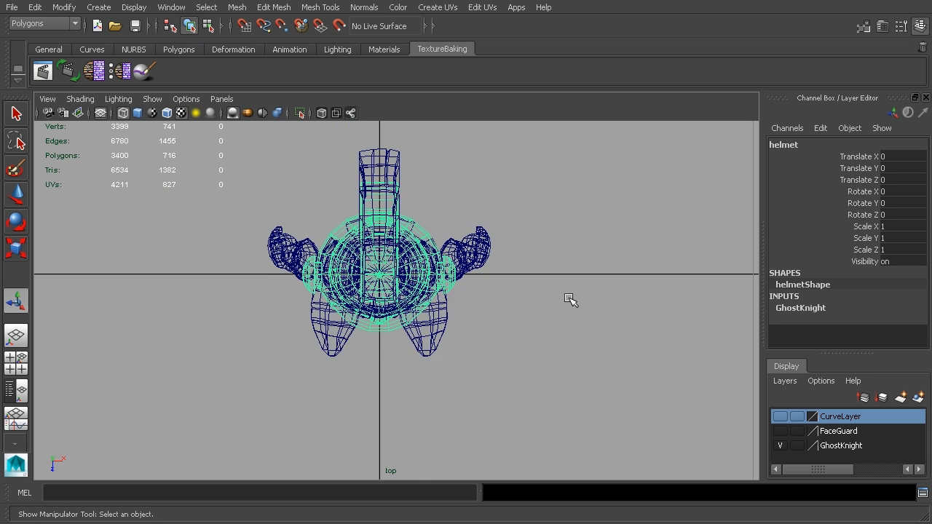
left_click(109, 10)
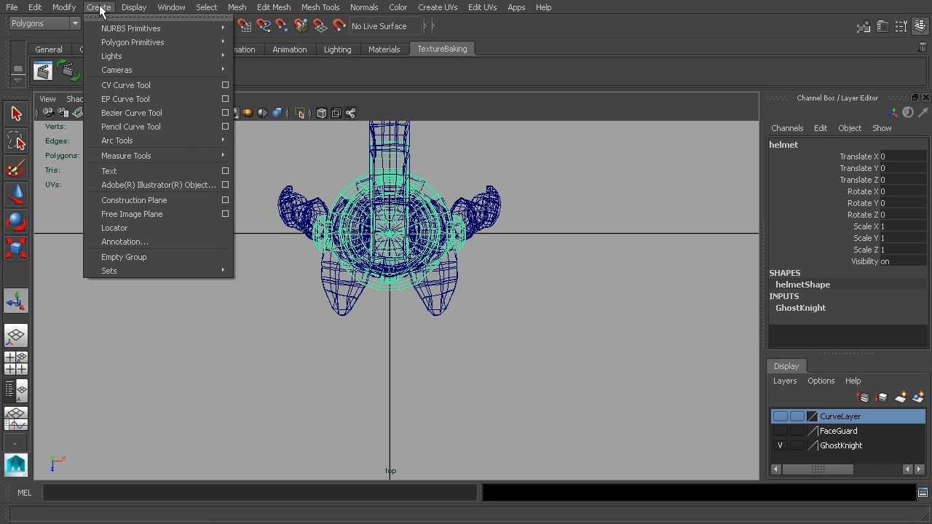
mouse_move(146, 136)
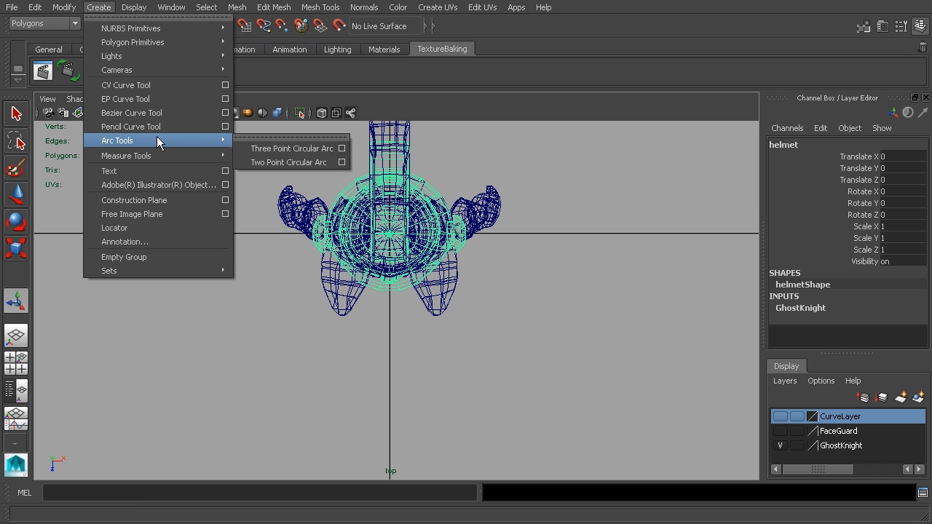
left_click(324, 150)
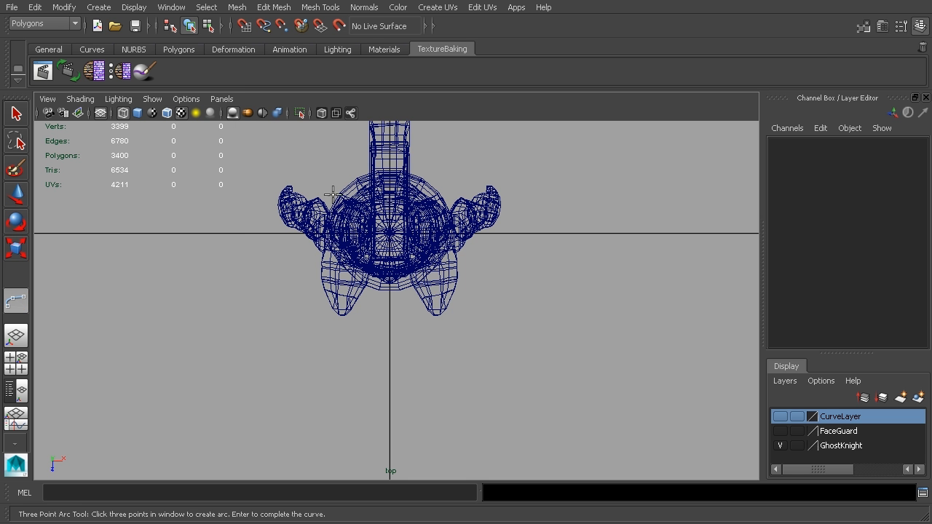
scroll(398, 216, "up", 4)
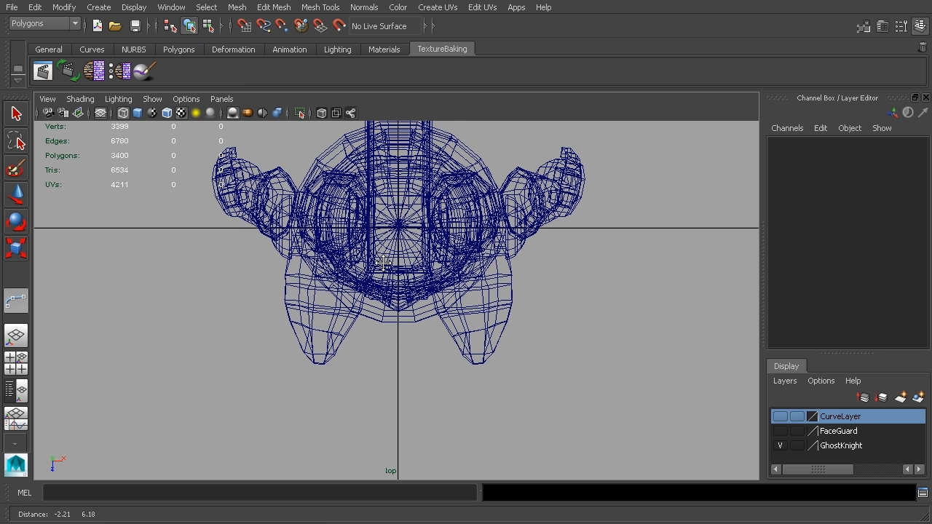
left_click(294, 237)
left_click(289, 229)
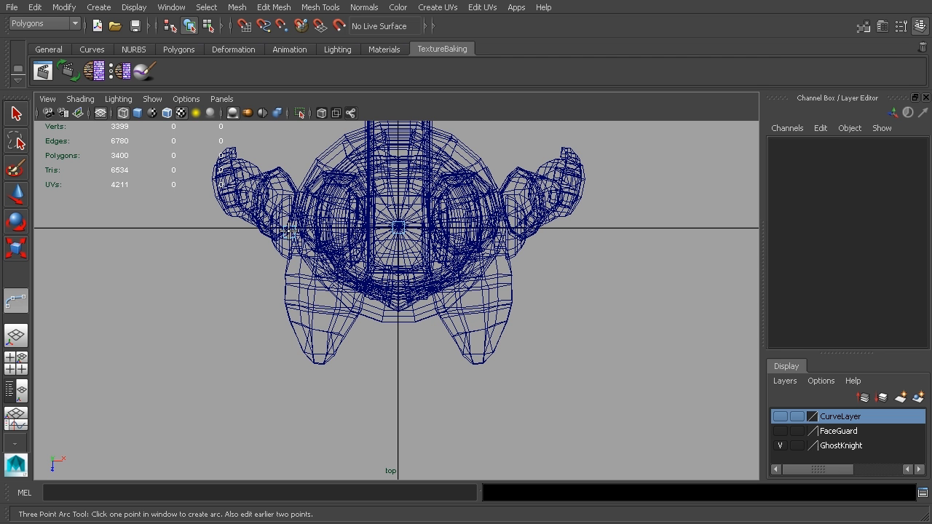
key("ctrl+z")
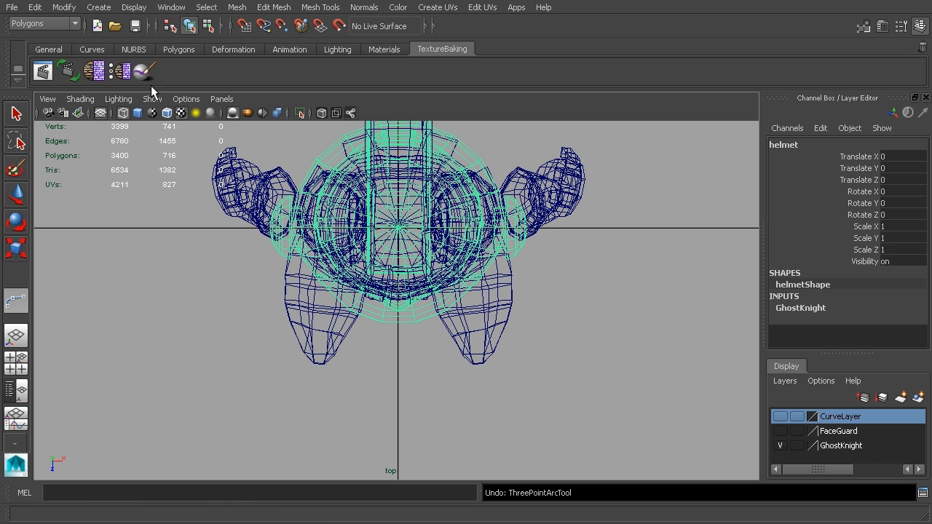
Draw a three-point circular arc from one side of the helmet around its front to the other side, then select the curve as an object
left_click(99, 7)
mouse_move(144, 140)
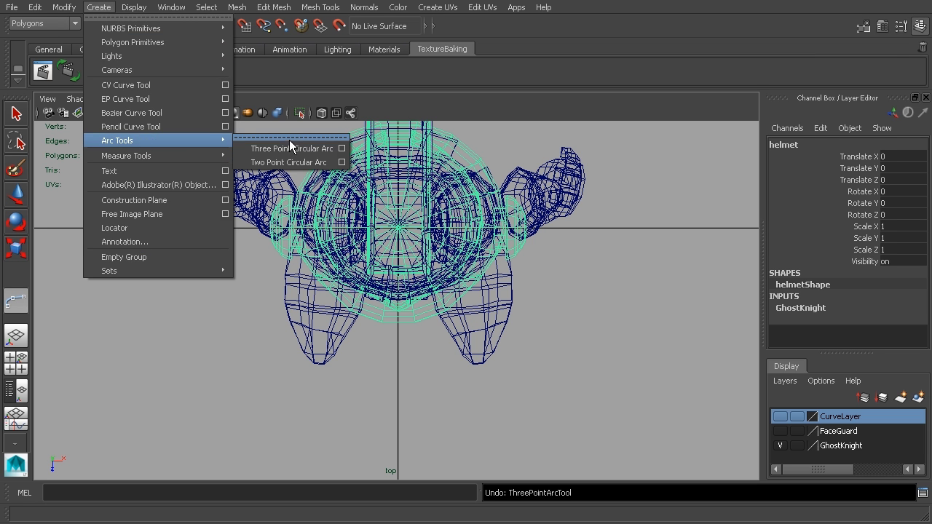
left_click(296, 148)
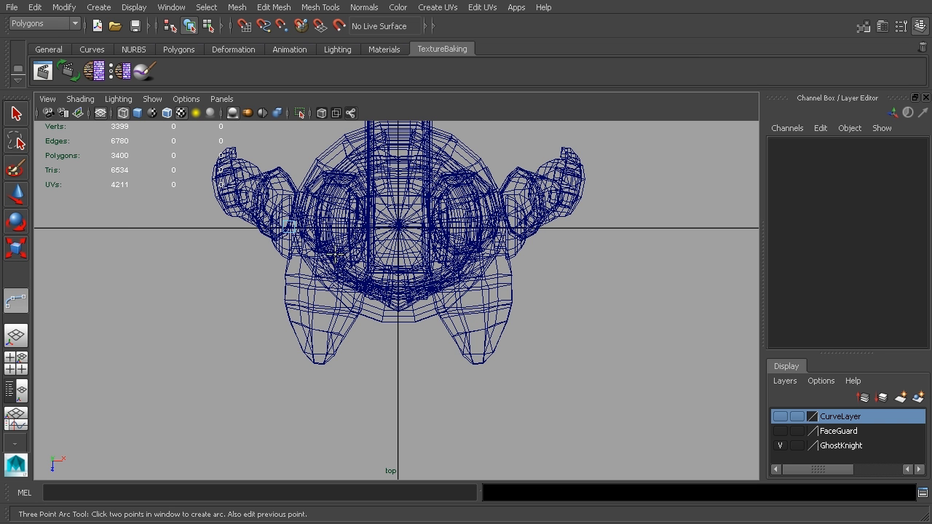
left_click(399, 352)
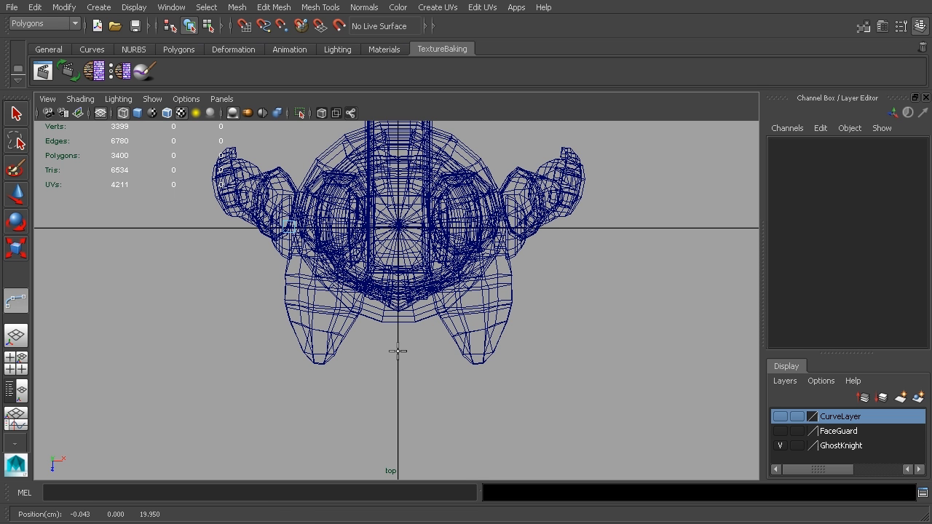
left_click(502, 228)
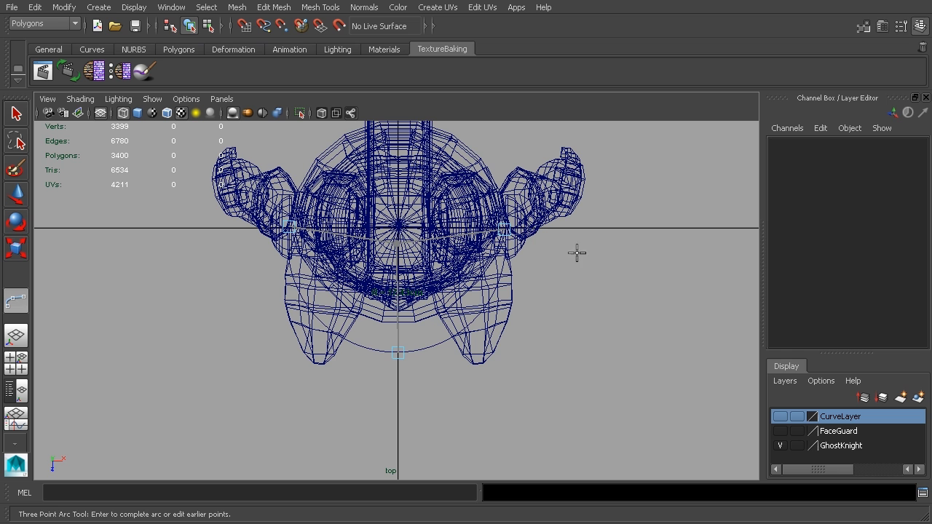
key("Return")
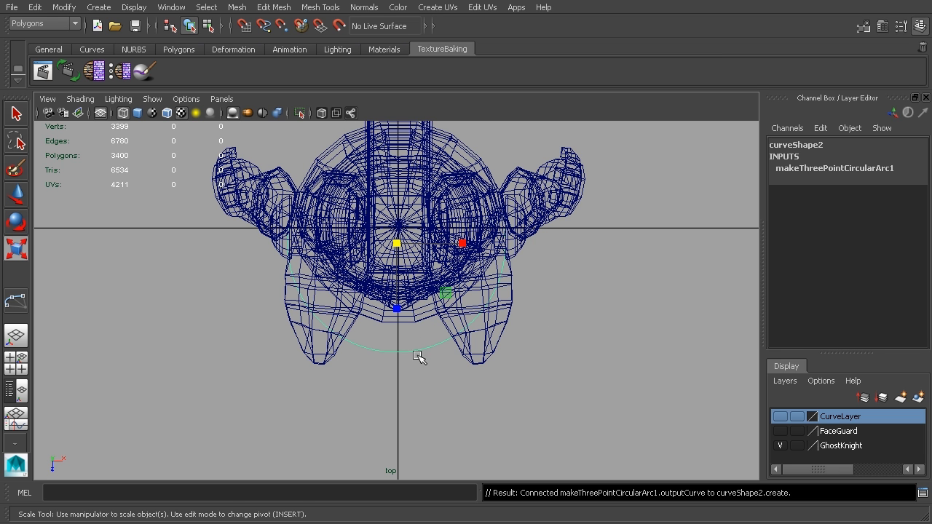
mouse_move(419, 357)
right_mouse_down()
mouse_move(426, 348)
mouse_move(414, 356)
right_mouse_up()
left_click(190, 26)
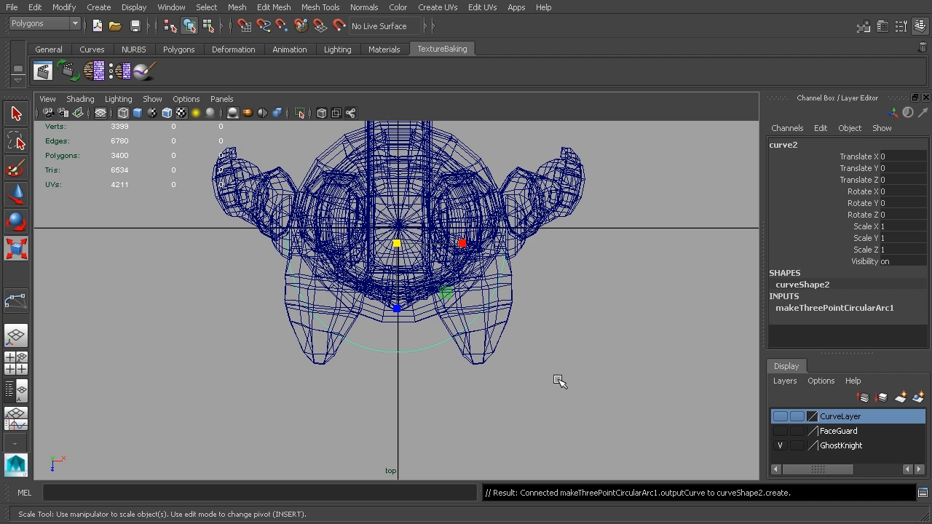
Rebuild the arc around the helmet as a uniform cubic curve with 12 spans, starting from the default rebuild options
key("ctrl+a")
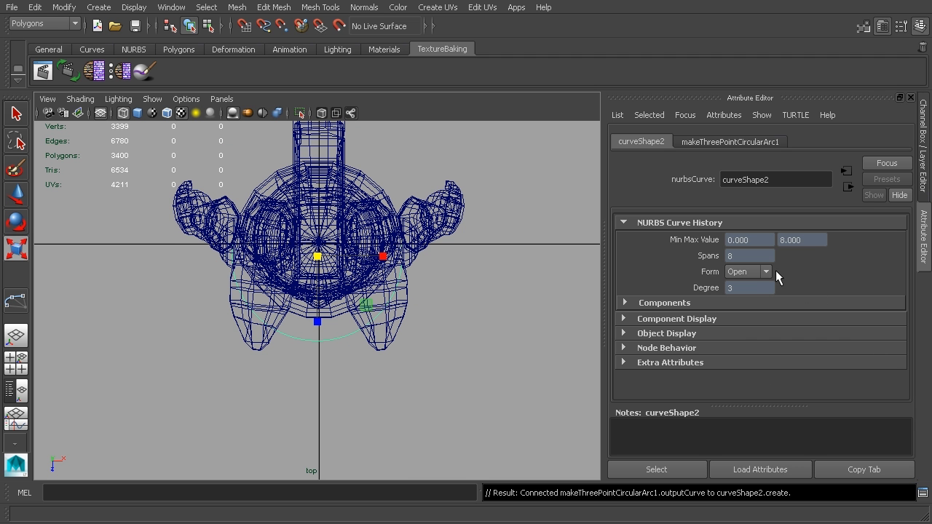
key("r")
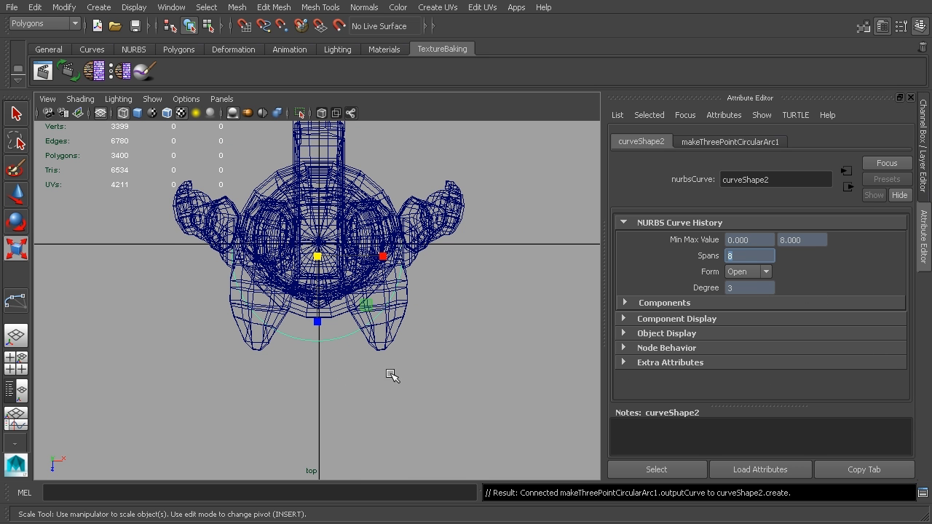
middle_click_drag(391, 374, 423, 355, "alt")
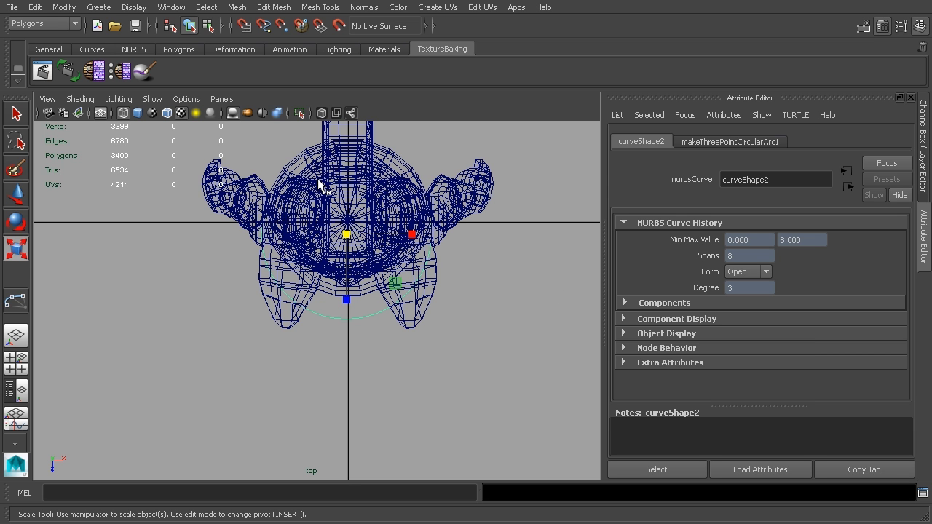
left_click(46, 25)
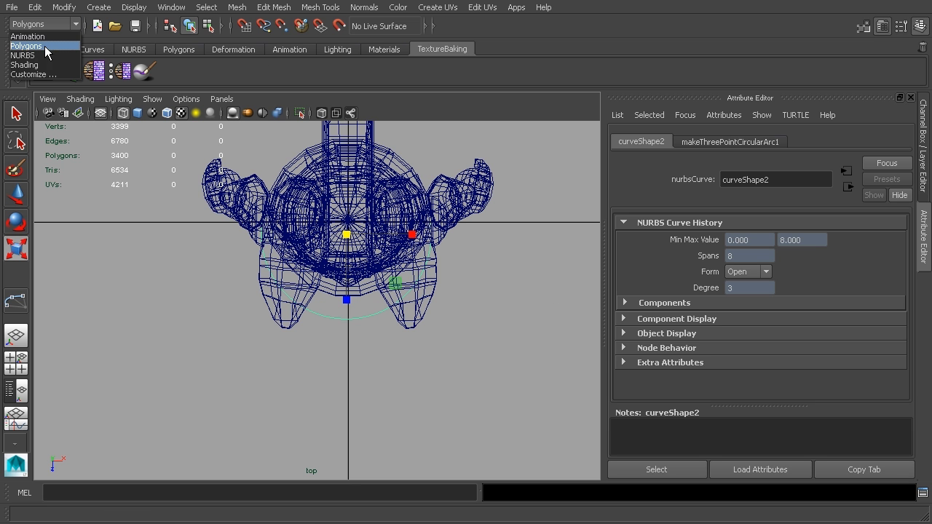
left_click(44, 55)
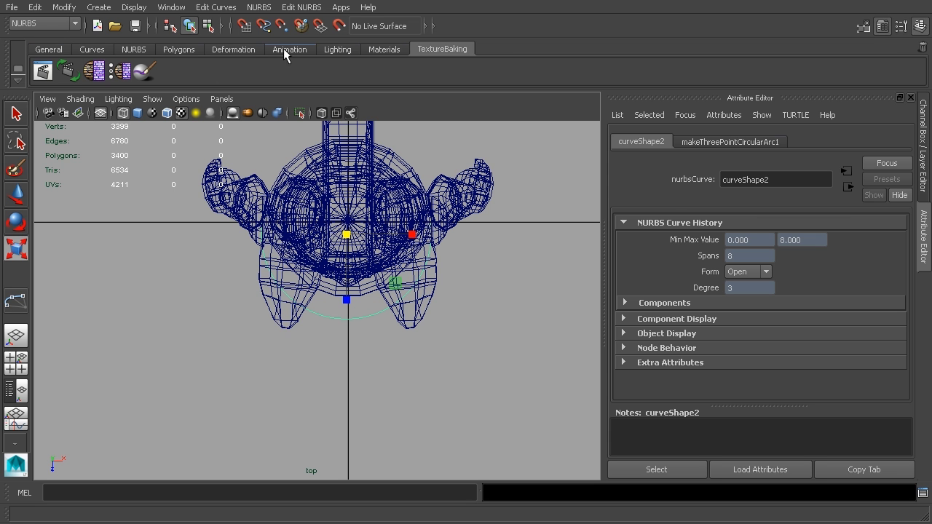
left_click(216, 7)
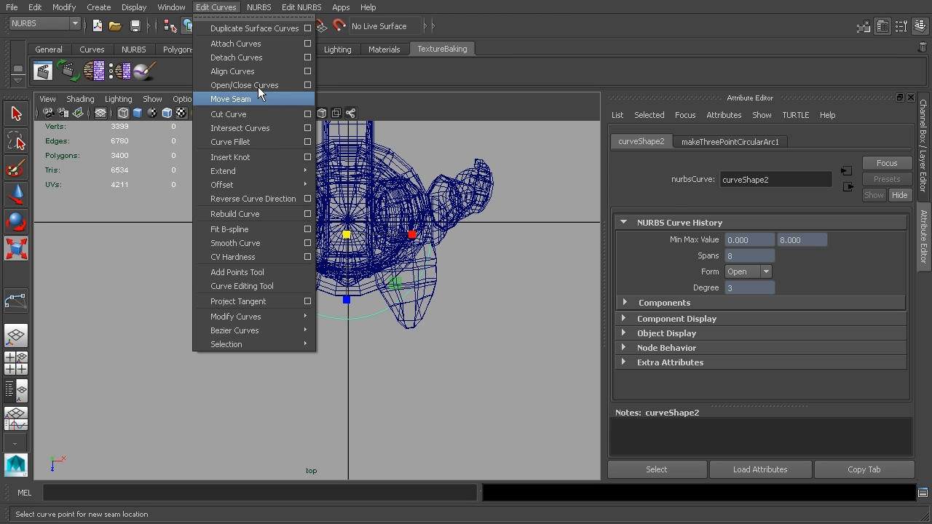
left_click(307, 215)
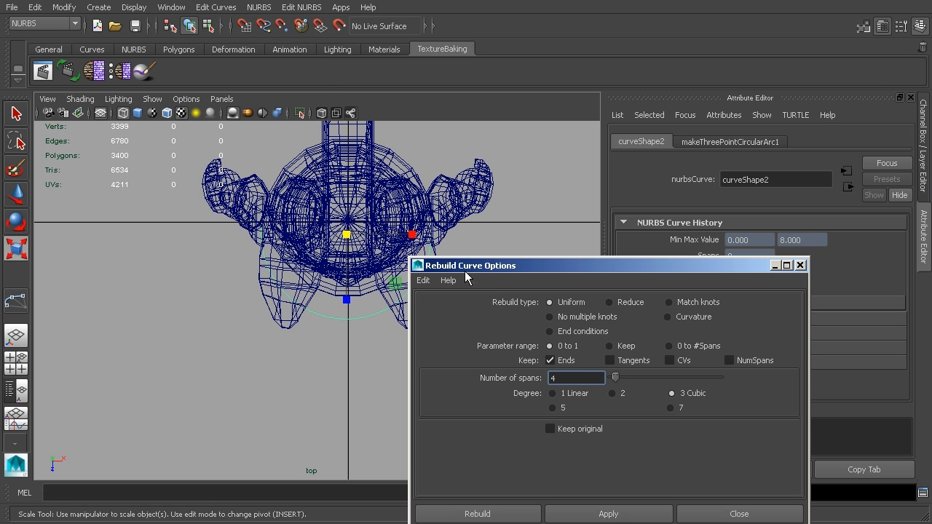
left_click(422, 281)
left_click(432, 310)
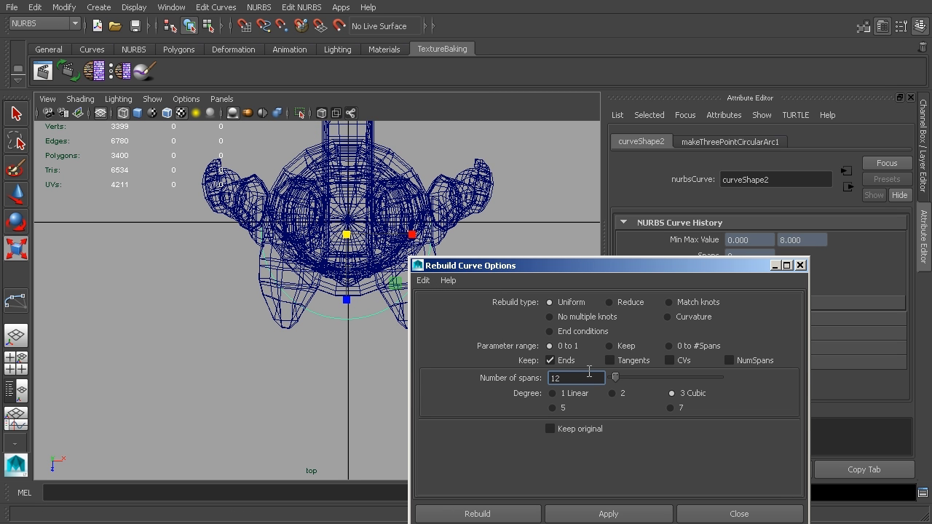
left_click(501, 503)
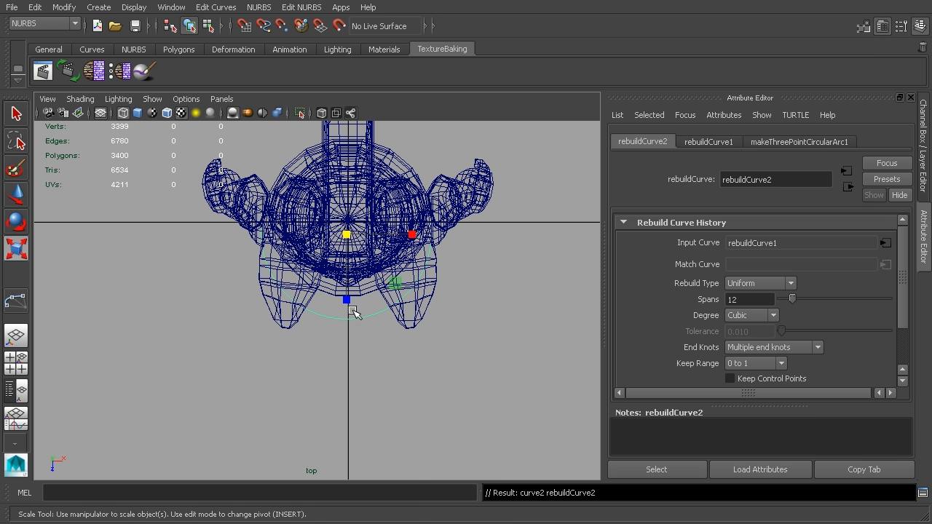
Switch the curve to control vertices and pull its front vertices forward into a point centred on the helmet's midline
right_click_drag(355, 319, 321, 317)
mouse_move(394, 331)
middle_mouse_down("alt")
mouse_move(466, 295)
mouse_move(401, 345)
middle_mouse_up("alt")
scroll(470, 294, "up", 2)
key("r")
left_click_drag(412, 312, 324, 356)
left_click_drag(300, 322, 350, 345)
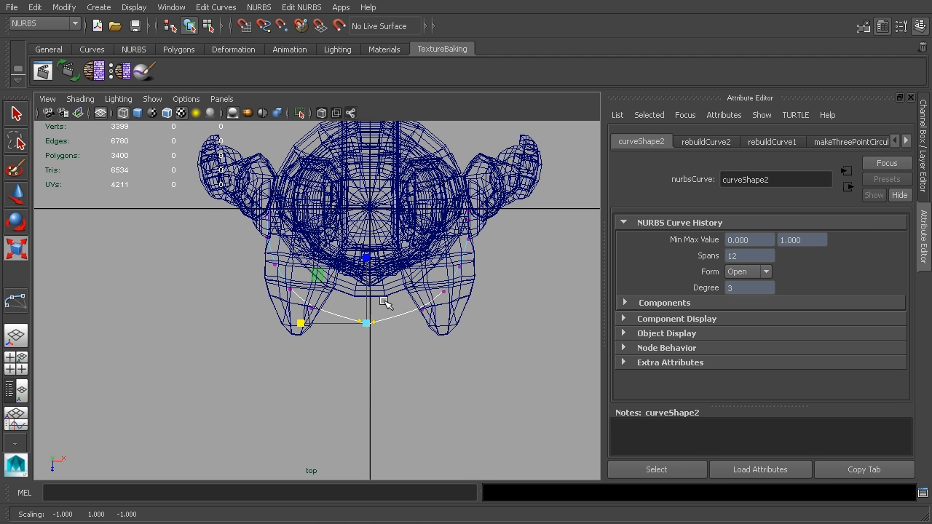
key("w")
left_click_drag(366, 386, 366, 404)
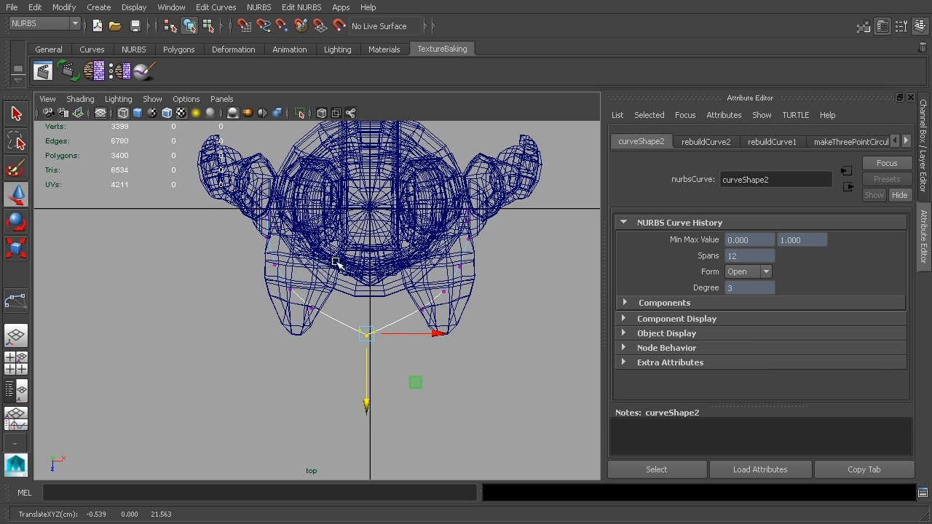
left_click_drag(441, 332, 446, 334)
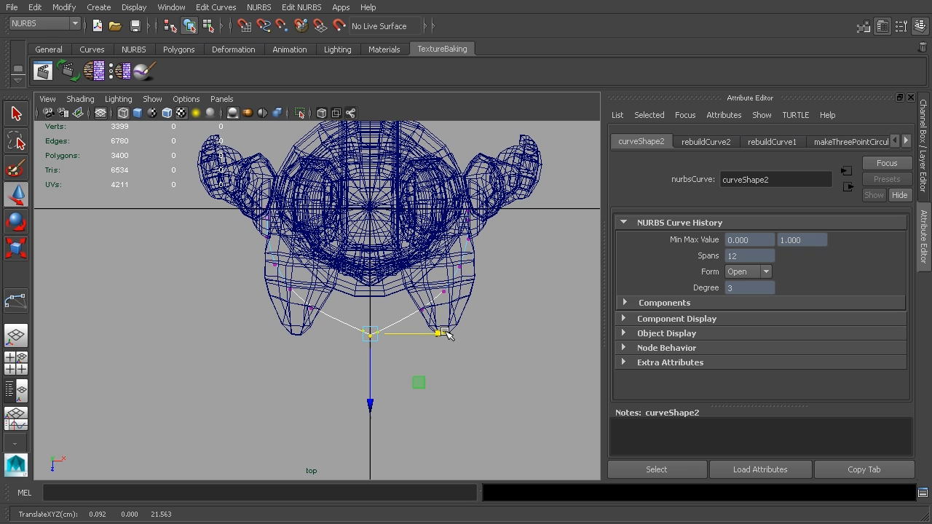
Select the control vertices along both sides of the curve, excluding the front tip, and scale them slightly inward
middle_click_drag(471, 283, 493, 281, "alt")
left_click_drag(493, 282, 276, 350)
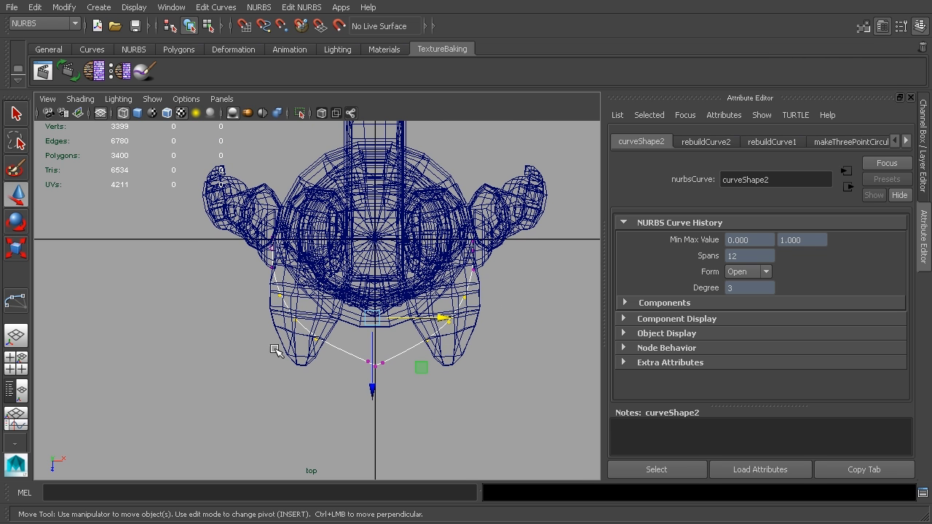
key("r")
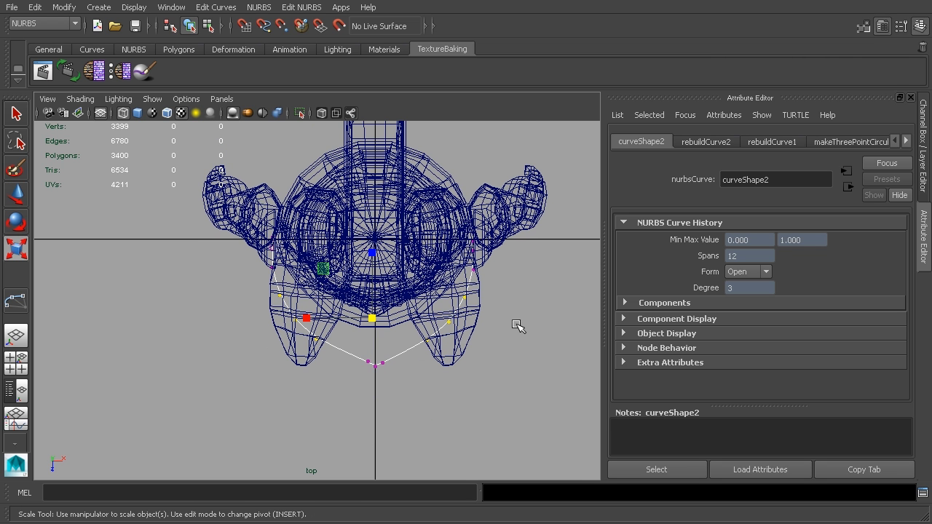
left_click(374, 320)
left_click_drag(374, 321, 370, 318)
scroll(435, 364, "up", 2)
middle_click_drag(435, 363, 394, 270, "alt")
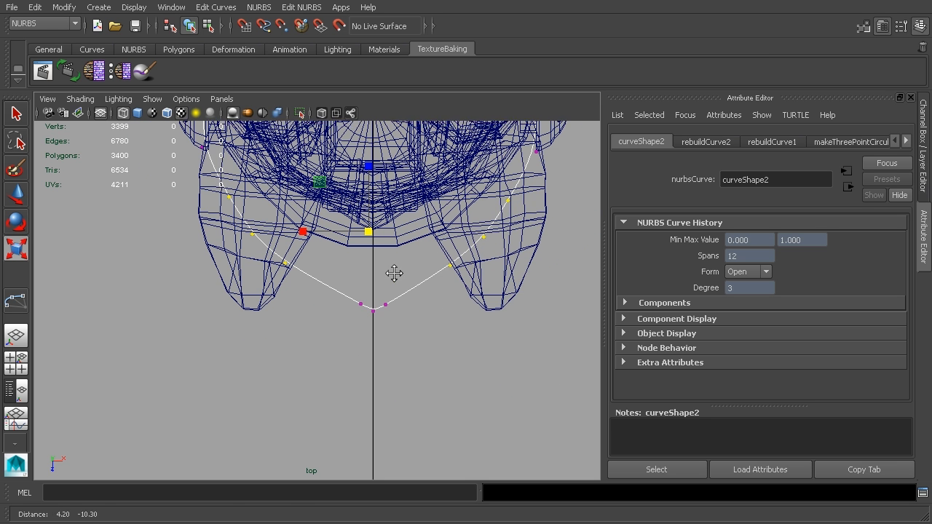
Sharpen the curve's front tip by moving its control vertices farther forward and scaling them closer together
left_click_drag(401, 279, 351, 303)
key("w")
left_click_drag(374, 342, 374, 346)
key("r")
left_click_drag(308, 305, 332, 307)
key("w")
left_click_drag(375, 338, 373, 357)
scroll(499, 322, "down", 3)
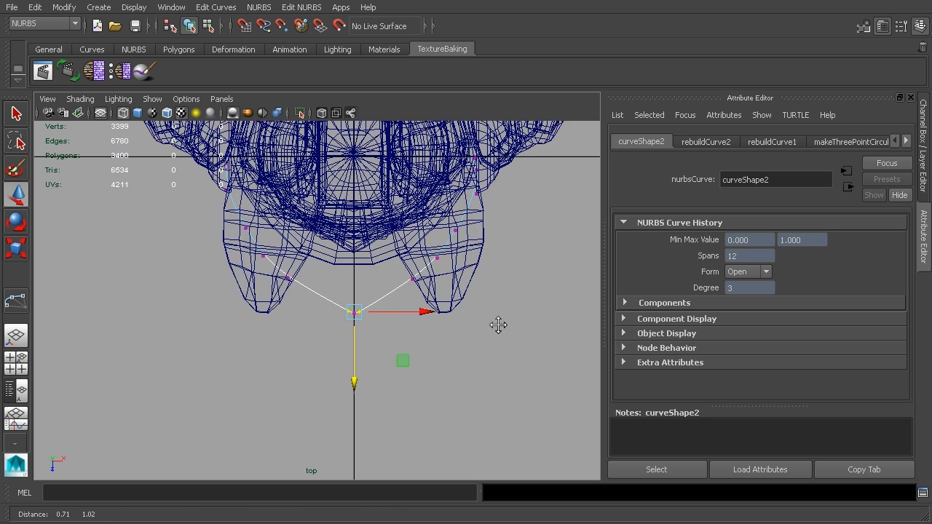
Return to the perspective view and object selection, and raise the curve to the visor opening at Translate Y of about 76.66
key("space")
key("space")
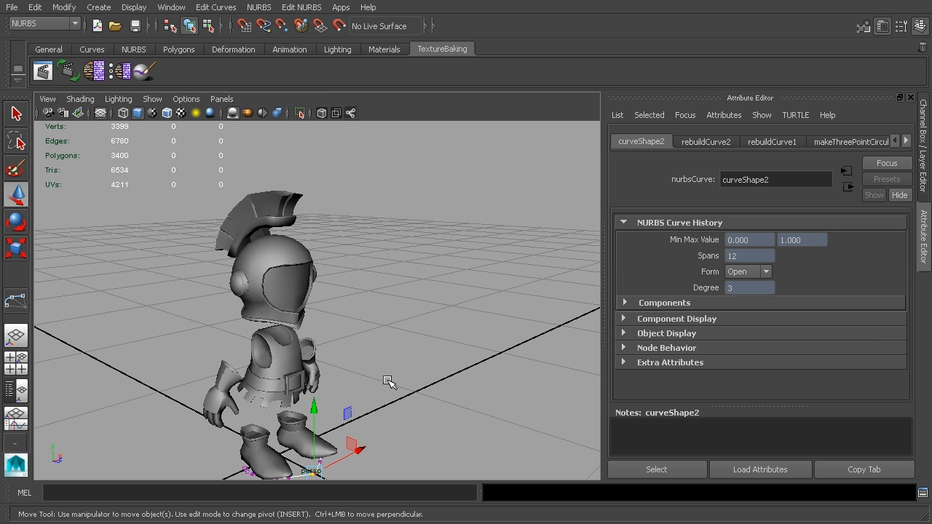
left_click(189, 26)
left_click_drag(370, 276, 307, 148, "alt")
left_click_drag(450, 191, 414, 276, "alt")
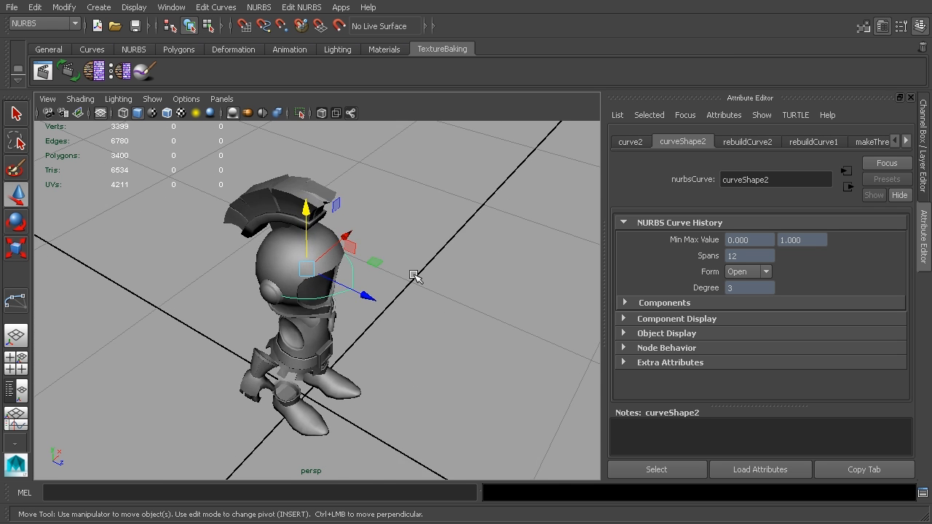
scroll(420, 278, "up", 5)
middle_click_drag(445, 277, 464, 336, "alt")
left_click_drag(464, 336, 493, 368, "alt")
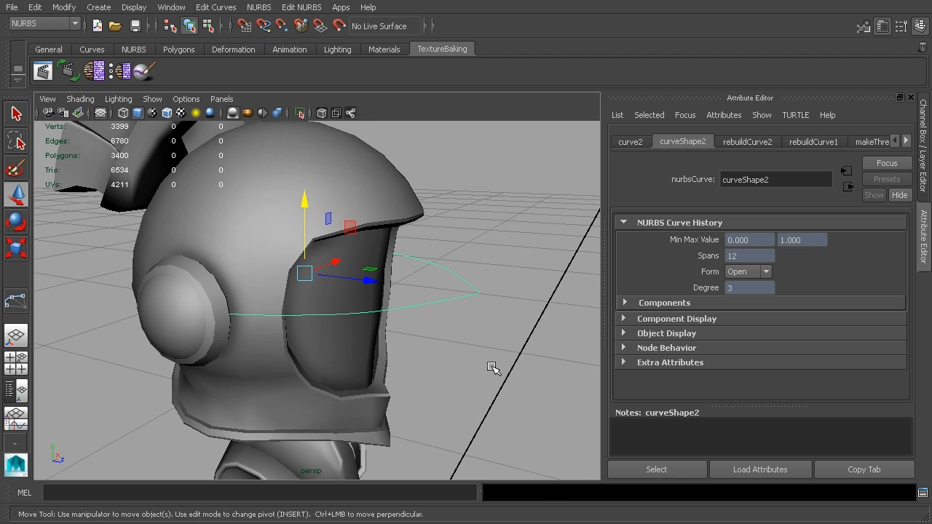
left_click(911, 98)
left_click_drag(634, 325, 588, 385, "alt")
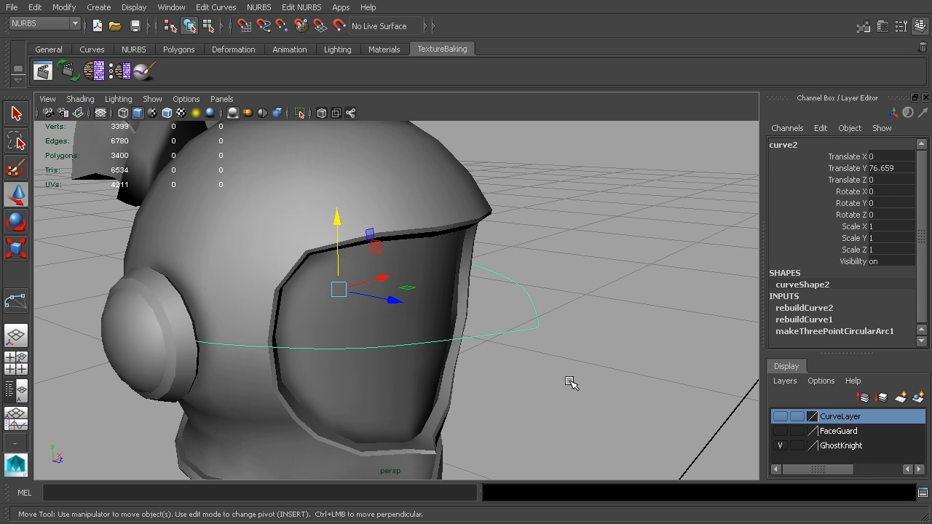
Duplicate the curve, rotate the copy upward to about -35.58° in X and raise it to Translate Y of about 77.36
key("ctrl+d")
key("e")
left_click(380, 265)
left_click_drag(381, 266, 384, 242)
key("w")
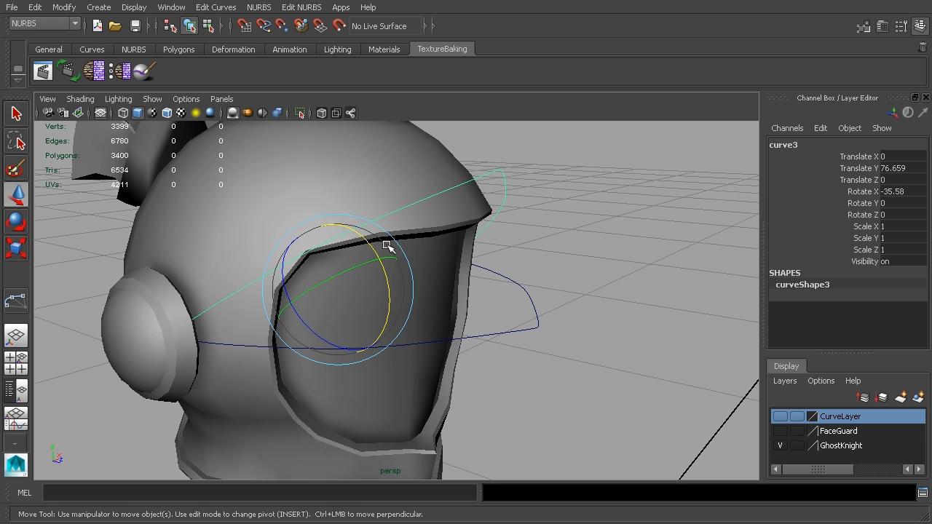
left_click_drag(340, 219, 339, 212)
middle_click_drag(541, 334, 543, 268, "alt")
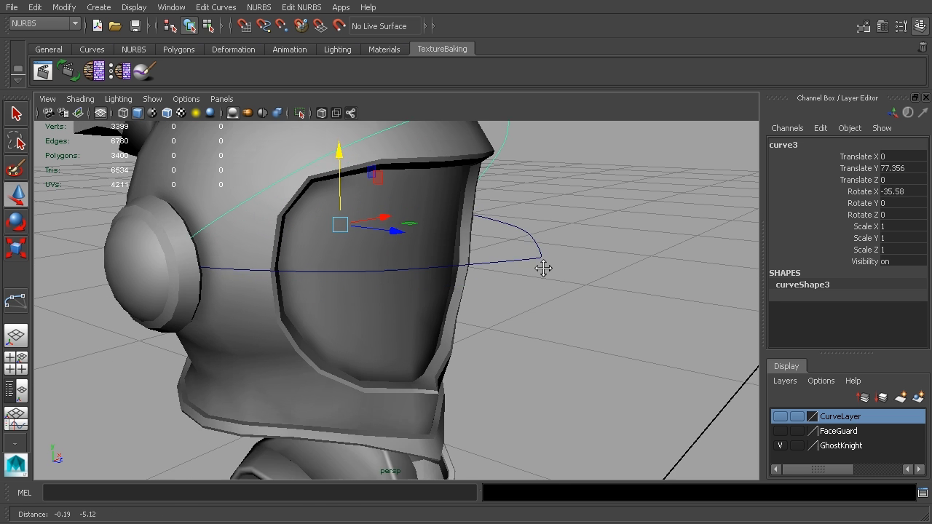
Duplicate the middle curve, rotate the copy downward to about 25.19° in X and lower it to Translate Y of about 74.35
scroll(537, 266, "down", 4)
left_click(466, 274)
key("ctrl+d")
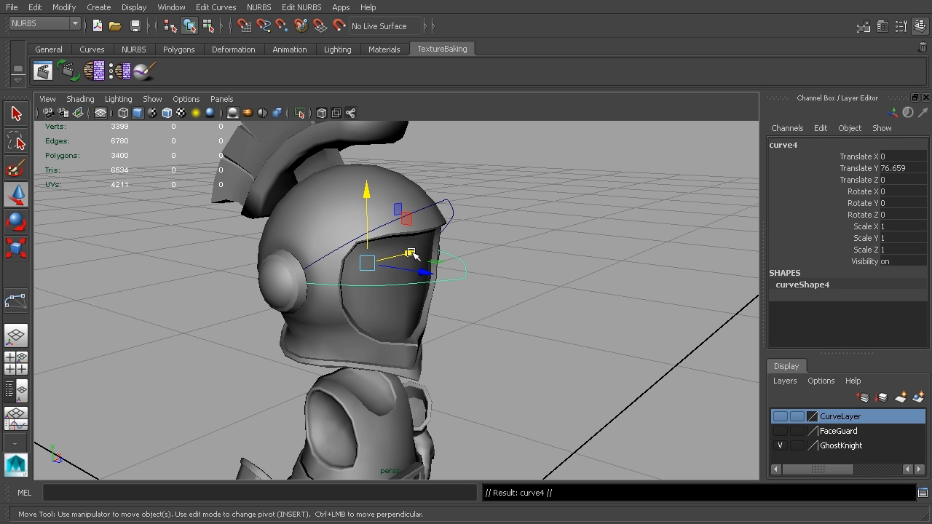
key("r")
key("e")
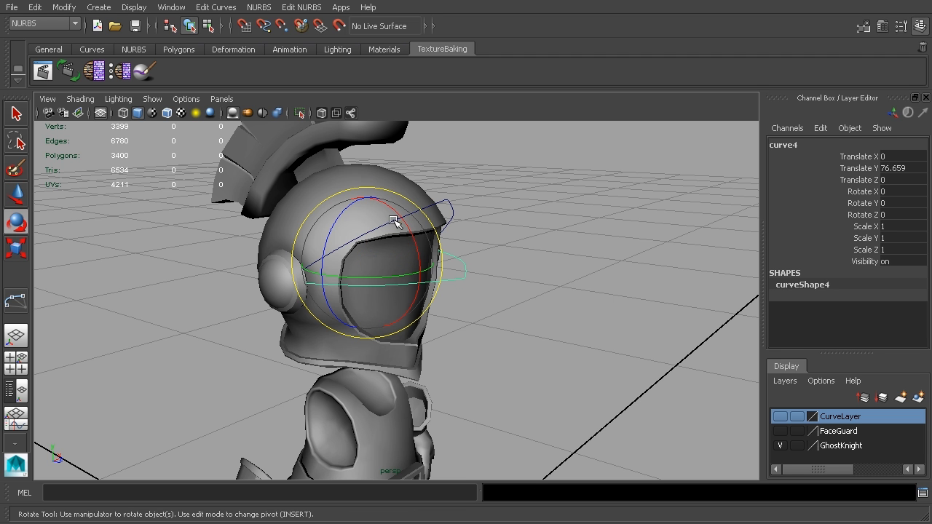
left_click_drag(410, 216, 417, 256)
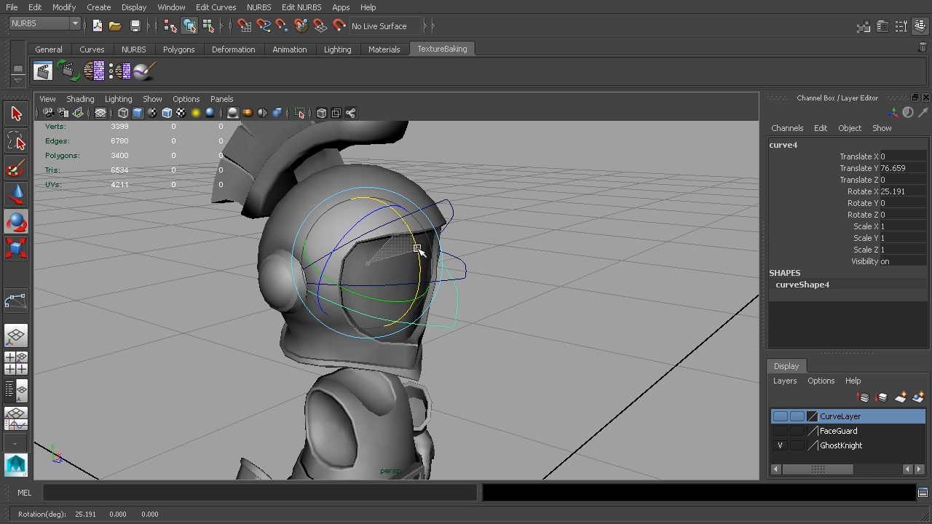
key("w")
left_click_drag(371, 194, 373, 211)
Shift the upper and lower curves back to Translate Z of about -0.87 and tilt the lower one to about 29.36° in X
left_click_drag(510, 255, 560, 258, "alt")
left_click_drag(485, 382, 631, 335, "alt")
middle_click_drag(582, 281, 515, 400, "alt")
left_click_drag(514, 399, 543, 348, "alt")
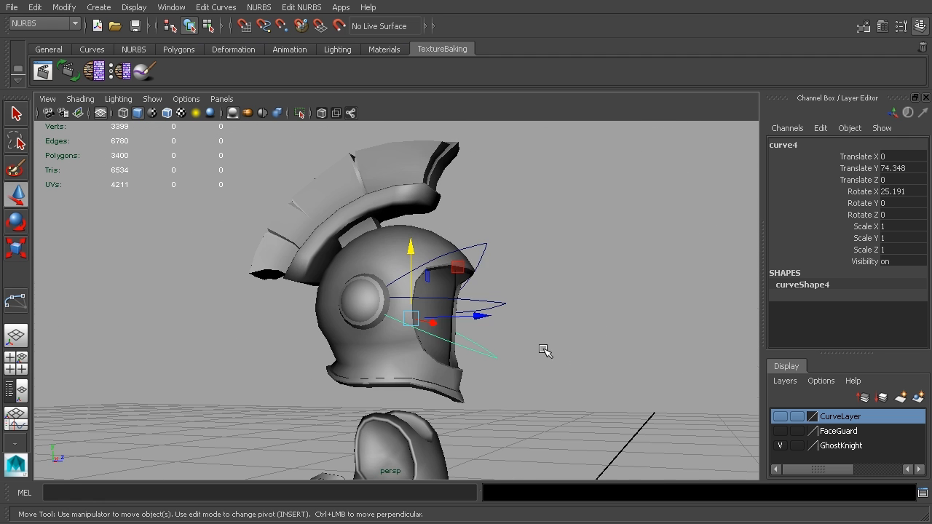
left_click(469, 246)
left_click_drag(496, 261, 587, 350, "alt")
left_click(501, 363)
key("e")
left_click(524, 323)
scroll(589, 337, "up", 6)
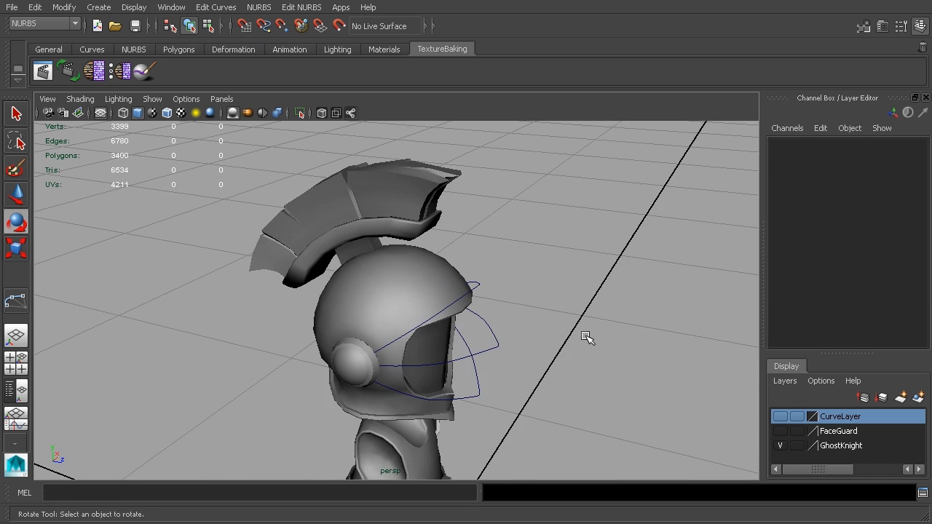
left_click_drag(623, 319, 582, 301, "alt")
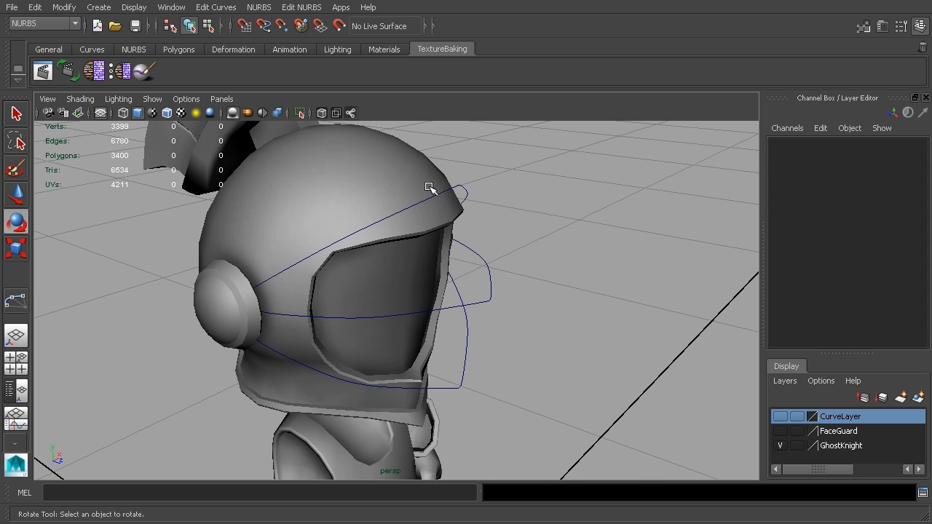
Select the upper, middle and lower curves in that order and reset the Loft options to their defaults
left_click(466, 185)
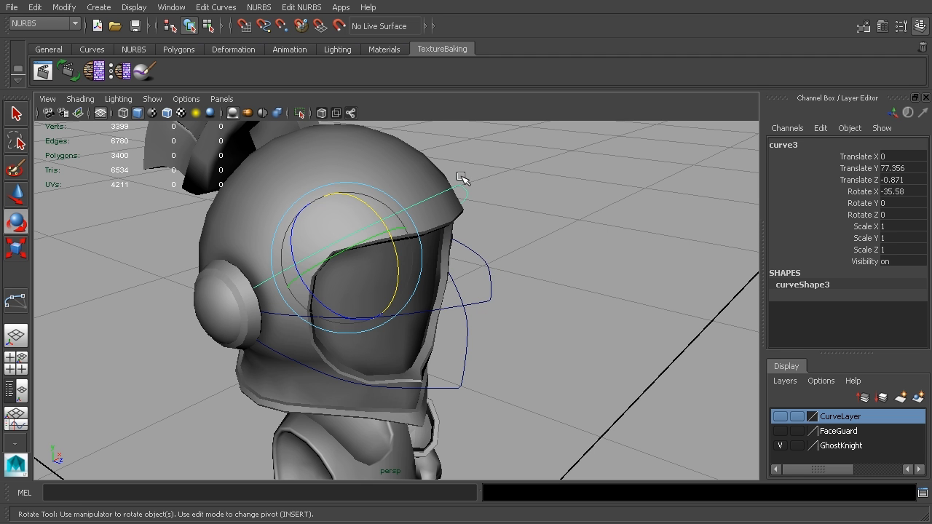
left_click(486, 272, "shift")
left_click(467, 328, "shift")
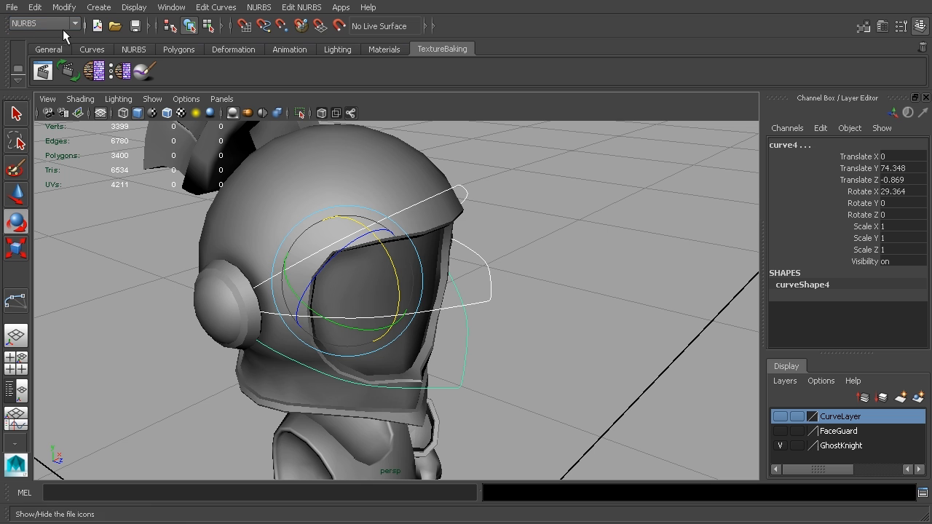
left_click(262, 8)
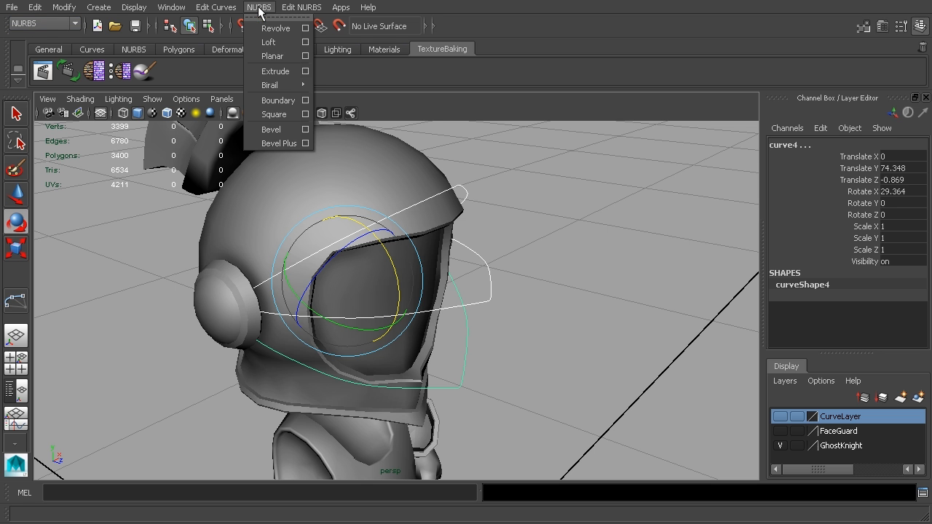
left_click(305, 43)
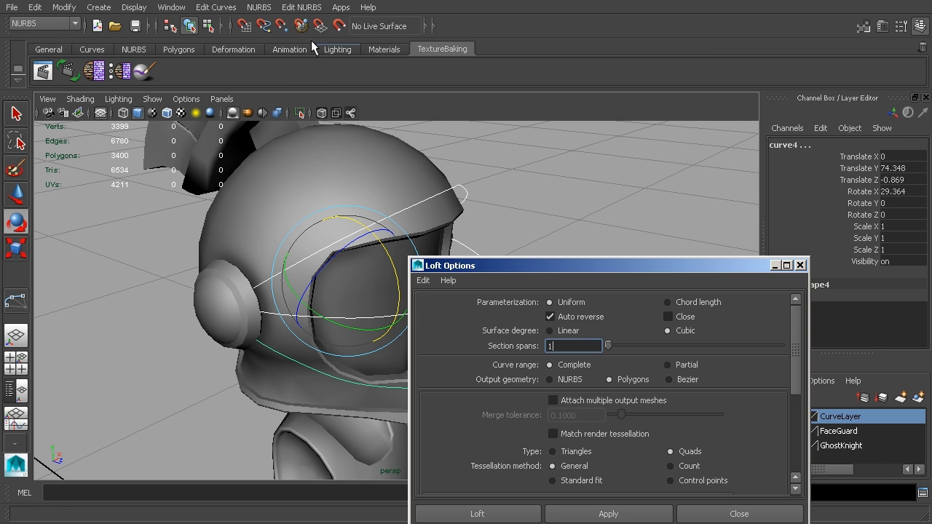
left_click(422, 280)
left_click(441, 309)
left_click_drag(611, 264, 752, 16)
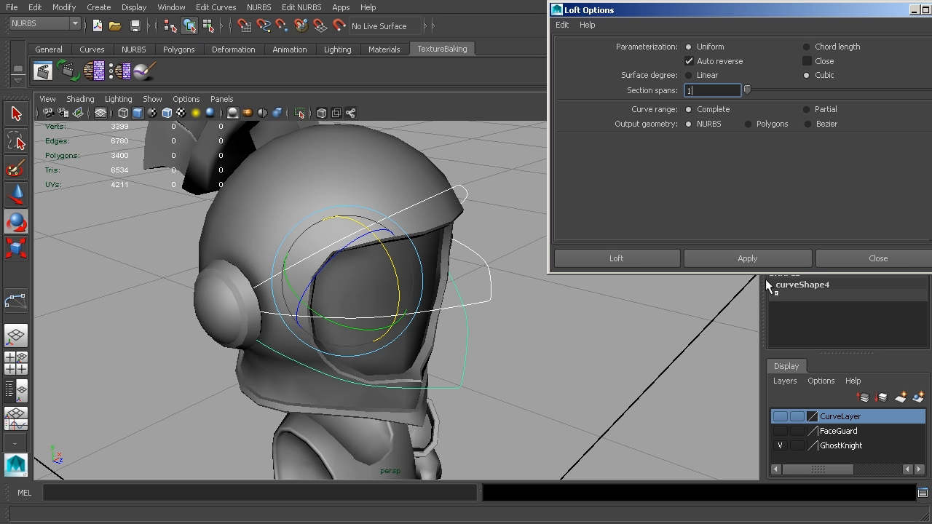
Try lofting the three curves into a cubic NURBS surface with one section span, and undo the loft
left_click(747, 258)
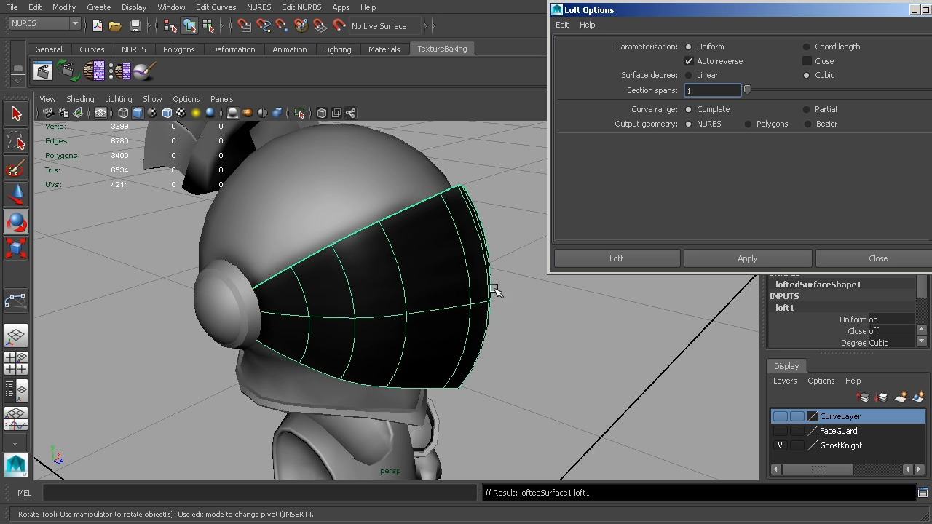
key("ctrl+z")
key("ctrl+z")
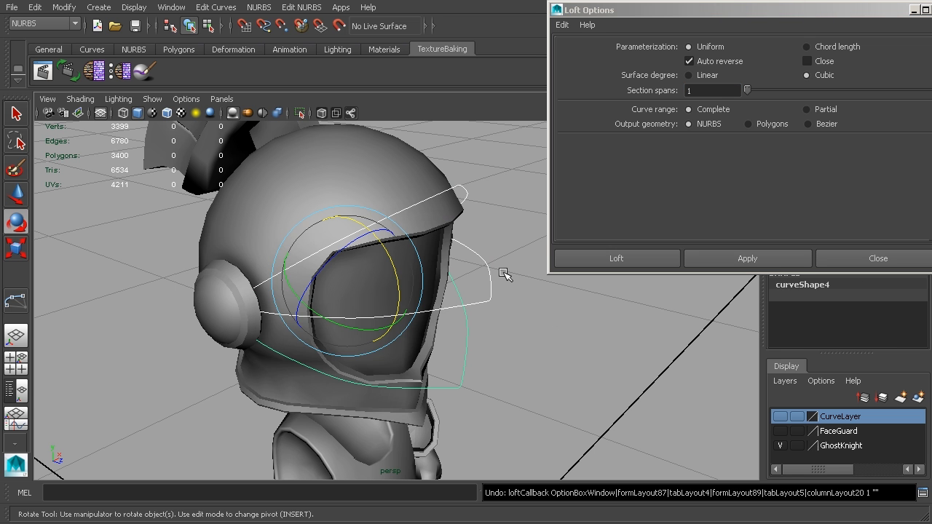
Loft the three curves into a cubic NURBS surface with two section spans and close the Loft options
left_click(747, 89)
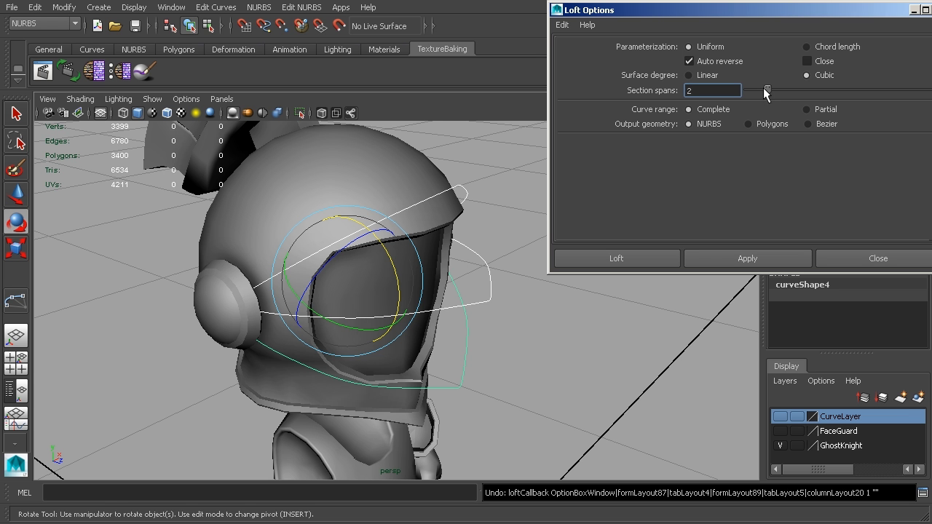
type("2")
left_click(723, 255)
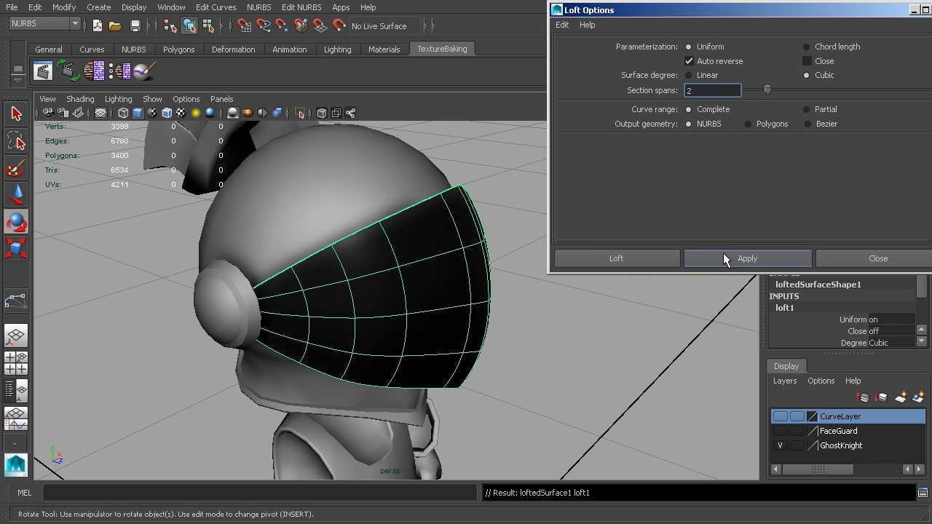
left_click_drag(484, 325, 502, 316, "alt")
left_click_drag(455, 253, 592, 300, "alt")
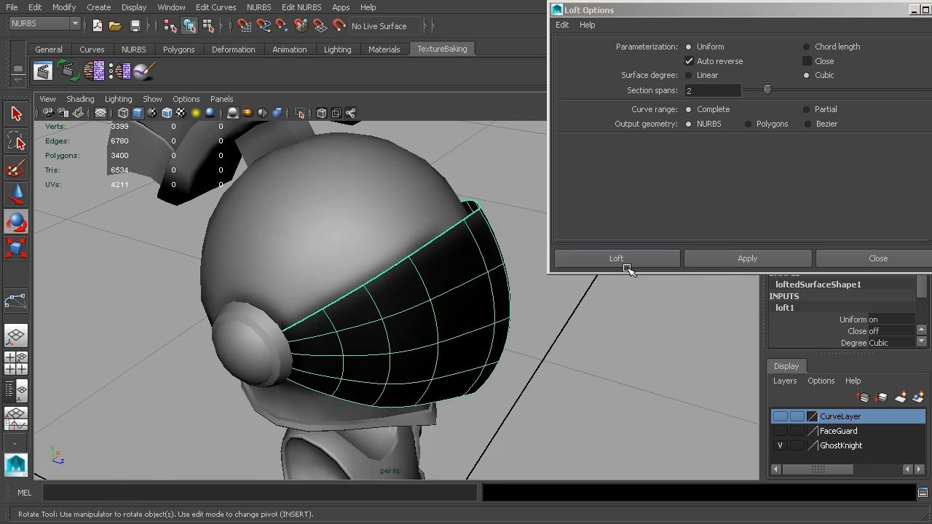
left_click(856, 260)
Reset the NURBS to Polygons conversion options for the lofted surface and choose Quads with the General tessellation method
left_click_drag(610, 366, 565, 338, "alt")
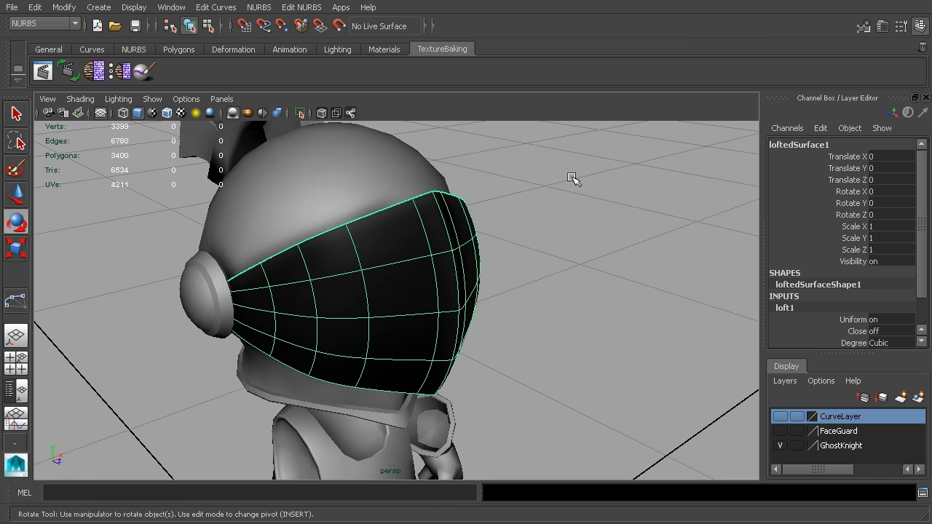
left_click_drag(545, 233, 443, 343, "alt")
left_click_drag(202, 332, 506, 321, "alt")
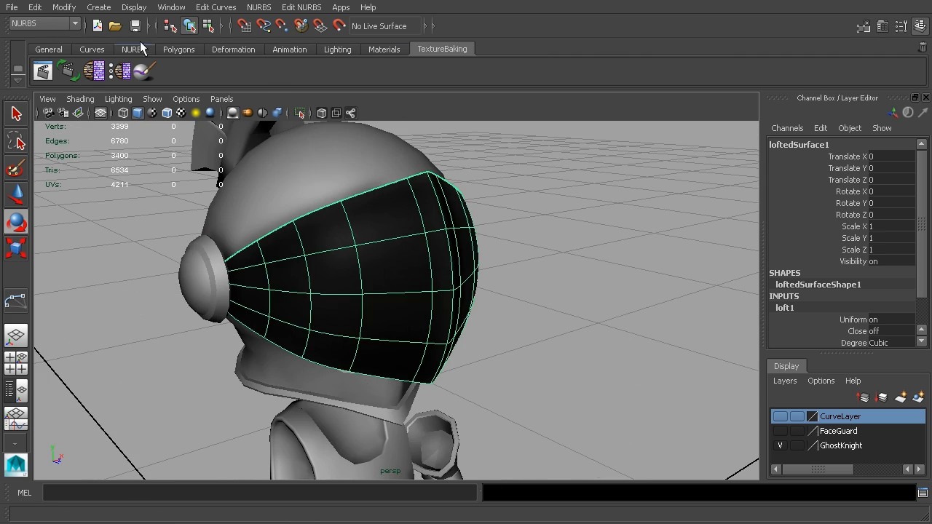
left_click(64, 7)
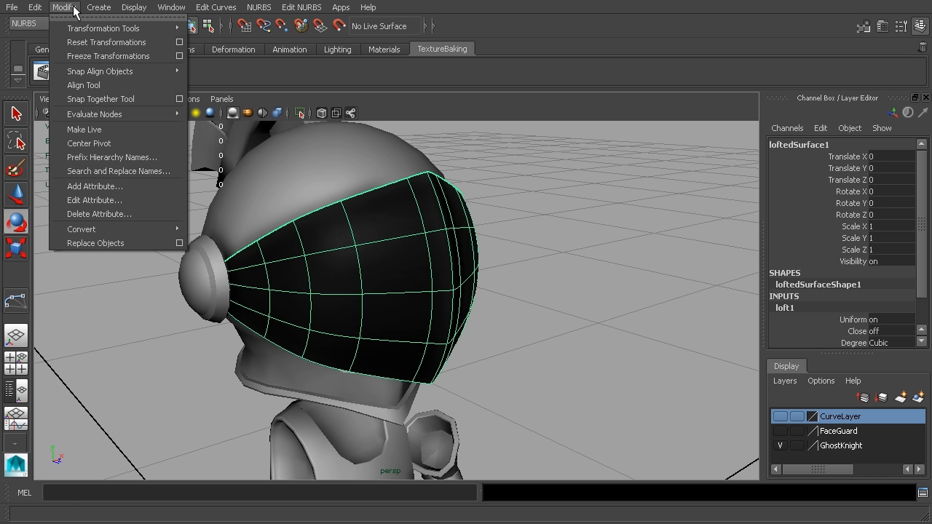
mouse_move(134, 231)
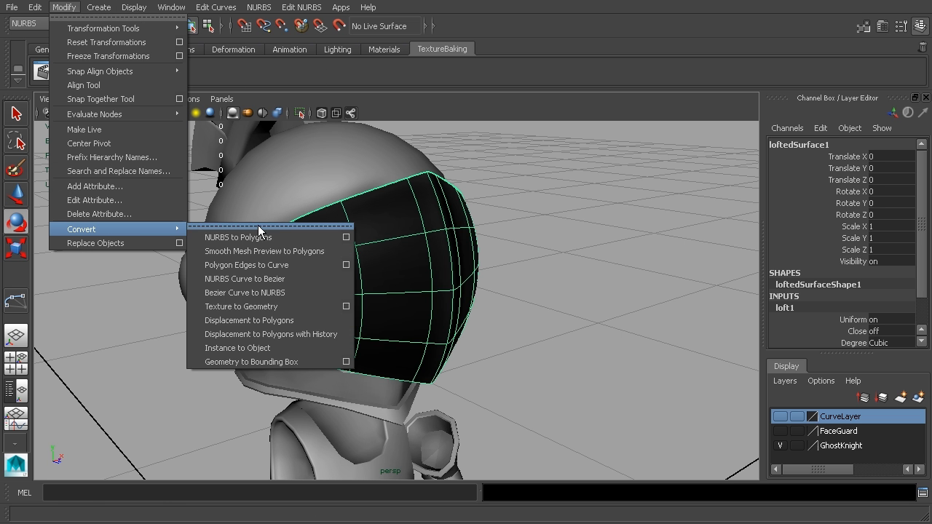
left_click(346, 237)
left_click(562, 25)
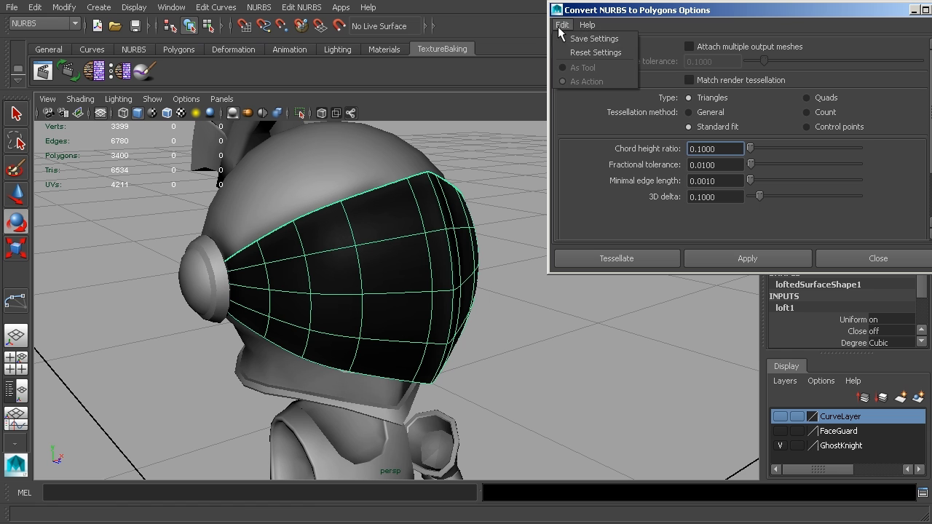
left_click(582, 54)
left_click_drag(778, 21, 737, 35)
left_click(766, 112)
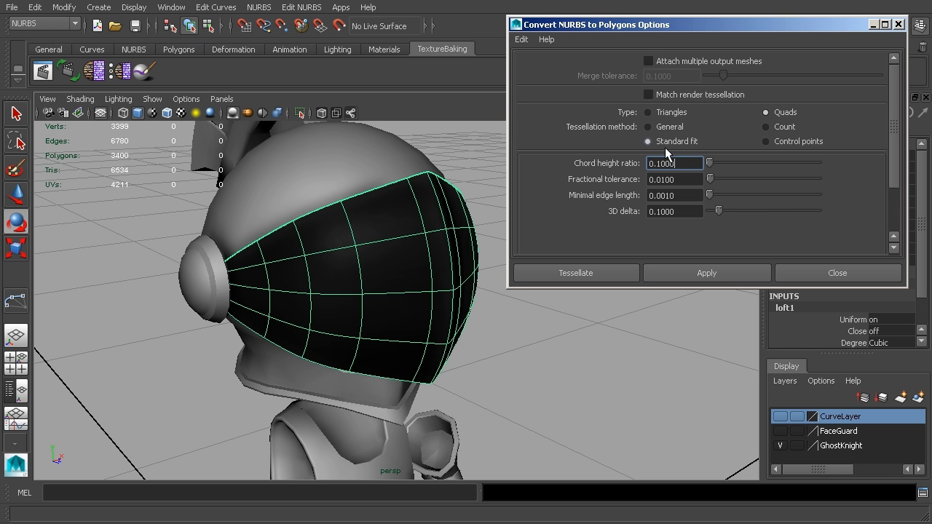
left_click(648, 126)
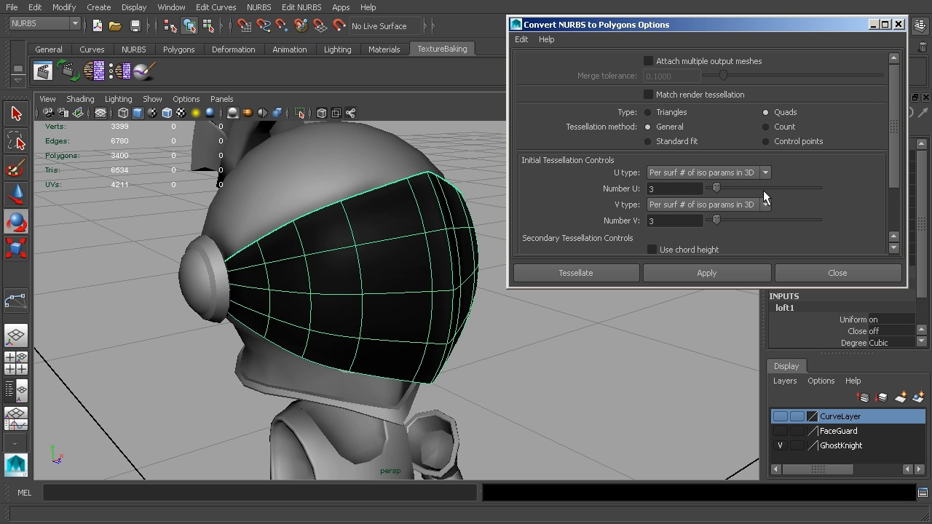
Set both the U type and V type of the tessellation to Per span # of iso params
left_click(687, 173)
left_click(690, 209)
left_click(704, 207)
left_click(702, 233)
left_click_drag(485, 366, 525, 373, "alt")
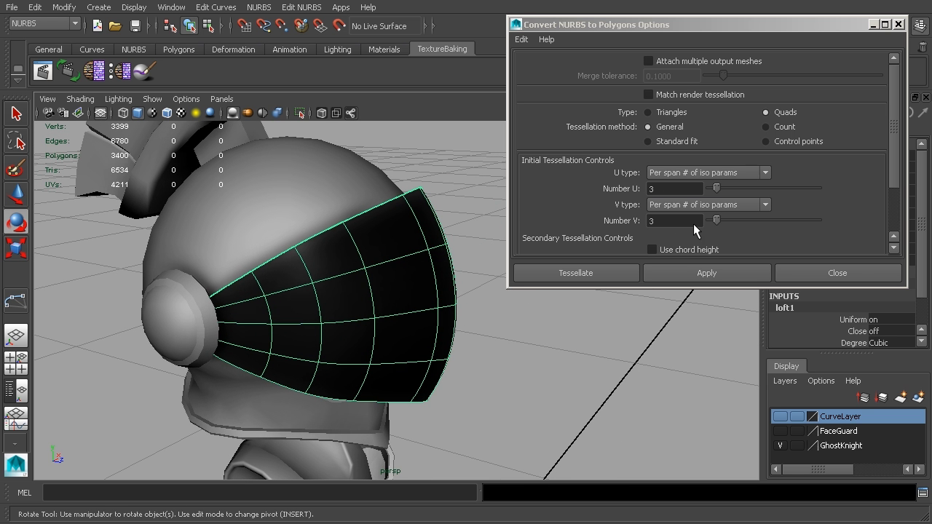
left_click_drag(591, 362, 561, 360, "alt")
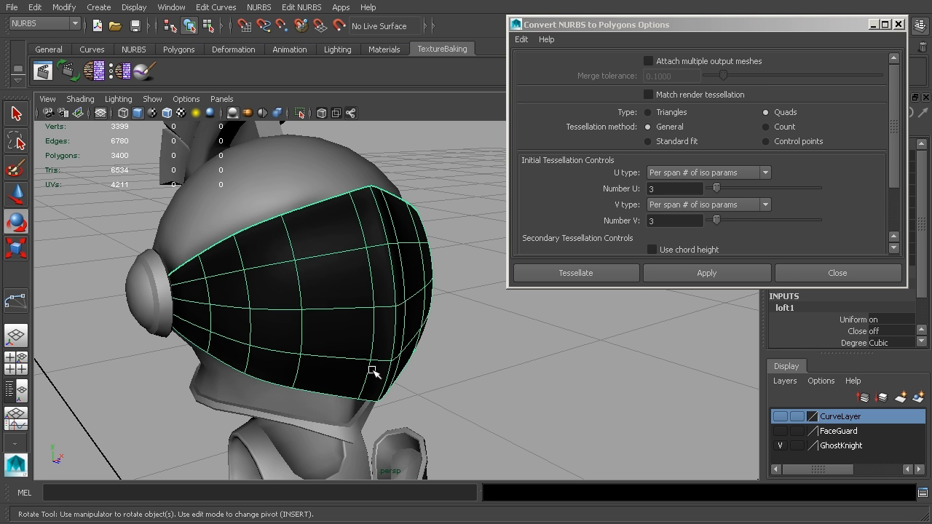
Set Number U and Number V to 2 and tessellate the lofted surface into a polygon mesh
left_click(729, 220)
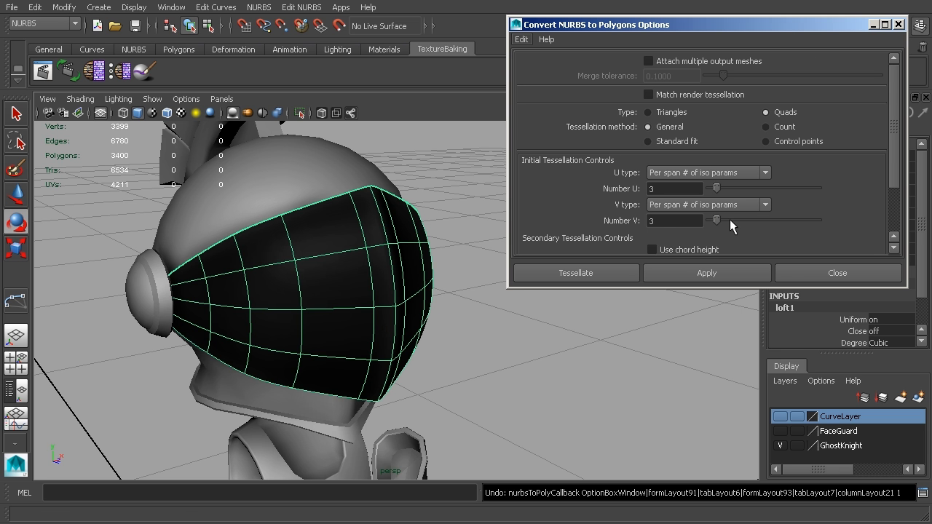
left_click(643, 188)
type("2")
key("Tab")
type("2")
left_click(590, 273)
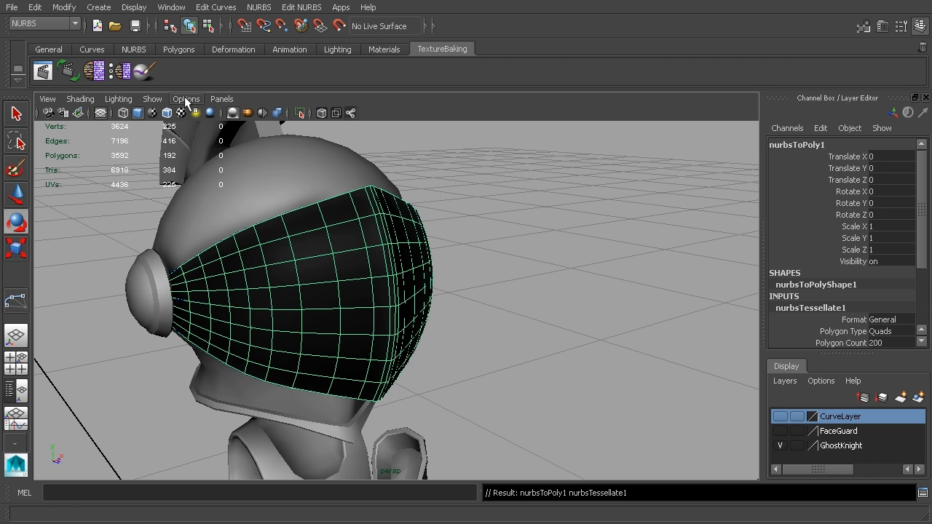
Hide NURBS surfaces in the viewport so only the polygon face guard and its curves are displayed
left_click(150, 100)
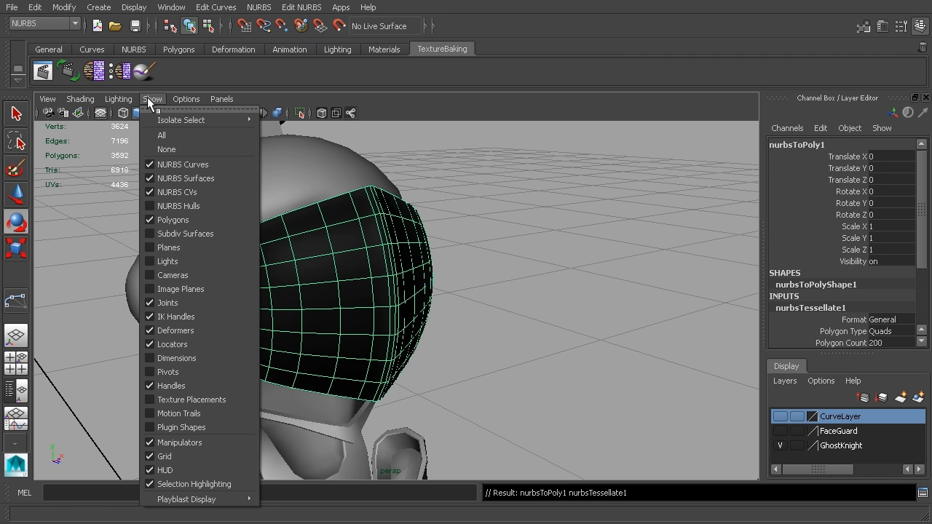
left_click(176, 172)
left_click(536, 329)
left_click(366, 304)
left_click_drag(366, 303, 527, 296, "alt")
left_click(528, 296)
left_click_drag(602, 289, 551, 294, "alt")
left_click_drag(496, 283, 515, 284, "alt")
Turn two-sided lighting off and back on to check which way the face guard's normals point
left_click(118, 100)
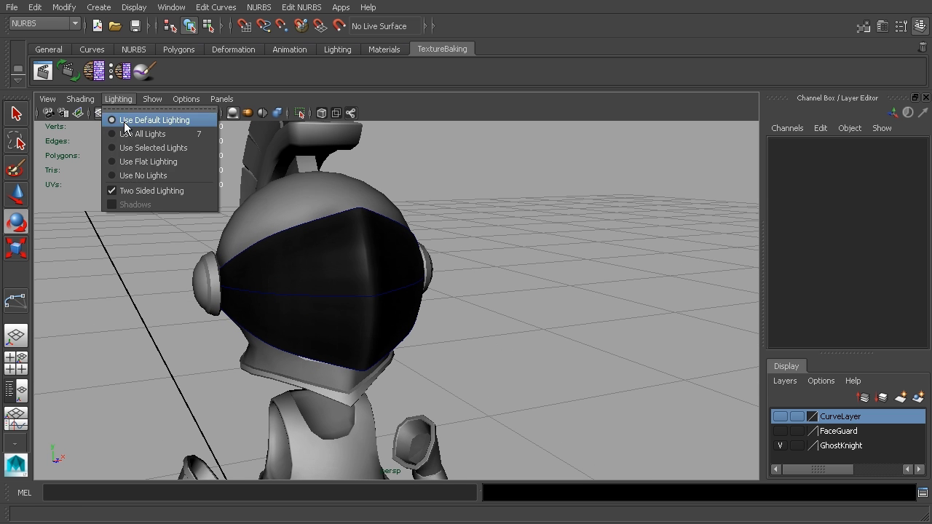
left_click(139, 189)
left_click(118, 99)
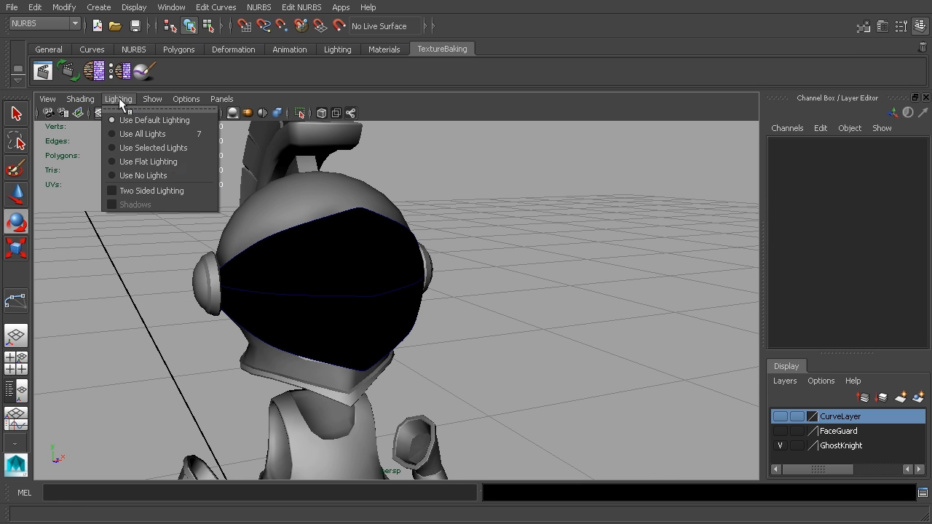
left_click(139, 189)
Switch to the Polygons menu set and reverse the normals of the face guard mesh
left_click_drag(364, 235, 393, 254, "alt")
left_click(393, 254)
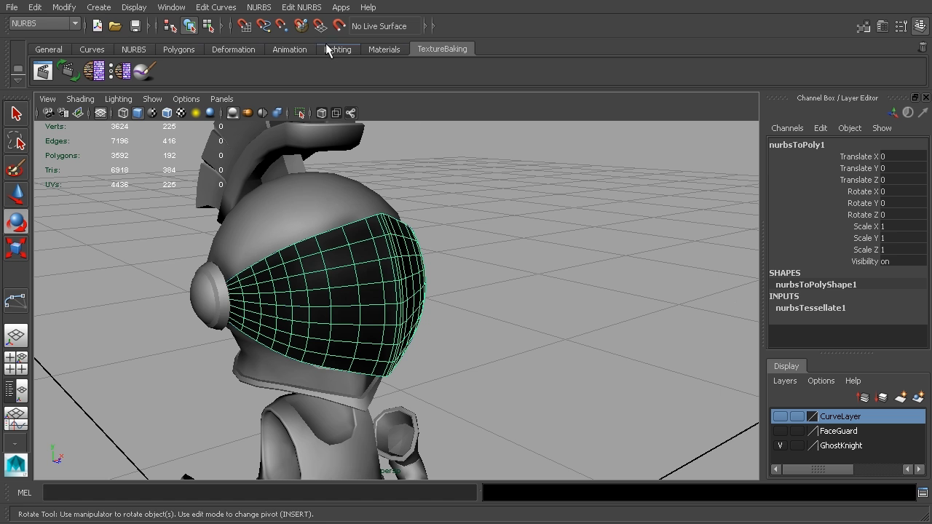
left_click(40, 24)
left_click(41, 45)
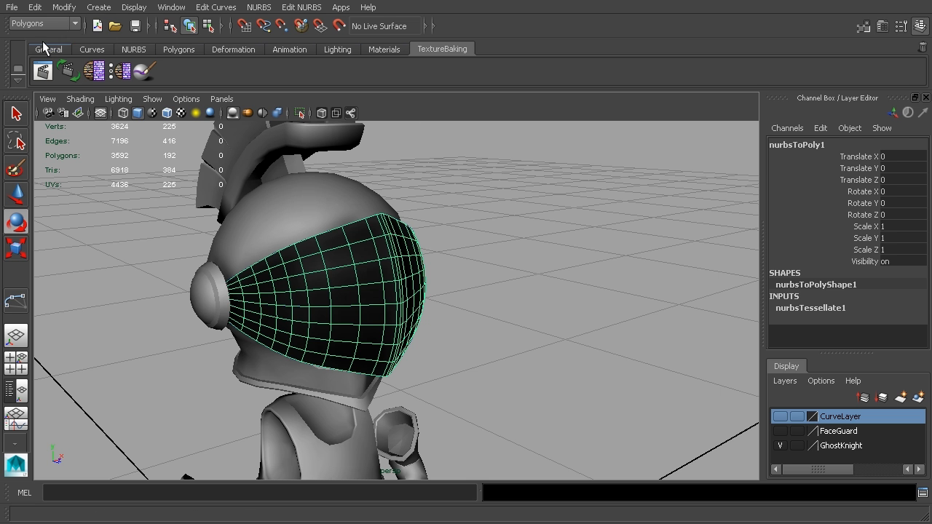
left_click(376, 13)
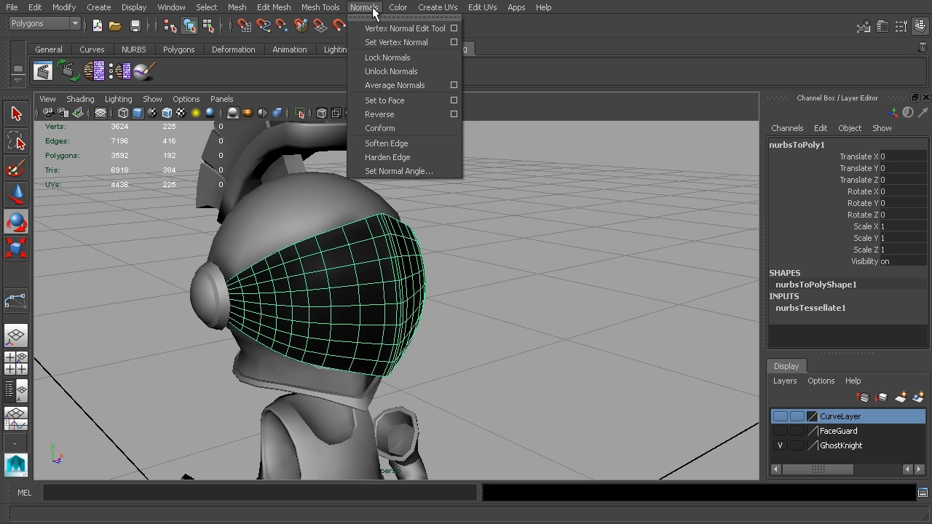
left_click(392, 113)
left_click(557, 263)
left_click_drag(557, 264, 485, 270, "alt")
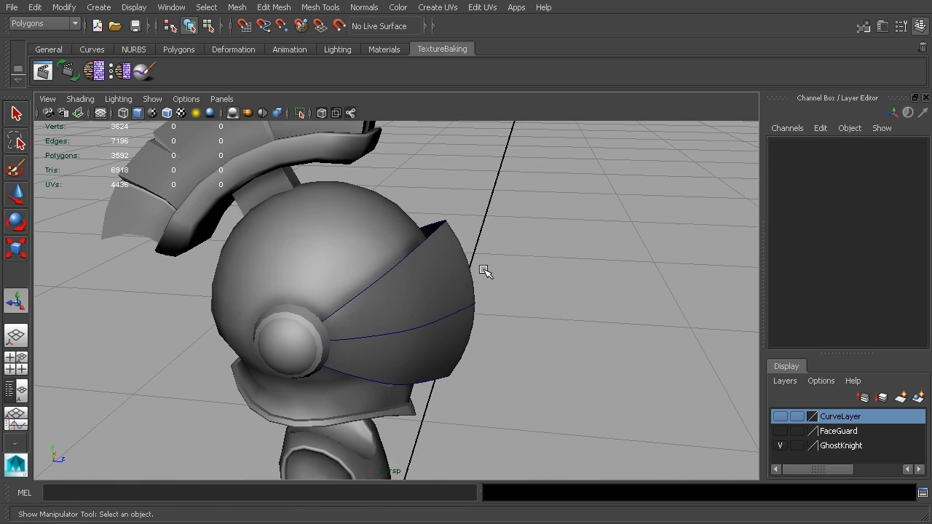
Extrude all faces of the face guard mesh to give it thickness
left_click(489, 264)
right_click_drag(493, 264, 569, 234, "alt")
left_click_drag(569, 235, 524, 284, "alt")
mouse_move(524, 284)
right_mouse_down("alt")
mouse_move(502, 271)
mouse_move(520, 267)
right_mouse_up("alt")
left_click_drag(561, 268, 584, 269, "alt")
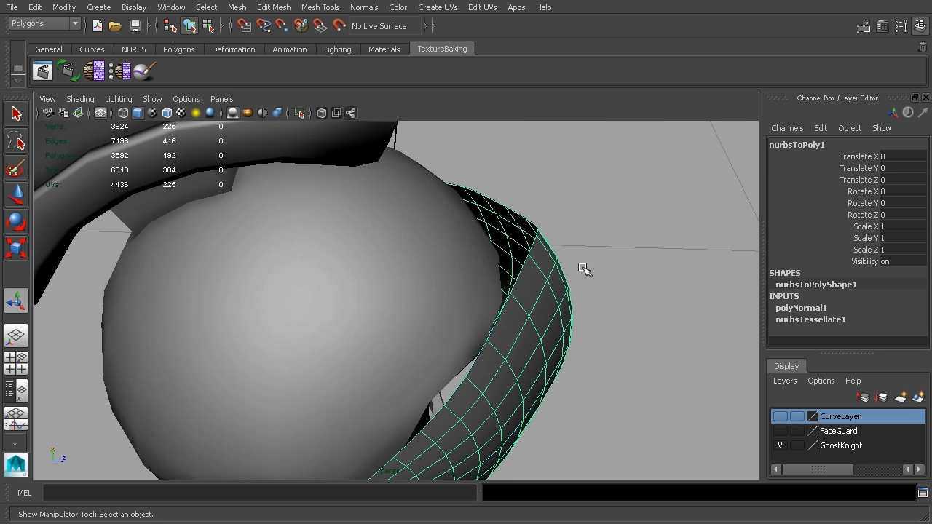
left_click(273, 8)
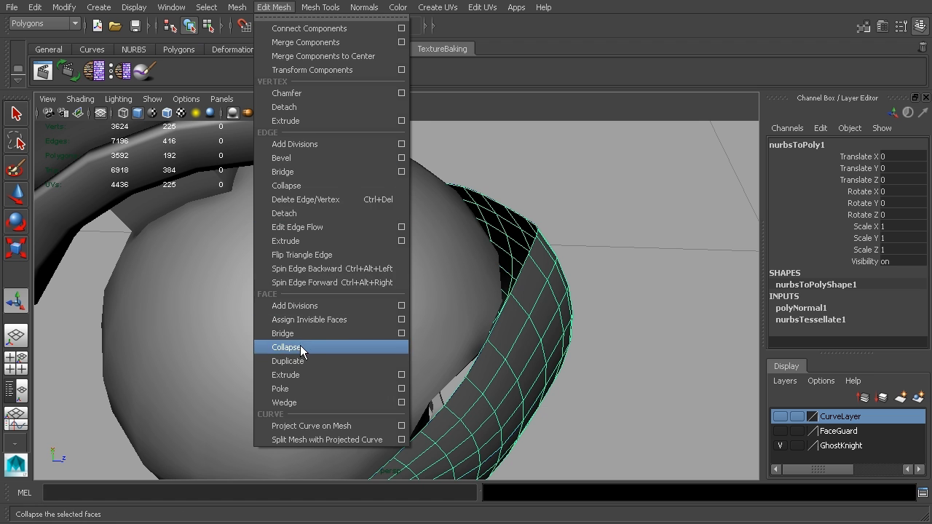
left_click(305, 374)
left_click_drag(430, 272, 453, 394, "alt")
left_click_drag(457, 426, 450, 331)
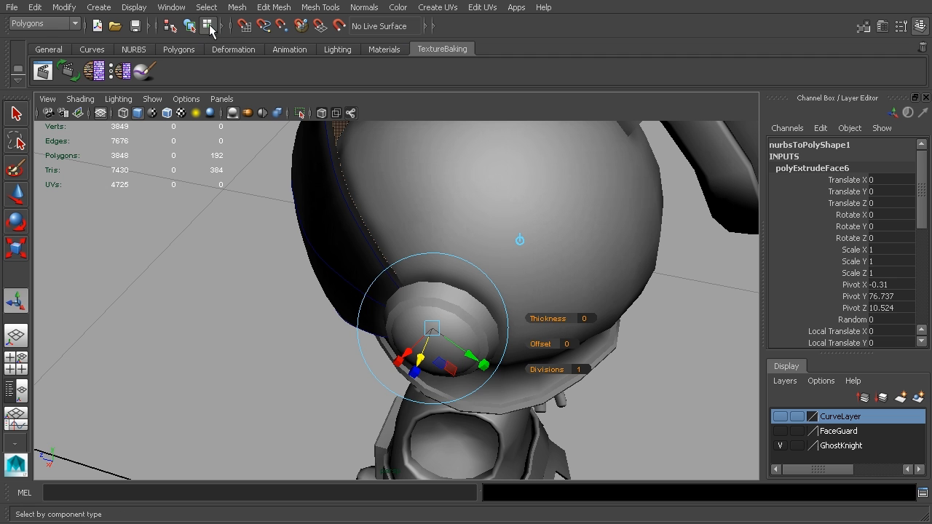
Return to object mode, select the thickened face guard and reverse its normals again
key("F8")
left_click(331, 221)
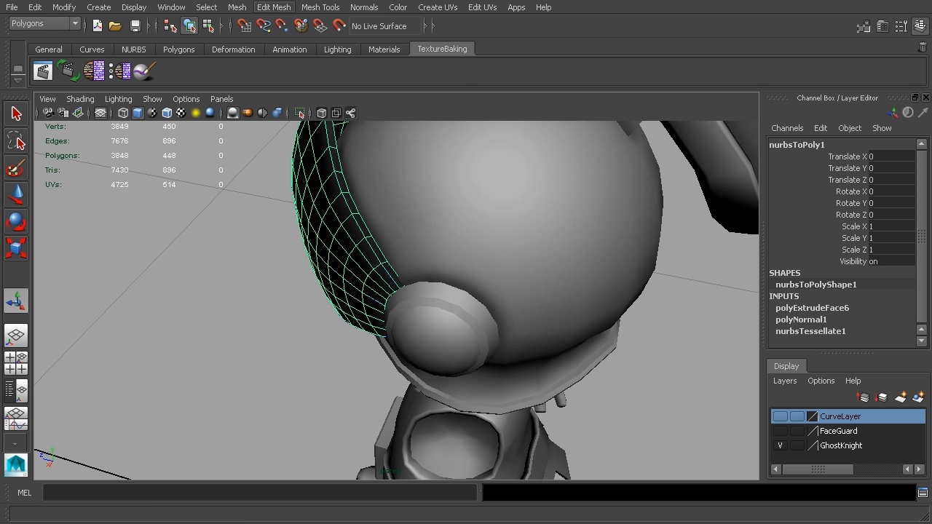
left_click(364, 7)
left_click(386, 110)
left_click(218, 274)
left_click_drag(218, 274, 443, 246, "alt")
left_click(370, 241)
left_click_drag(370, 241, 555, 251, "alt")
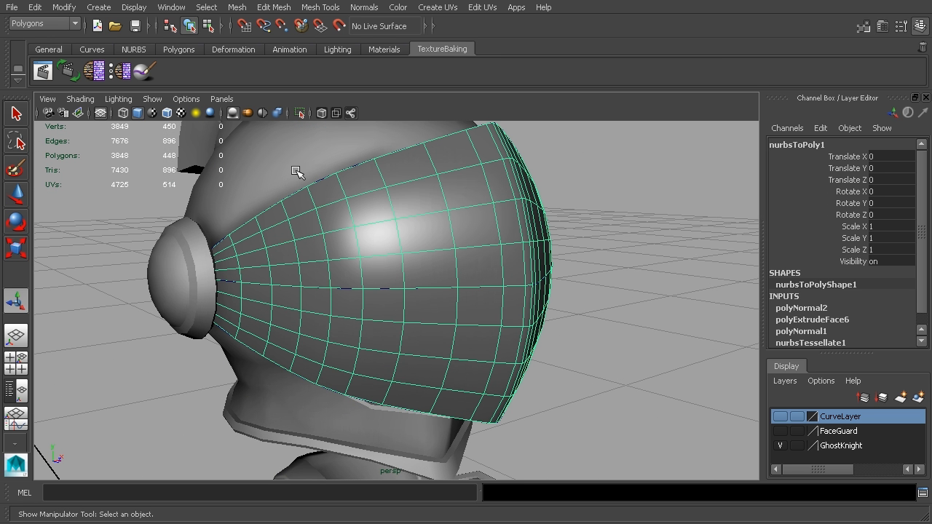
Display the wireframe over the shaded models and deselect the face guard
left_click(167, 115)
left_click(637, 284)
left_click_drag(637, 285, 579, 289, "alt")
scroll(579, 290, "down", 3)
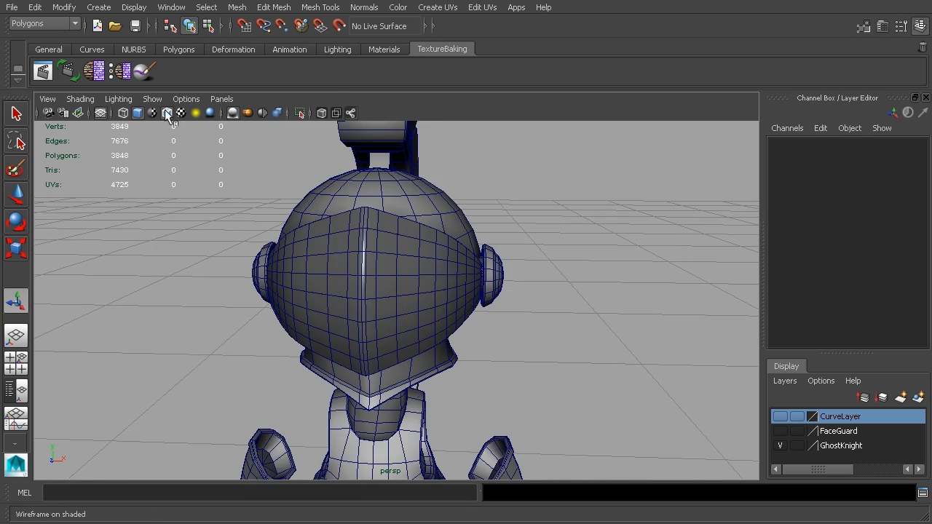
left_click_drag(512, 298, 554, 286, "alt")
middle_click_drag(524, 294, 566, 271, "alt")
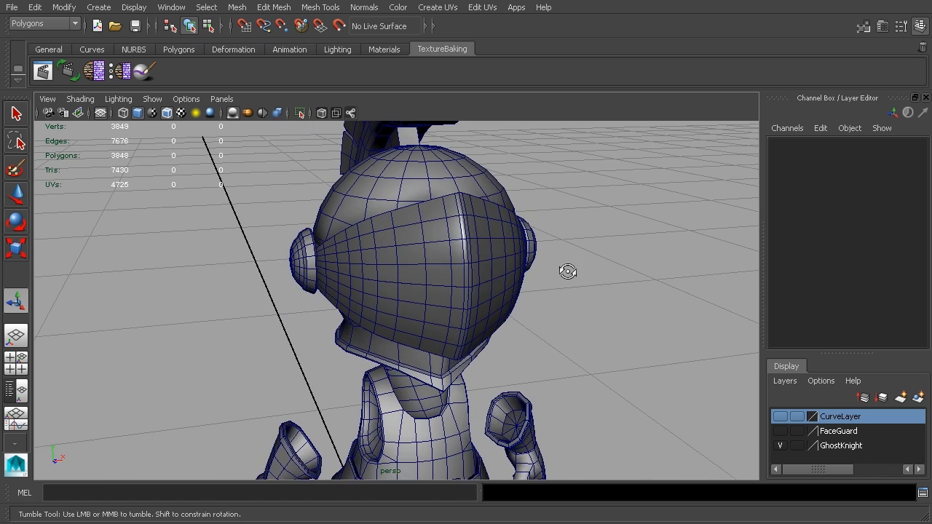
Select a vertical strip of six faces on each side of the face guard's front ridge
left_click_drag(566, 271, 570, 261, "alt")
scroll(570, 262, "up", 2)
left_click_drag(486, 246, 503, 252, "alt")
right_click_drag(499, 220, 489, 251)
left_click_drag(486, 198, 487, 313)
left_click_drag(487, 313, 462, 337, "alt")
left_click(430, 312, "shift")
left_click_drag(547, 268, 505, 272, "alt")
Add two more alternating vertical six-face strips to the selection on the knight's left side of the face guard
left_click(451, 196, "shift")
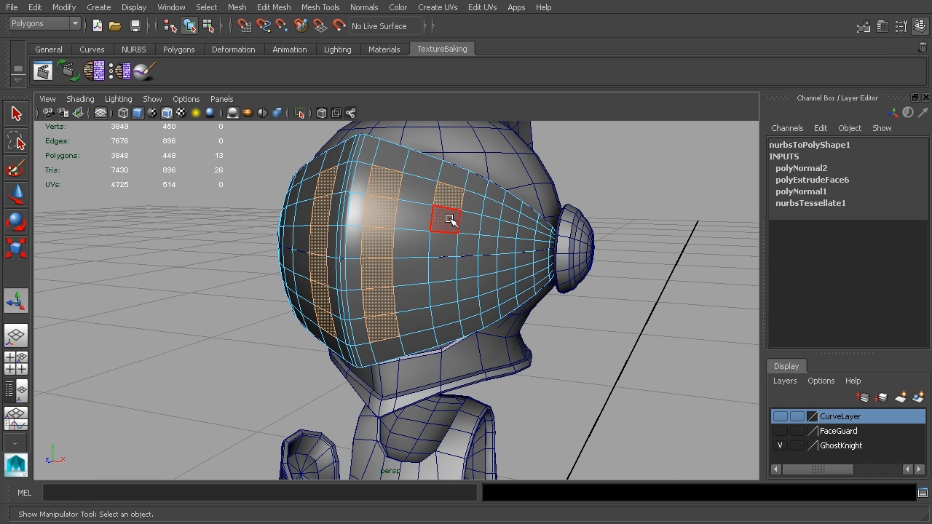
left_click(449, 222, "shift")
left_click(447, 245, "shift")
left_click(447, 293, "shift")
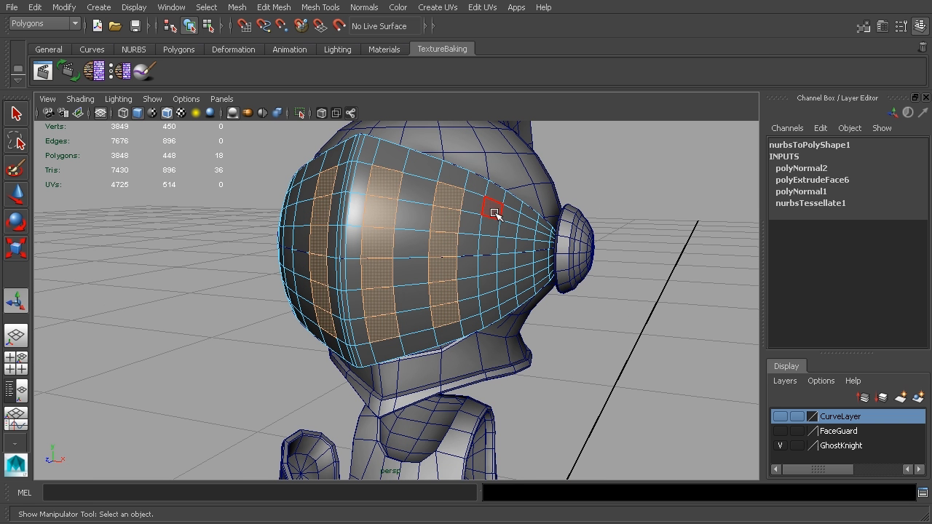
left_click(490, 264, "shift")
left_click(489, 282, "shift")
left_click(488, 302, "shift")
Add the matching second vertical strip of six faces to the selection on the knight's right side
left_click_drag(381, 254, 502, 251, "alt")
left_click(450, 197, "shift")
left_click(449, 214, "shift")
left_click(447, 229, "shift")
left_click(446, 245, "shift")
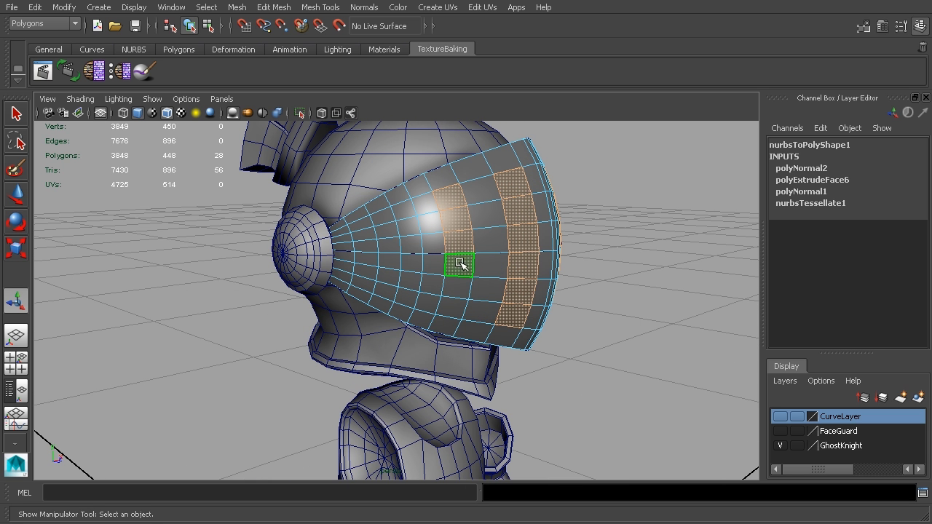
left_click(459, 268, "shift")
left_click(449, 289, "shift")
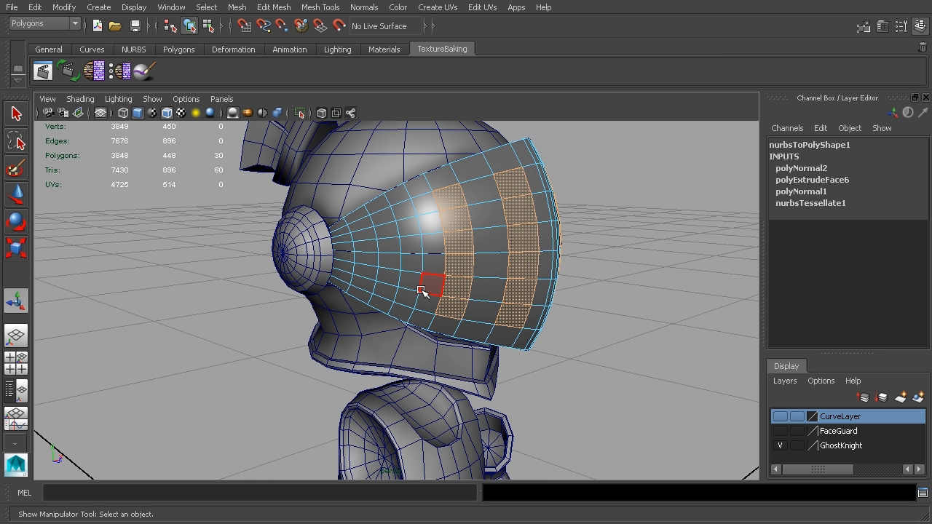
Add the third six-face strip, nearer the knight's right ear disc, and check the selected strips on both sides
left_click(412, 263, "shift")
left_click(411, 246, "shift")
left_click(406, 217, "shift")
left_click(407, 295, "shift")
left_click_drag(407, 295, 583, 226, "alt")
scroll(583, 226, "up", 5)
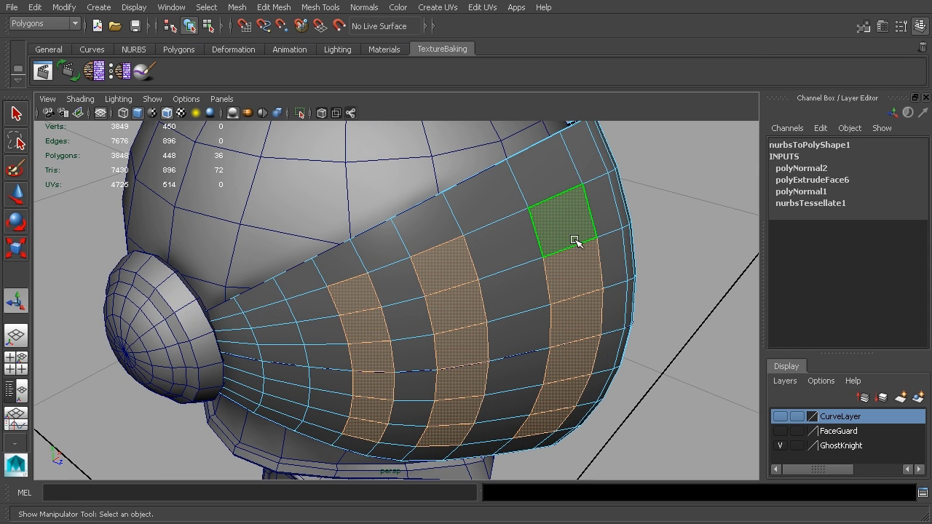
left_click_drag(579, 235, 482, 228, "alt")
left_click_drag(423, 227, 377, 258, "alt")
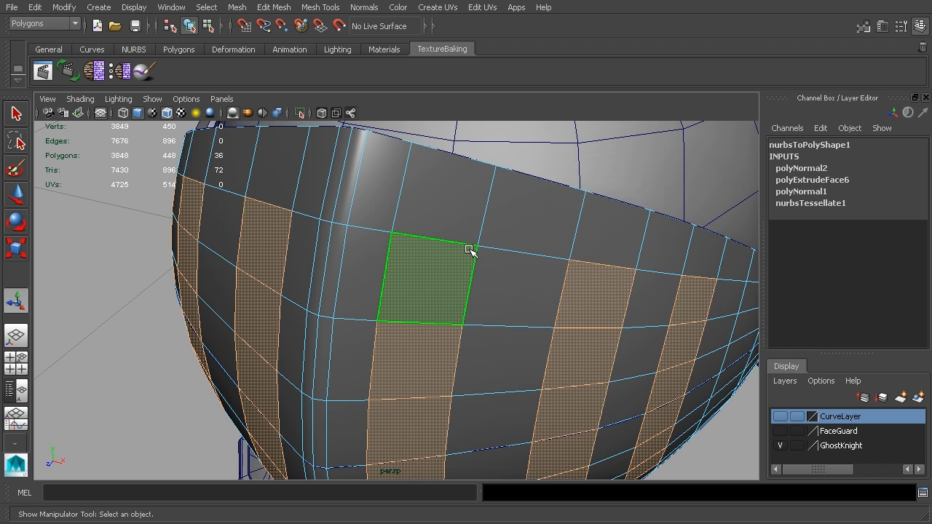
left_click_drag(472, 251, 531, 281, "alt")
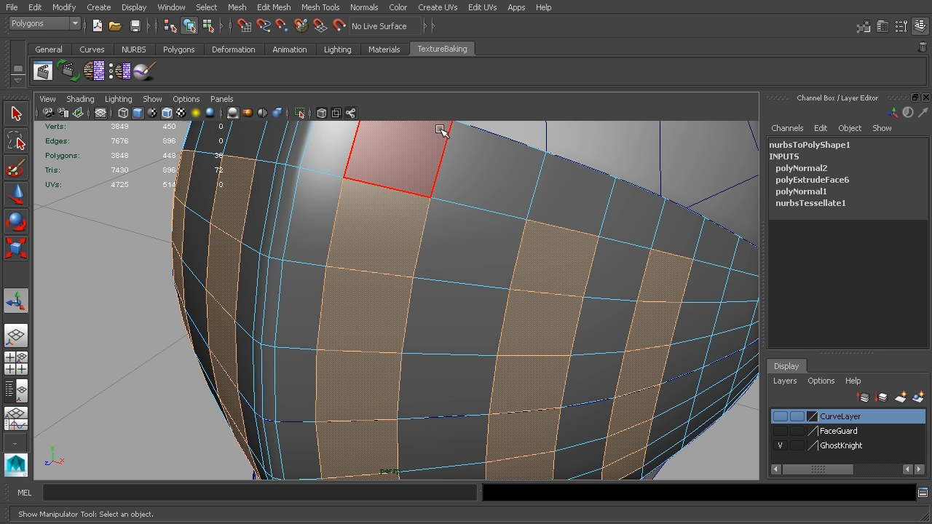
Extrude the selected face strips and scale them slightly inward to leave a narrow border around each slit
left_click(274, 7)
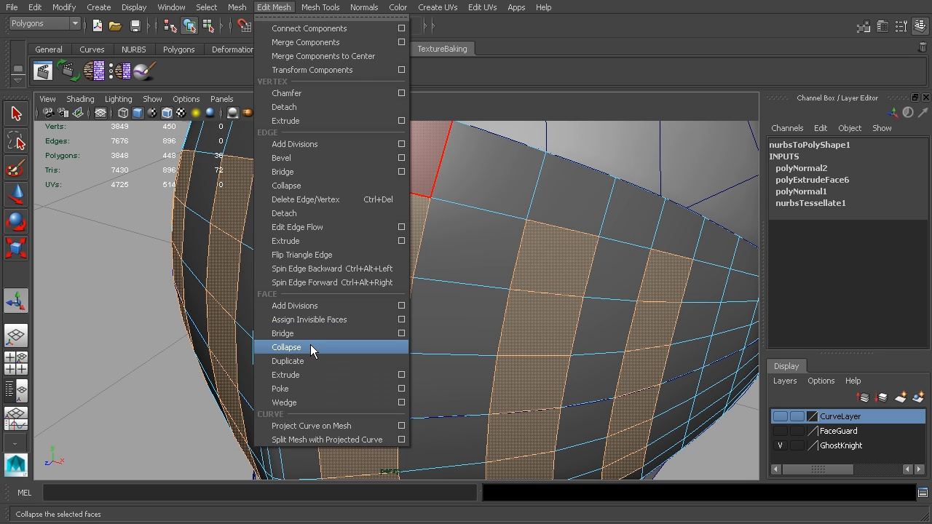
left_click(319, 375)
left_click_drag(320, 373, 479, 281, "alt")
left_click(493, 268)
scroll(479, 281, "up", 2)
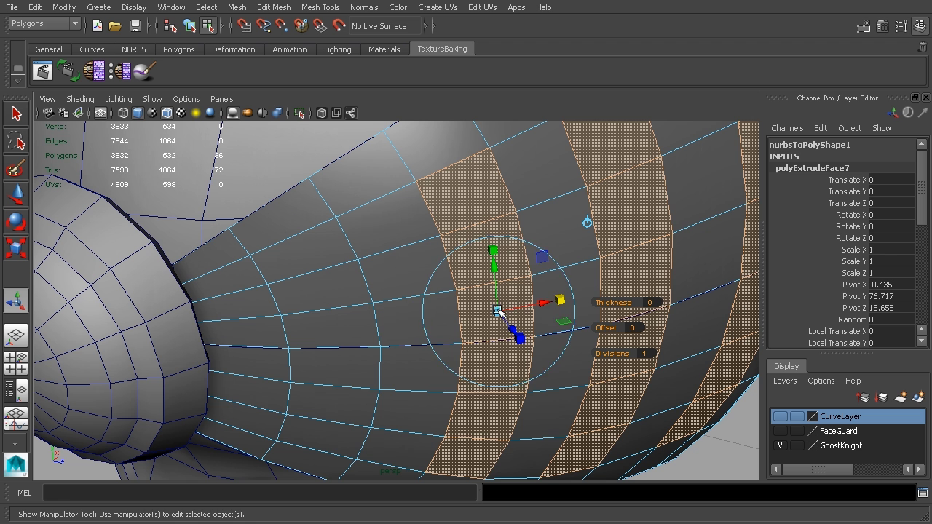
left_click(498, 312)
left_click_drag(498, 311, 493, 312)
Push the inset strip faces slightly into the face guard along their local normal direction to start recessing the slits
middle_click_drag(611, 298, 531, 348, "alt")
left_click_drag(508, 185, 532, 289, "alt")
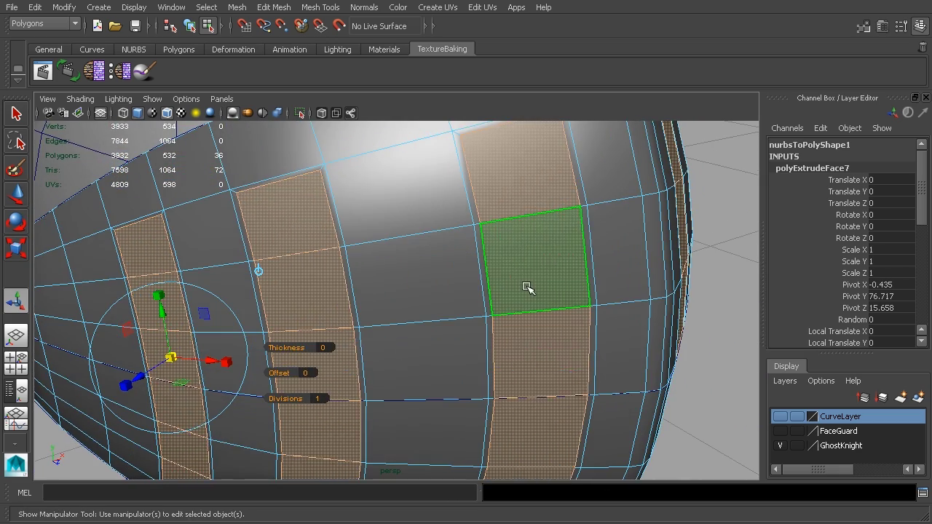
left_click_drag(526, 285, 578, 310, "alt")
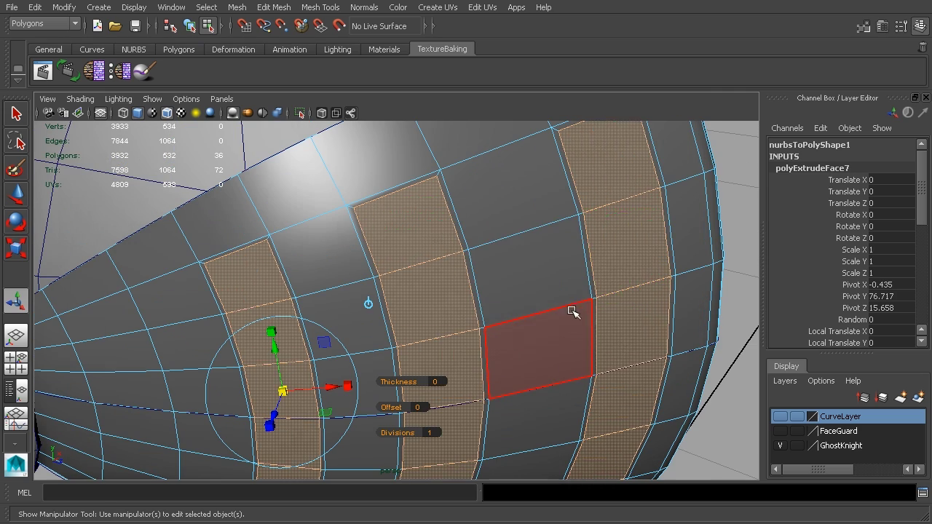
left_click_drag(581, 343, 547, 316, "alt")
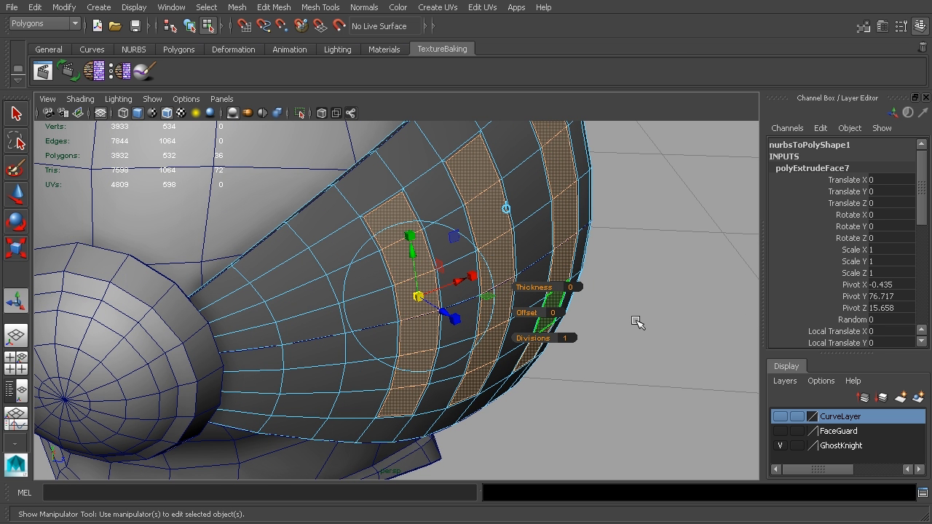
left_click_drag(623, 302, 649, 311, "alt")
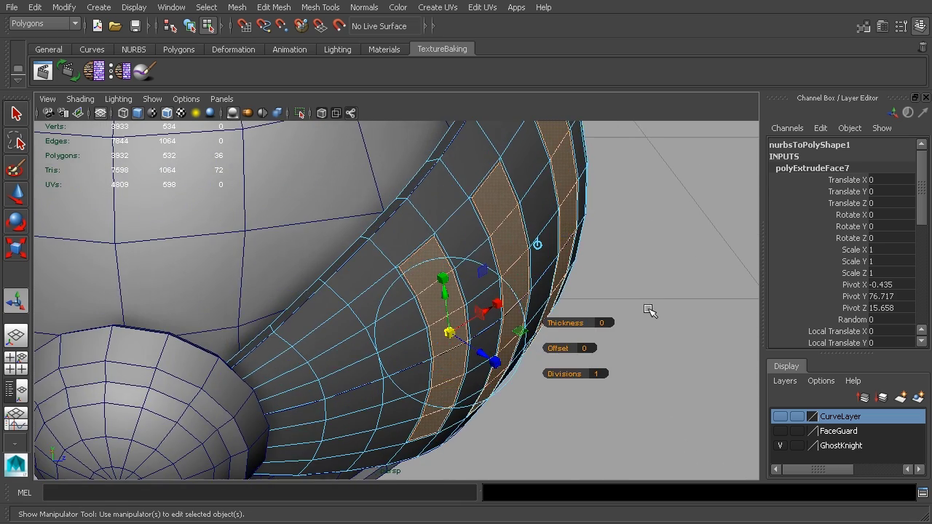
left_click_drag(625, 272, 435, 281, "alt")
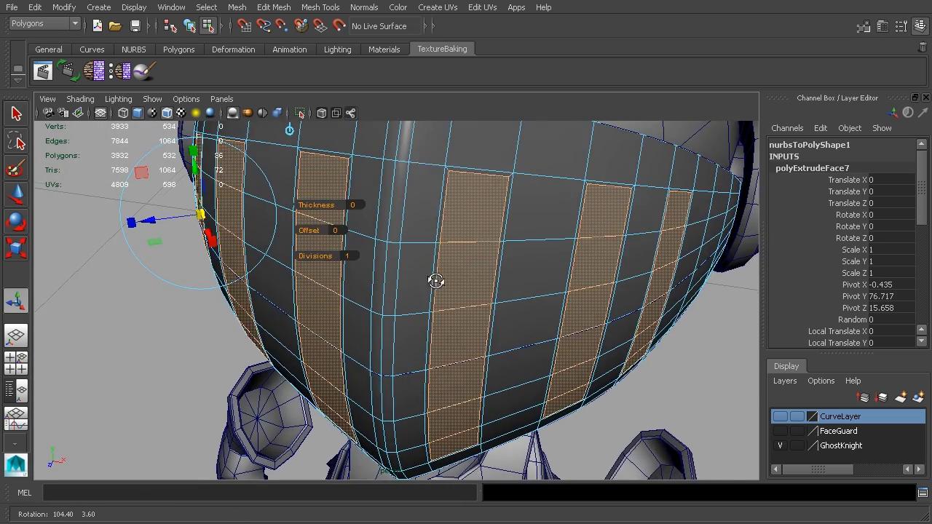
left_click_drag(447, 163, 596, 222, "alt")
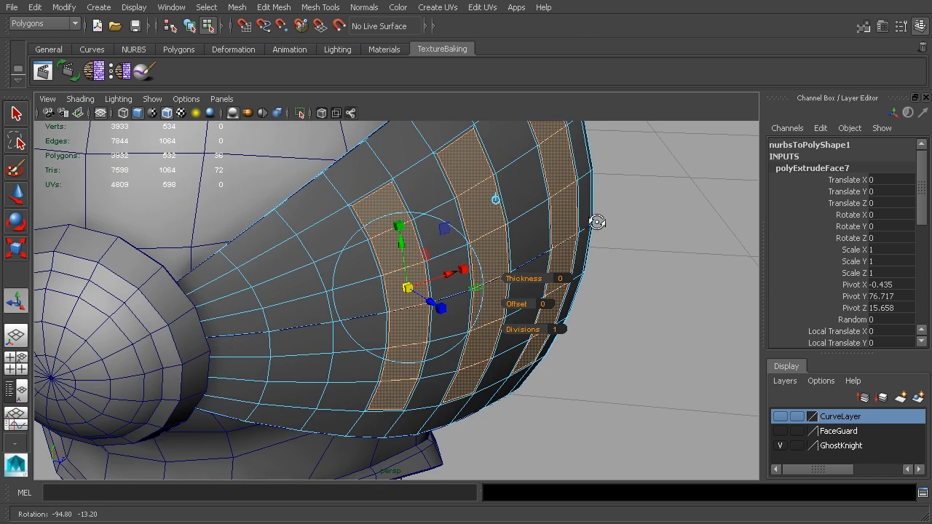
scroll(597, 222, "up", 4)
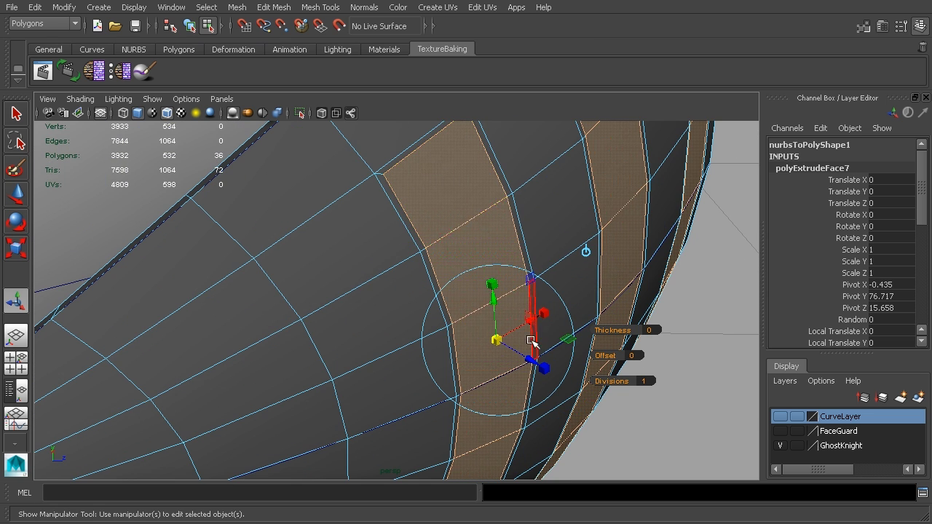
middle_click_drag(493, 338, 525, 359, "alt")
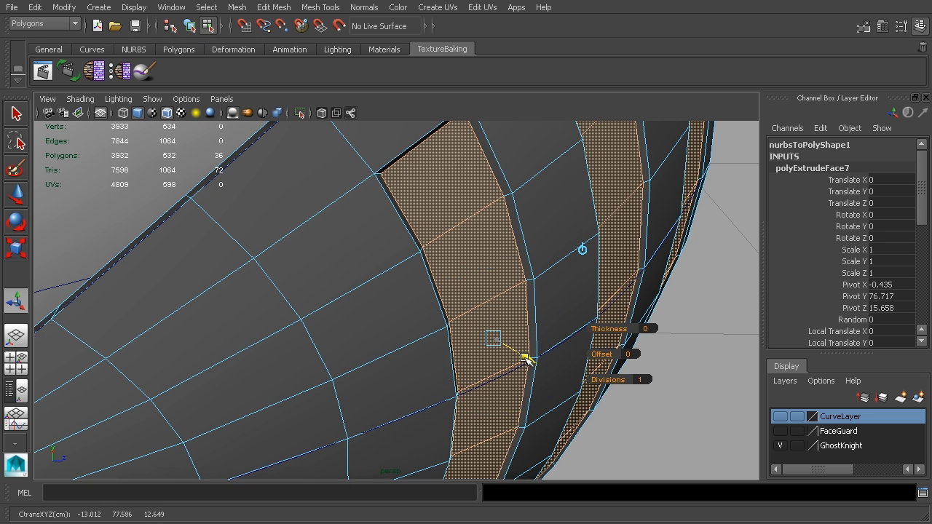
left_click_drag(524, 358, 590, 312, "alt")
left_click_drag(407, 332, 426, 395, "alt")
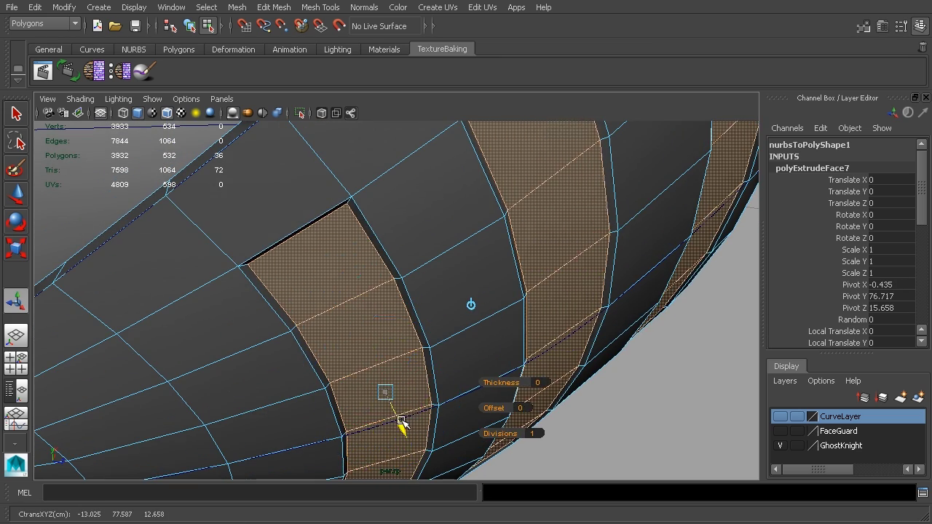
left_click_drag(401, 424, 495, 318, "alt")
Extrude the recessed strip faces once more and move them along their normals, returning to object mode with nothing selected
key("ctrl+e")
left_click_drag(591, 307, 605, 284)
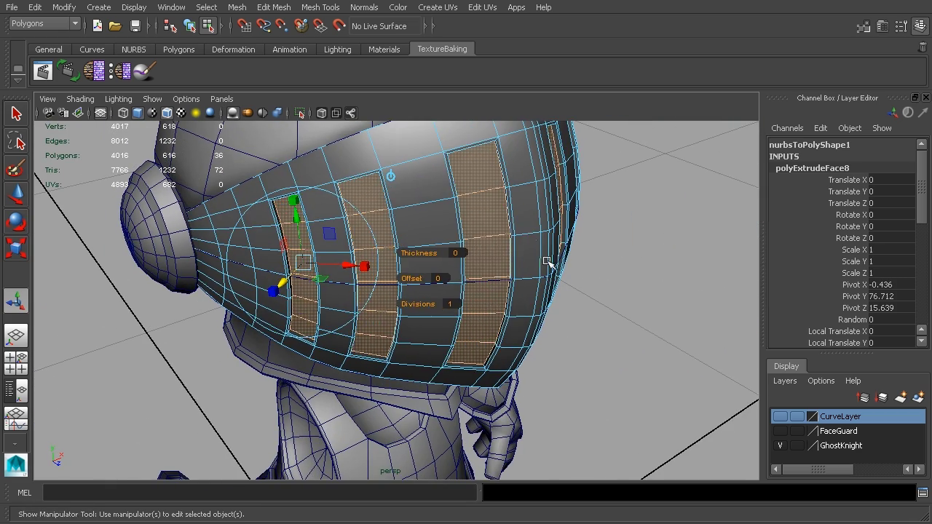
left_click(189, 25)
left_click(681, 276)
left_click_drag(681, 275, 636, 270, "alt")
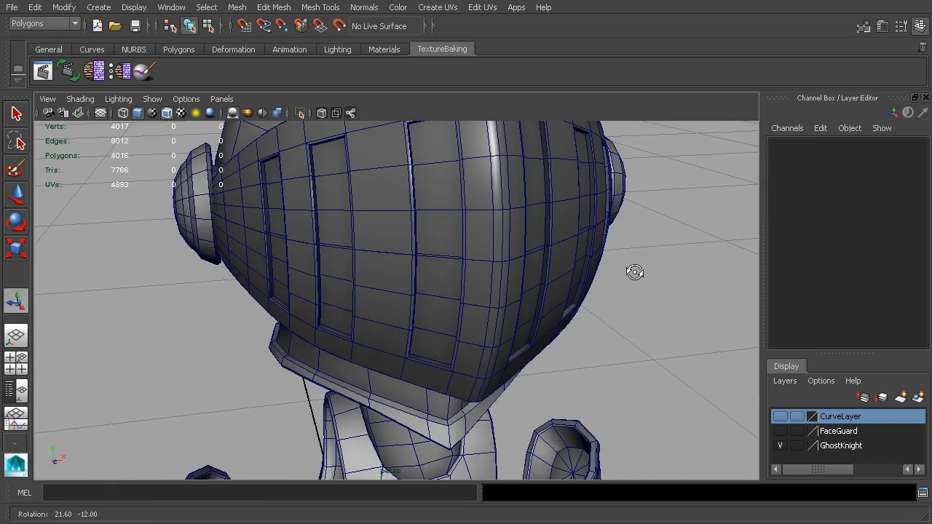
Turn off the wireframe-on-shaded display and view the recessed slits from both sides of the helmet
left_click(167, 112)
mouse_move(545, 204)
left_mouse_down("alt")
mouse_move(552, 223)
mouse_move(459, 224)
left_mouse_up("alt")
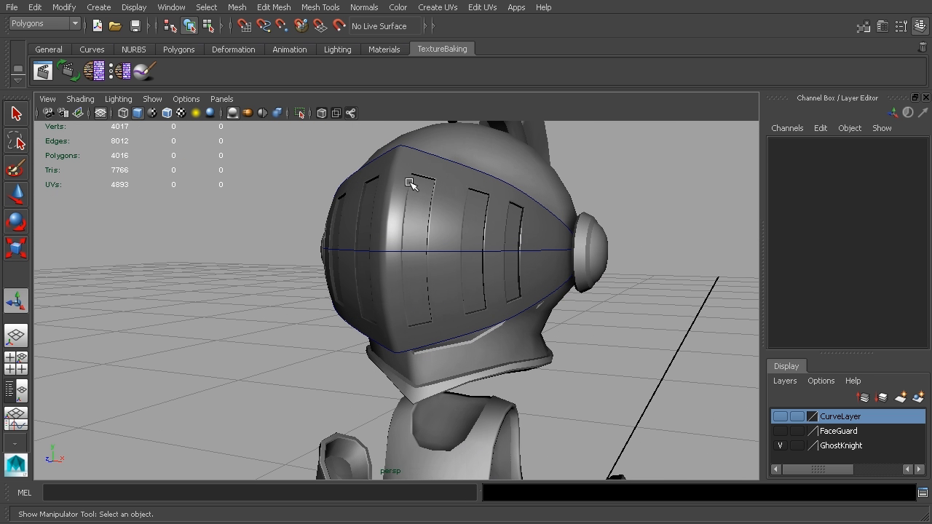
left_click_drag(431, 297, 544, 312, "alt")
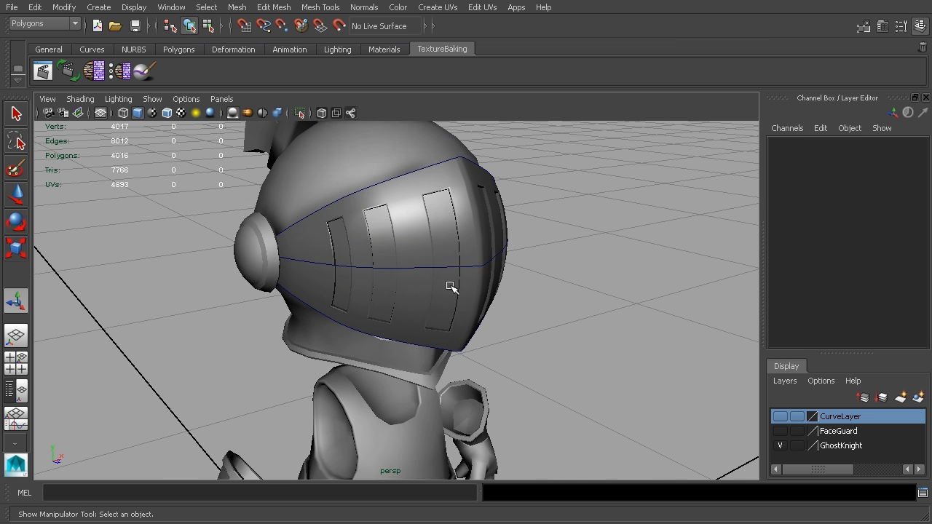
left_click_drag(444, 272, 467, 271, "alt")
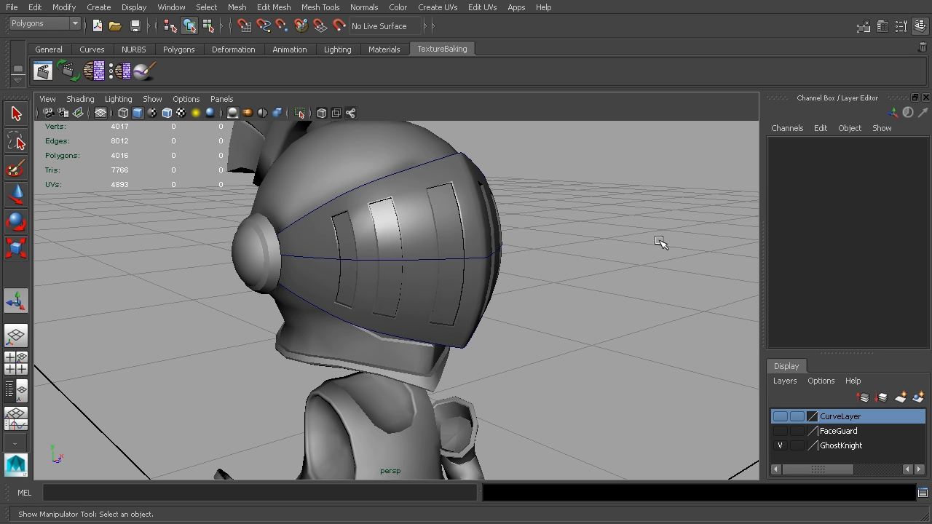
left_click_drag(627, 282, 630, 283, "alt")
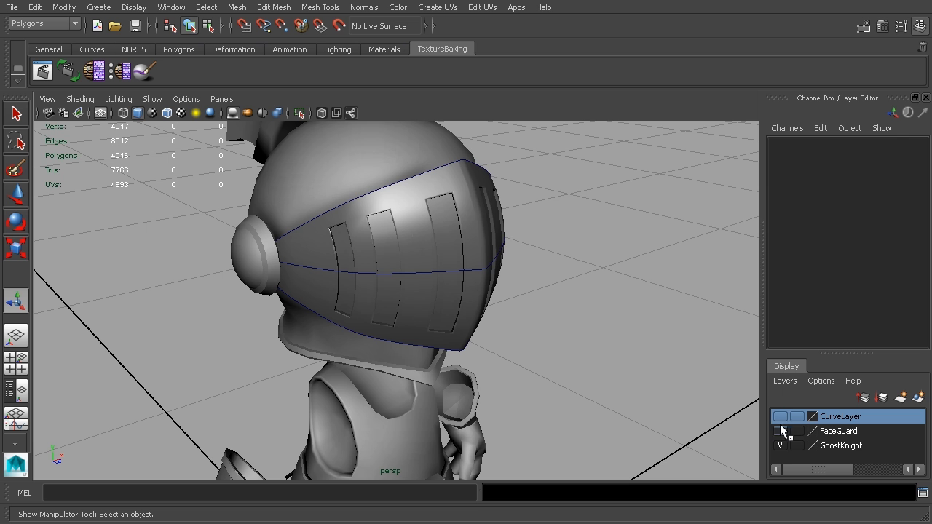
Replace the new polygon face guard in view with the FaceGuard layer's finished visor, with Hardware Texturing turned on
left_click(486, 219)
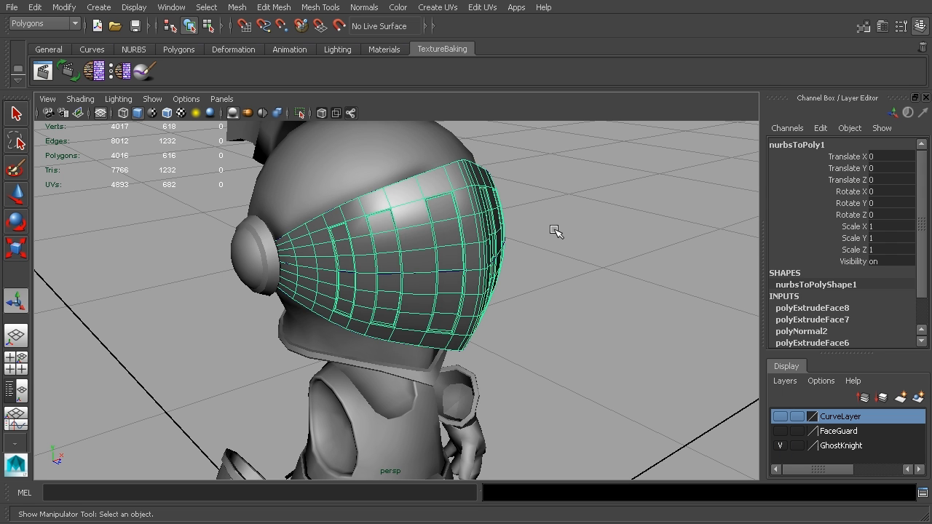
key("ctrl+h")
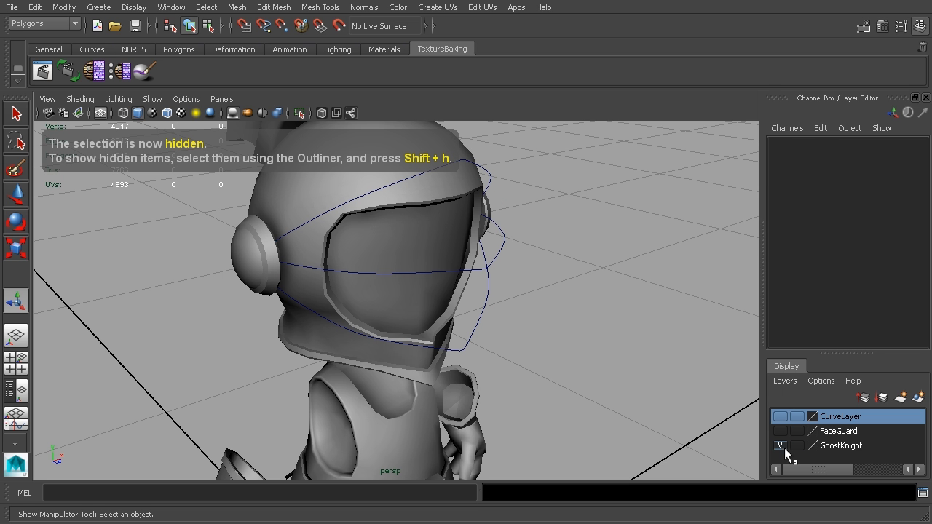
left_click(780, 446)
left_click(89, 98)
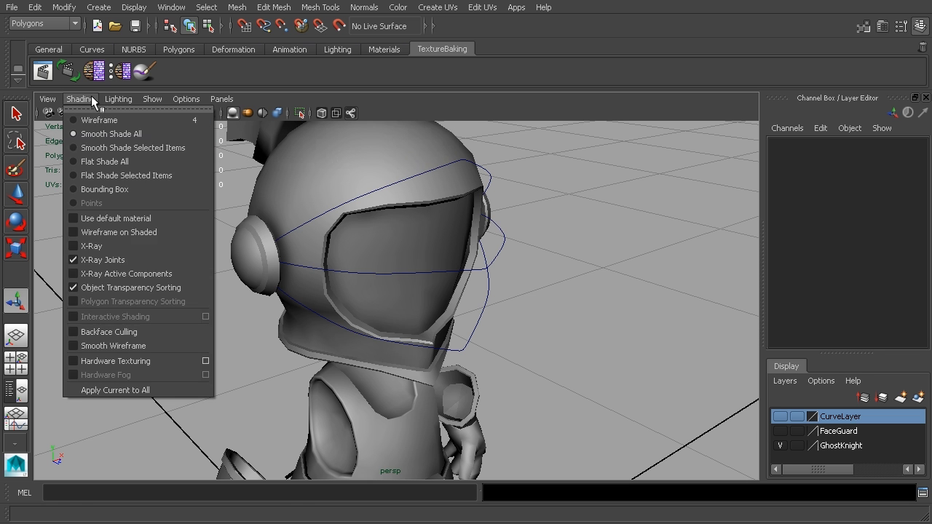
left_click(115, 360)
left_click(780, 431)
Examine how the finished visor fits the textured knight from several angles, from the full figure to a helmet close-up
right_click_drag(652, 342, 602, 281, "alt")
left_click_drag(601, 281, 506, 288, "alt")
left_click_drag(541, 330, 645, 316, "alt")
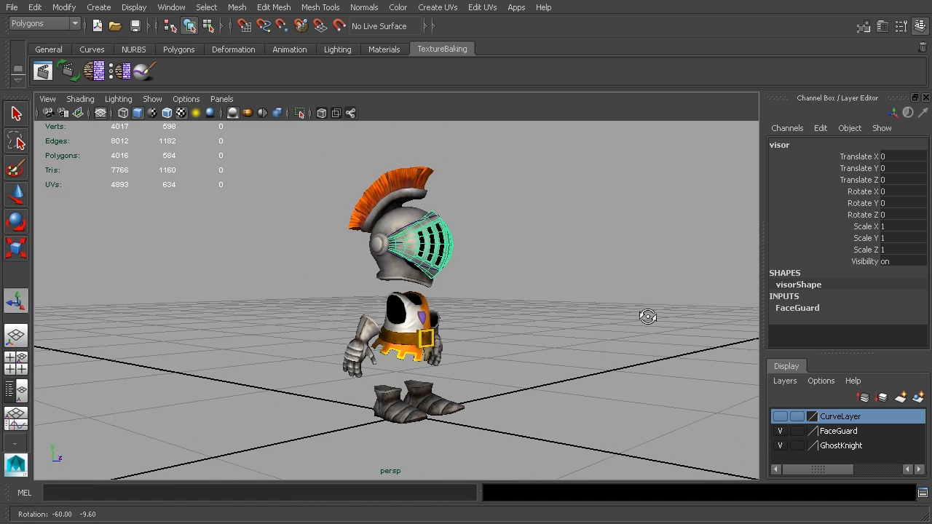
left_click_drag(435, 403, 574, 356, "alt")
scroll(568, 357, "up", 5)
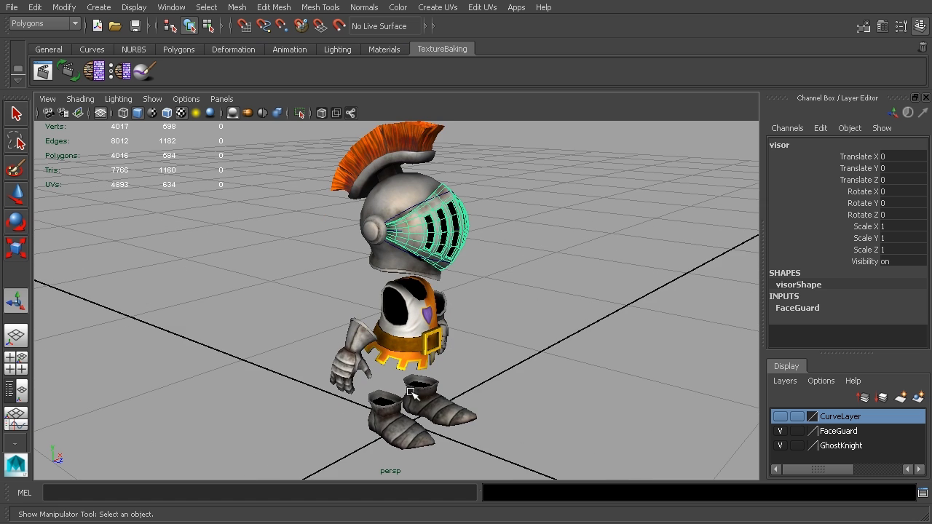
left_click_drag(429, 406, 568, 344, "alt")
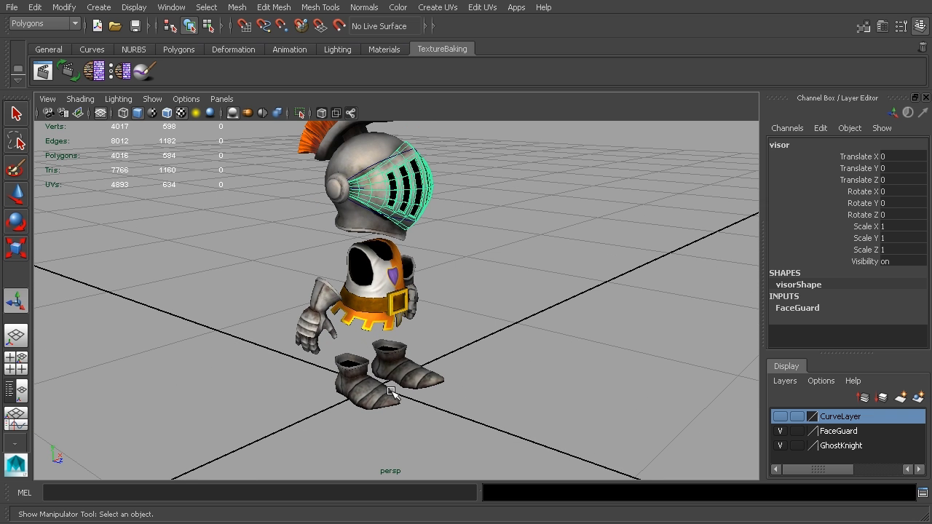
left_click_drag(360, 334, 503, 345, "alt")
scroll(422, 310, "up", 5)
Try rotating the visor on the helmet, undo the rotation and clear the selection
left_click(508, 315)
left_click(495, 313)
key("e")
left_click_drag(406, 299, 419, 295)
key("ctrl+z")
left_click(582, 325)
Examine the knight's textured tunic, gauntlets and boots from several angles, selecting individual pieces to view their meshes
scroll(599, 327, "down", 10)
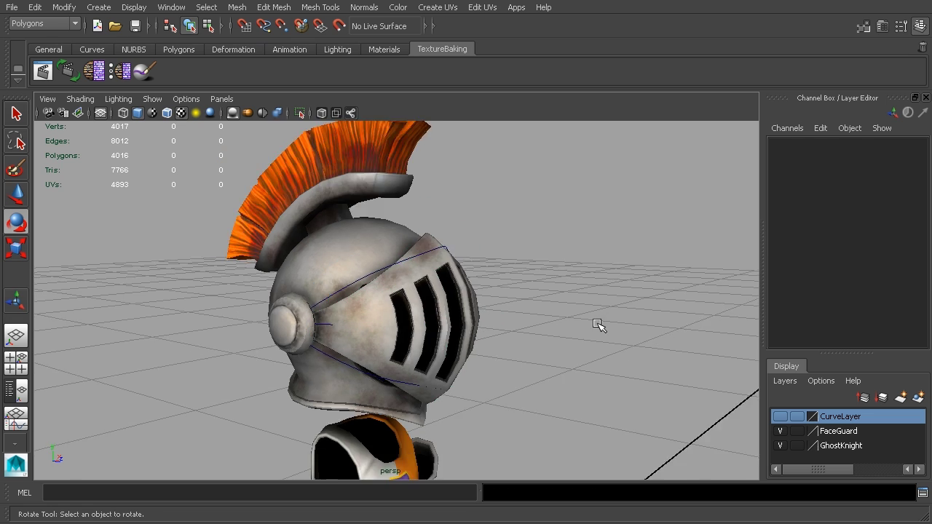
left_click_drag(599, 327, 542, 328, "alt")
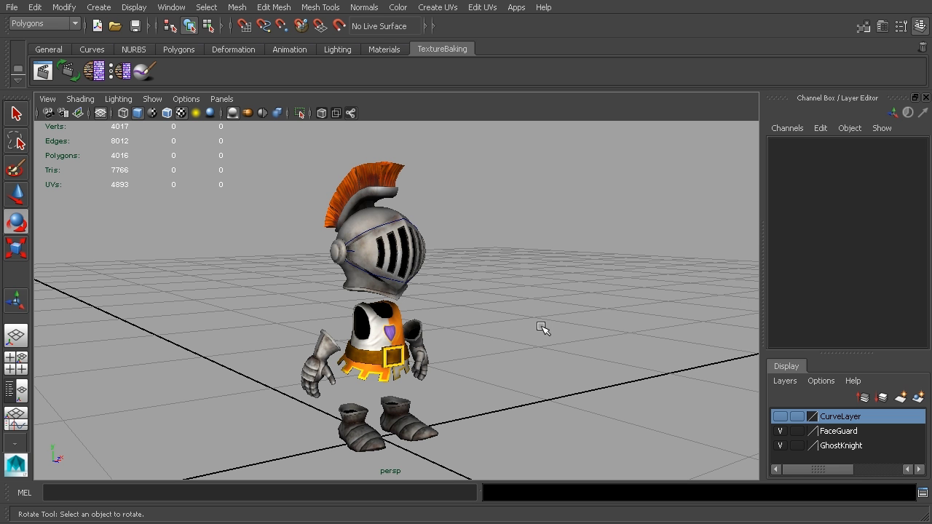
mouse_move(457, 287)
left_mouse_down("alt")
mouse_move(316, 305)
mouse_move(456, 335)
mouse_move(464, 292)
left_mouse_up("alt")
scroll(465, 292, "up", 2)
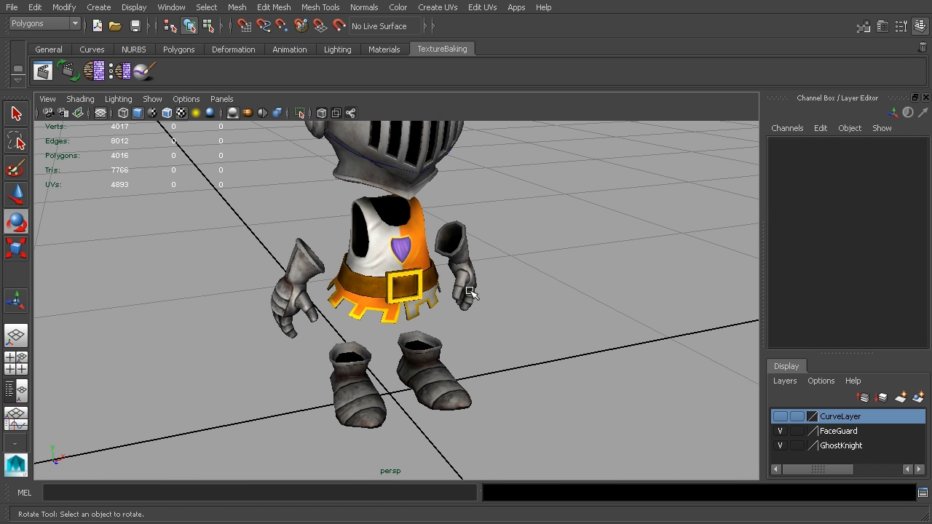
left_click(315, 261)
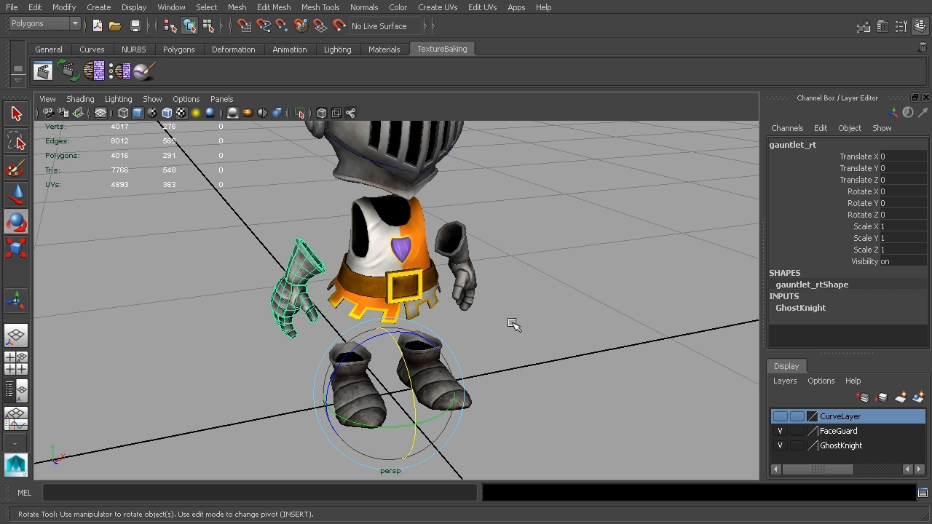
left_click_drag(306, 271, 490, 281, "alt")
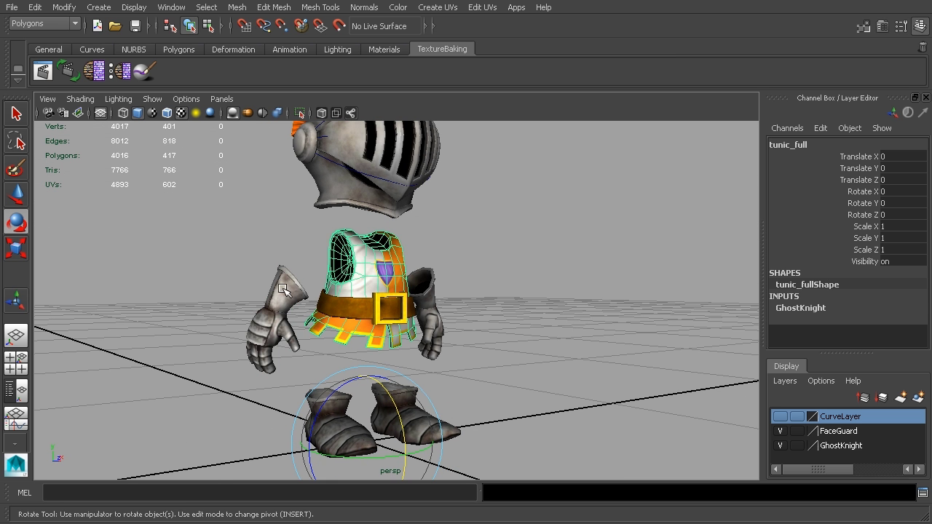
left_click_drag(361, 294, 477, 276, "alt")
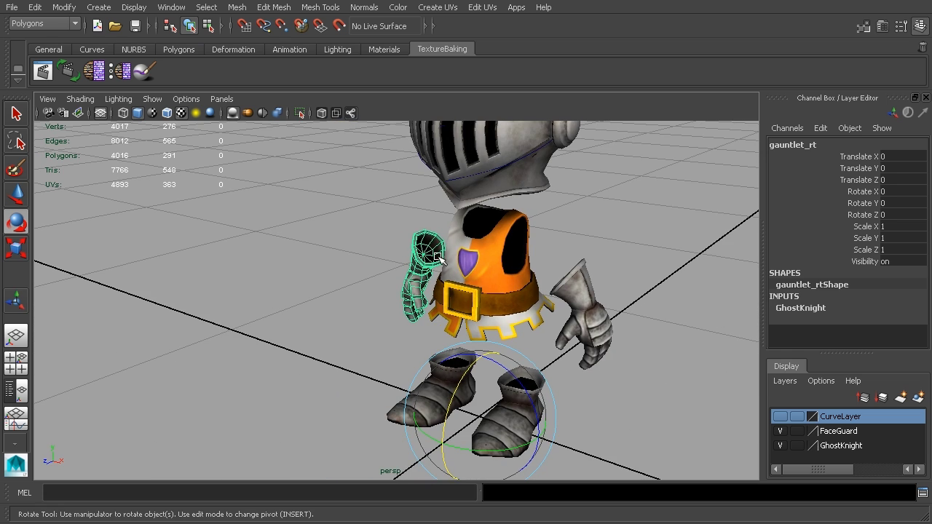
left_click_drag(394, 316, 564, 284, "alt")
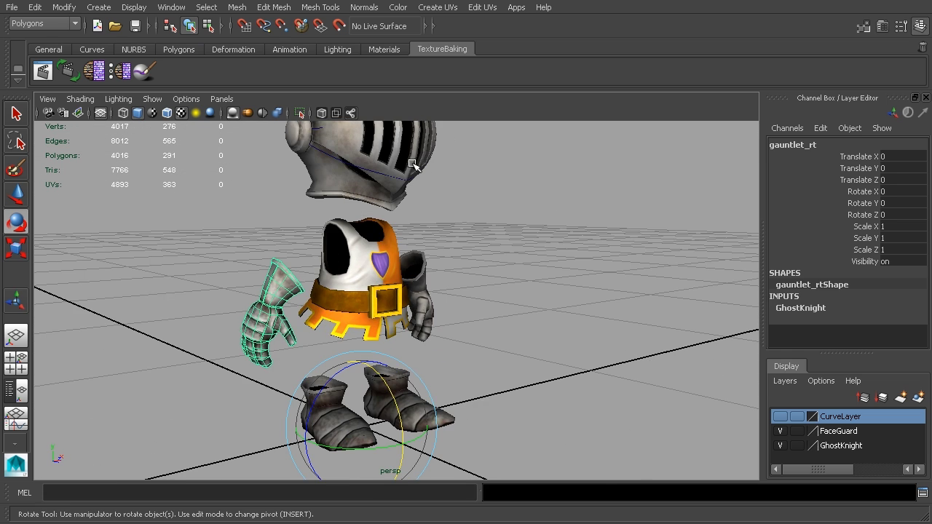
Review the textured helmet and visor, clear the selection and view the complete knight
middle_click_drag(415, 166, 475, 357, "alt")
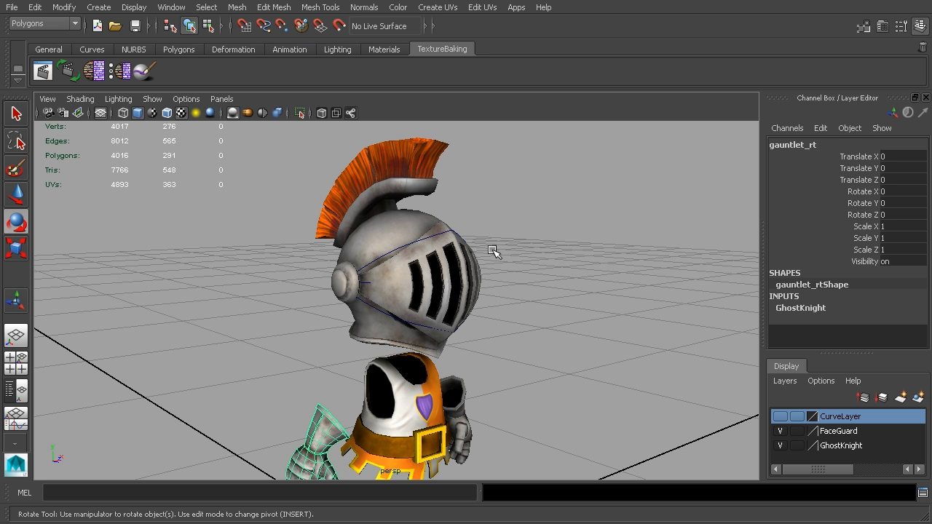
left_click_drag(526, 276, 525, 245, "alt")
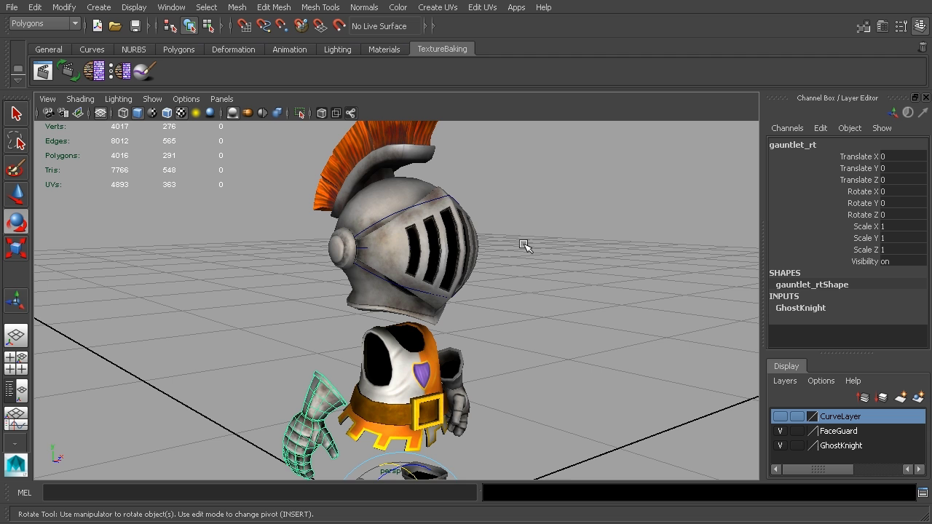
left_click_drag(519, 255, 551, 298, "alt")
left_click(472, 352)
left_click_drag(581, 377, 538, 328, "alt")
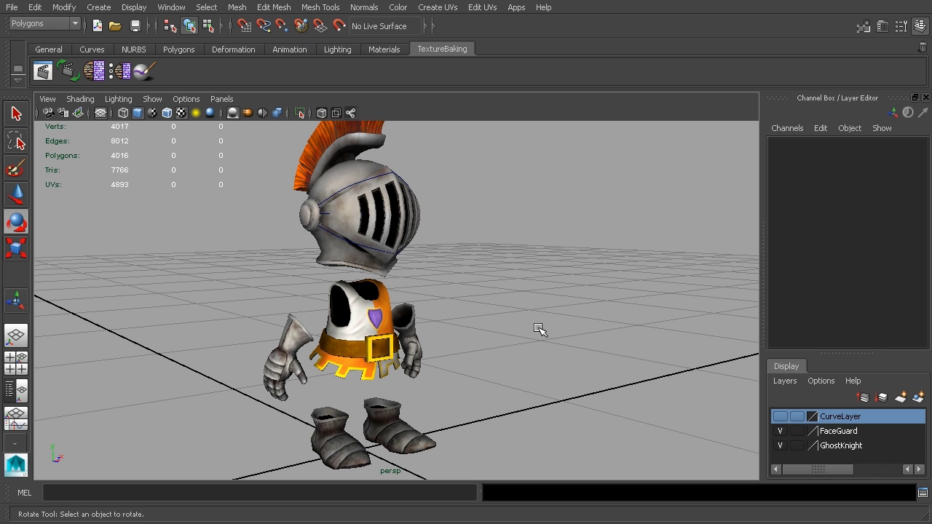
left_click_drag(539, 337, 571, 348, "alt")
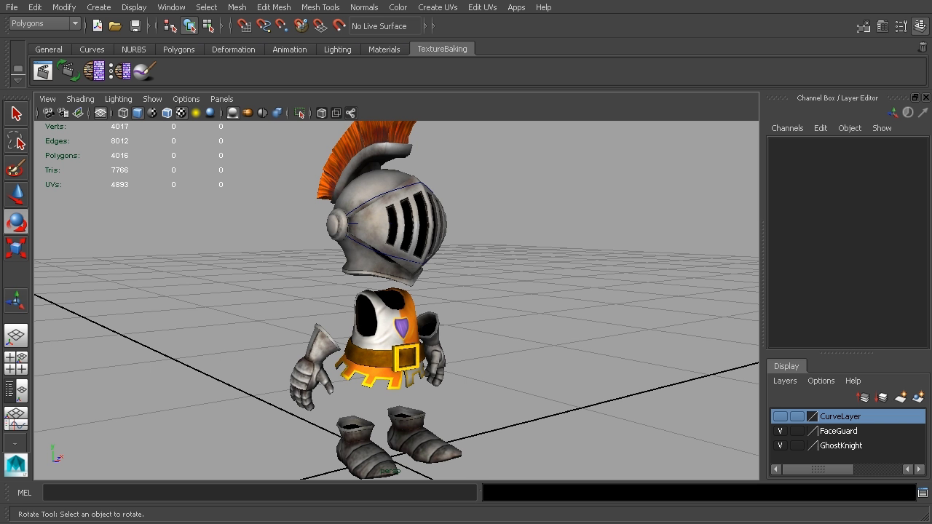
left_click_drag(654, 287, 591, 315, "alt")
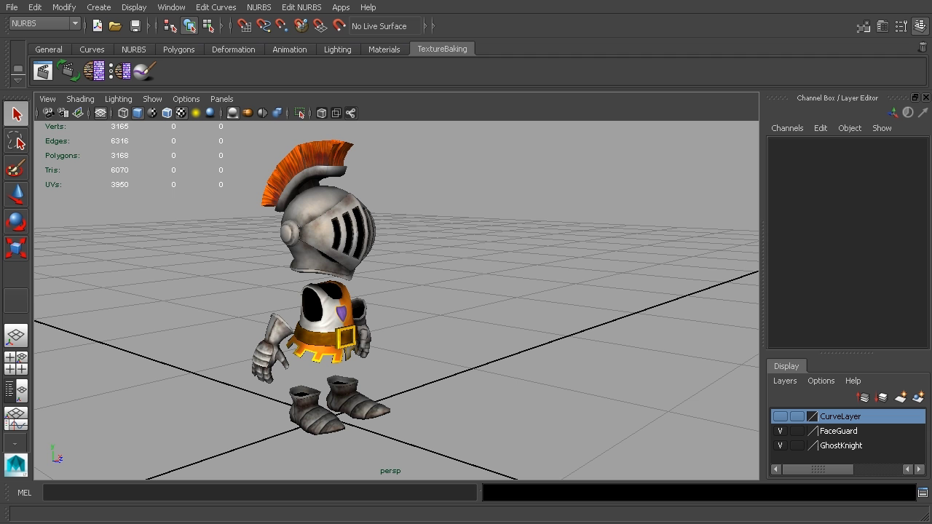
Open the UV Texture Editor and select the visor to display its UV layout over the texture
left_click(160, 9)
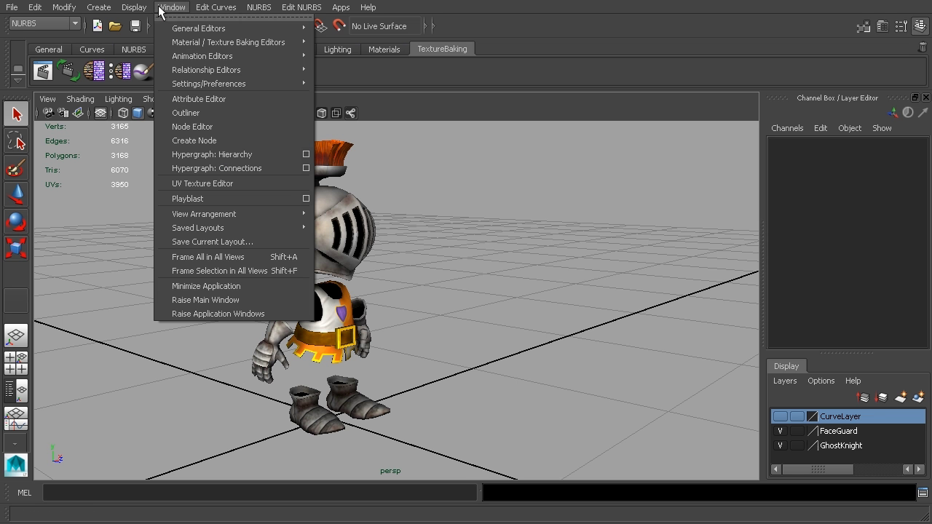
left_click(224, 183)
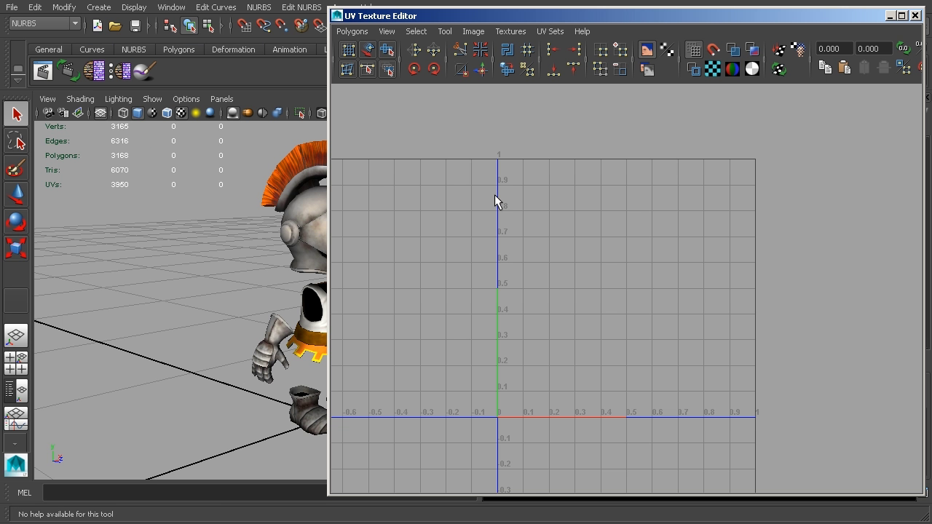
middle_click_drag(267, 260, 156, 251, "alt")
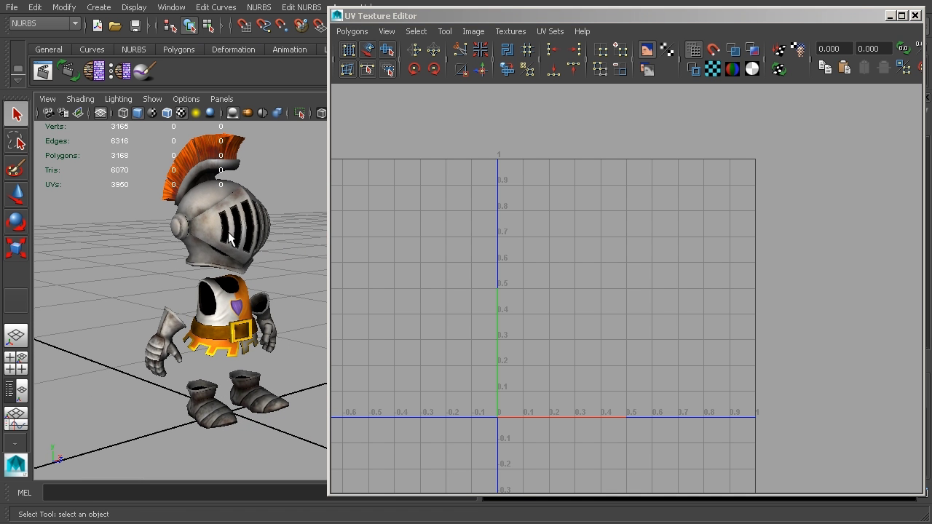
left_click(227, 243)
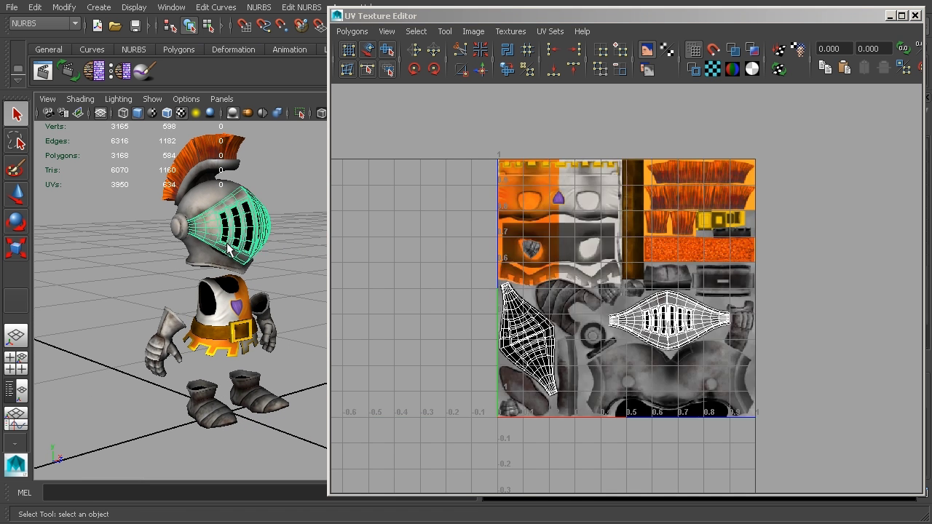
Hide the background texture image and unfold all UVs of the slitted outer visor shell
middle_click_drag(628, 323, 558, 281, "alt")
right_click_drag(558, 281, 650, 300)
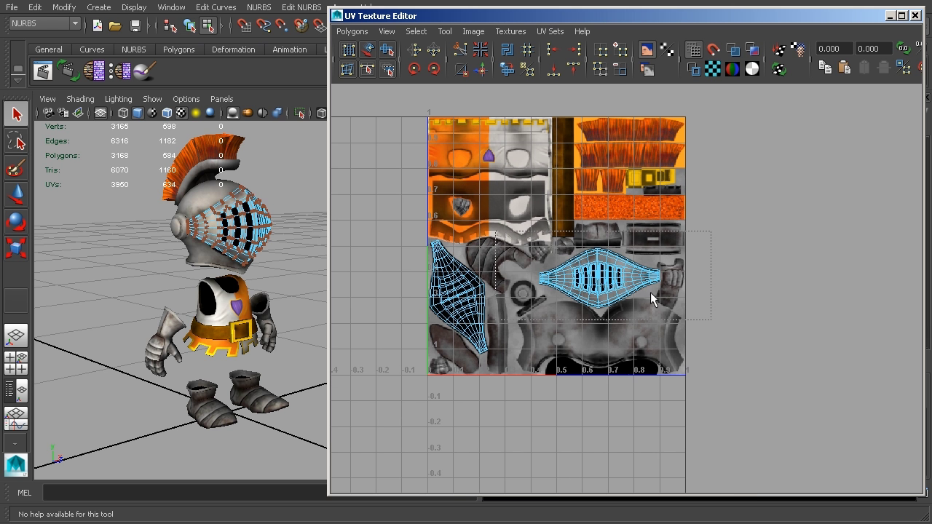
left_click(646, 48)
middle_click_drag(661, 193, 685, 185, "alt")
right_click_drag(685, 185, 657, 218, "alt")
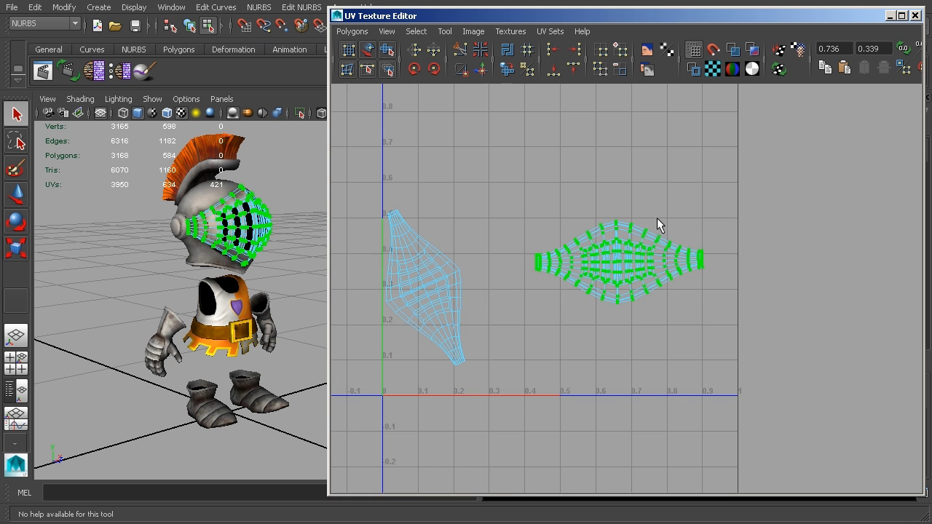
left_click(507, 68)
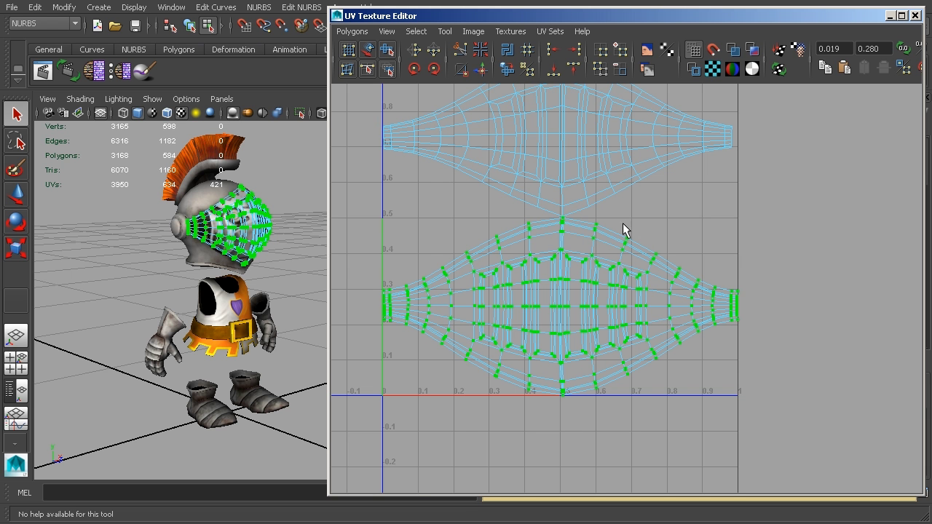
middle_click_drag(606, 185, 646, 268, "alt")
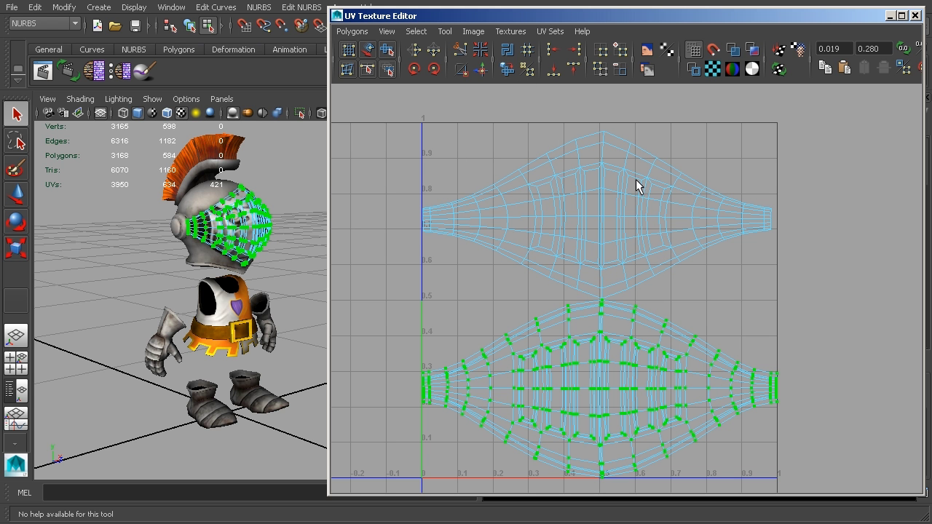
right_click_drag(637, 183, 549, 141, "alt")
Open the Unfold UVs options and check in the Plug-in Manager whether Unfold3D.mll is loaded
left_click(353, 31)
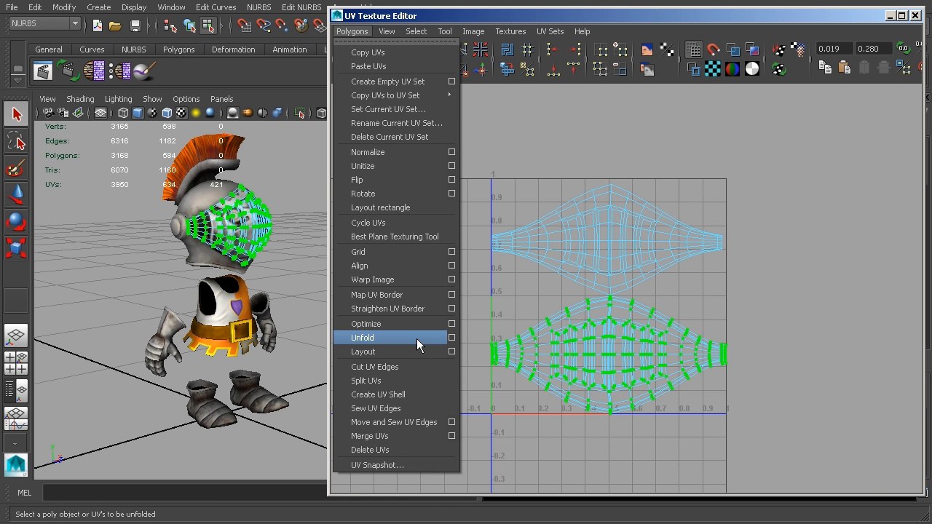
left_click(452, 338)
left_click_drag(632, 283, 676, 37)
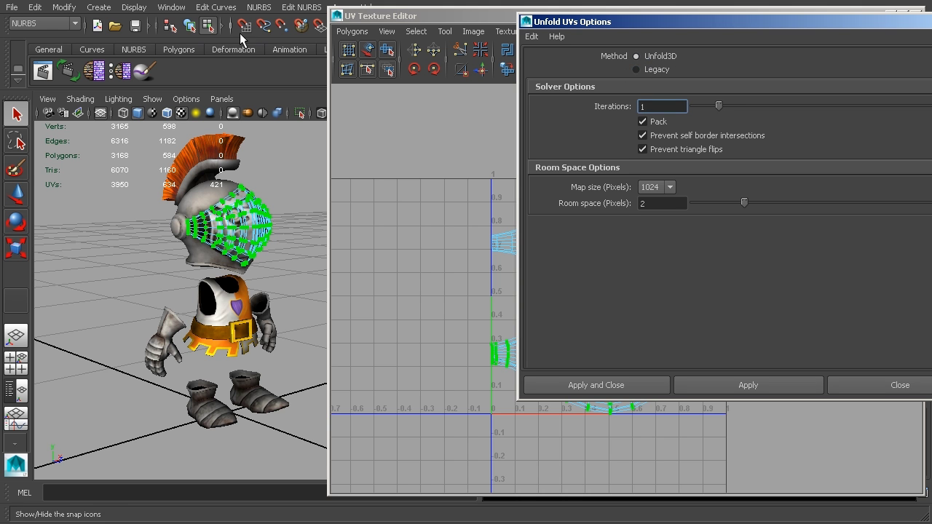
left_click(171, 8)
mouse_move(203, 58)
mouse_move(218, 84)
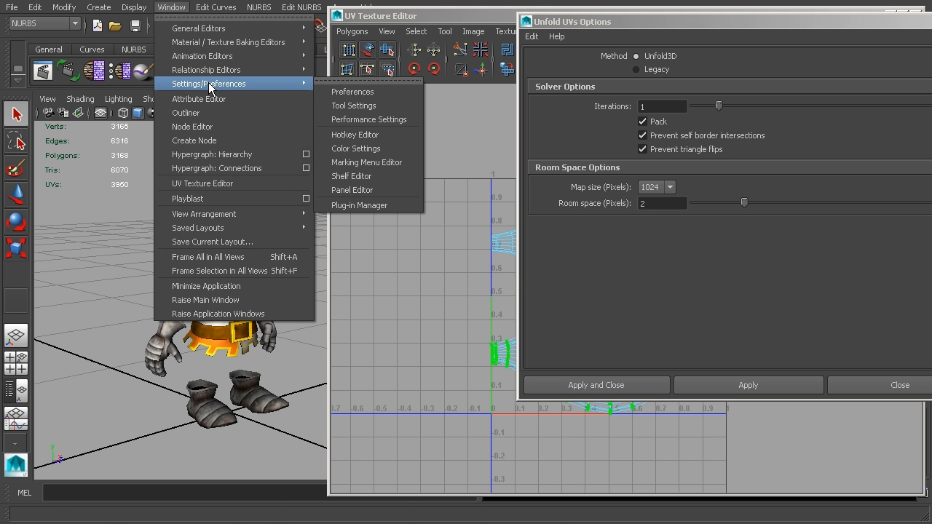
left_click(394, 204)
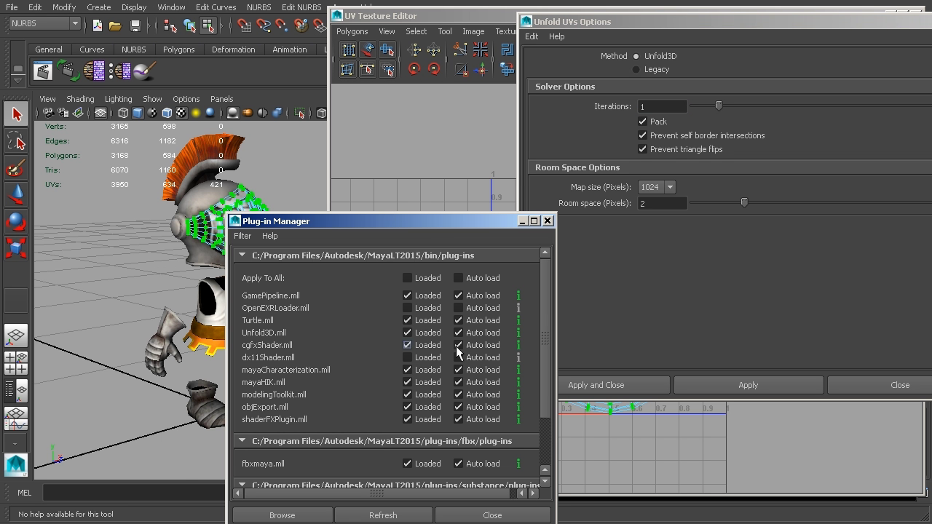
left_click(548, 221)
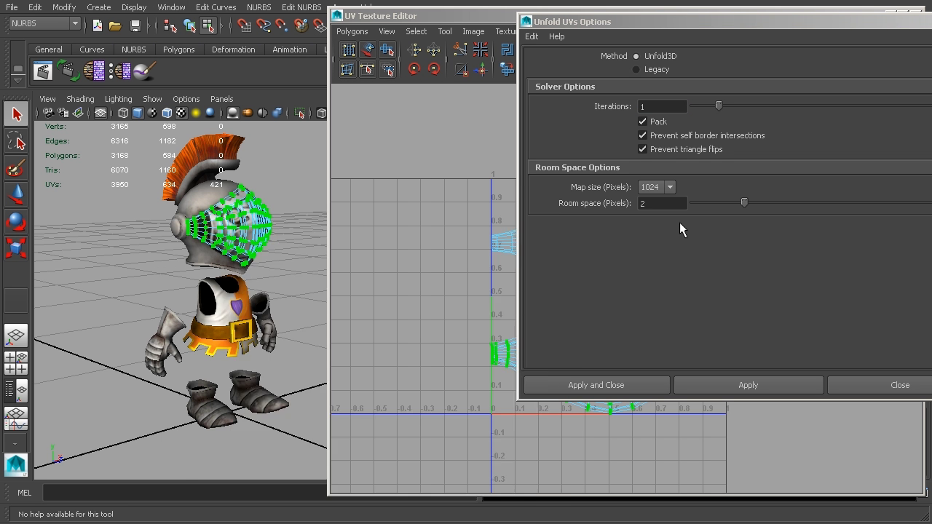
Compare the Legacy unfold settings with Unfold3D, return the method to Unfold3D and close the options without applying
left_click(656, 70)
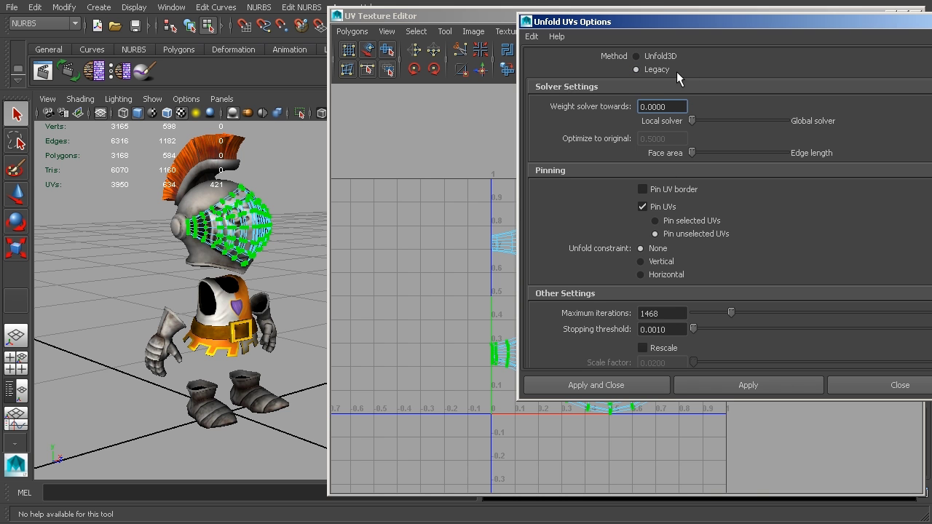
left_click(657, 56)
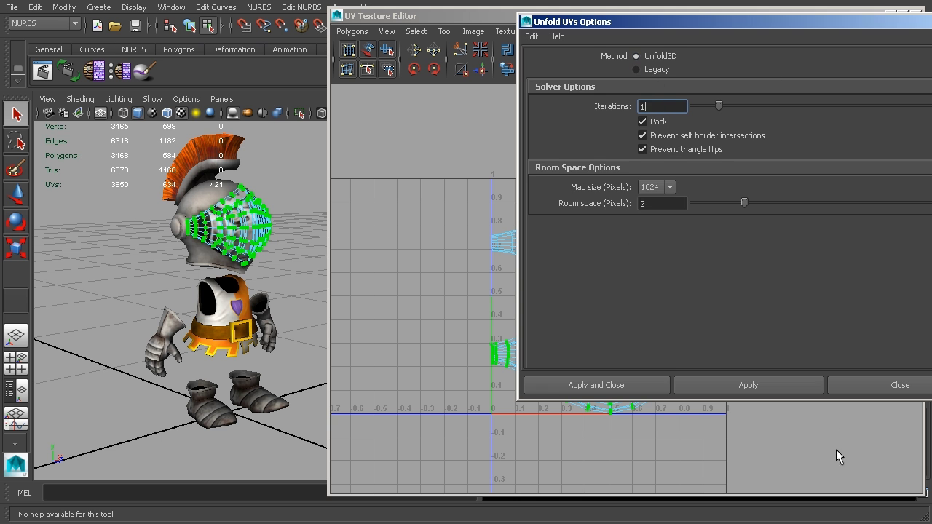
left_click(908, 384)
Examine the unfolded visor shells and display the checker pattern on the visor to inspect its UV distortion
middle_click_drag(638, 325, 563, 304, "alt")
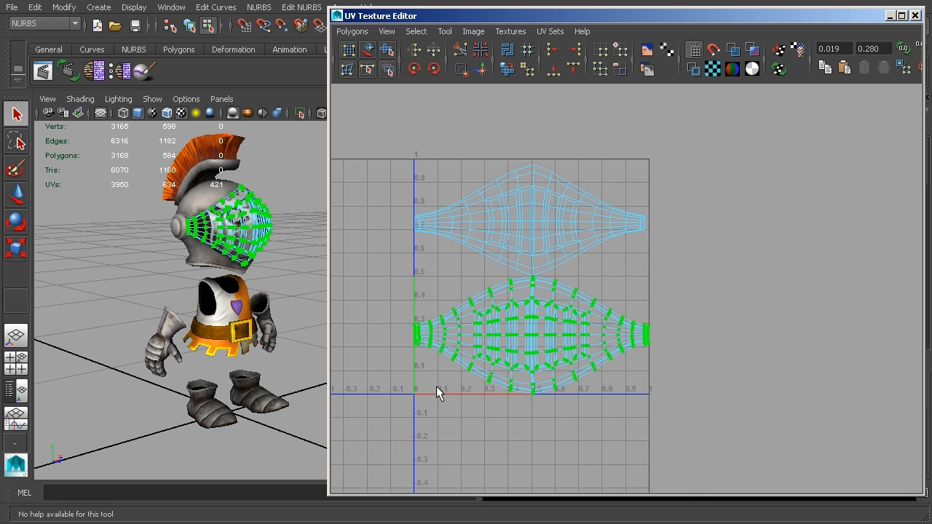
middle_click_drag(590, 338, 645, 305, "alt")
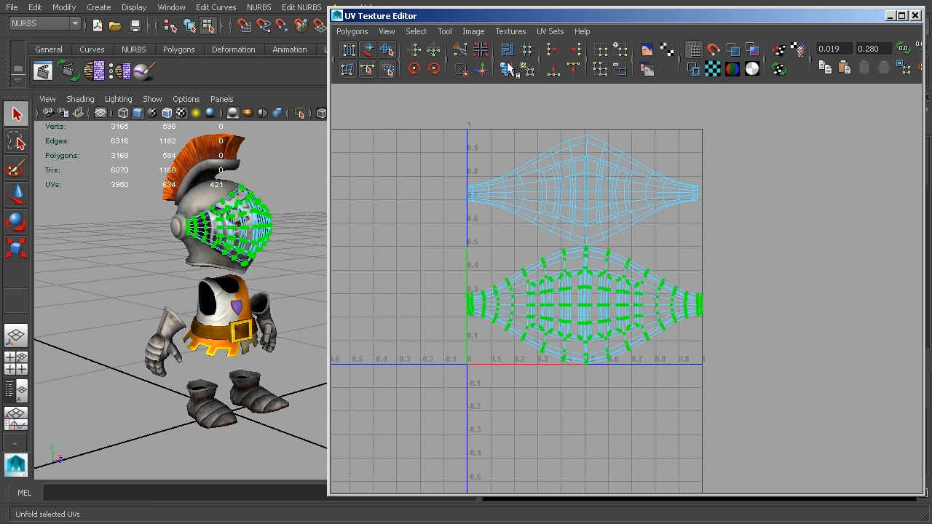
middle_click_drag(664, 312, 704, 254, "alt")
scroll(718, 254, "up", 5)
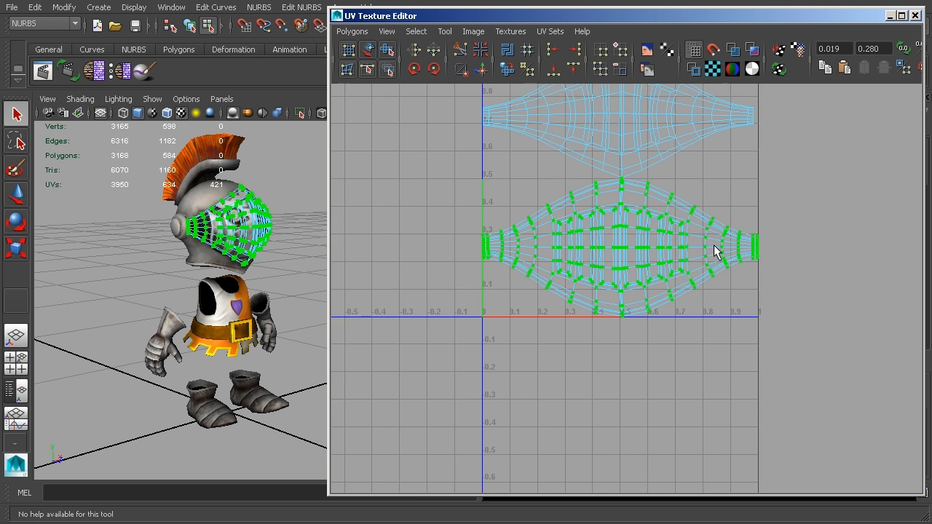
middle_click_drag(717, 286, 683, 298, "alt")
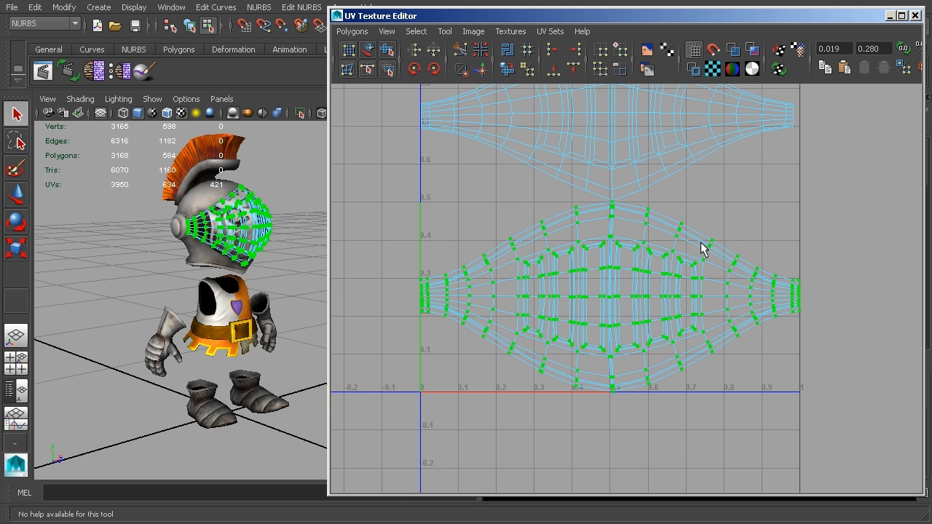
scroll(704, 247, "up", 3)
key("f")
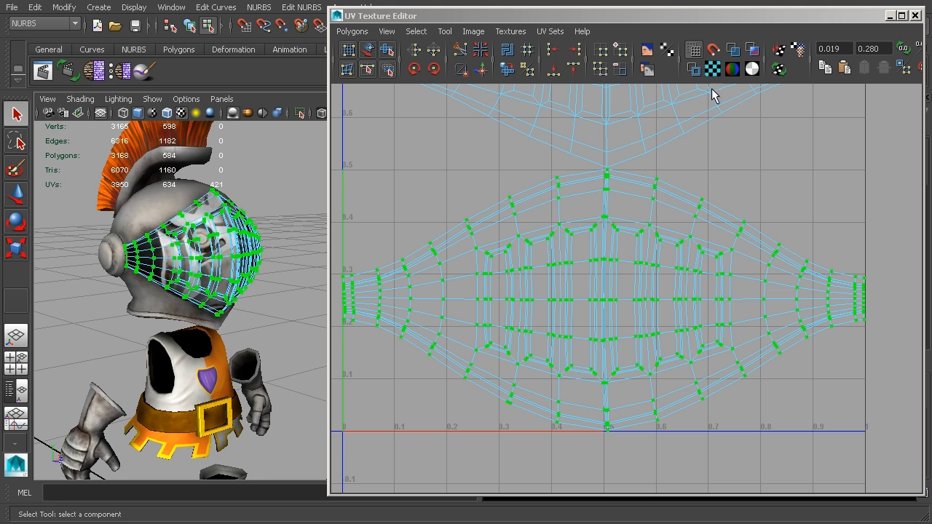
left_click(713, 69)
middle_click_drag(236, 280, 391, 368, "alt")
scroll(264, 256, "up", 5)
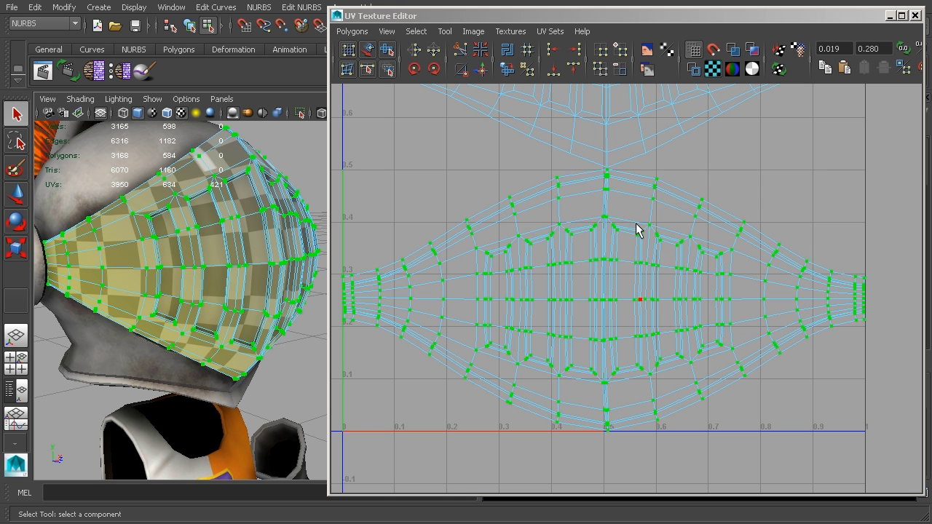
Nudge individual UVs along the upper-right edge of the slitted visor shell with the Tweak UV Tool
left_click(392, 68)
left_click(705, 209)
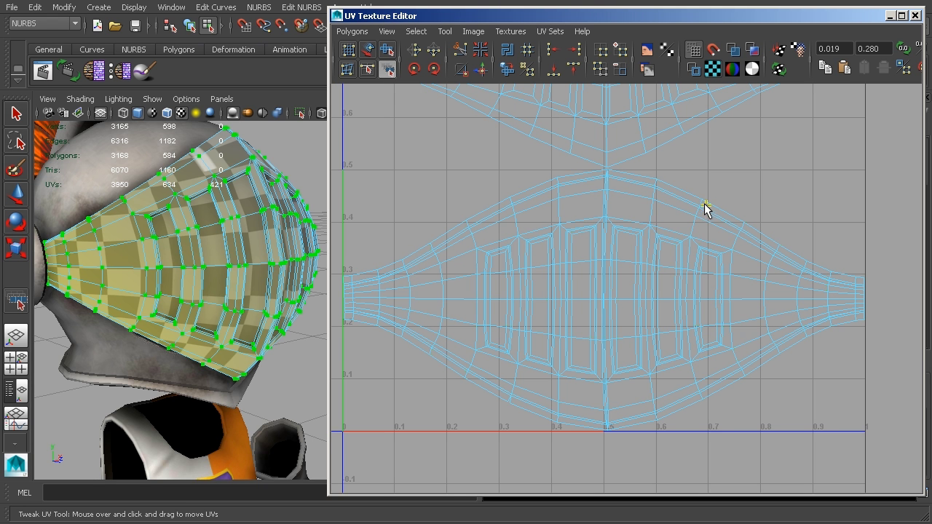
left_click(705, 199)
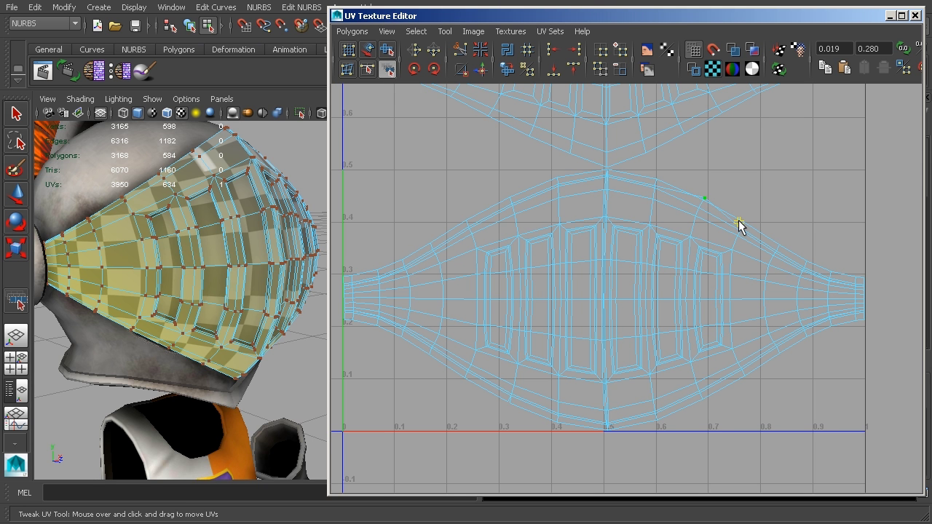
scroll(739, 226, "up", 2)
left_click_drag(796, 187, 791, 202)
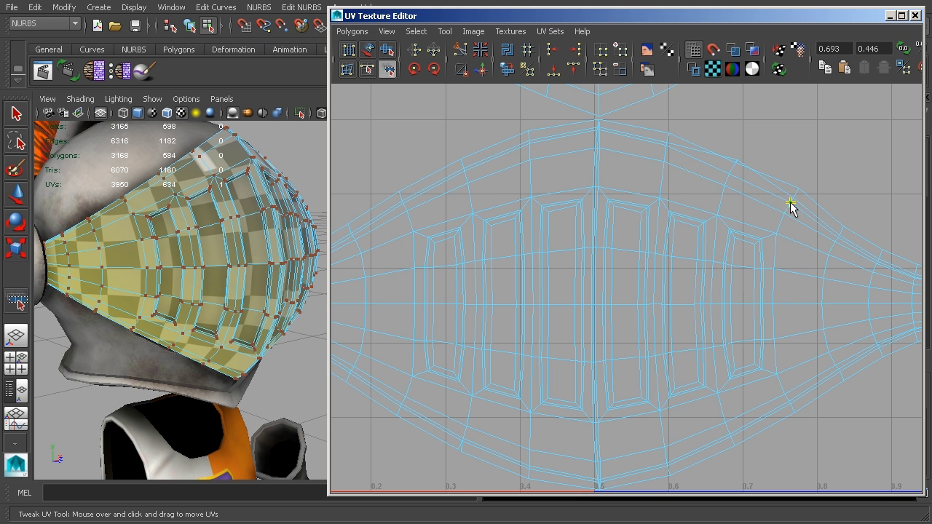
left_click_drag(734, 161, 737, 155)
Select the shortest edge path from the shell's upper edge, left of centre, to its lower centre point
left_click(368, 66)
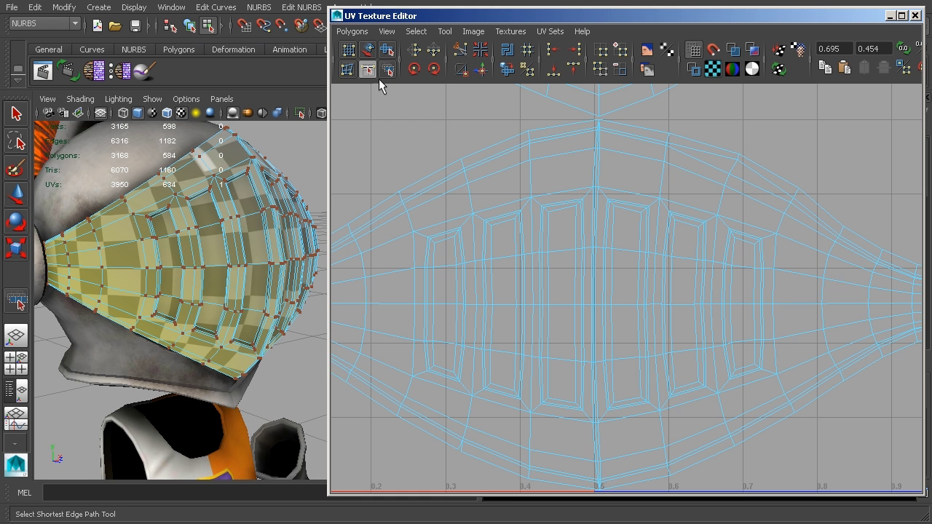
right_click(529, 157)
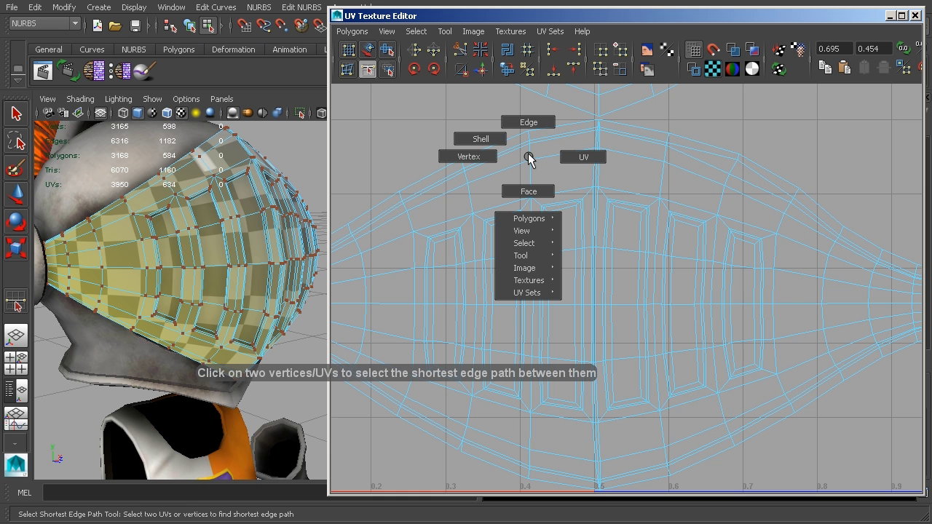
left_click(586, 157)
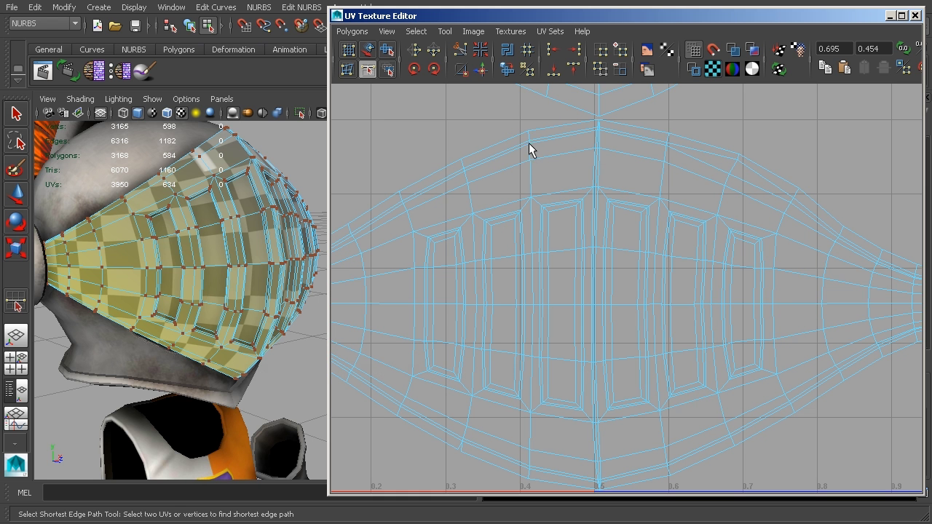
left_click(531, 142)
left_click(596, 460)
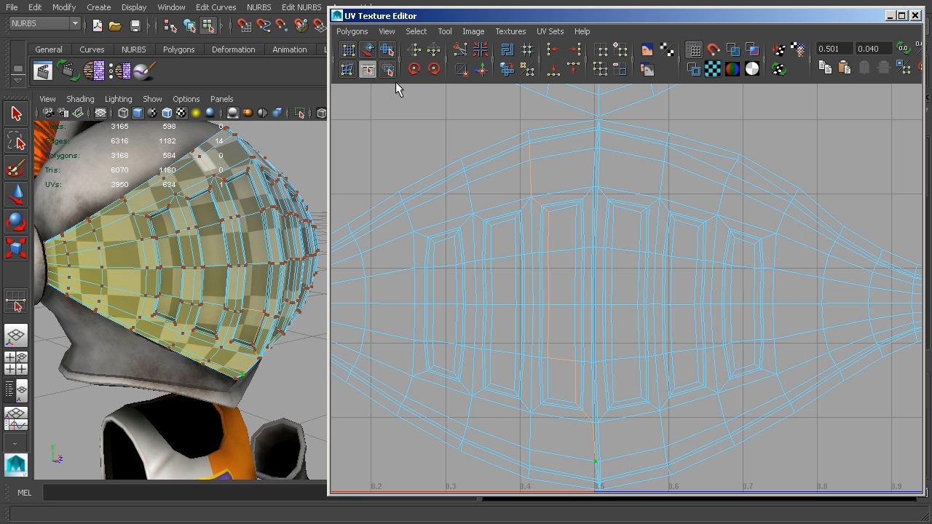
Select the UVs around the upper-right slits of the shell and shift them slightly with the UV Smudge Tool
left_click(350, 69)
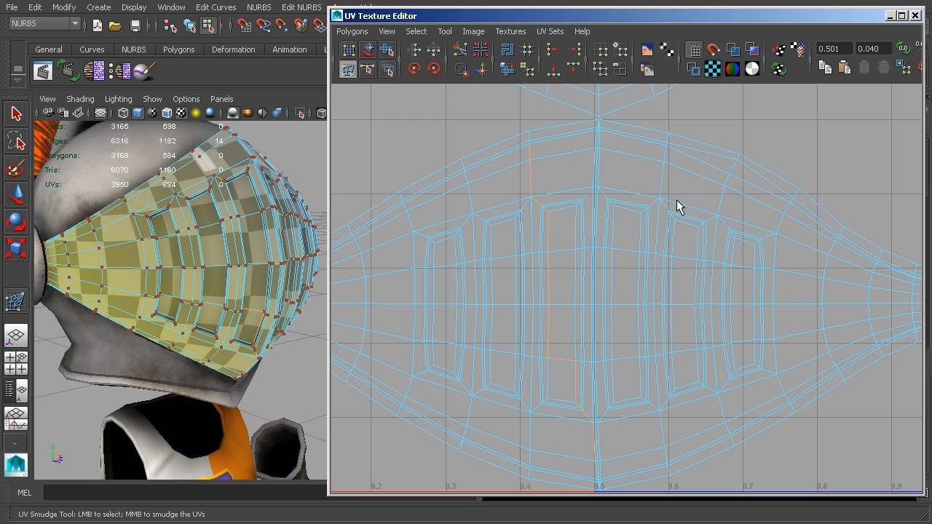
right_click(685, 206)
right_click_drag(693, 209, 740, 206)
left_click_drag(817, 134, 638, 305)
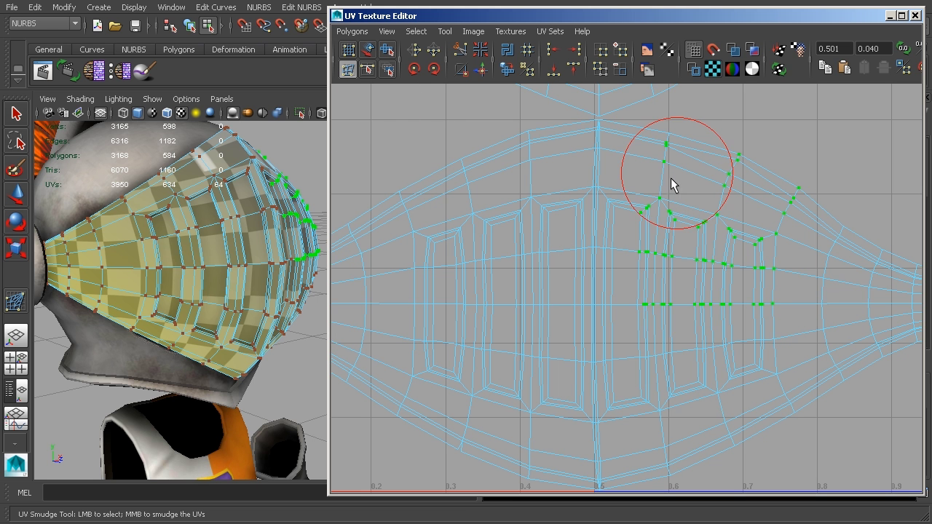
middle_click_drag(757, 258, 760, 252)
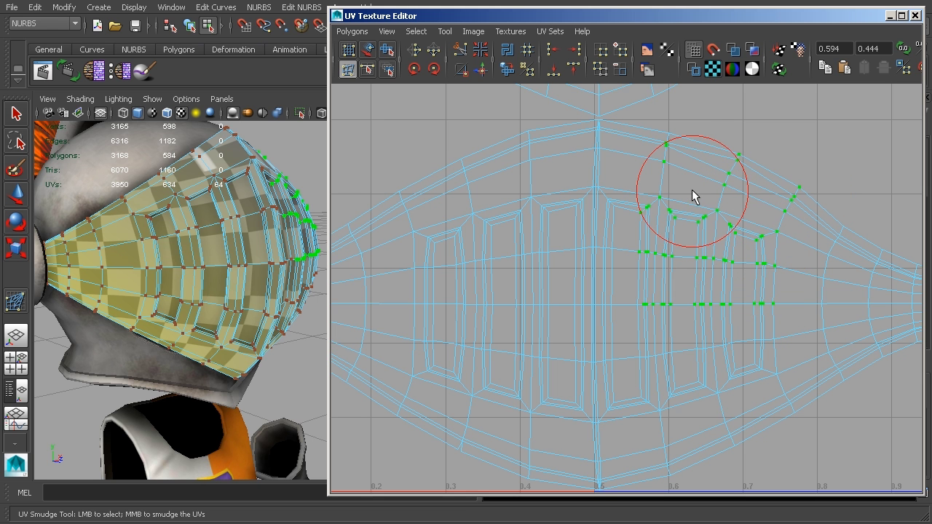
middle_click_drag(683, 167, 672, 146)
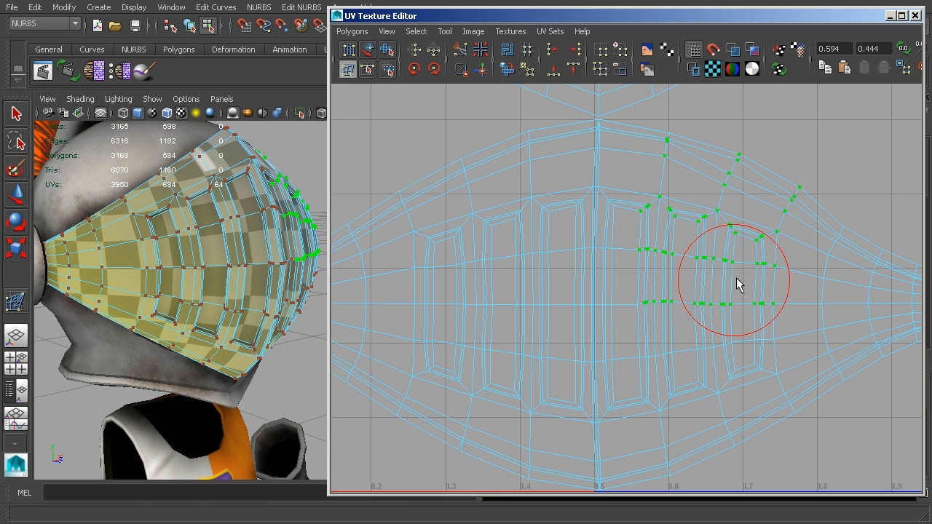
Frame the visor's UV layout, return to object selection and view the complete knight
key("a")
key("a")
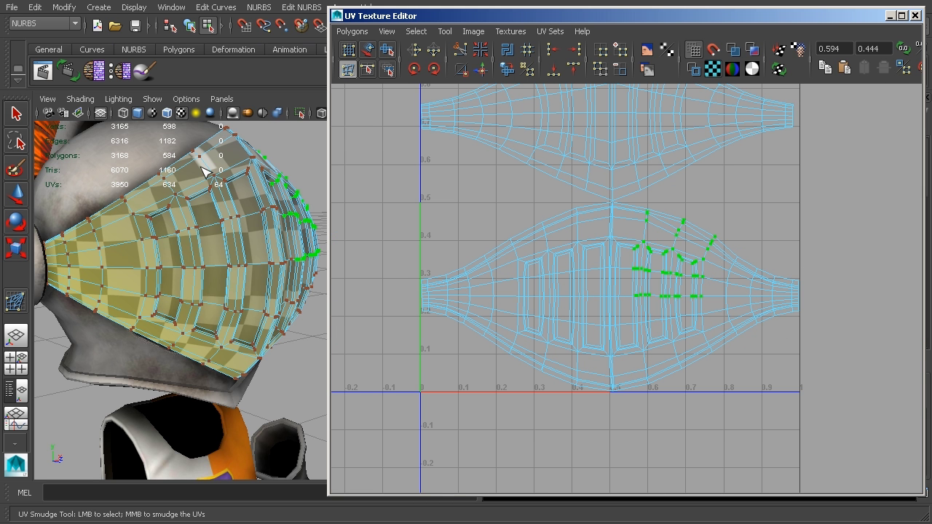
left_click(188, 27)
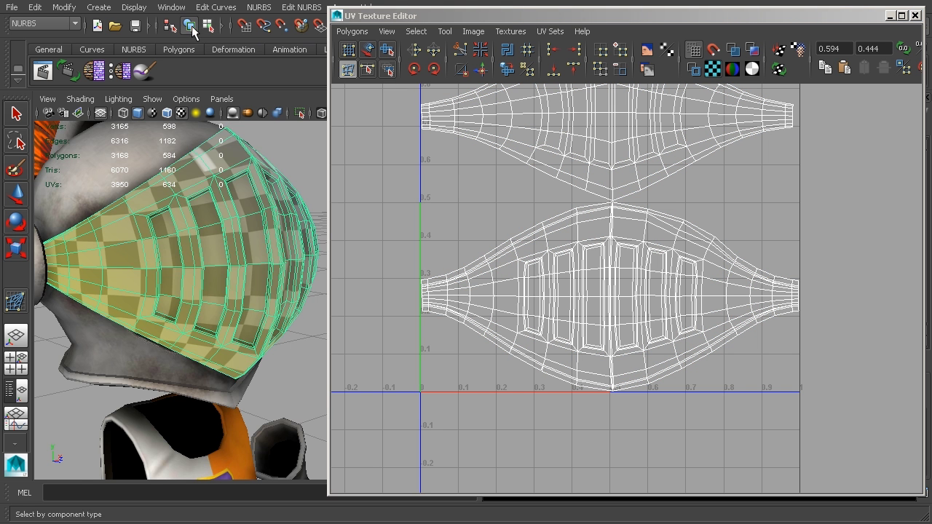
scroll(269, 208, "down", 10)
middle_click_drag(305, 300, 195, 282, "alt")
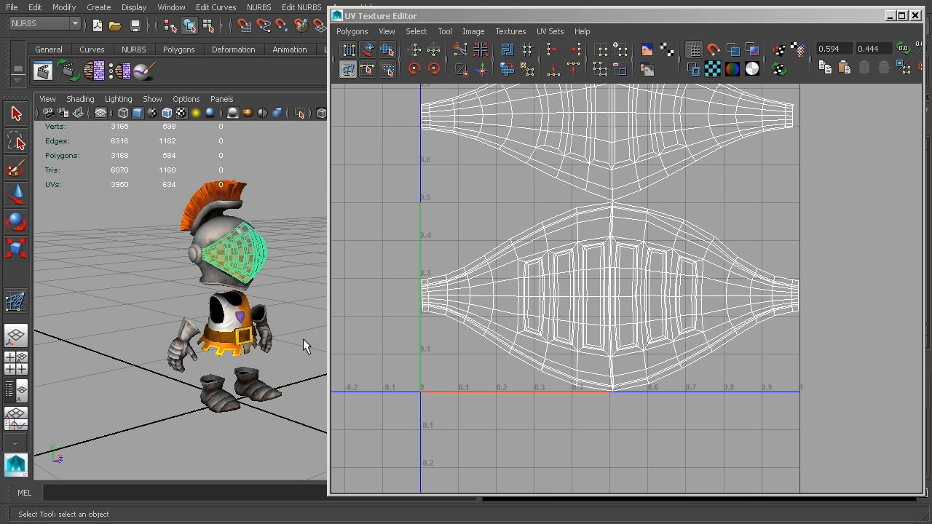
Set the UV grid's length and width to 10 units and apply the change
scroll(623, 204, "down", 2)
middle_click_drag(617, 183, 607, 245, "alt")
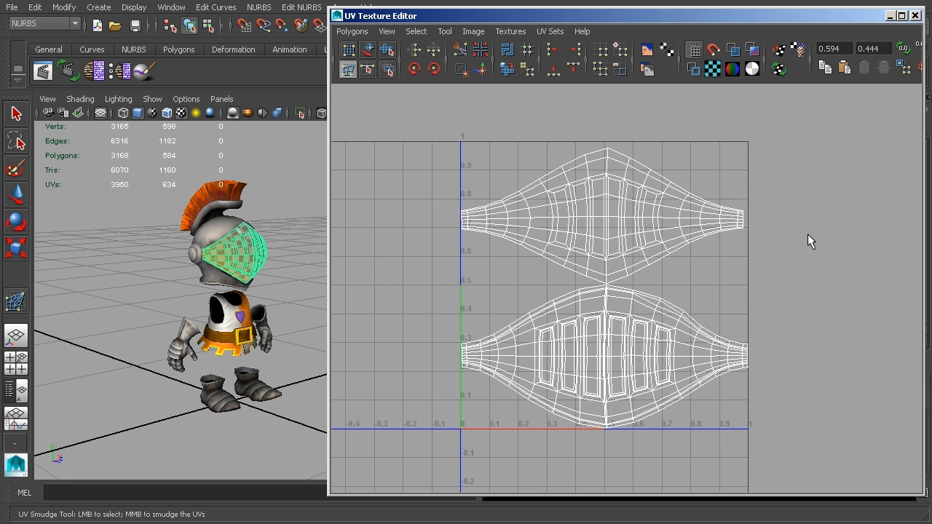
scroll(794, 210, "down", 4)
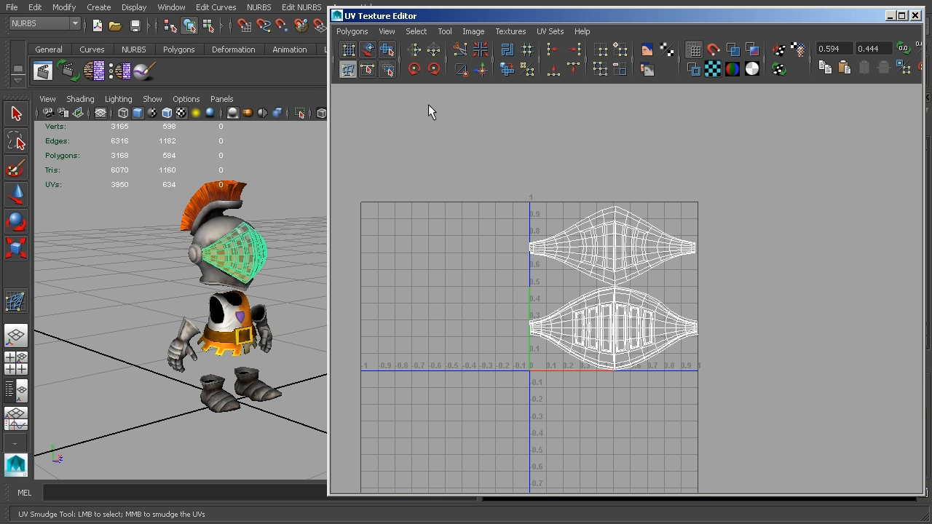
left_click(385, 32)
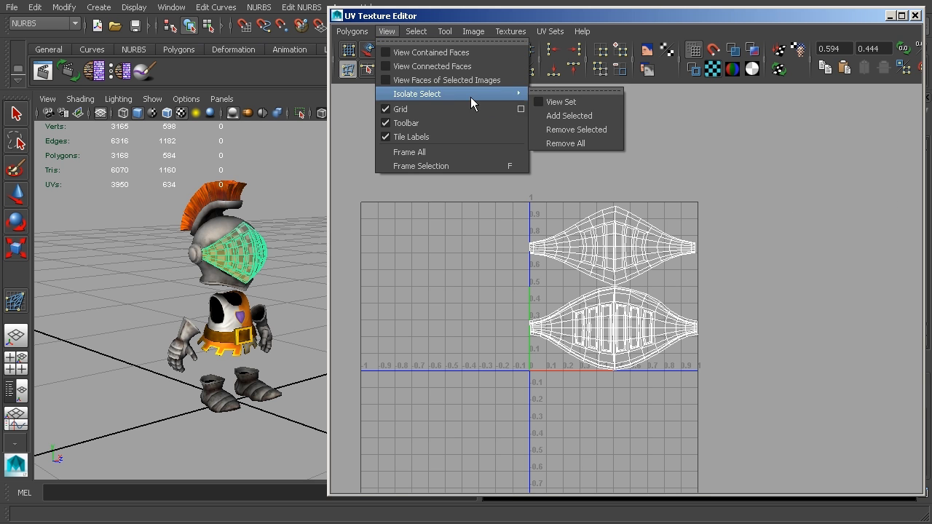
left_click(522, 109)
left_click_drag(735, 21, 761, 24)
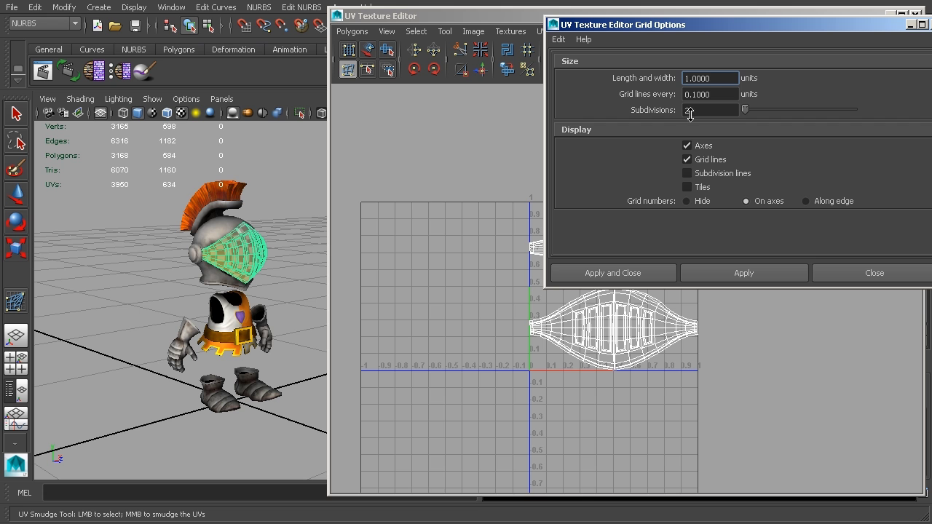
double_click(726, 82)
type("10")
left_click(738, 112)
left_click(776, 277)
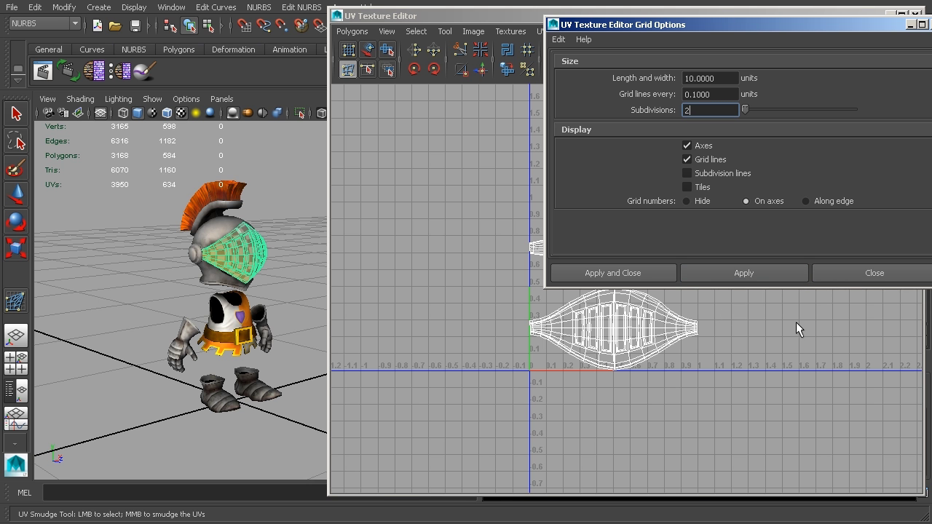
left_click(735, 269)
left_click(877, 273)
Widen the UV Texture Editor window and reselect the visor so its UV shells sit beside empty tiles
scroll(777, 288, "down", 2)
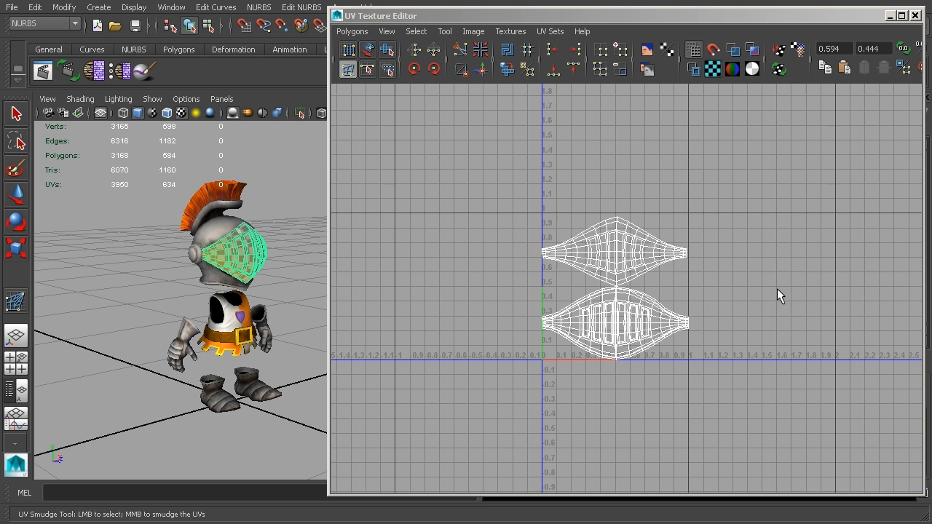
middle_click_drag(800, 316, 653, 348, "alt")
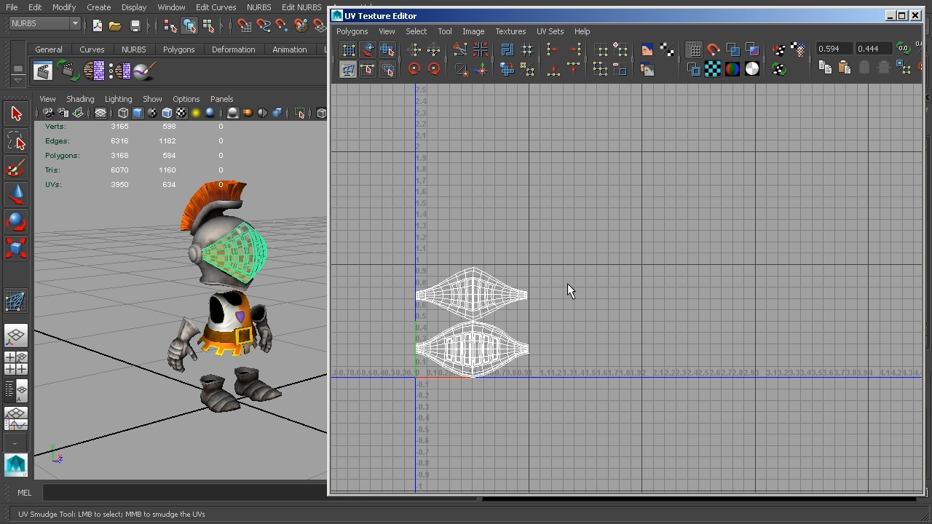
middle_click_drag(870, 181, 832, 226, "alt")
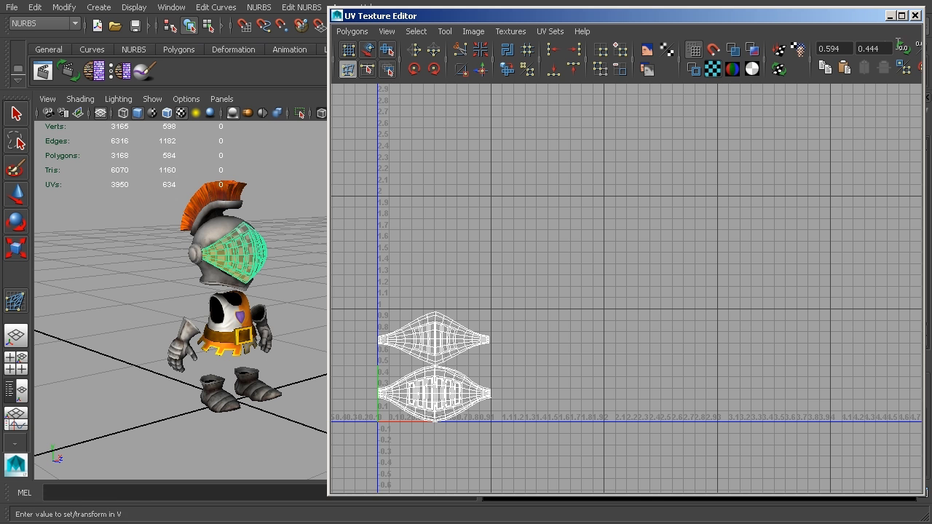
left_click(387, 68)
mouse_move(668, 203)
middle_mouse_down("alt")
mouse_move(624, 208)
mouse_move(674, 203)
middle_mouse_up("alt")
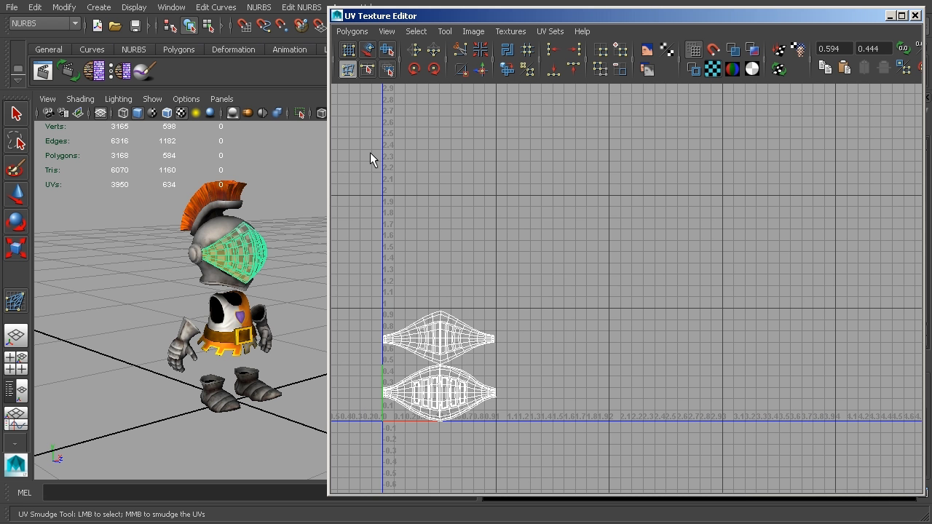
left_click(325, 141)
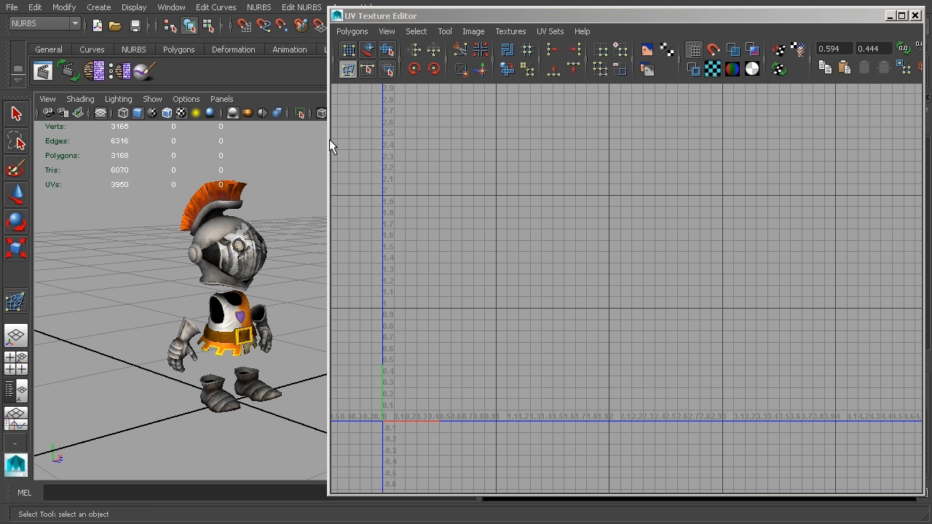
left_click_drag(329, 141, 260, 145)
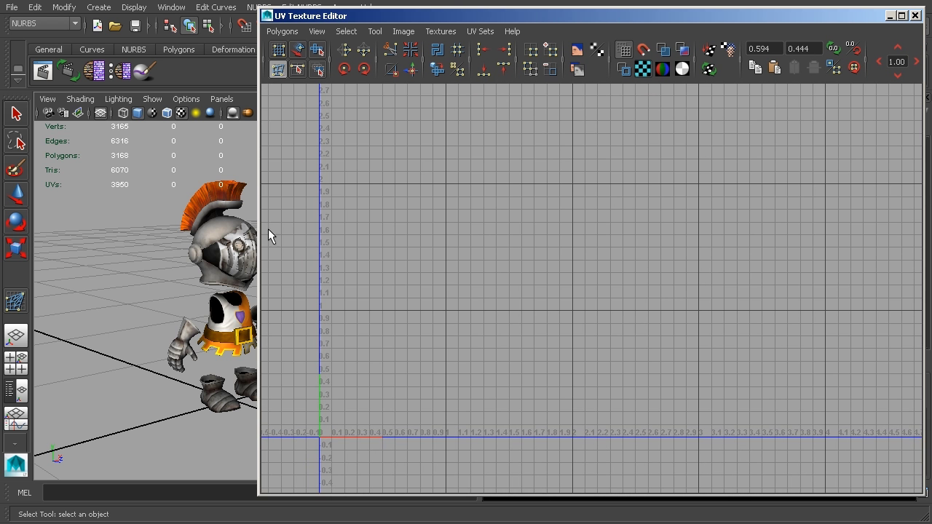
left_click(220, 258)
middle_click_drag(554, 233, 520, 225, "alt")
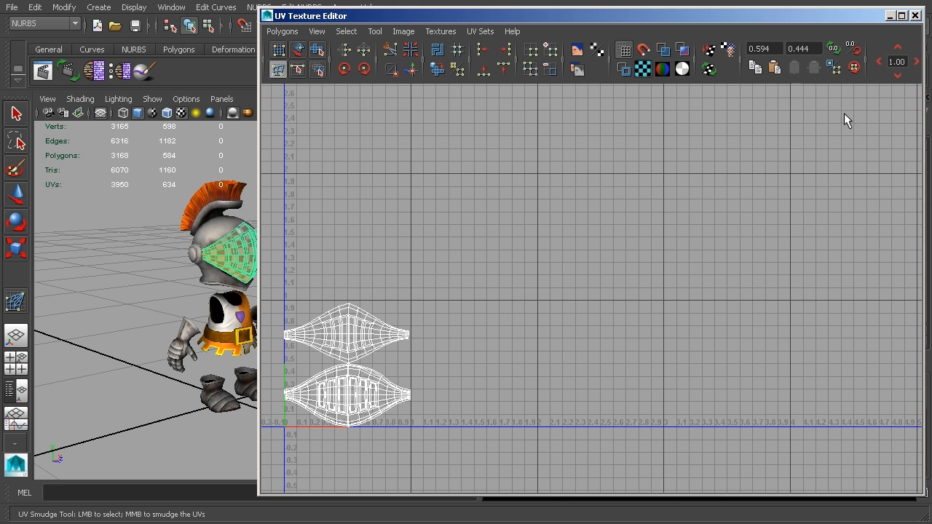
middle_click_drag(592, 277, 626, 258, "alt")
Switch the visor to UV selection and select all UVs of both shells
left_click(902, 64)
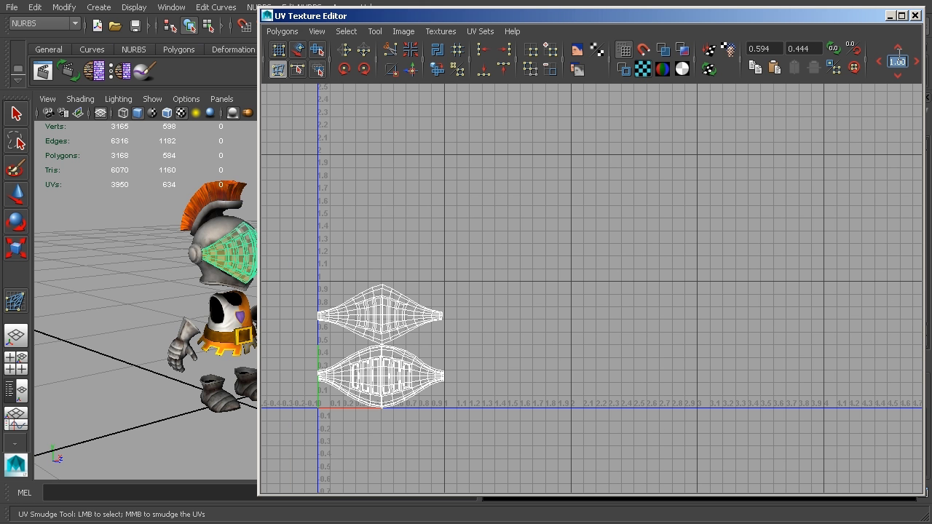
right_click_drag(377, 316, 435, 316)
left_click_drag(305, 442, 760, 239)
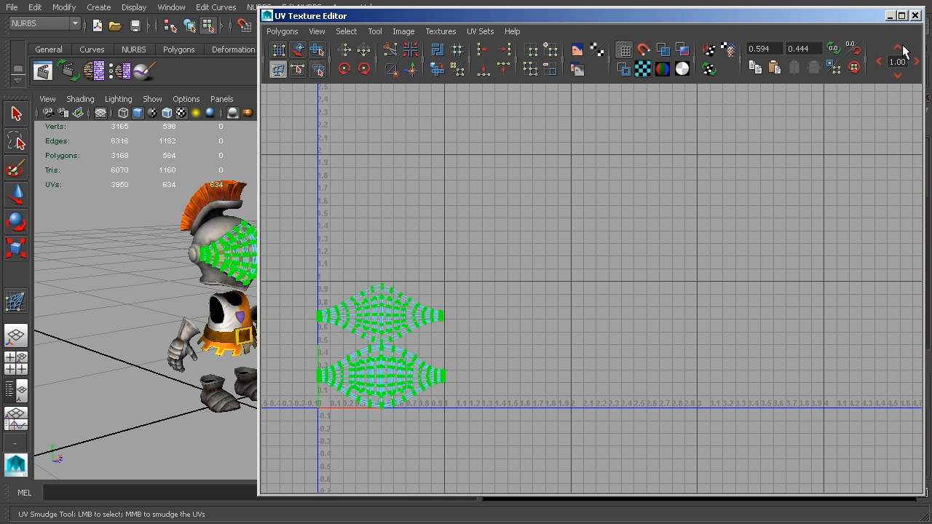
Shift the selected UVs back and forth along U in increments of 1.00, ending in the first tile
left_click(916, 62)
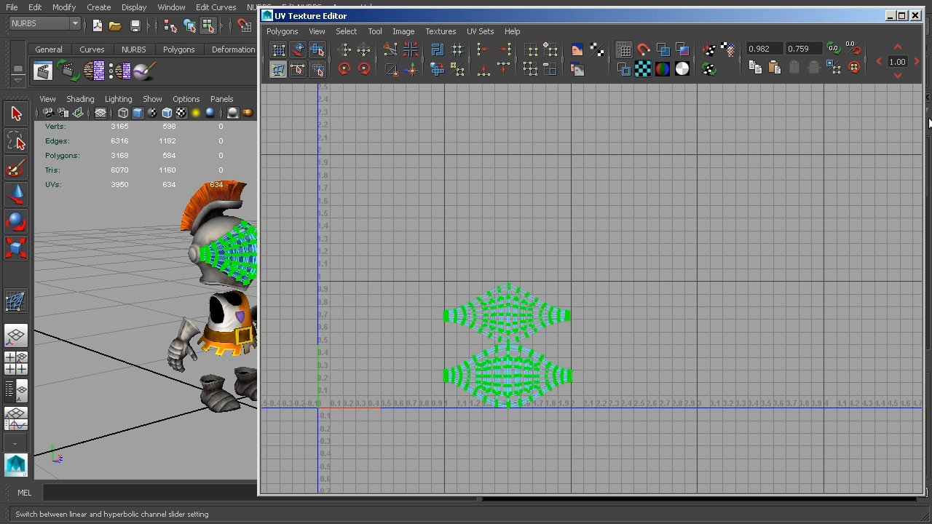
left_click(878, 62)
left_click(917, 62)
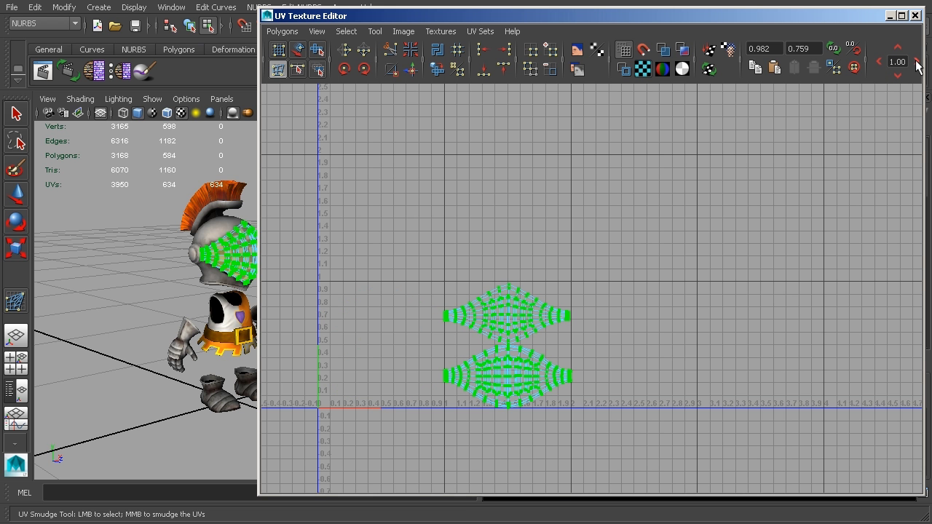
left_click(916, 62)
left_click(879, 61)
left_click(878, 62)
Scale both visor shells down slightly about their common centre within the first tile
middle_click_drag(440, 350, 753, 235, "alt")
right_click_drag(754, 235, 766, 243, "alt")
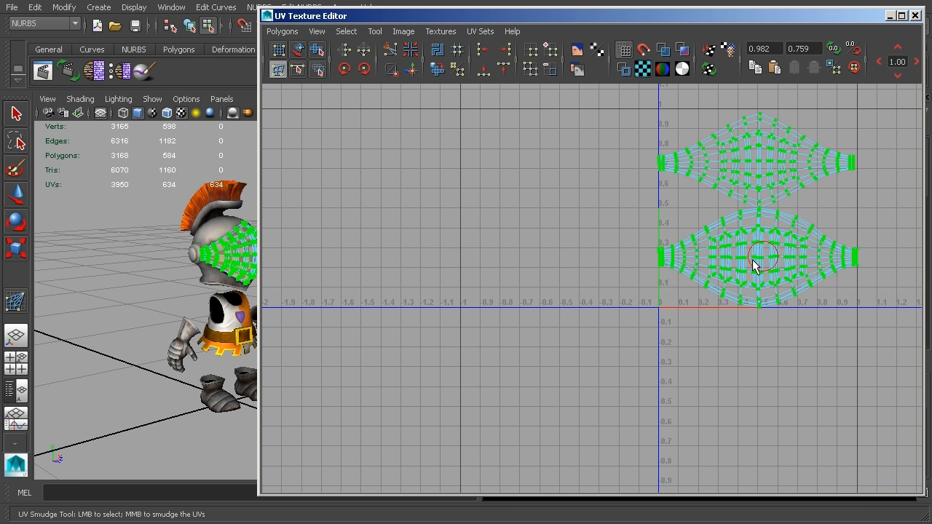
key("w")
left_click_drag(758, 211, 757, 210)
middle_click_drag(863, 228, 654, 284, "alt")
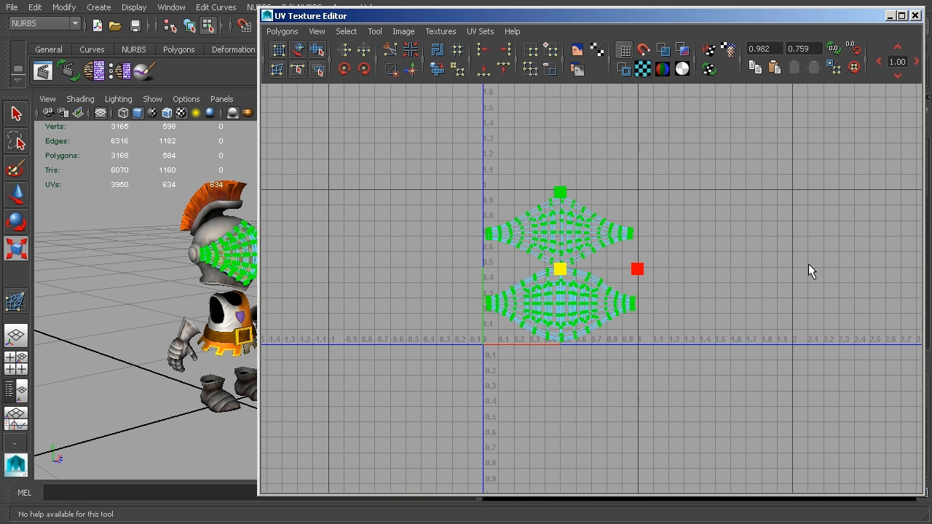
middle_click_drag(809, 269, 707, 272, "alt")
Move both shells two tiles along positive U by 1.00 each time, and return them to the first tile
left_click(917, 62)
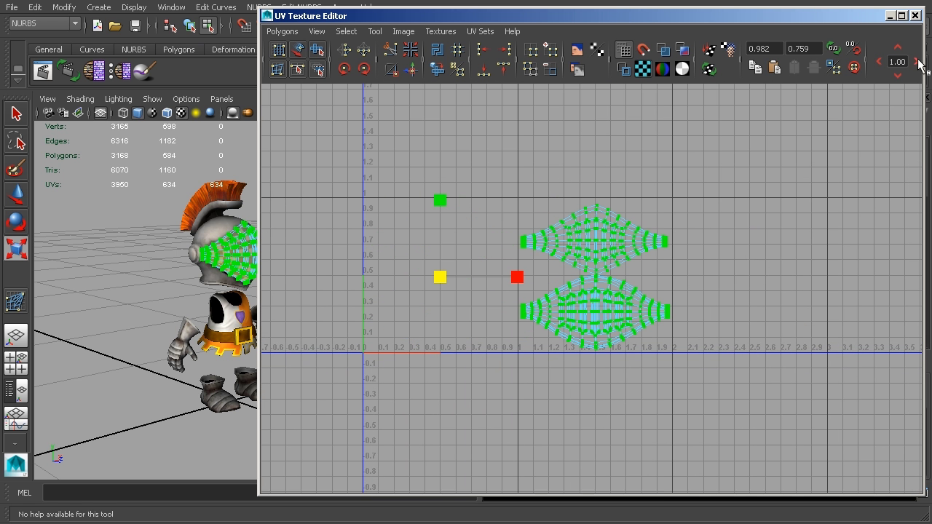
left_click(917, 62)
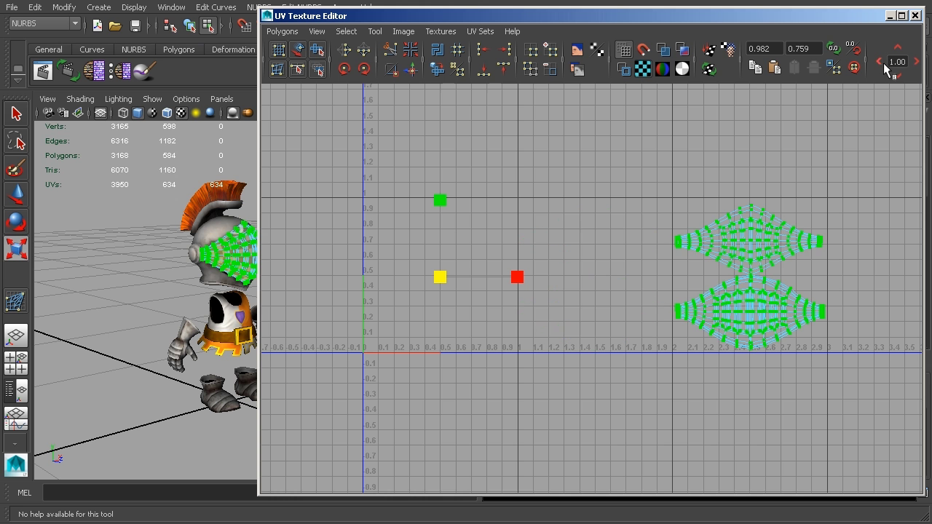
left_click(882, 61)
left_click(882, 60)
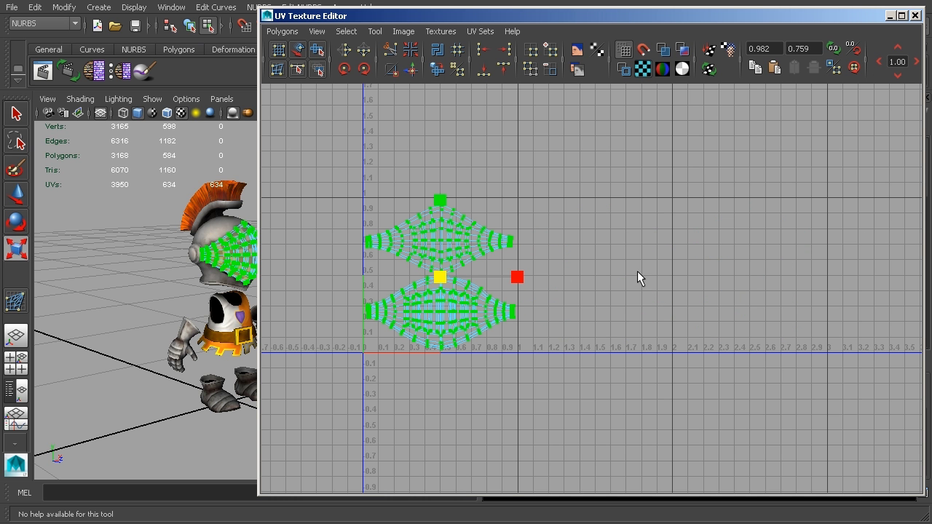
Move both shells 1.00 up in V and display the coloured, labelled checker tiles behind them
left_click(898, 47)
middle_click_drag(687, 199, 662, 338, "alt")
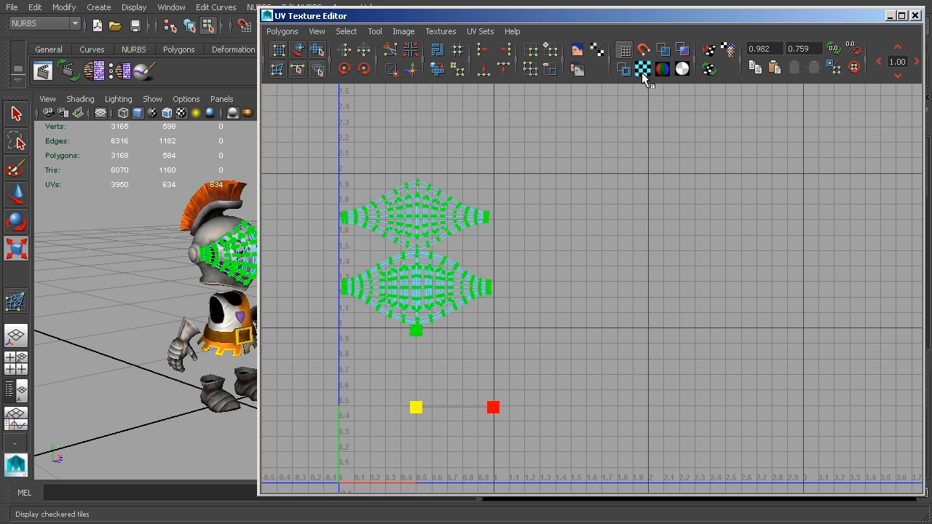
left_click(579, 51)
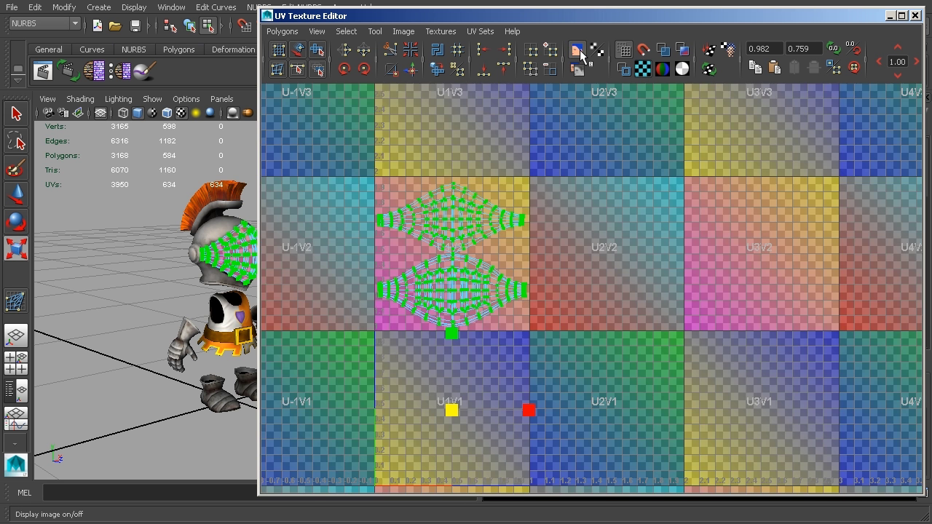
Examine how the checker tiles around the visor's UVs are coloured and labelled by their U and V positions
middle_click_drag(658, 170, 789, 155, "alt")
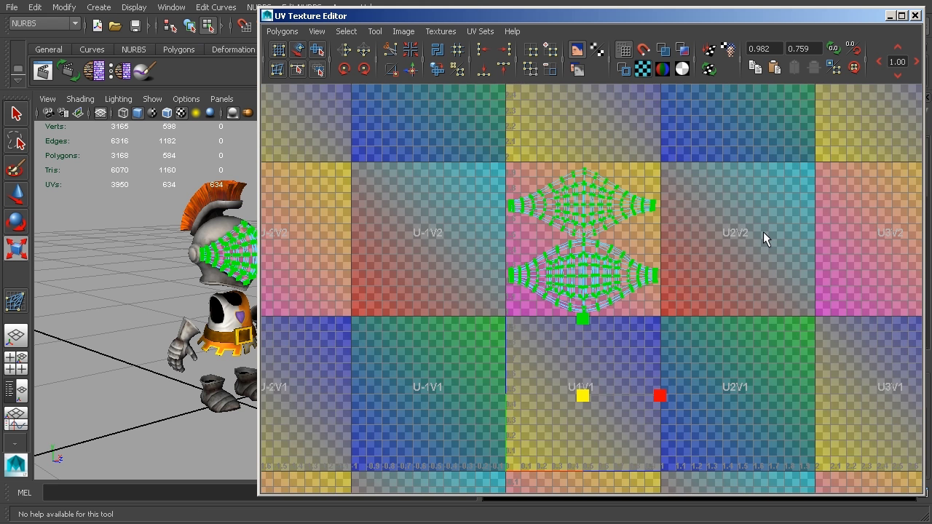
right_click_drag(672, 241, 770, 219, "alt")
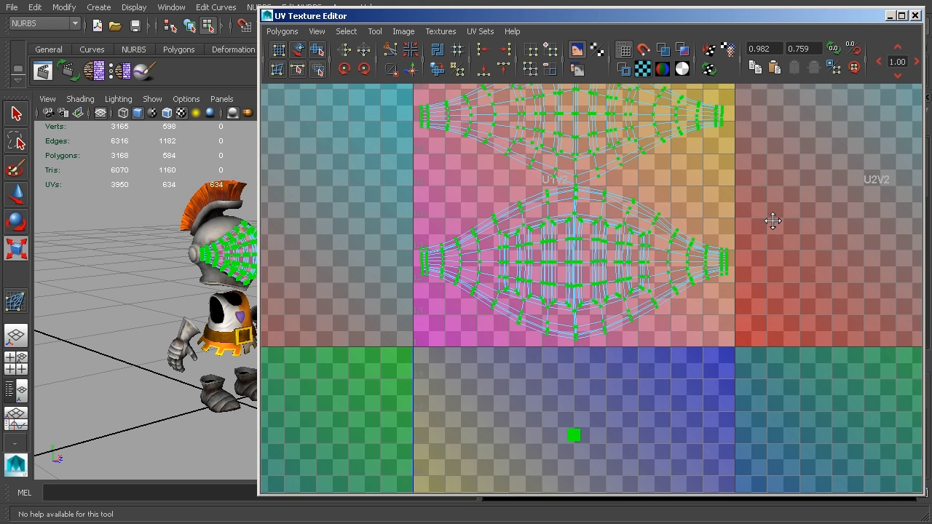
middle_click_drag(769, 219, 741, 240, "alt")
scroll(553, 211, "down", 1)
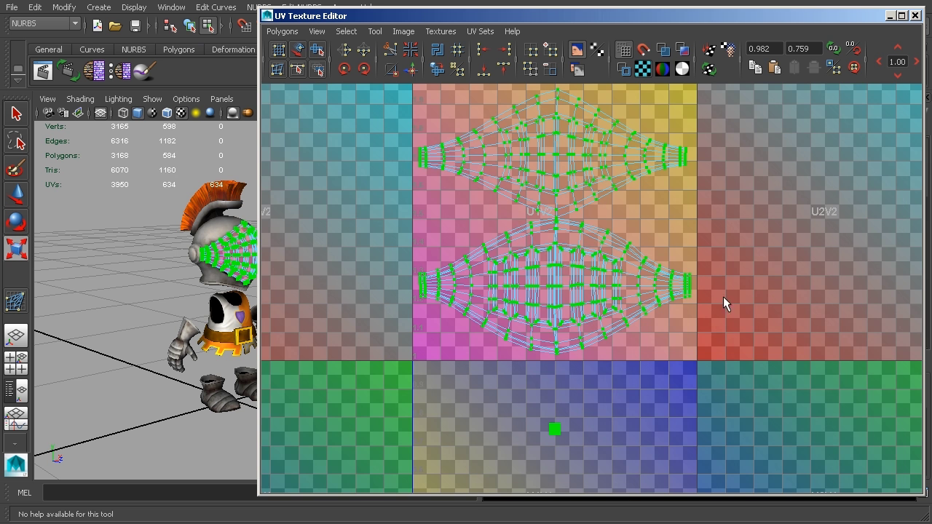
middle_click_drag(723, 296, 706, 153, "alt")
scroll(711, 167, "down", 2)
middle_click_drag(714, 310, 731, 218, "alt")
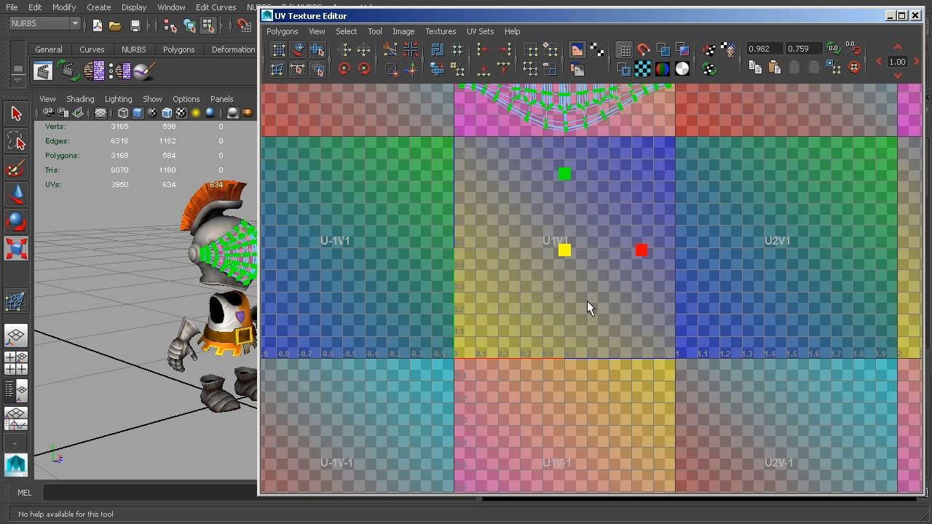
scroll(684, 248, "down", 1)
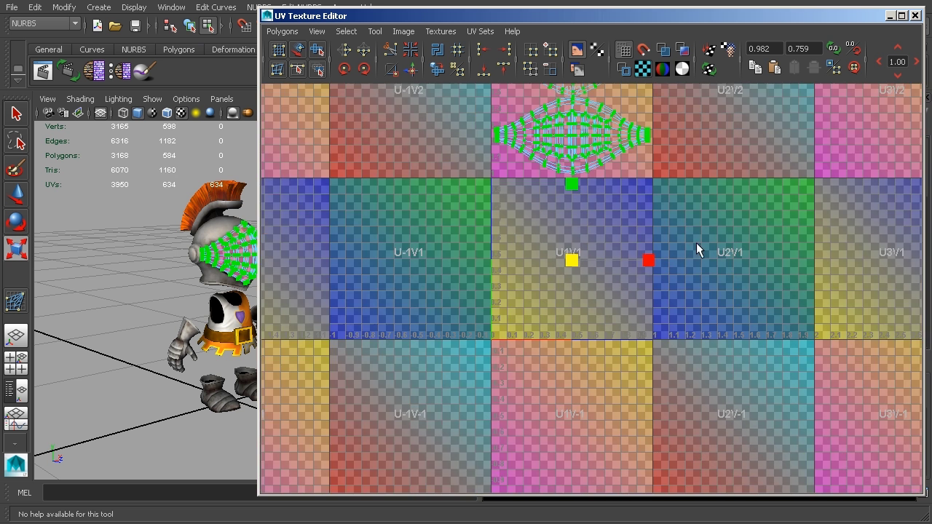
middle_click_drag(697, 250, 633, 306, "alt")
middle_click_drag(607, 101, 566, 204, "alt")
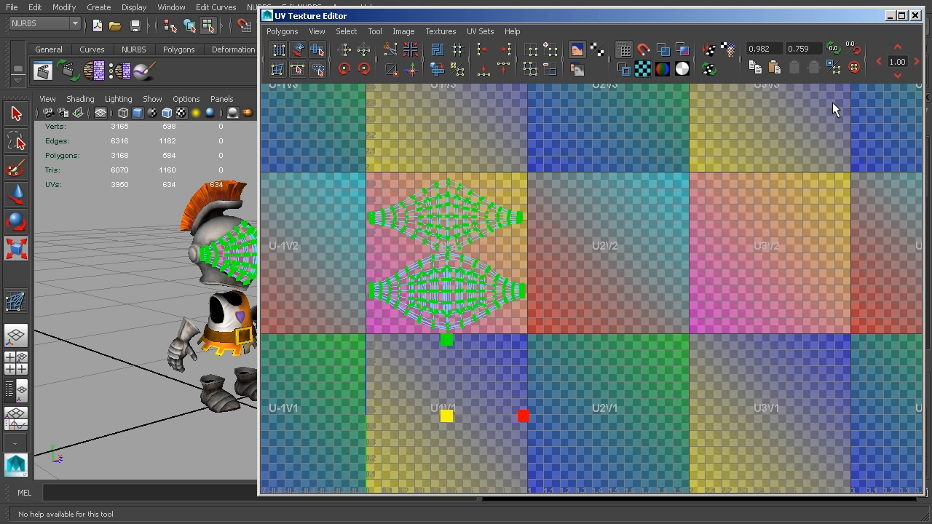
Return to object selection and select all the knight's parts to compare their UV layouts in tiles U1V1 and U1V2
left_click(189, 25)
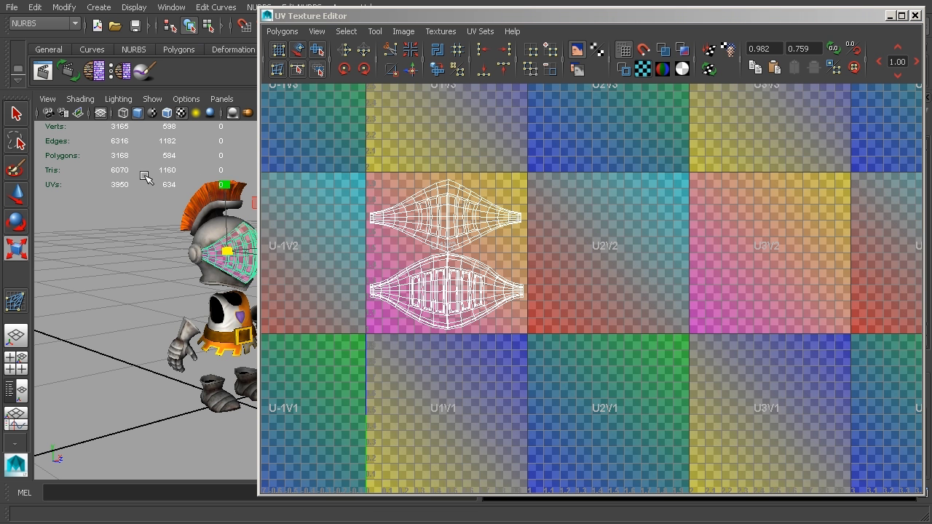
middle_click_drag(458, 440, 497, 364, "alt")
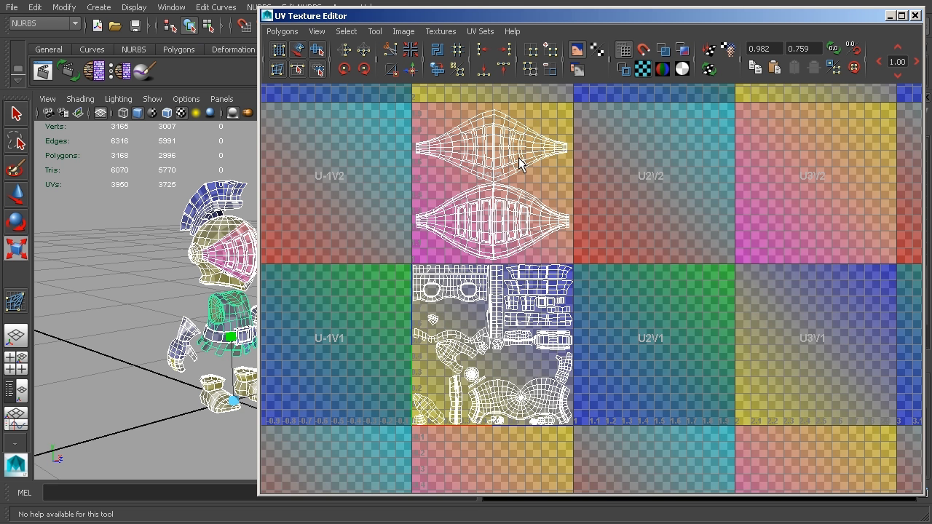
middle_click_drag(547, 186, 601, 232, "alt")
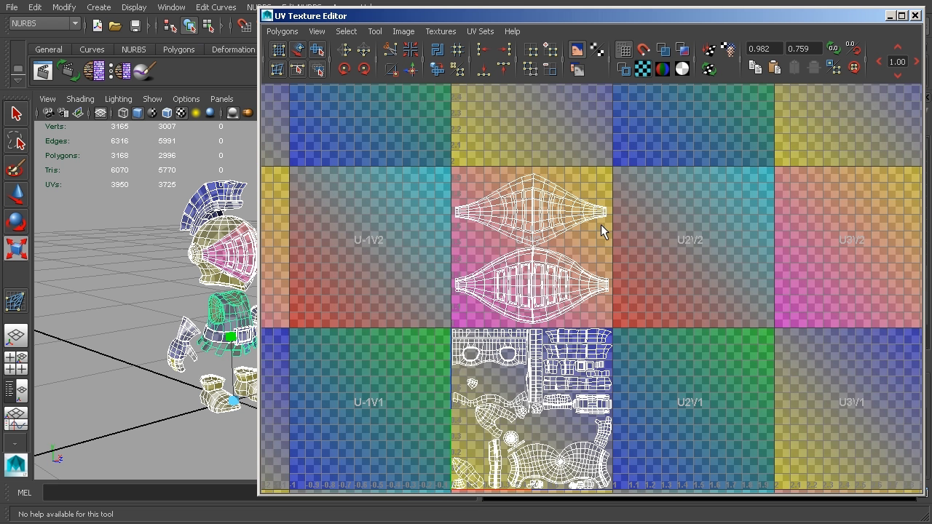
middle_click_drag(591, 273, 600, 239, "alt")
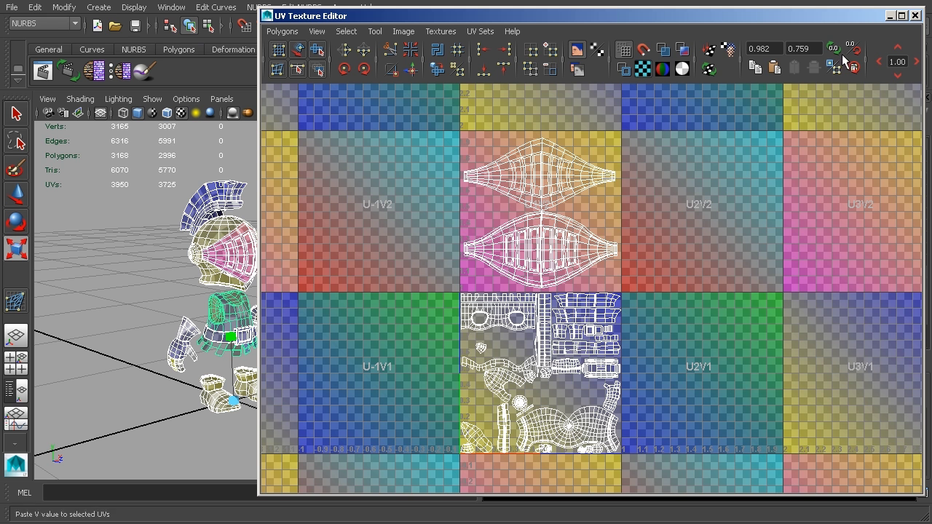
Select only the visor, activate the Scale tool and select all UVs of its two shells
left_click(223, 263)
key("r")
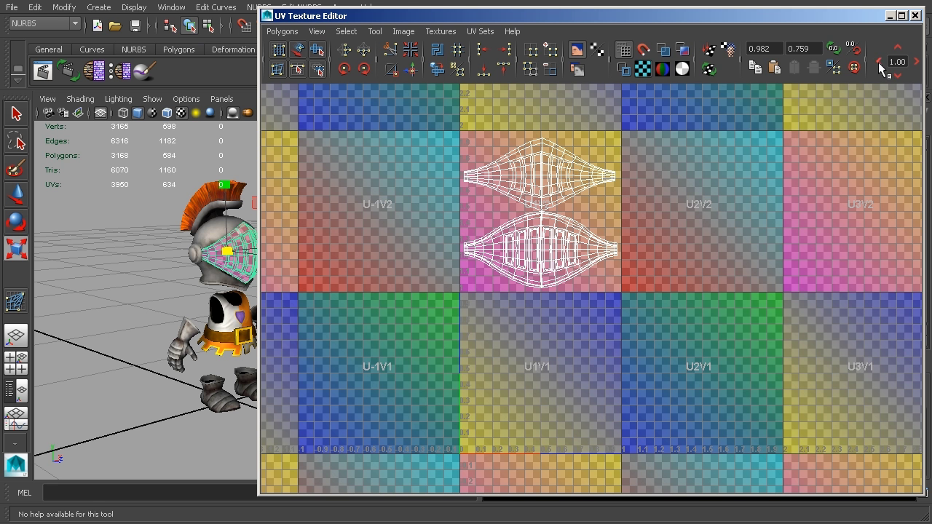
right_click_drag(609, 146, 624, 153)
left_click_drag(646, 130, 456, 311)
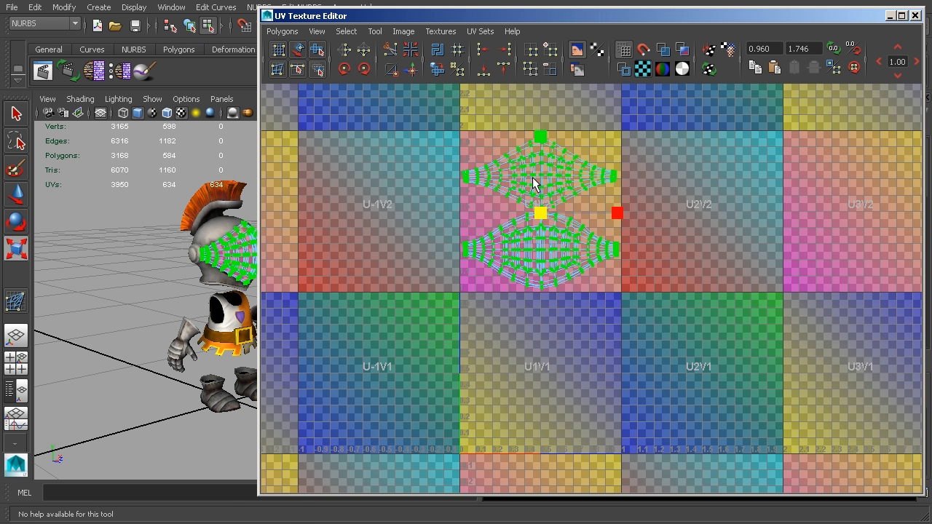
Shift the visor's UV shells 1.00 in U, shift them back and clear the UV selection
left_click(588, 160)
left_click_drag(587, 160, 537, 183)
right_click_drag(560, 153, 620, 148, "ctrl")
left_click(917, 62)
left_click(879, 61)
left_click(639, 188)
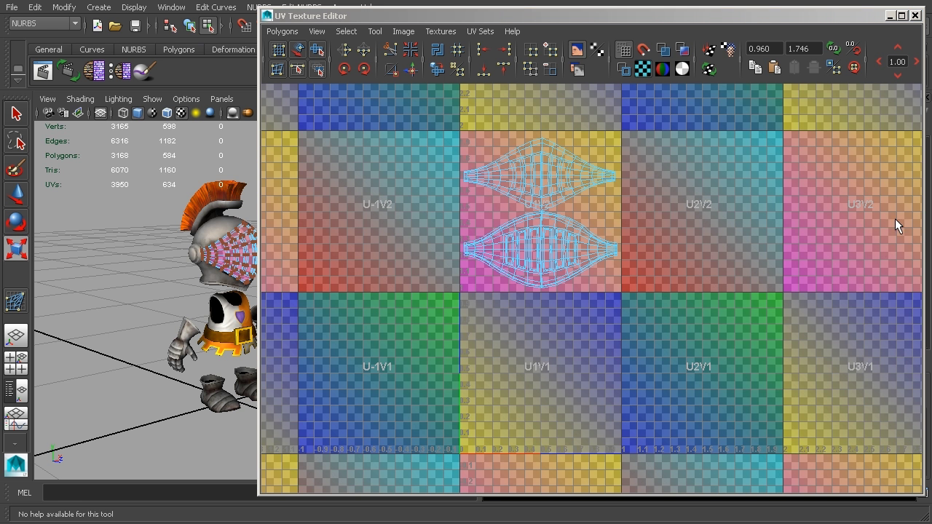
Close the UV Texture Editor and return to object selection in the perspective view
left_click(916, 16)
middle_click_drag(432, 268, 587, 255, "alt")
left_click(190, 27)
middle_click_drag(379, 273, 456, 269, "alt")
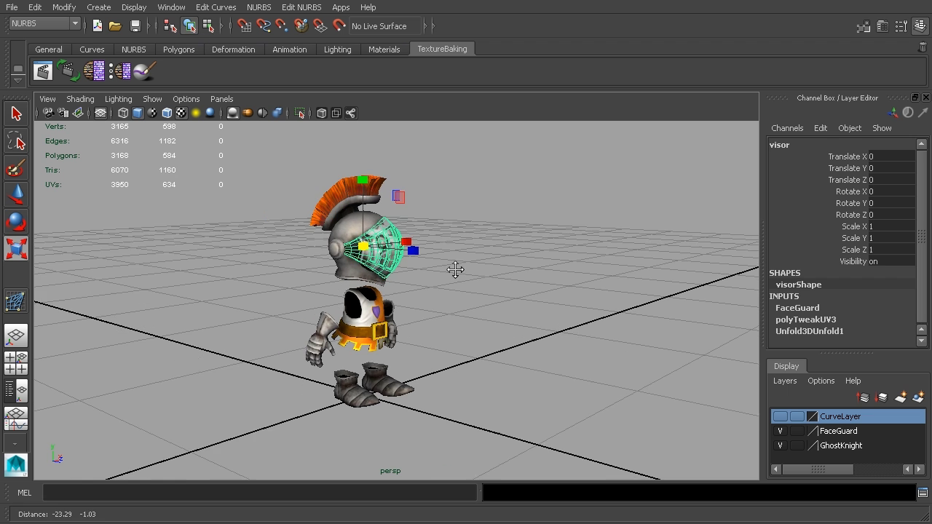
Hide the FaceGuard layer and view the knight's open helmet up close and from the front
right_click_drag(455, 270, 551, 287, "alt")
left_click_drag(552, 287, 524, 267, "alt")
middle_click_drag(524, 266, 519, 291, "alt")
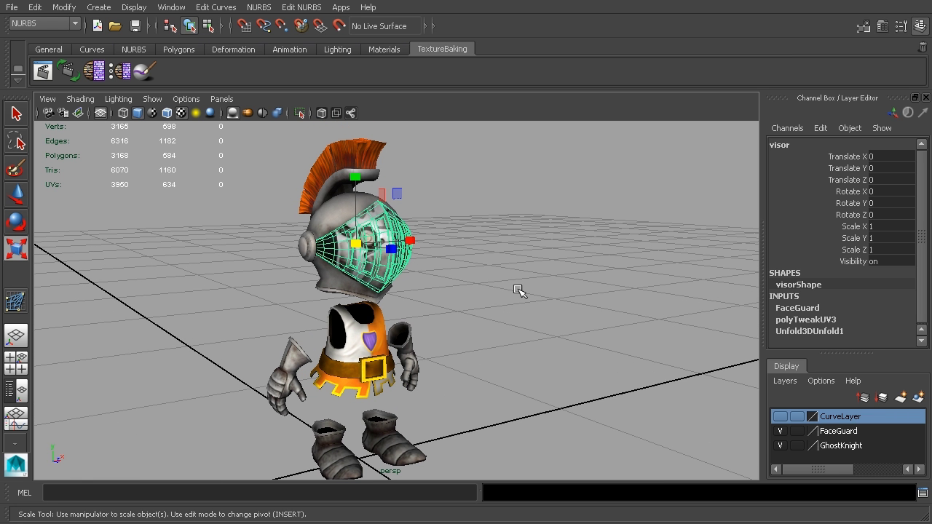
left_click(780, 431)
left_click_drag(523, 337, 512, 298, "alt")
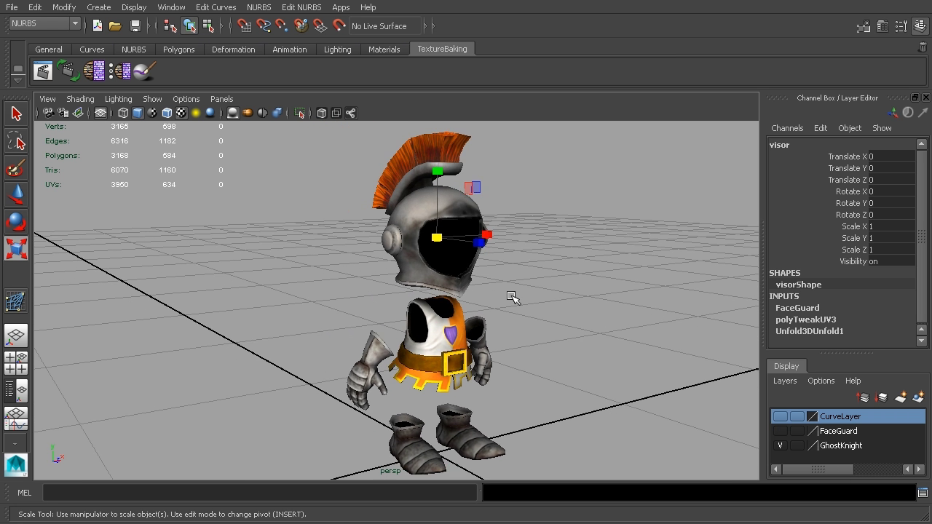
right_click_drag(513, 298, 668, 320, "alt")
middle_click_drag(630, 317, 460, 231, "alt")
mouse_move(441, 299)
left_mouse_down("alt")
mouse_move(537, 283)
mouse_move(690, 289)
mouse_move(436, 298)
left_mouse_up("alt")
right_click_drag(620, 329, 510, 295, "alt")
Reopen the UV Texture Editor to review the visor's UVs and the available polygon UV commands, and close it again
left_click(171, 8)
mouse_move(193, 88)
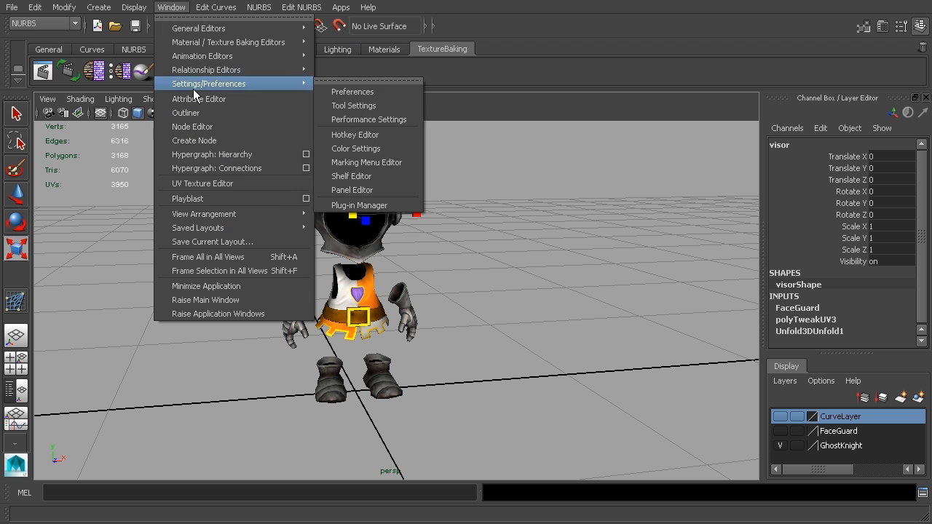
left_click(206, 184)
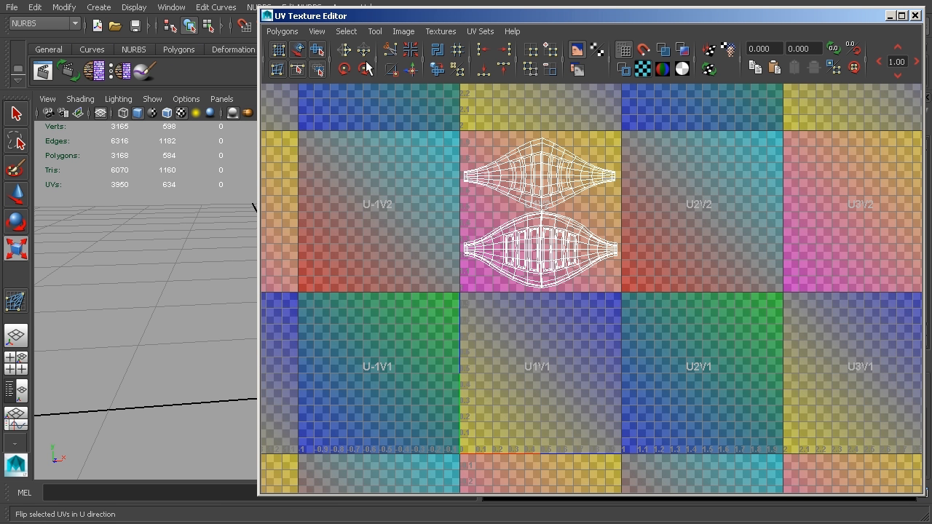
left_click(282, 31)
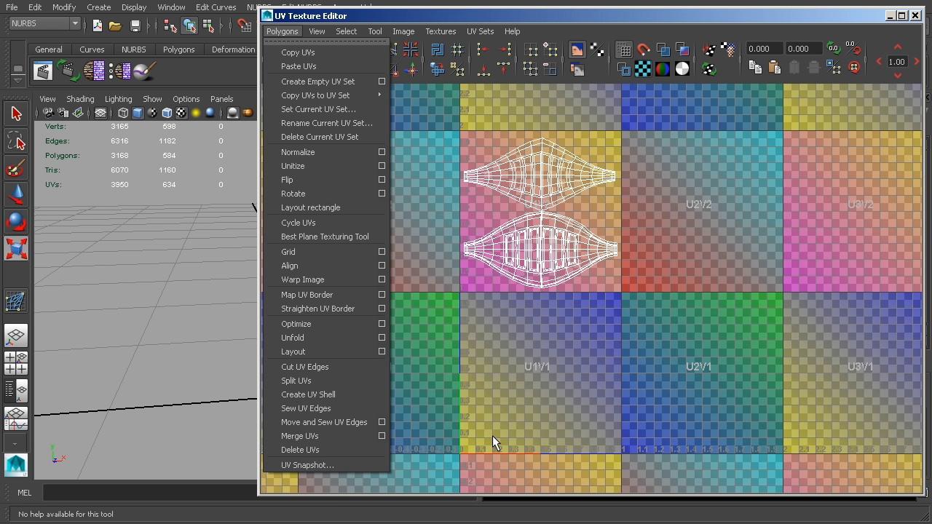
left_click(909, 15)
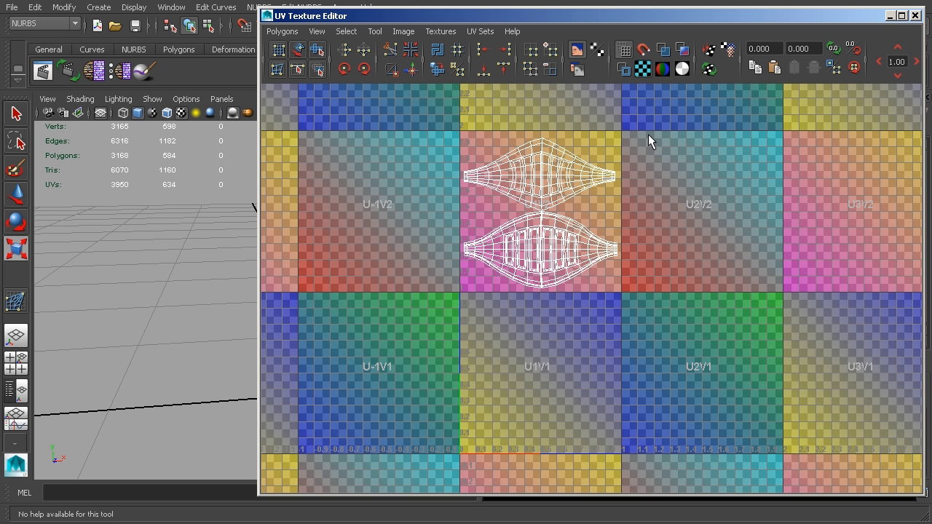
left_click(915, 15)
Select the knight's tunic to examine its blinn3 material attributes, then close the attributes and clear the selection
left_click_drag(479, 312, 477, 264, "alt")
left_click(357, 293)
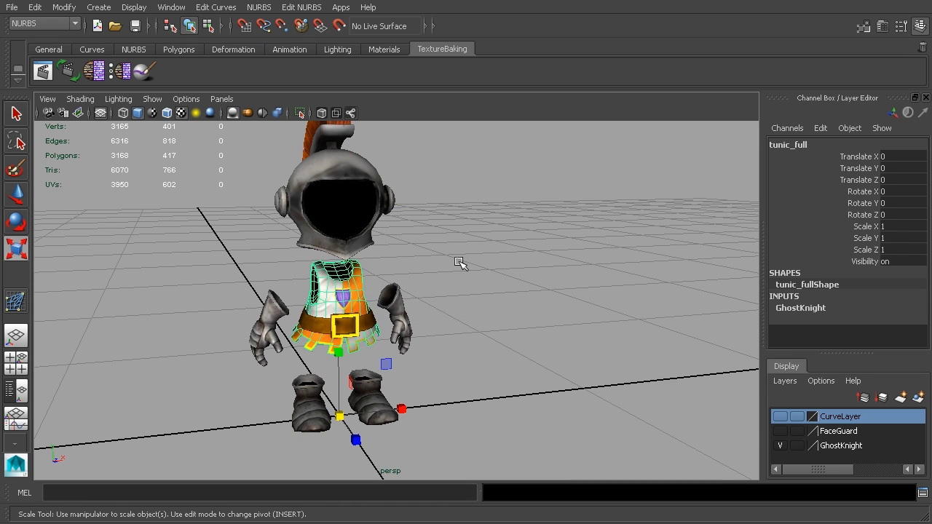
key("ctrl+a")
left_click(891, 144)
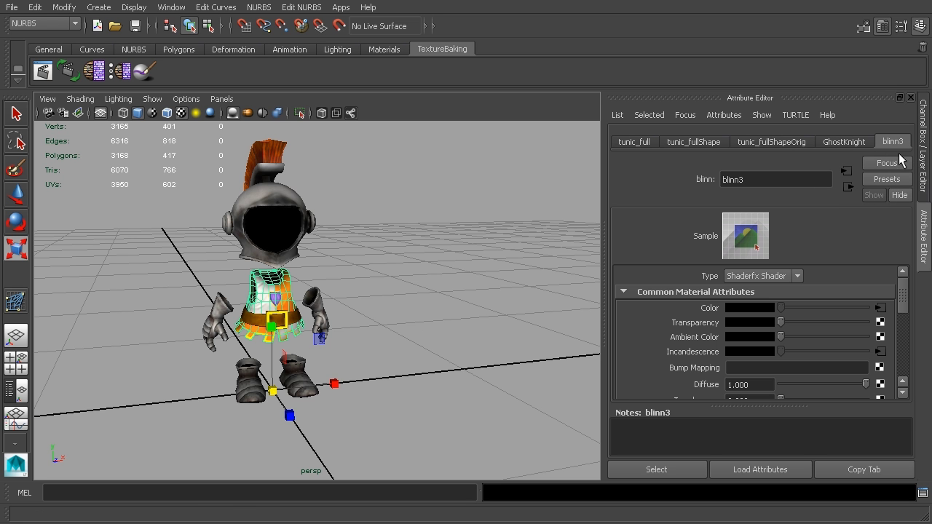
scroll(908, 306, "down", 2)
mouse_move(908, 306)
left_mouse_down()
mouse_move(907, 323)
mouse_move(917, 295)
mouse_move(929, 351)
left_mouse_up()
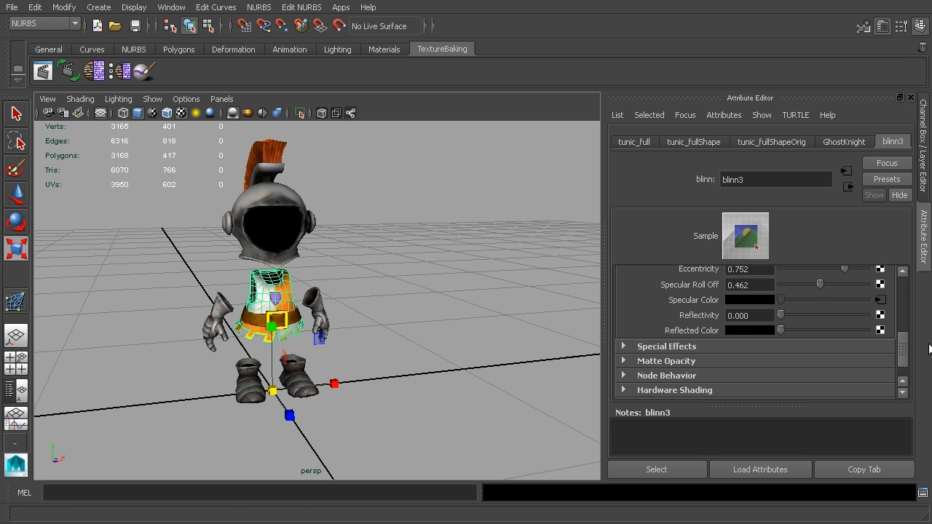
left_click(910, 97)
left_click_drag(547, 192, 489, 254, "alt")
left_click(489, 254)
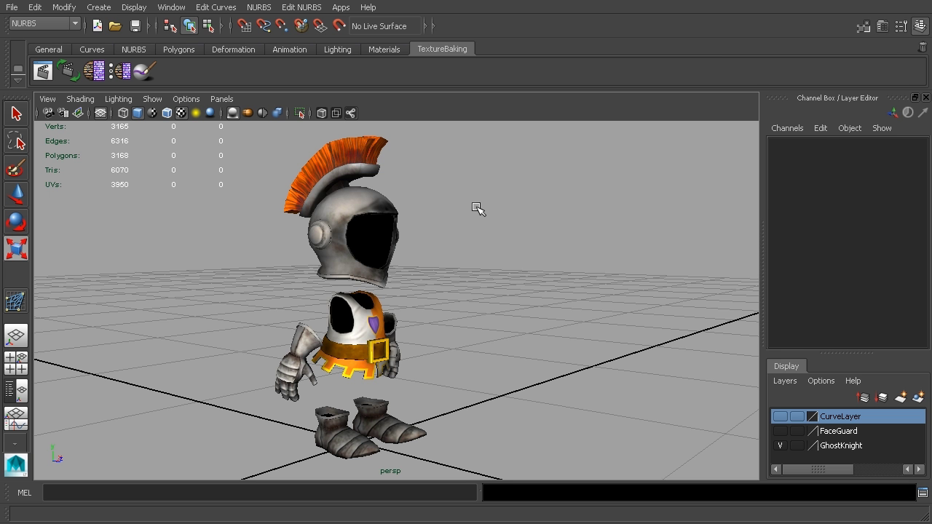
View the textured knight from the side and turn the FaceGuard layer's visibility back on
mouse_move(541, 250)
left_mouse_down("alt")
mouse_move(558, 256)
mouse_move(539, 262)
left_mouse_up("alt")
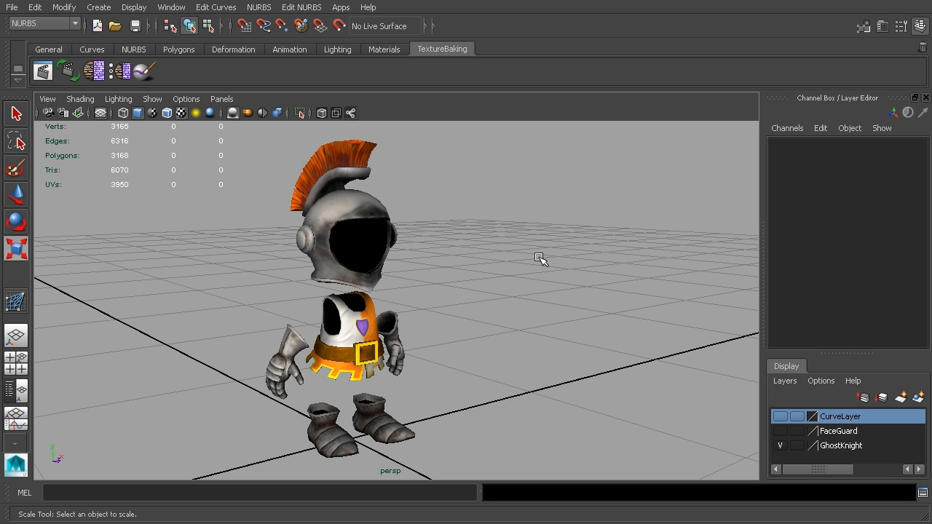
mouse_move(551, 328)
left_mouse_down("alt")
mouse_move(504, 324)
mouse_move(546, 326)
left_mouse_up("alt")
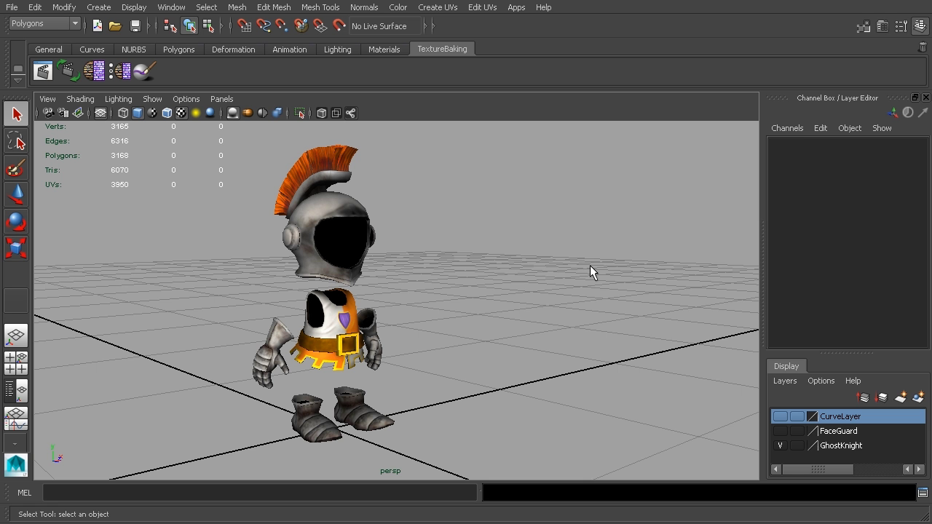
left_click_drag(493, 266, 459, 273, "alt")
left_click(780, 431)
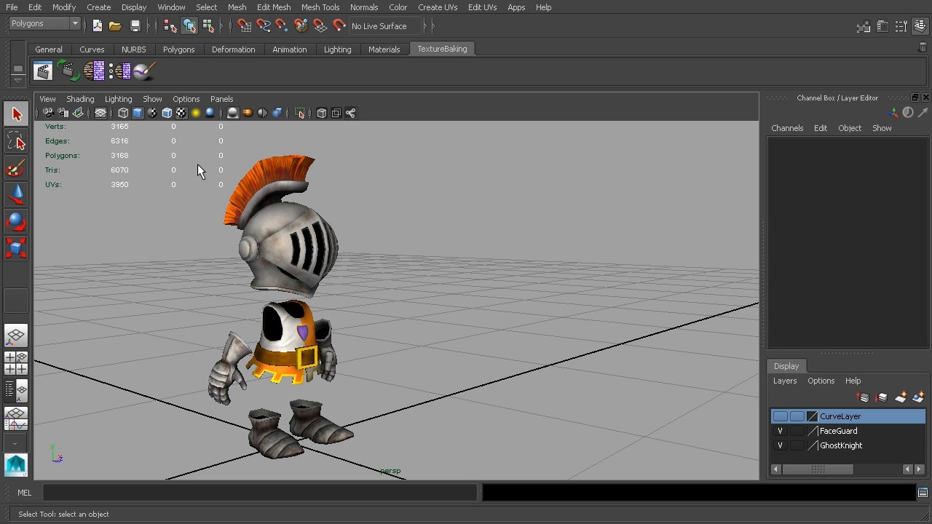
Open the scene containing the sculpted bird creature and close the Outliner
left_click(12, 9)
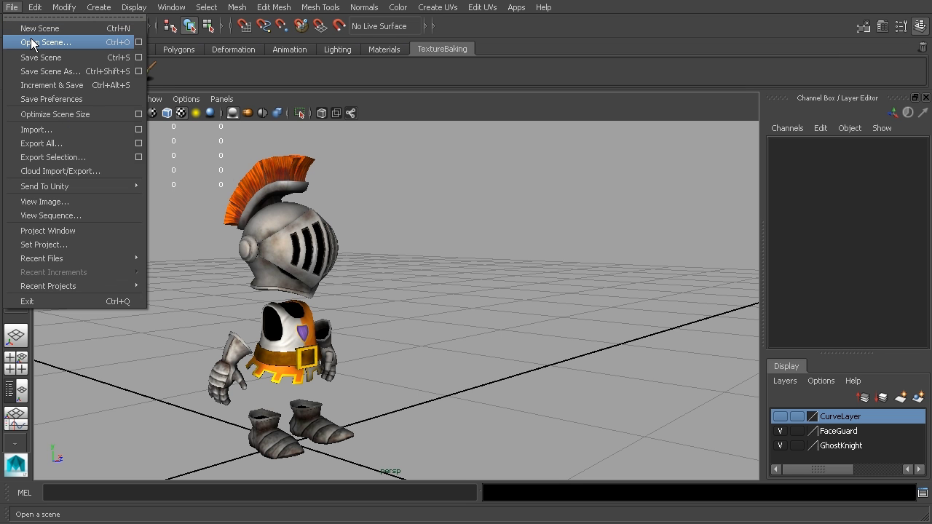
key("Escape")
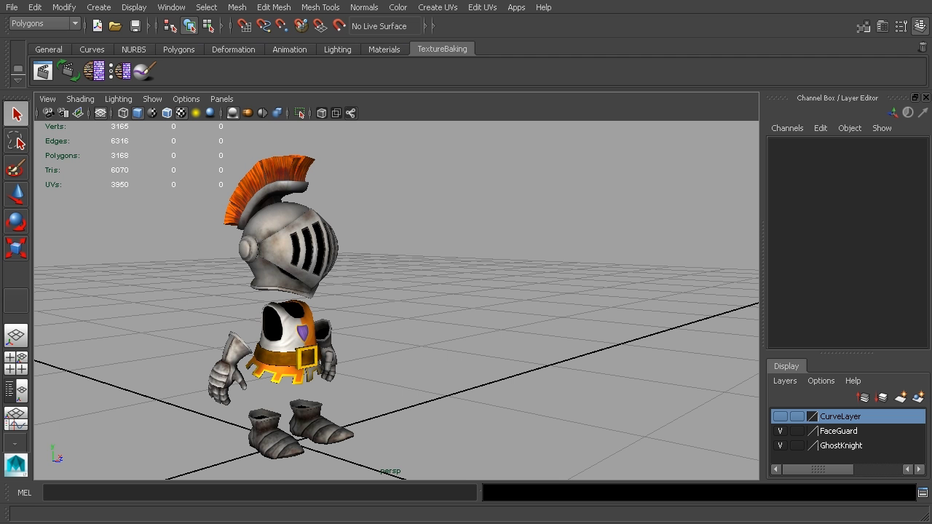
left_click(35, 7)
mouse_move(12, 8)
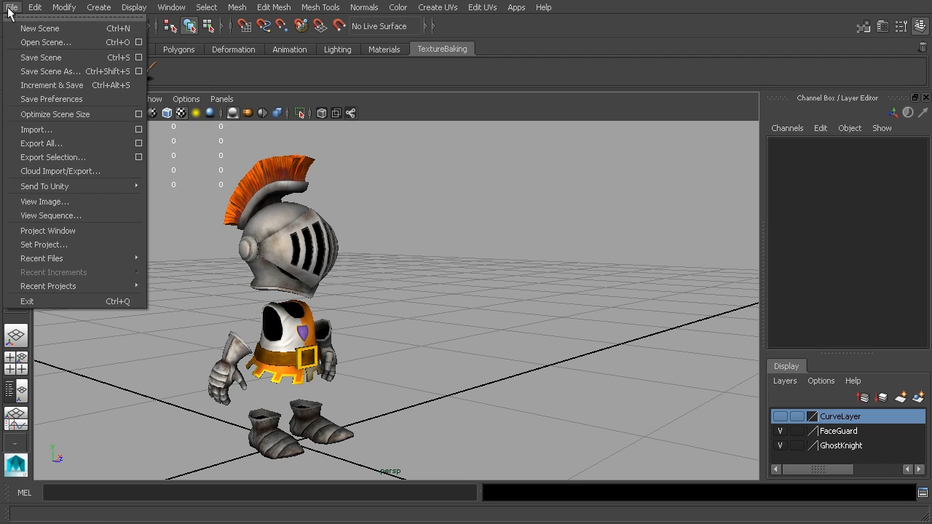
left_click(27, 42)
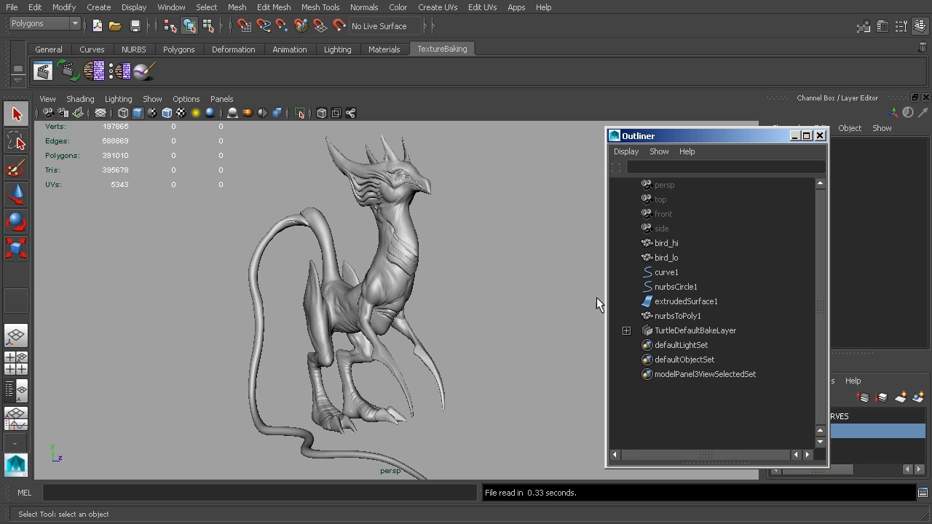
left_click(820, 135)
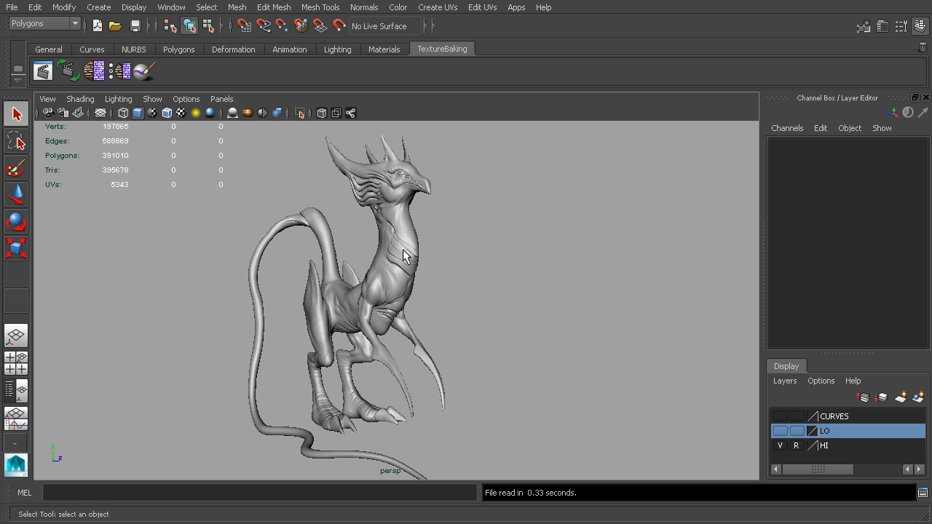
Select the bird_hi sculpt to examine its wireframe around the neck, clear the selection and view the whole creature
left_click_drag(486, 285, 568, 351, "alt")
right_click_drag(566, 345, 614, 339, "alt")
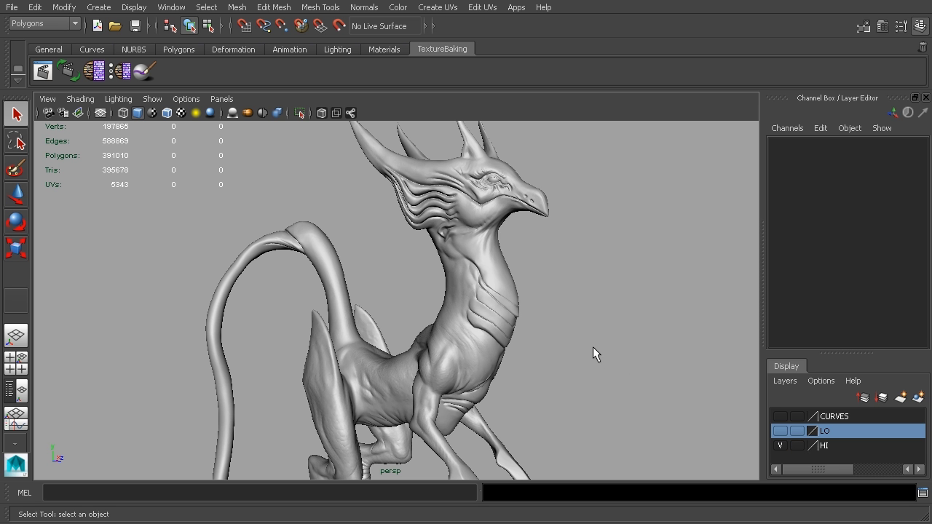
left_click_drag(589, 343, 503, 291)
middle_click_drag(569, 304, 497, 360, "alt")
right_click_drag(497, 360, 572, 352, "alt")
left_click_drag(573, 352, 324, 308, "alt")
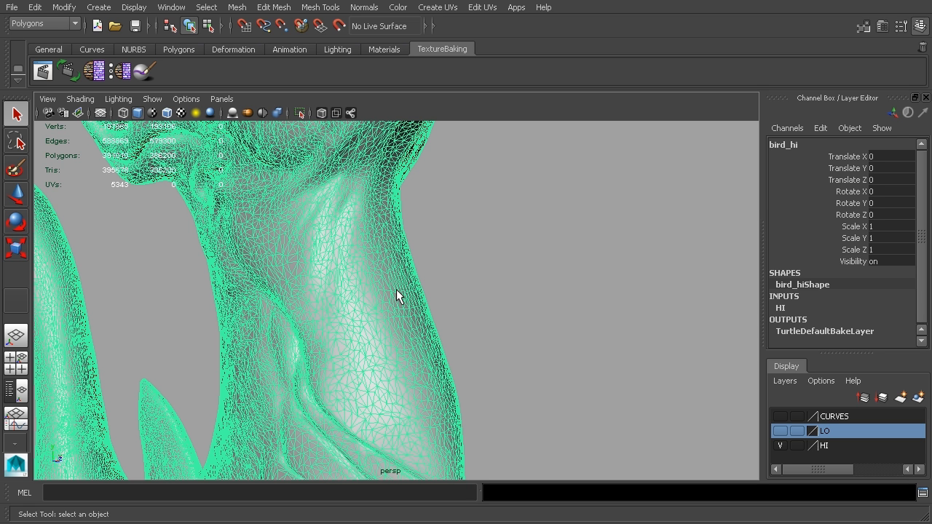
scroll(417, 292, "down", 5)
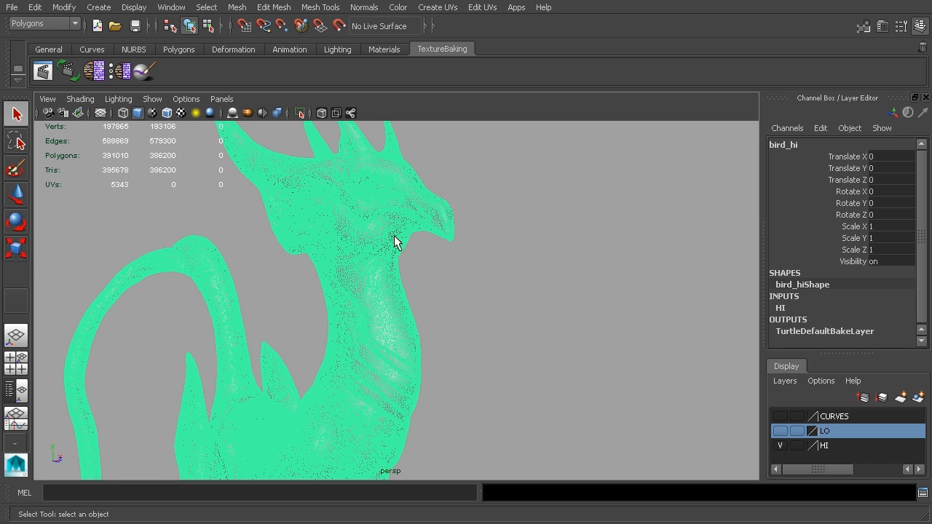
left_click(329, 280)
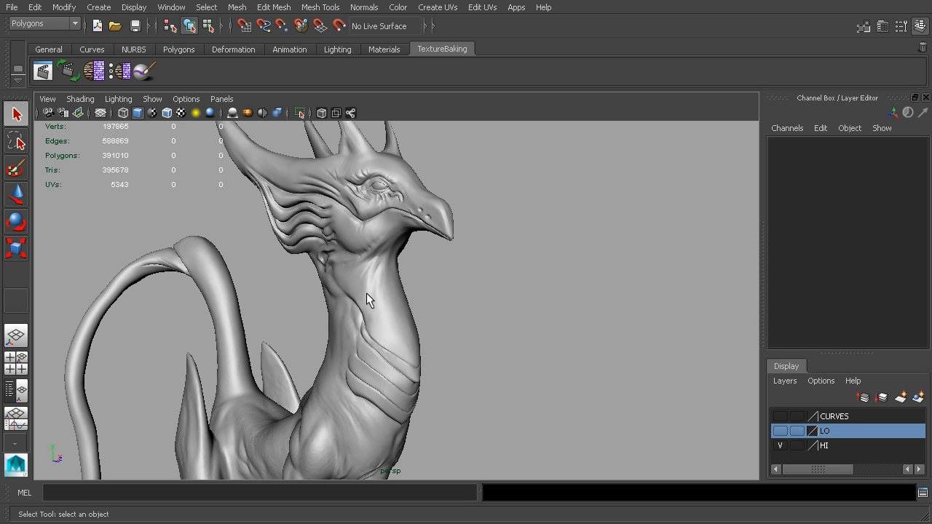
middle_click_drag(441, 342, 496, 288, "alt")
scroll(521, 303, "down", 5)
left_click_drag(560, 317, 581, 326, "alt")
middle_click_drag(580, 337, 564, 296, "alt")
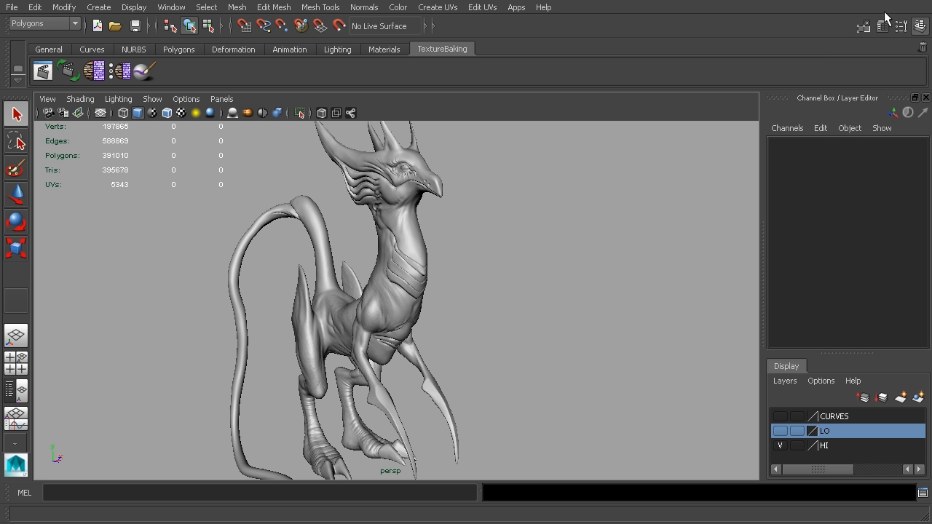
Display the Modeling Toolkit's mesh editing tools and make the bird_hi mesh a live surface
left_click(864, 27)
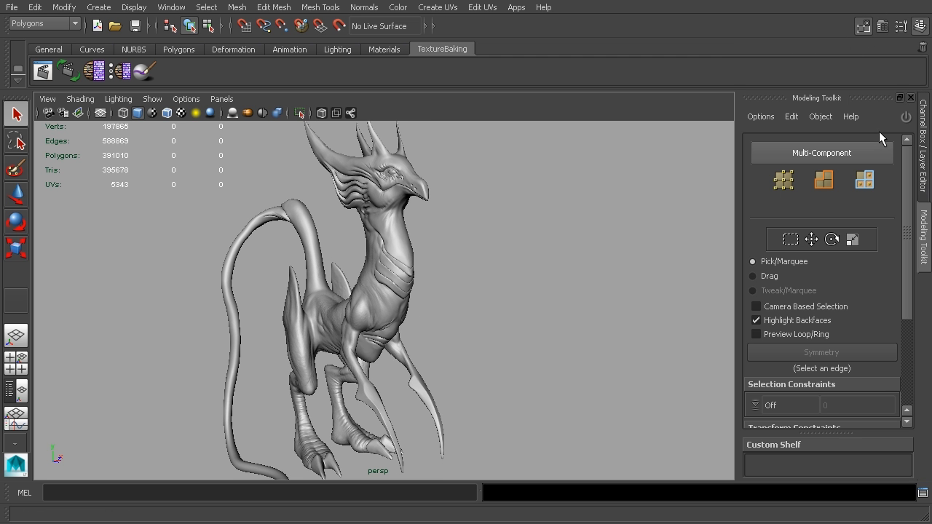
left_click_drag(905, 173, 919, 313)
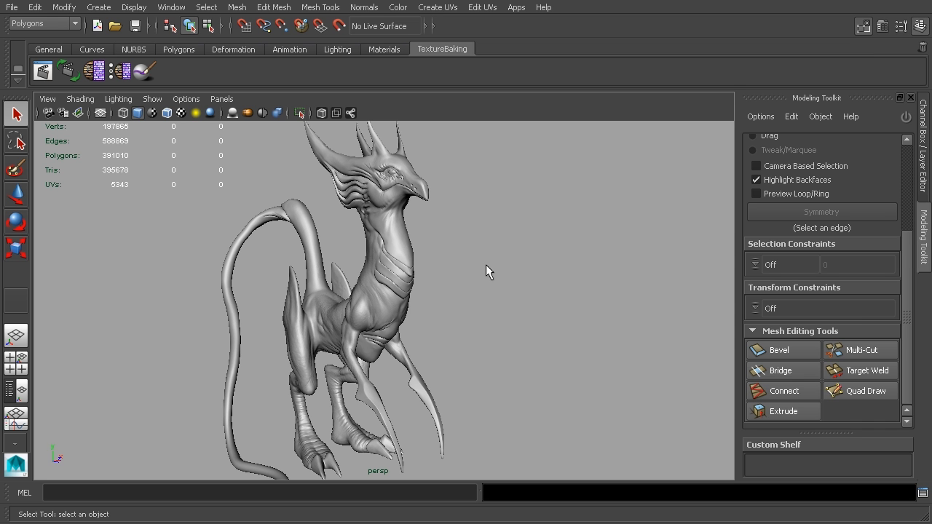
left_click(399, 261)
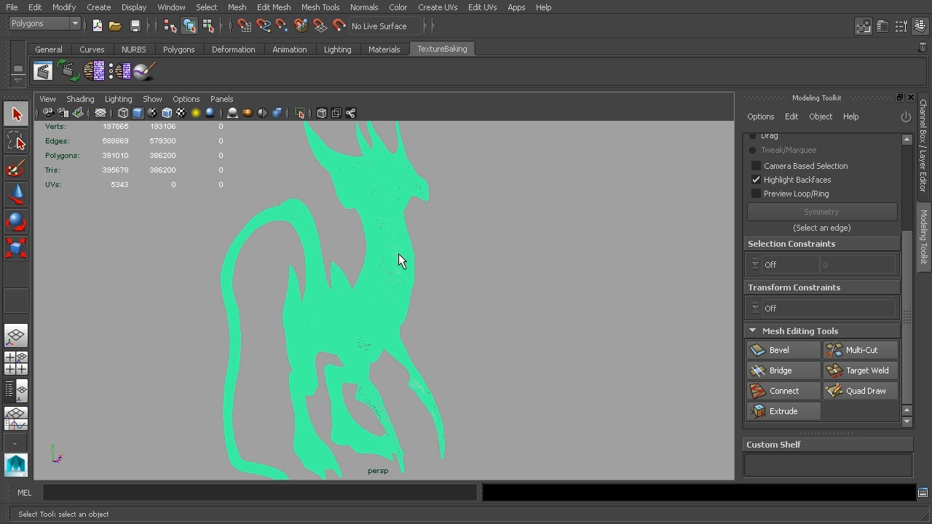
left_click(73, 9)
left_click(95, 130)
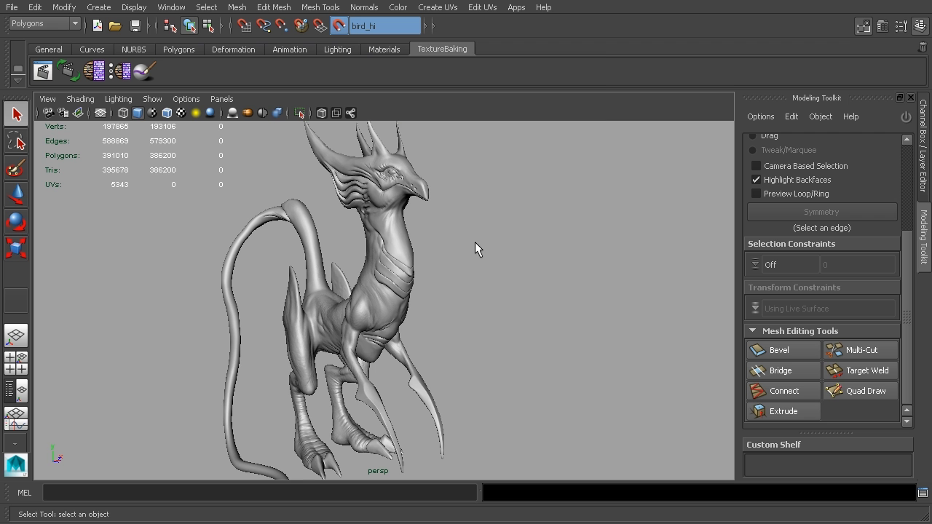
Activate the Quad Draw tool for retopologizing the live bird_hi surface
left_click_drag(572, 281, 503, 288, "alt")
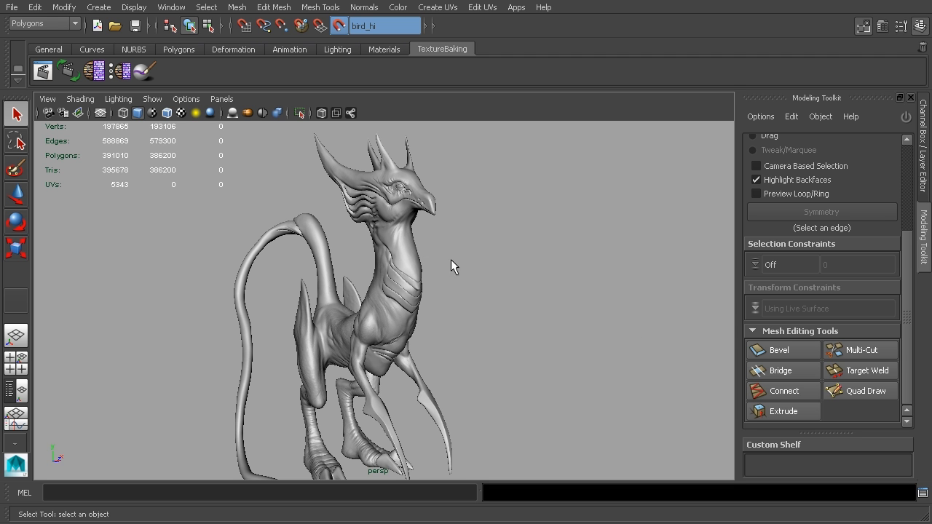
left_click(850, 394)
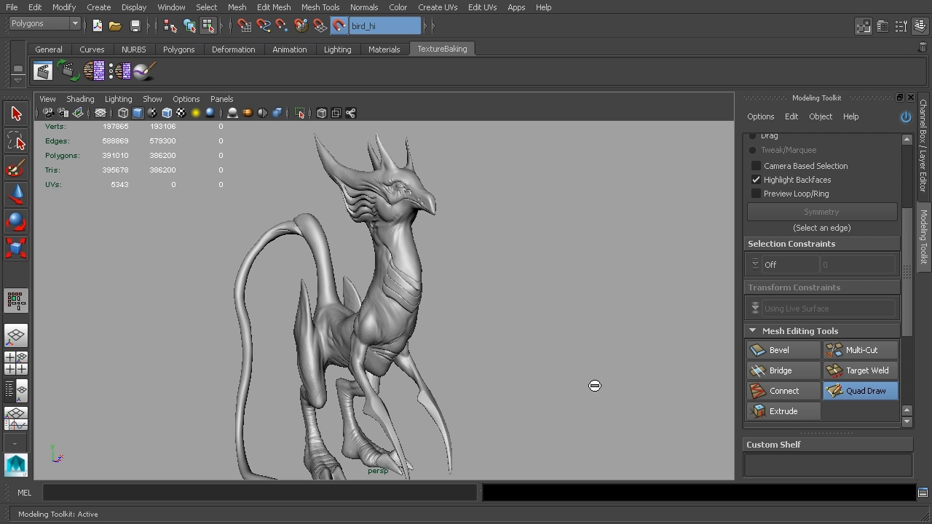
Place two rows of Quad Draw dots along the brow above the creature's eye
left_click_drag(484, 234, 613, 317, "alt")
middle_click_drag(613, 317, 558, 269, "alt")
right_click_drag(558, 268, 487, 285, "alt")
middle_click_drag(487, 286, 483, 277, "alt")
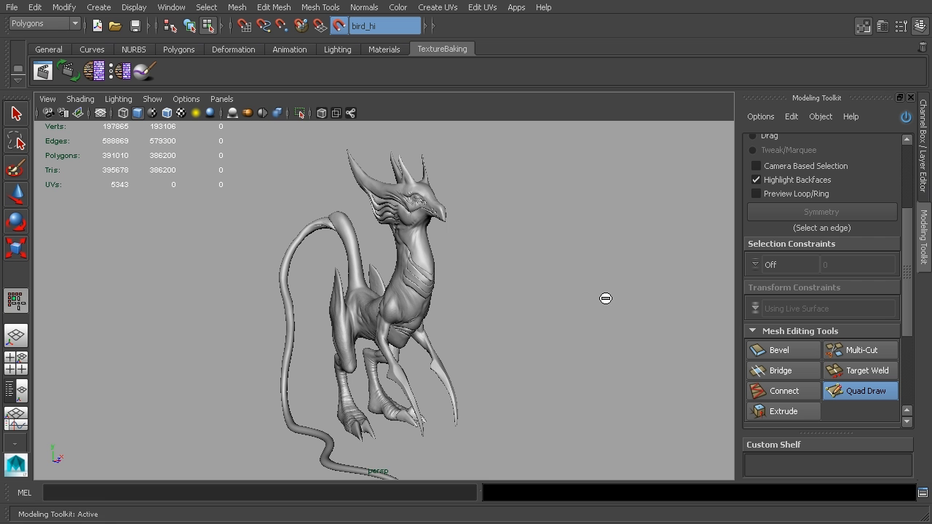
scroll(524, 285, "up", 5)
scroll(551, 320, "up", 5)
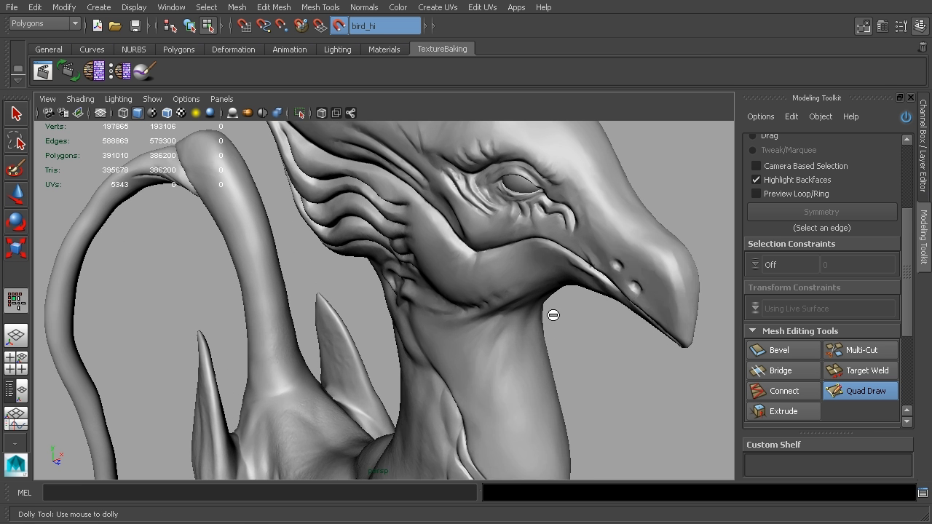
middle_click_drag(554, 315, 474, 455, "alt")
mouse_move(474, 456)
left_mouse_down("alt")
mouse_move(524, 410)
mouse_move(485, 447)
left_mouse_up("alt")
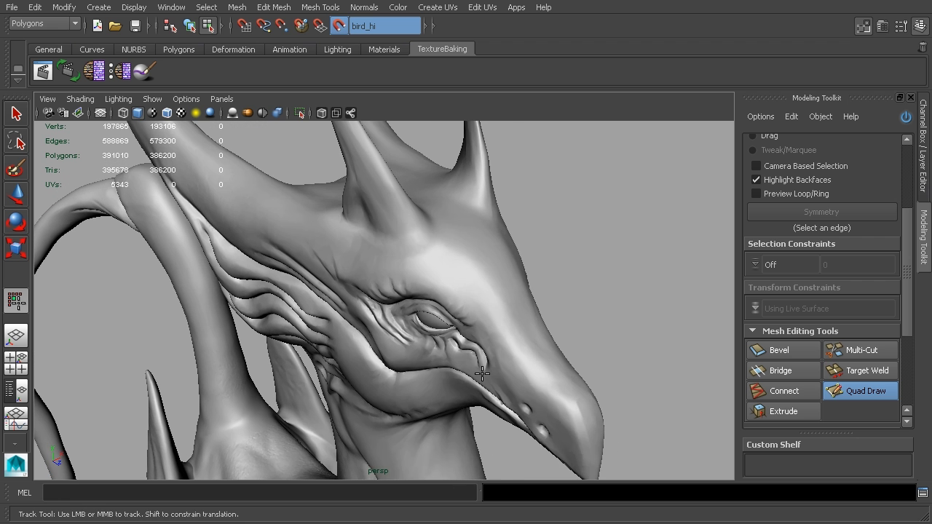
middle_click_drag(507, 337, 495, 350, "alt")
scroll(496, 350, "up", 1)
left_click_drag(490, 334, 491, 341, "alt")
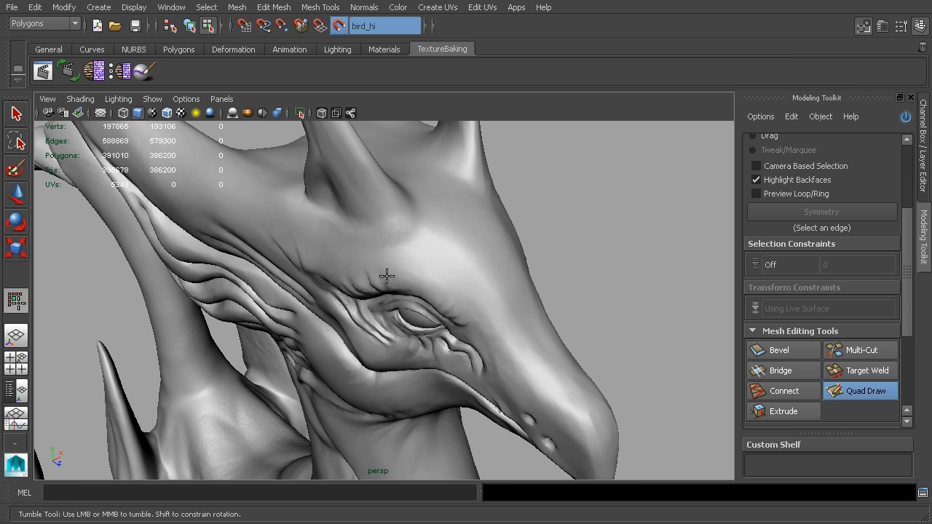
left_click(395, 284)
left_click(400, 256)
left_click(434, 261)
left_click(423, 289)
left_click(442, 310)
left_click(473, 333)
Place two rows of Quad Draw dots on the cheek, following the lower lip line below the eye
mouse_move(537, 353)
left_mouse_down("alt")
mouse_move(466, 235)
mouse_move(412, 235)
mouse_move(418, 247)
mouse_move(493, 260)
left_mouse_up("alt")
middle_click_drag(493, 259, 414, 262, "alt")
right_click_drag(414, 262, 457, 289, "alt")
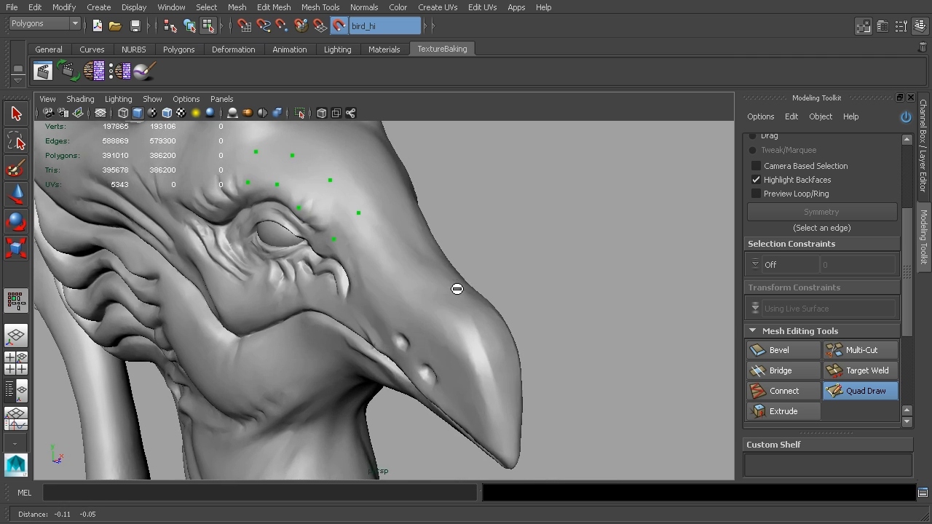
left_click_drag(457, 289, 462, 264, "alt")
right_click_drag(462, 264, 451, 233, "alt")
middle_click_drag(452, 233, 449, 199, "alt")
left_click(433, 207)
left_click(463, 212)
left_click(463, 234)
left_click(431, 239)
left_click(407, 214)
left_click(404, 249)
left_click(383, 225)
left_click(386, 256)
left_click(363, 237)
left_click(366, 268)
left_click(339, 245)
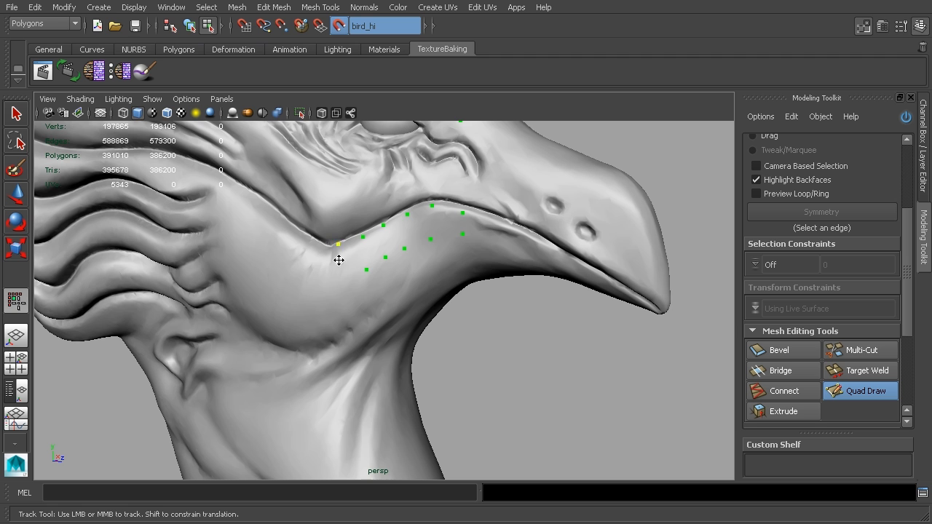
Adjust the upper brow dots and fill the two rows with three connected quads
mouse_move(352, 269)
left_mouse_down("alt")
mouse_move(495, 241)
mouse_move(502, 305)
mouse_move(488, 349)
mouse_move(462, 298)
mouse_move(480, 235)
mouse_move(481, 301)
mouse_move(502, 327)
left_mouse_up("alt")
mouse_move(490, 276)
left_mouse_down("alt")
mouse_move(471, 327)
mouse_move(460, 320)
mouse_move(502, 308)
mouse_move(442, 281)
left_mouse_up("alt")
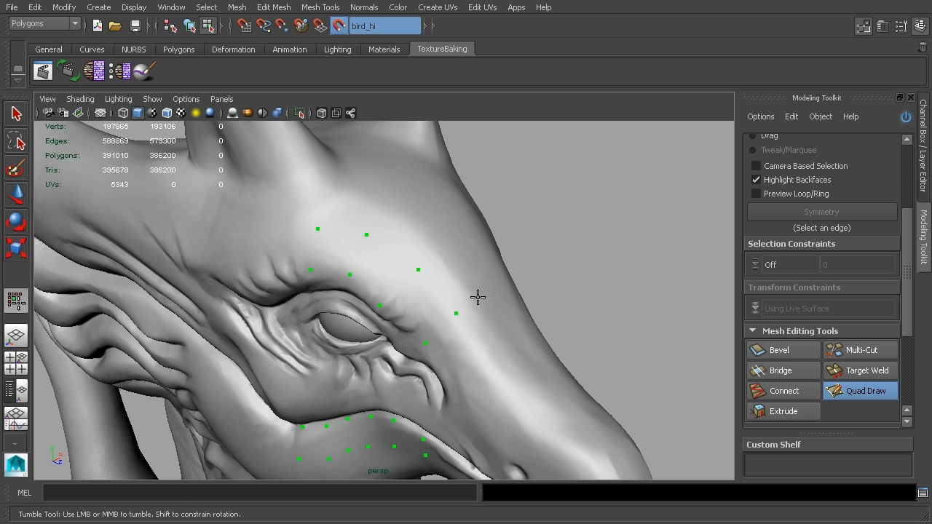
left_click(327, 240, "shift")
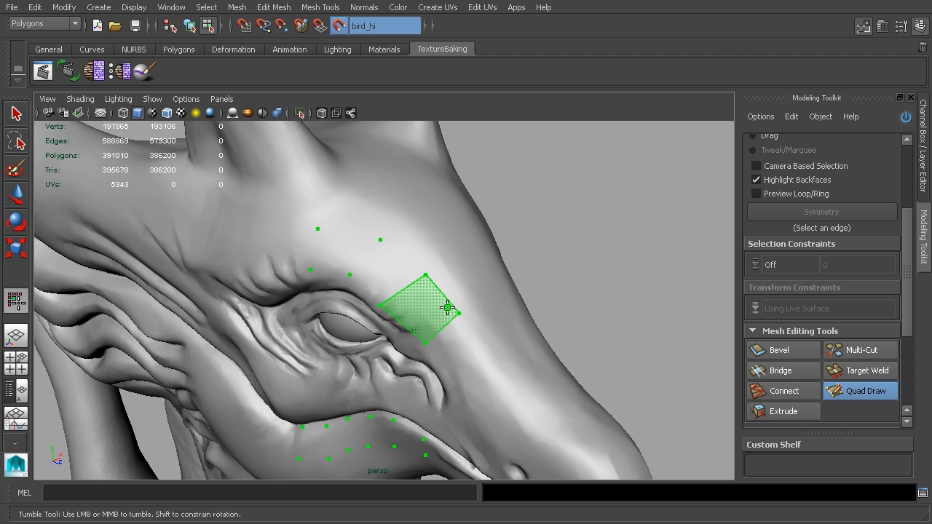
left_click(429, 309, "shift")
left_click(393, 273, "shift")
left_click(338, 252, "shift")
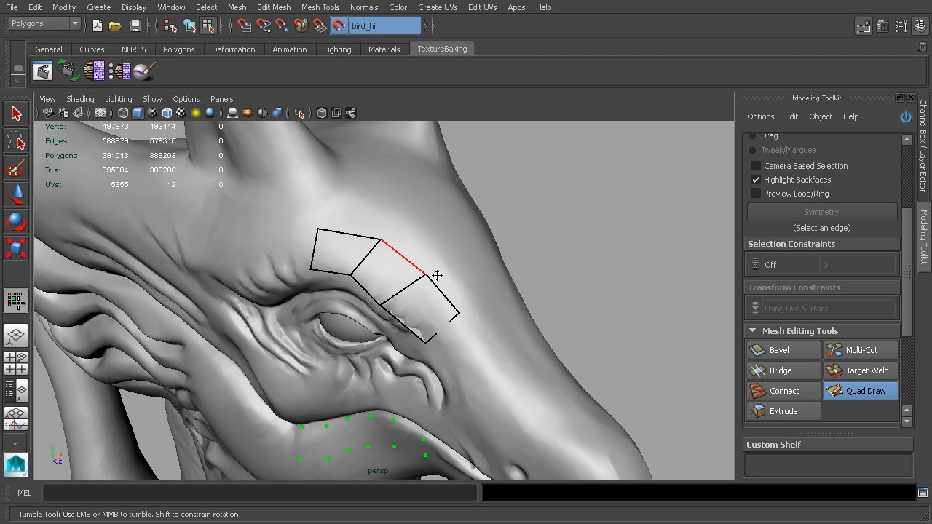
Extend the brow strip by two quads toward the back of the head and add a second row of four quads above it
left_click(278, 276, "shift")
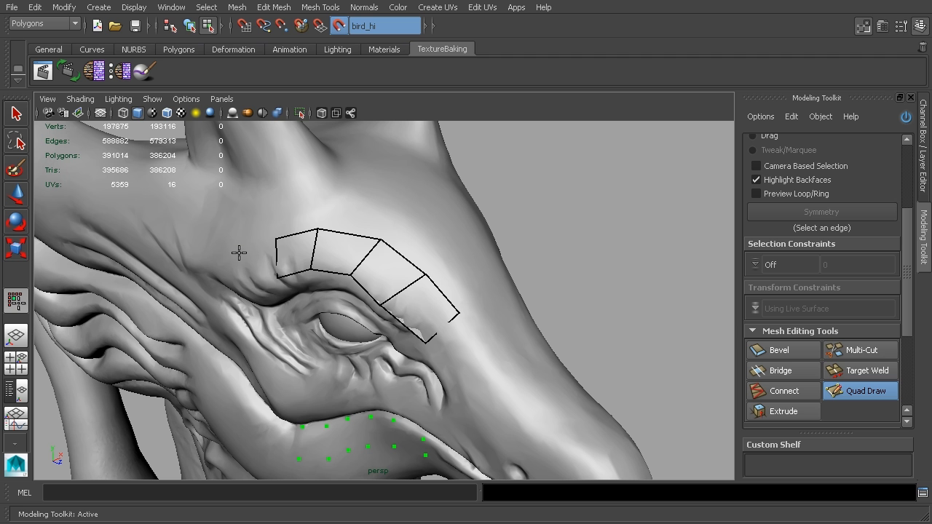
left_click(260, 261, "shift")
left_click(302, 210, "shift")
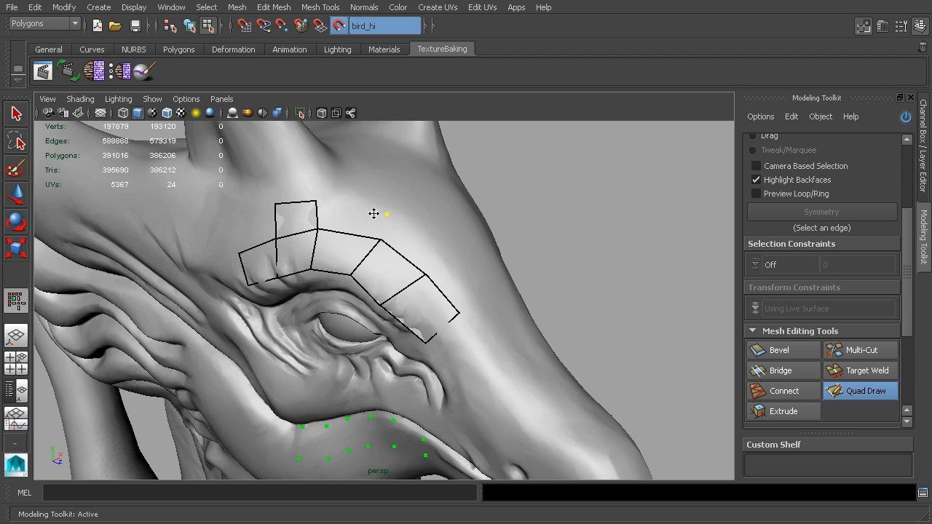
left_click(342, 210, "shift")
left_click(435, 248, "shift")
left_click(455, 285, "shift")
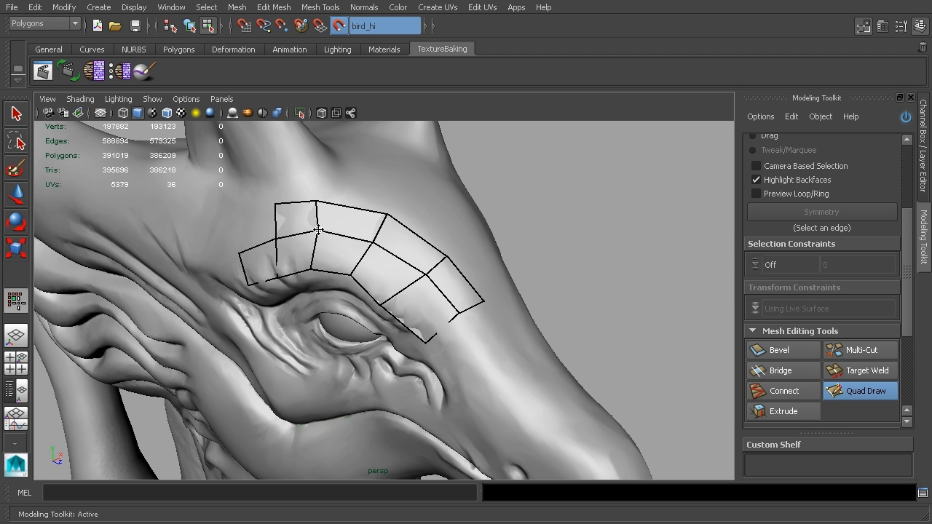
Relax the vertices shared by the two brow rows and reposition a vertex on the patch's upper border
mouse_move(333, 234)
left_mouse_down("shift")
mouse_move(323, 234)
mouse_move(394, 249)
mouse_move(430, 271)
mouse_move(457, 316)
mouse_move(380, 240)
mouse_move(364, 261)
mouse_move(380, 246)
mouse_move(330, 228)
left_mouse_up("shift")
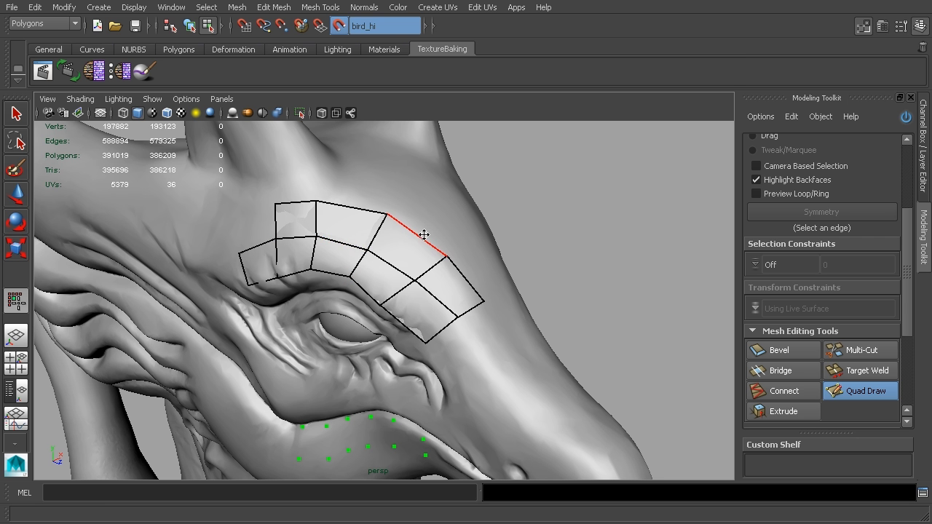
left_click_drag(443, 258, 379, 255, "alt")
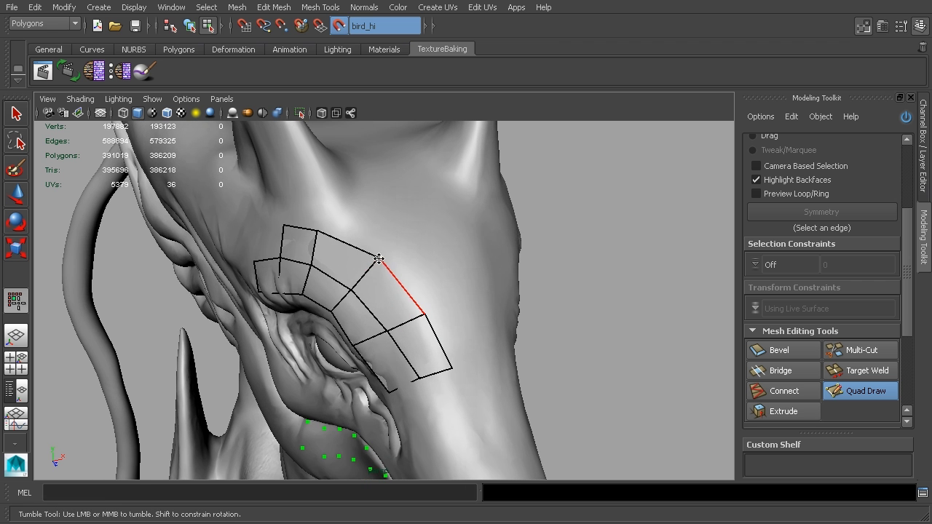
mouse_move(323, 226)
left_mouse_down("alt")
mouse_move(418, 289)
mouse_move(360, 295)
mouse_move(356, 329)
left_mouse_up("alt")
mouse_move(381, 254)
left_mouse_down()
mouse_move(466, 313)
mouse_move(483, 285)
mouse_move(368, 249)
left_mouse_up()
left_click_drag(327, 297, 395, 317, "alt")
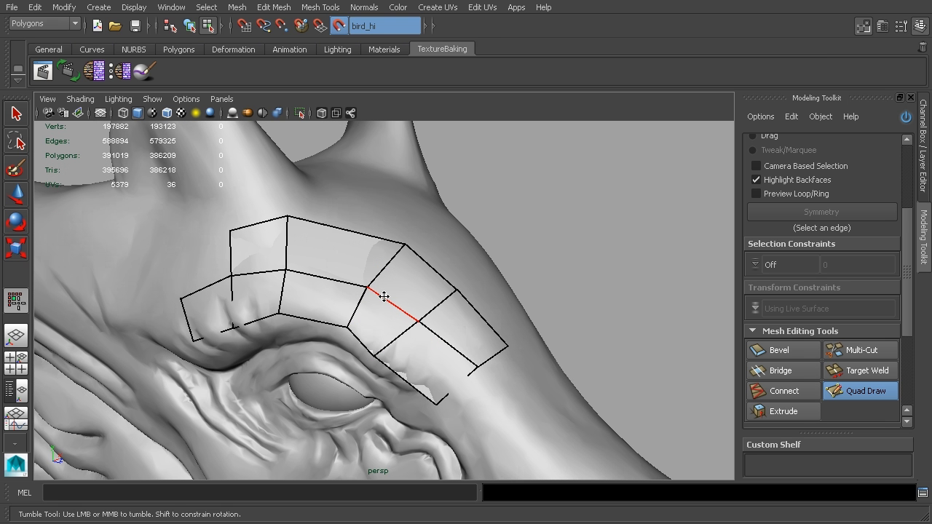
Insert an edge loop across the widest brow quads and even out the surrounding vertices by relaxing and moving them
left_click(326, 276, "ctrl")
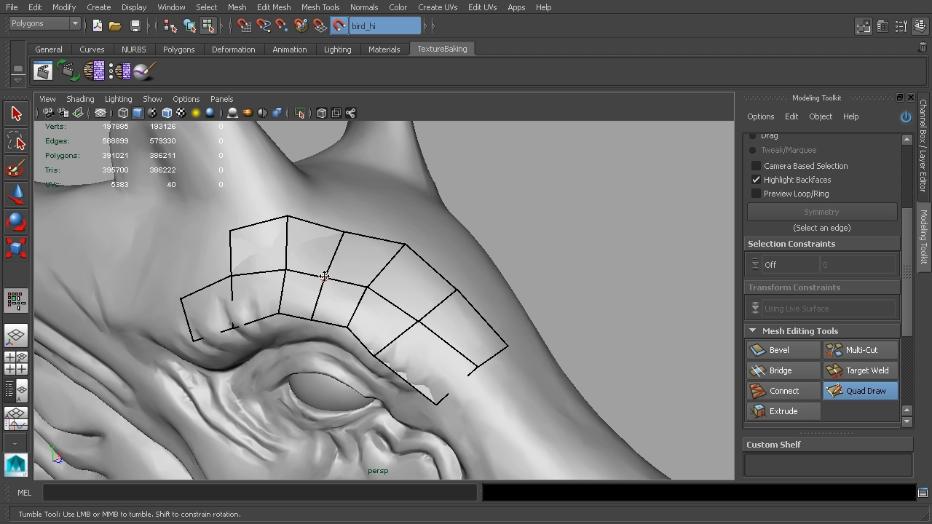
mouse_move(327, 281)
left_mouse_down("shift")
mouse_move(295, 271)
mouse_move(360, 280)
mouse_move(328, 271)
mouse_move(370, 302)
left_mouse_up("shift")
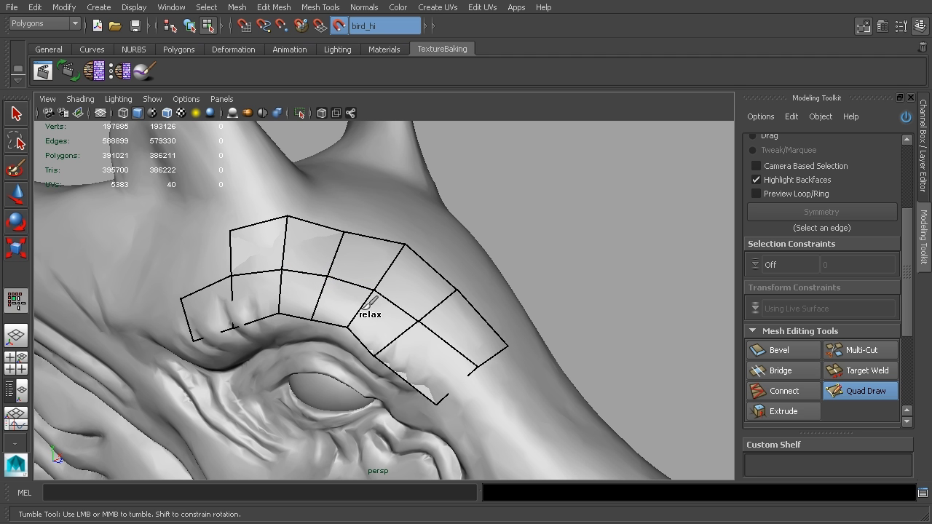
left_click_drag(345, 231, 349, 219)
left_click_drag(287, 215, 288, 221)
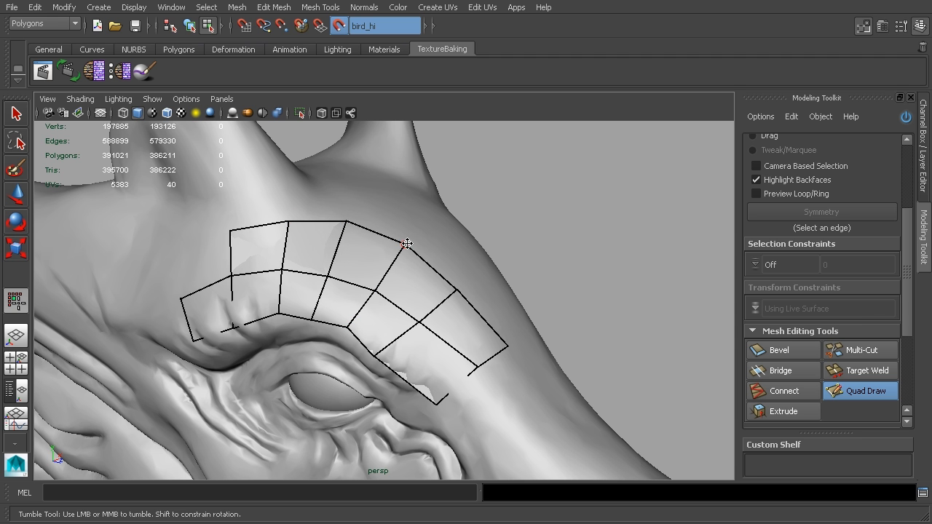
left_click_drag(407, 243, 410, 246)
left_click_drag(346, 327, 384, 355)
left_click_drag(439, 406, 437, 395)
mouse_move(478, 367)
left_mouse_down()
mouse_move(464, 373)
mouse_move(510, 377)
mouse_move(466, 371)
mouse_move(483, 380)
mouse_move(496, 364)
mouse_move(491, 372)
mouse_move(489, 356)
mouse_move(502, 368)
left_mouse_up()
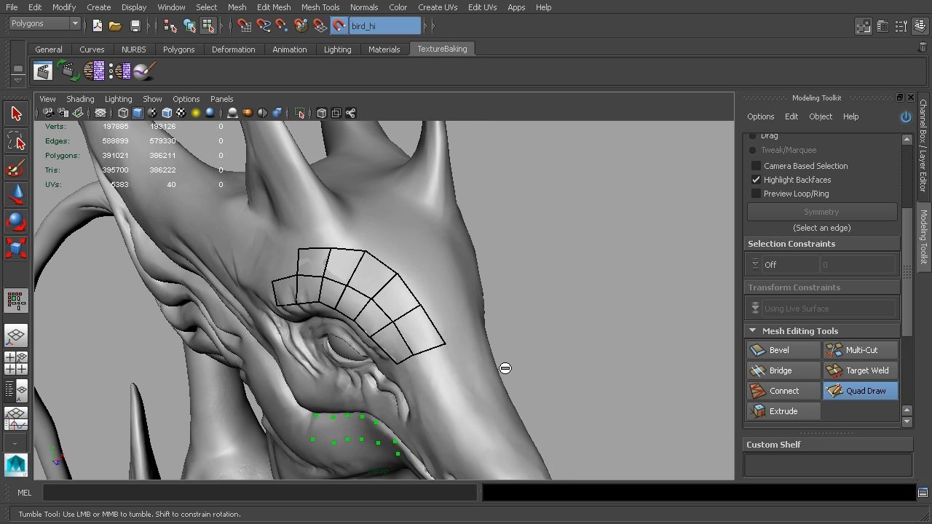
Insert an edge loop lengthwise along the middle of the upper row of brow quads
left_click_drag(470, 331, 454, 327, "alt")
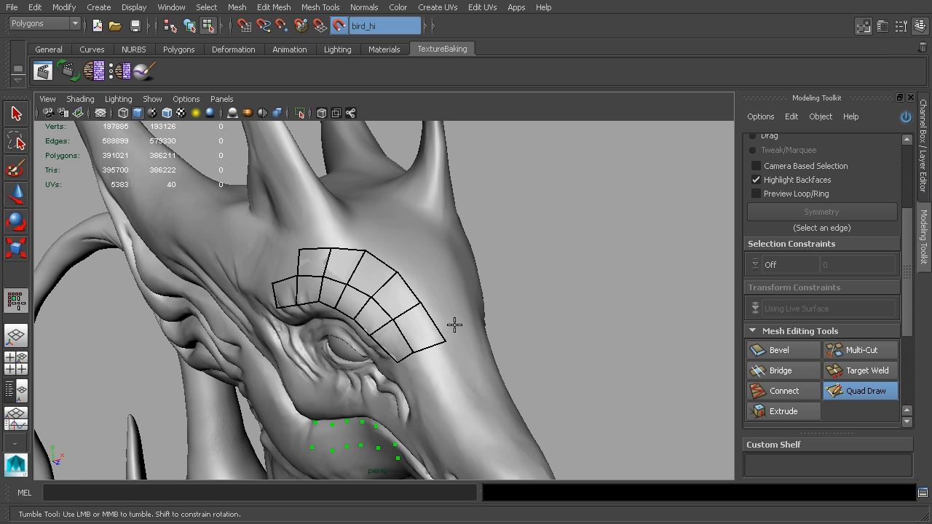
key("shift")
right_click_drag(454, 318, 470, 339, "alt")
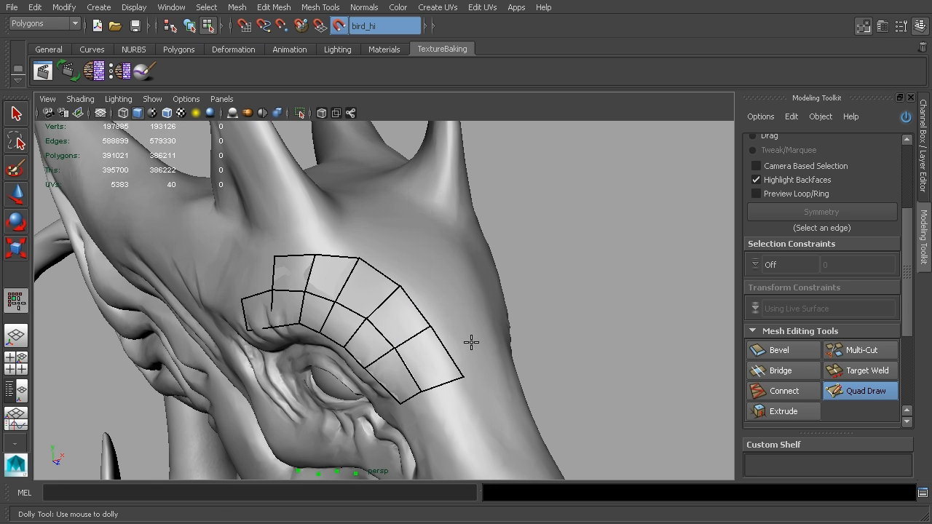
left_click(405, 342, "ctrl")
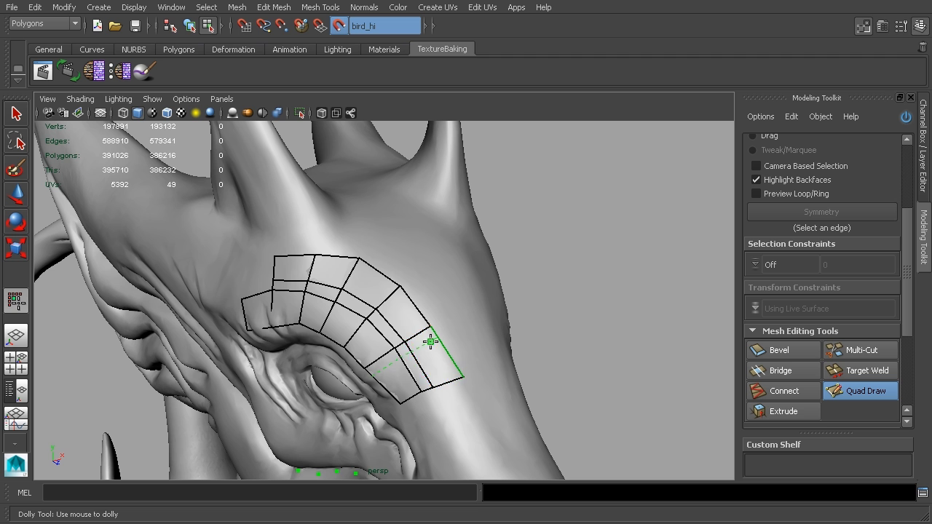
key("ctrl+z")
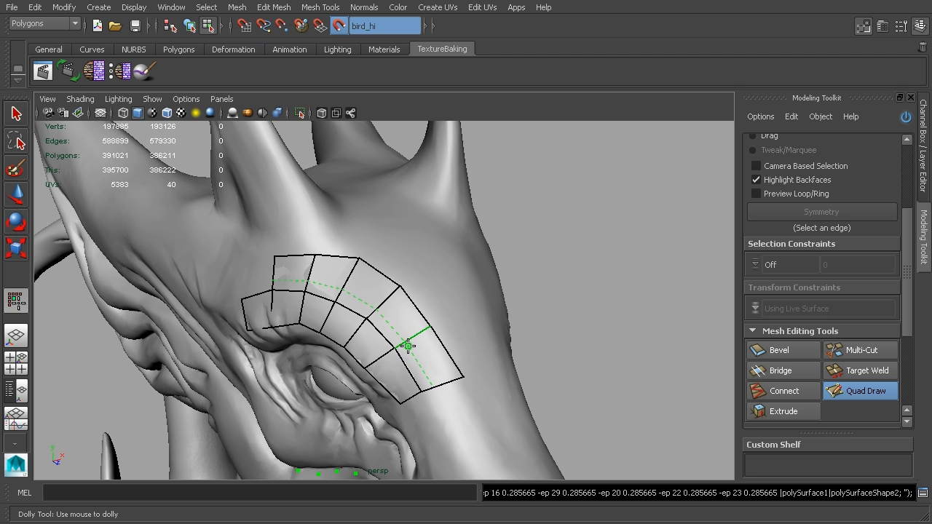
left_click(409, 344, "ctrl")
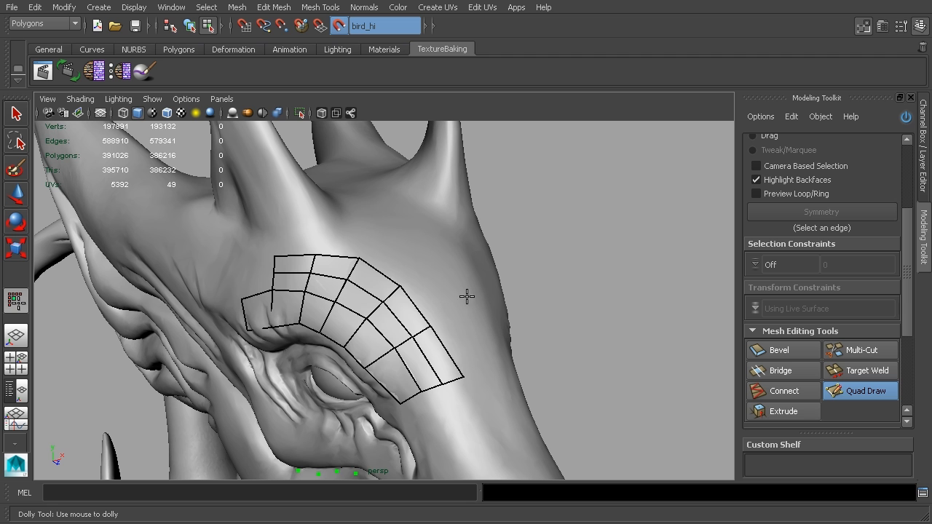
Open the Modeling Toolkit preferences and review the Quad Draw mouse and key assignments
left_click(759, 116)
left_click(774, 155)
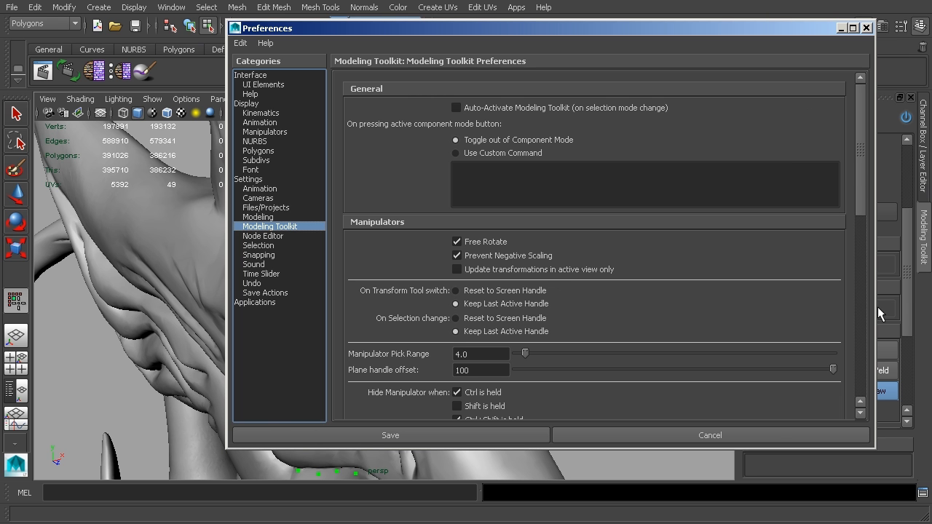
left_click_drag(857, 169, 878, 349)
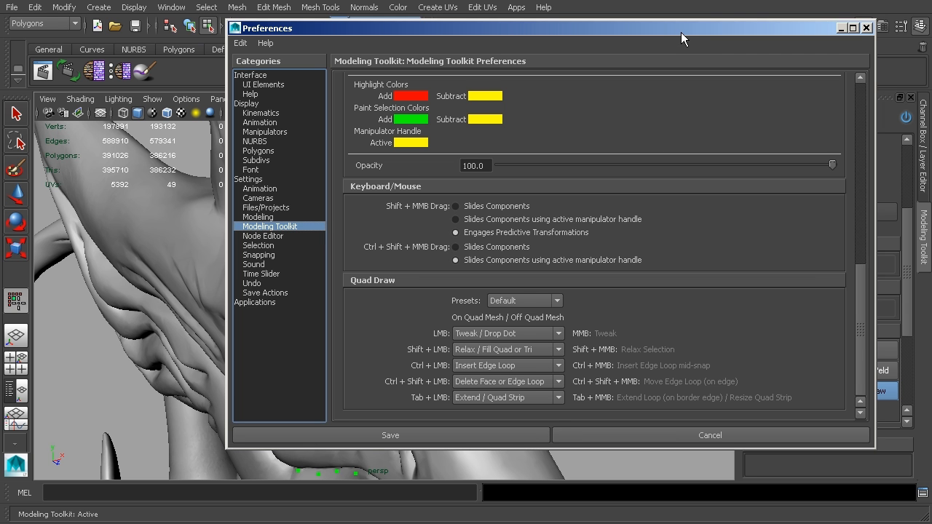
left_click_drag(679, 29, 686, 29)
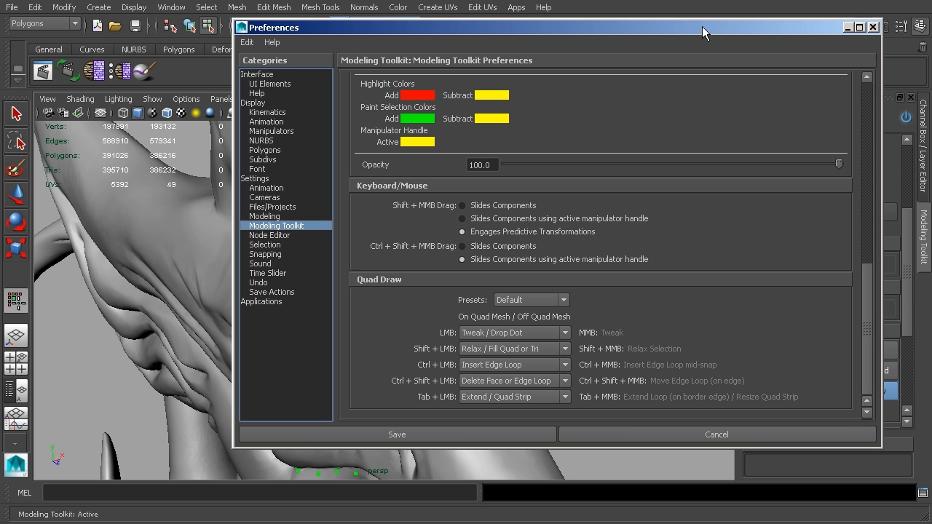
left_click_drag(702, 26, 931, 26)
Replace the crosswise edge loop at the bend of the brow patch with two spaced edge loops
left_click_drag(375, 311, 381, 349, "alt")
scroll(394, 307, "up", 3)
key("ctrl")
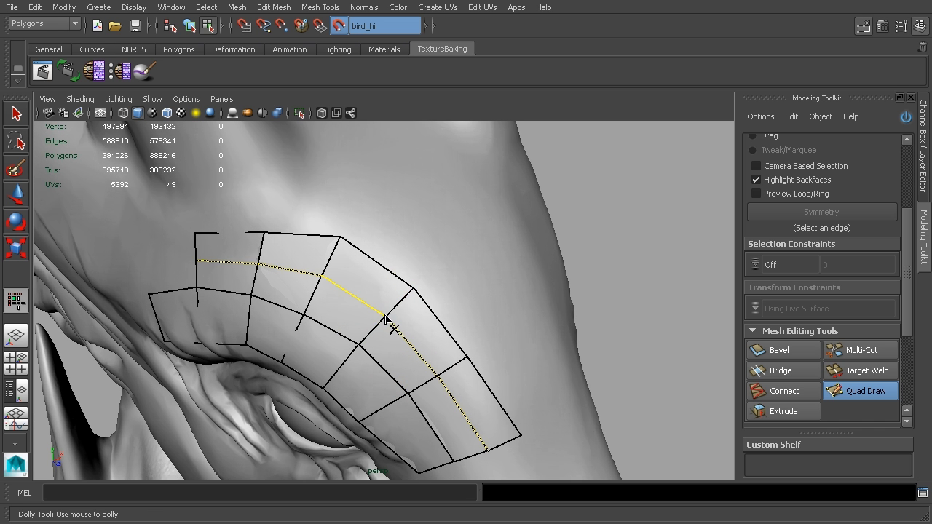
left_click(386, 318, "ctrl")
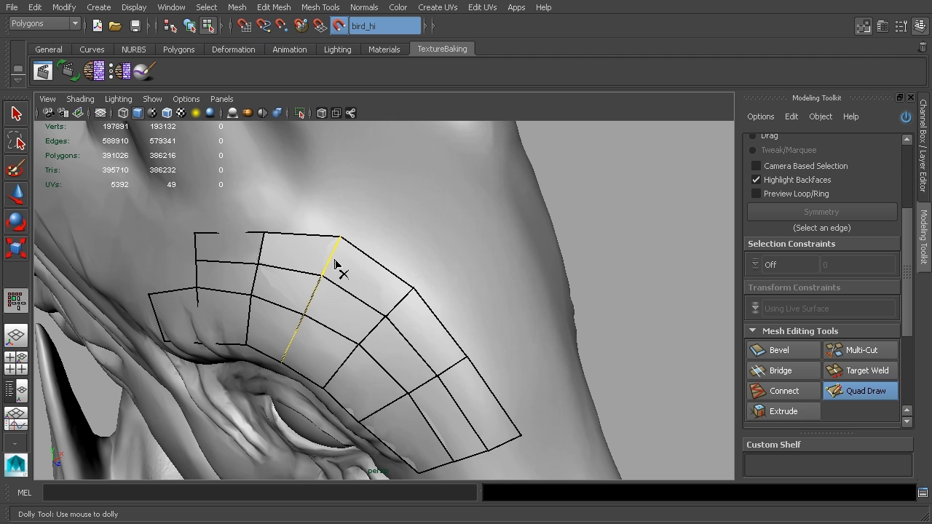
left_click(332, 270, "ctrl+shift")
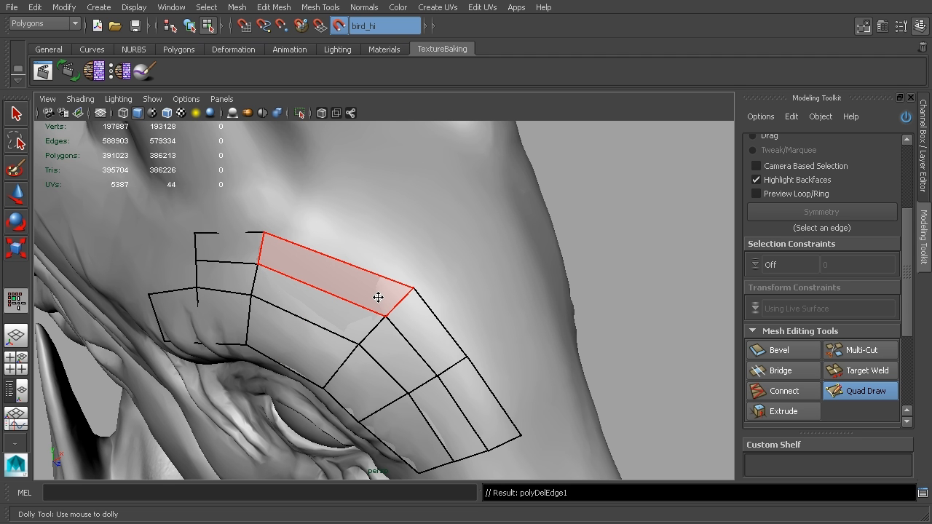
left_click(296, 269, "ctrl")
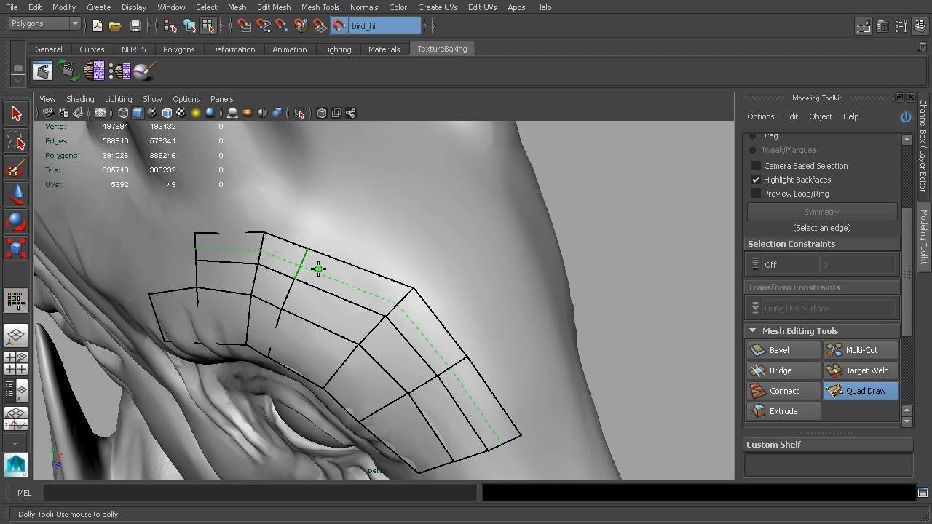
left_click(357, 284, "ctrl")
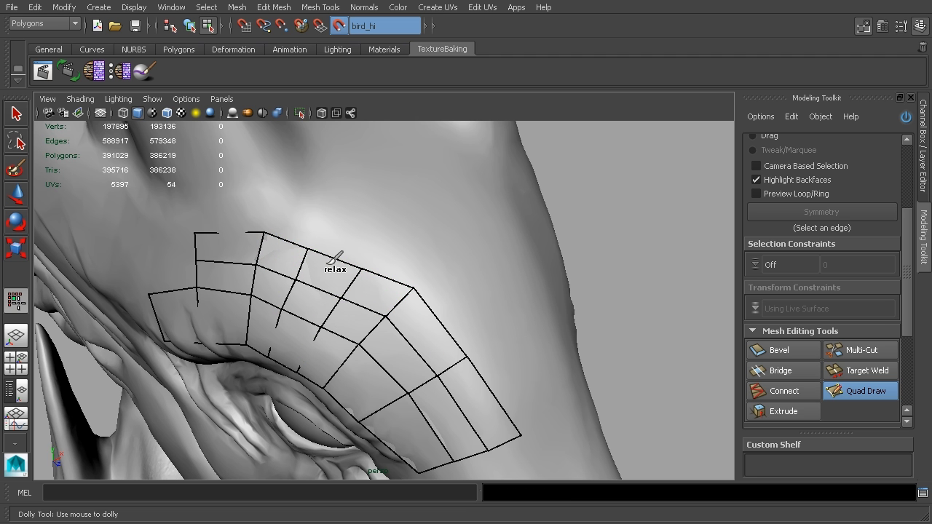
Relax the brow patch's upper border and move the new loops' inner vertices to follow the brow's curve
left_click_drag(357, 266, 312, 240, "shift")
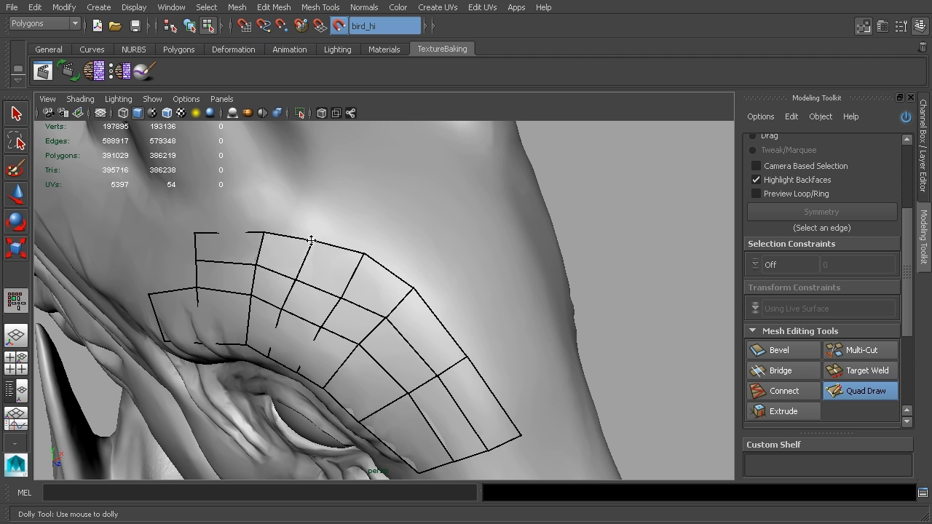
left_click_drag(302, 280, 311, 267)
left_click_drag(346, 298, 355, 285)
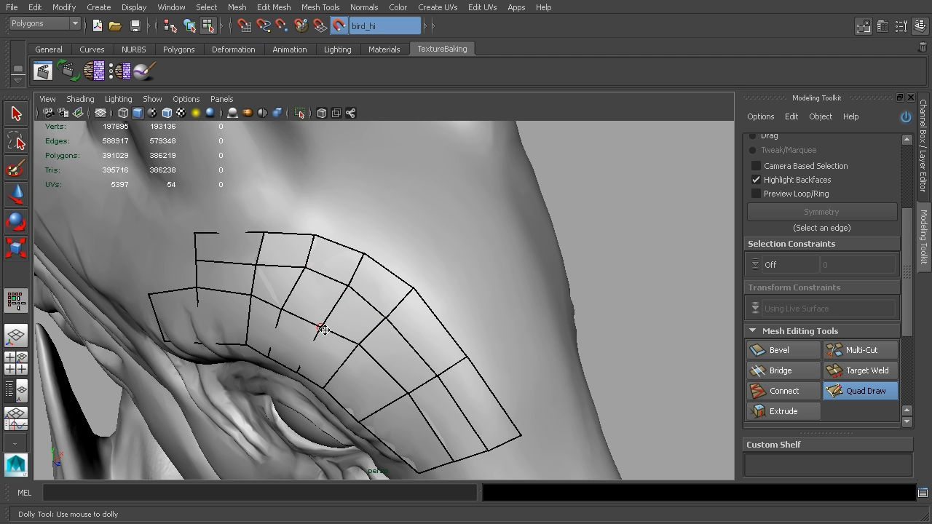
left_click_drag(324, 328, 337, 320)
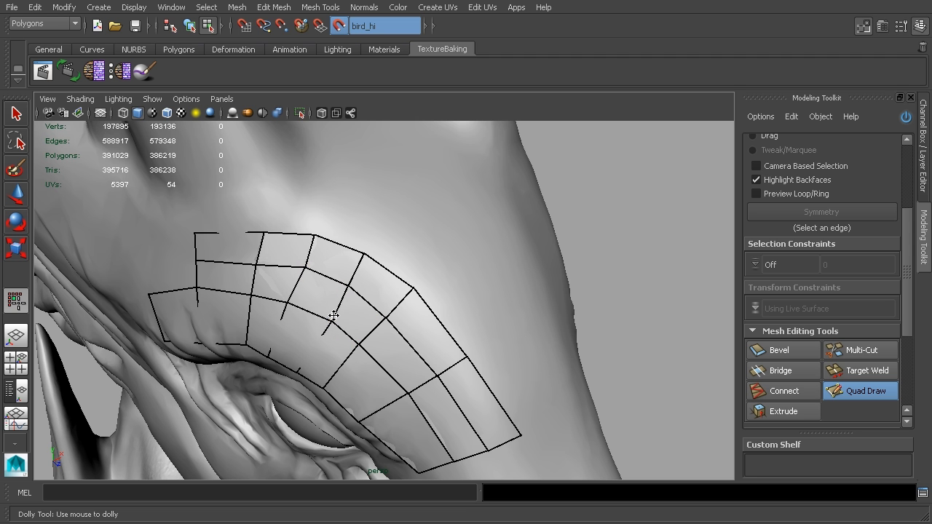
Insert an edge loop lengthwise along the middle of the lower row of brow quads
left_click(342, 367, "ctrl")
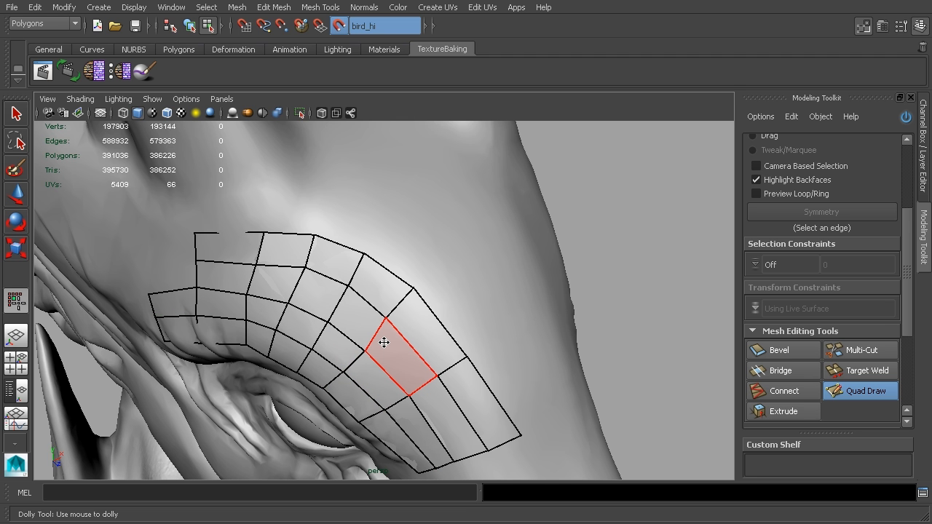
Try deleting a group of brow faces and a single brow face, undoing each deletion
left_click(420, 295, "ctrl+shift")
key("ctrl+z")
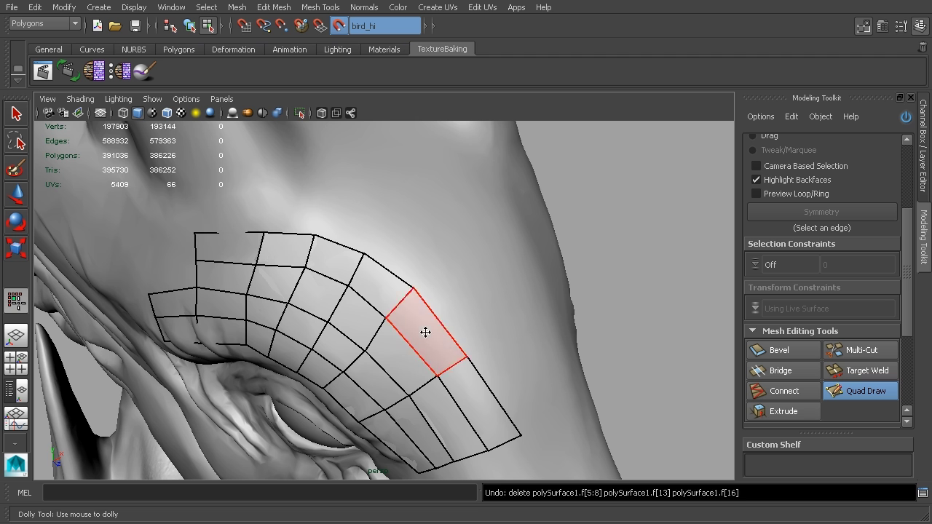
left_click(441, 370, "ctrl")
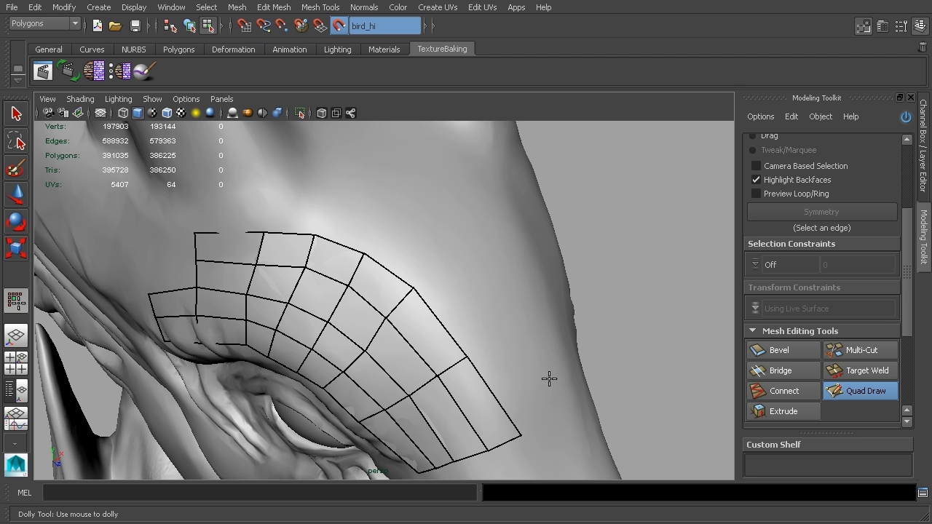
key("ctrl+z")
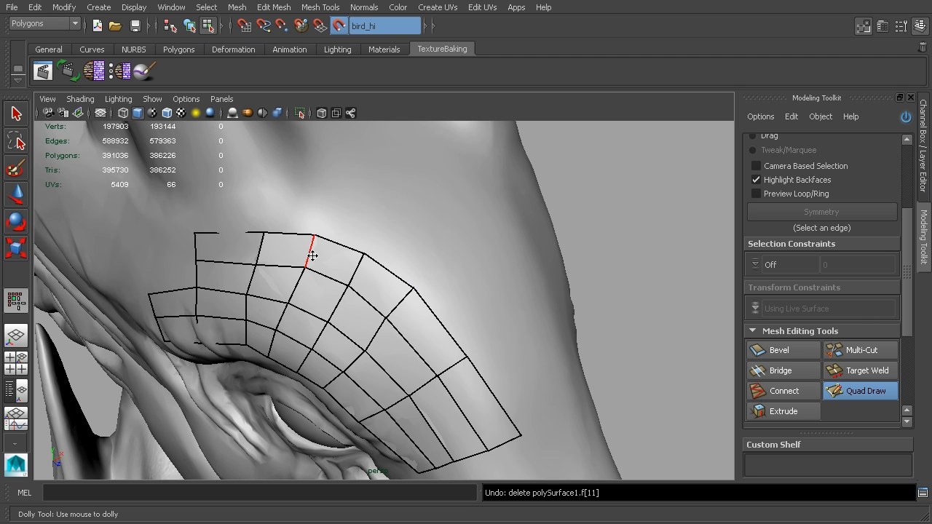
Extend two neighbouring edges at the bend of the brow patch's upper border outward into single quads
mouse_move(362, 259)
left_mouse_down("ctrl")
mouse_move(401, 281)
mouse_move(410, 247)
left_mouse_up("ctrl")
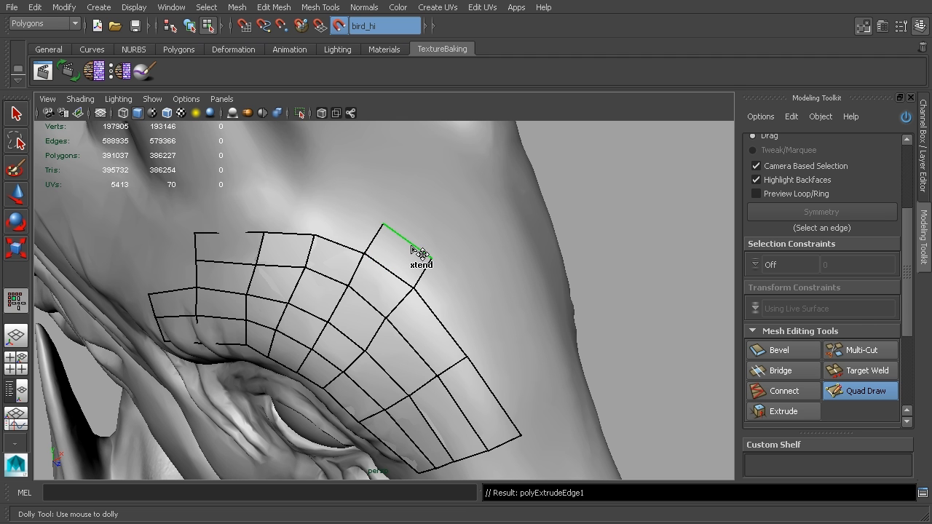
left_click_drag(346, 244, 364, 211, "ctrl")
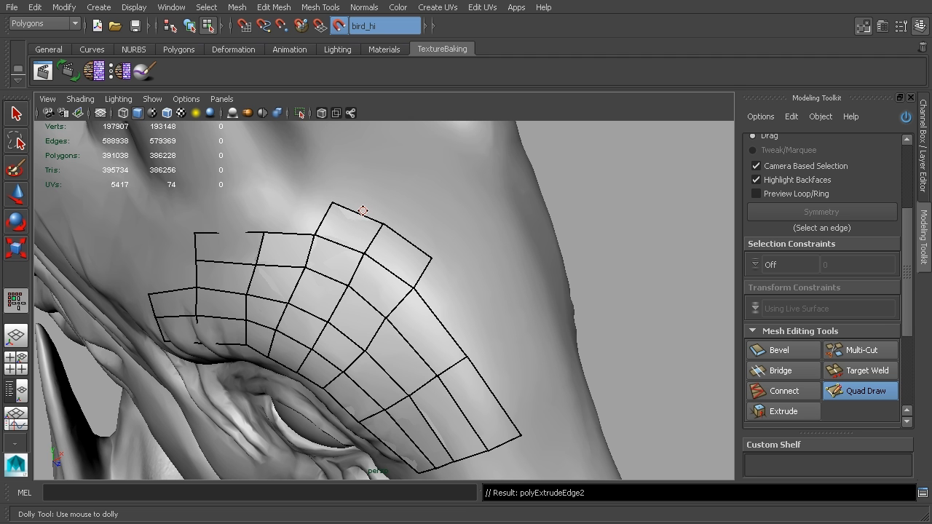
Set the Quad Draw Extend mode to Loop and extend the remaining upper border edges on both sides of the new quads
scroll(909, 301, "down", 1)
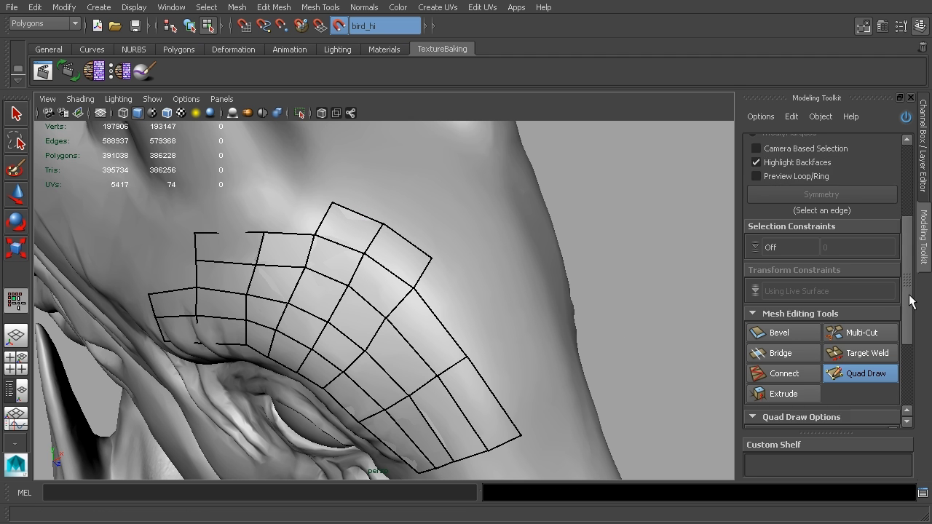
scroll(910, 300, "down", 6)
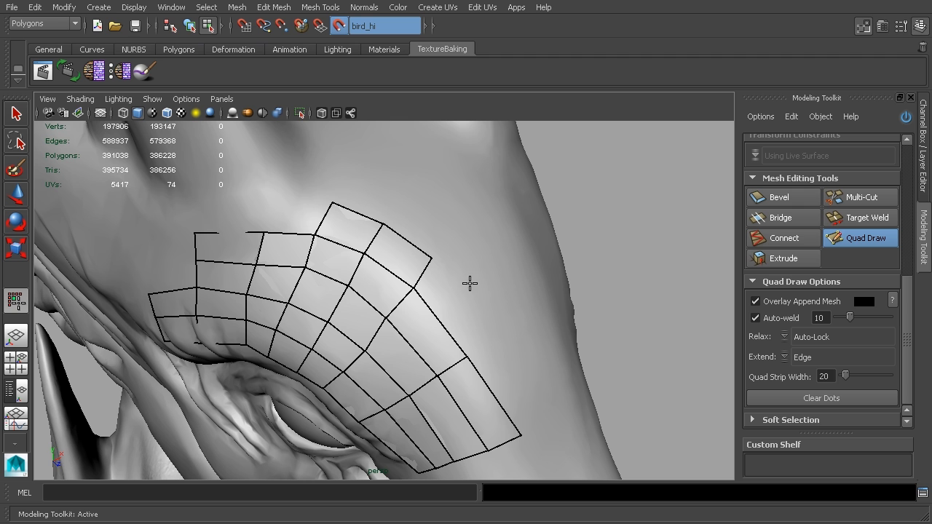
right_click(412, 246, "ctrl+shift")
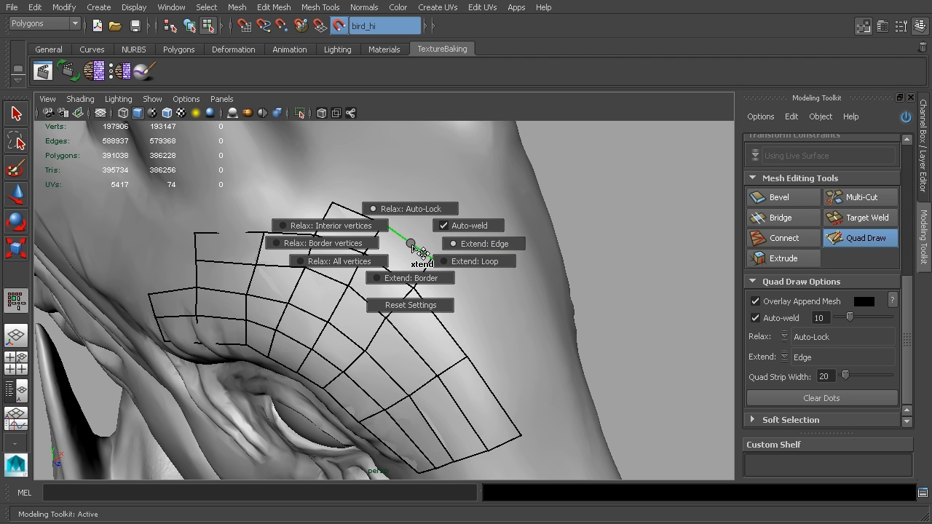
left_click(455, 261)
left_click_drag(456, 336, 477, 301)
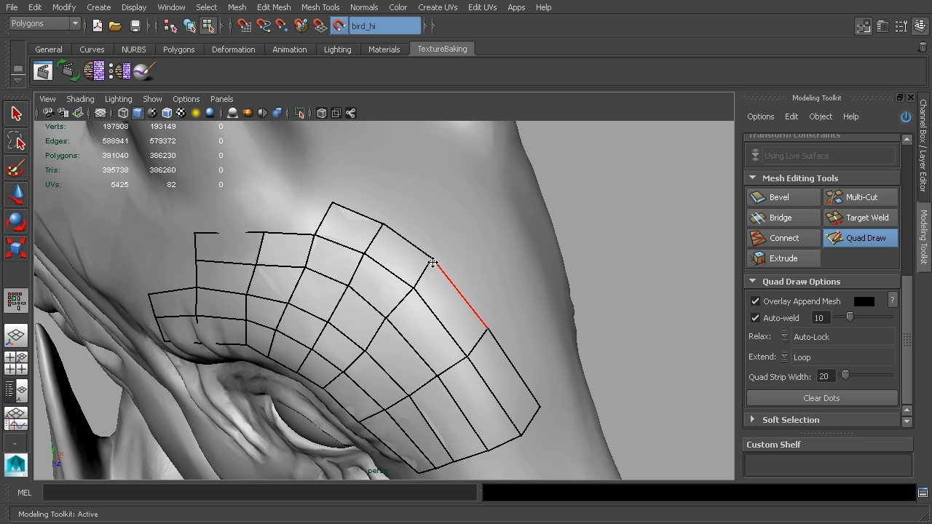
left_click_drag(308, 216, 291, 194)
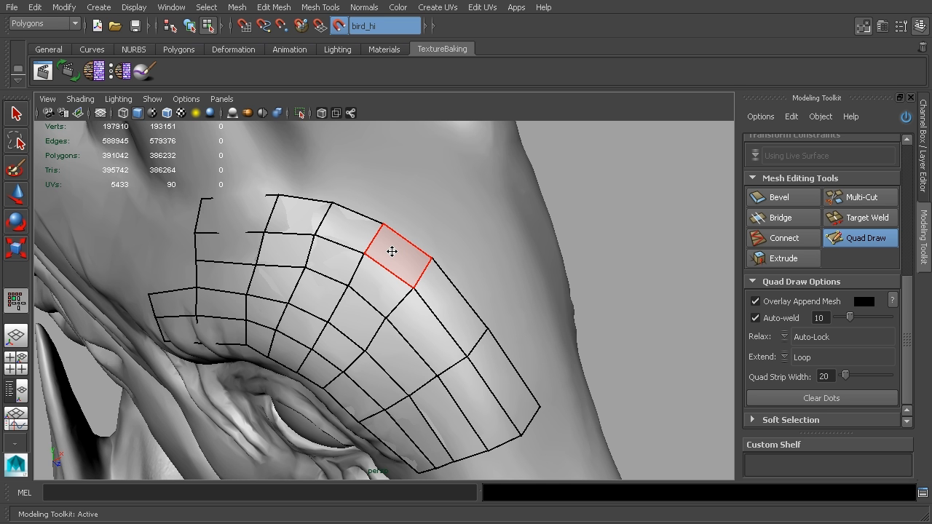
Draw a narrow quad strip down the back part of the creature's neck with the existing strip width of 20
right_click_drag(395, 255, 510, 281, "alt")
left_click_drag(515, 408, 551, 400, "alt")
middle_click_drag(552, 400, 588, 134, "alt")
left_click_drag(588, 134, 440, 159, "alt")
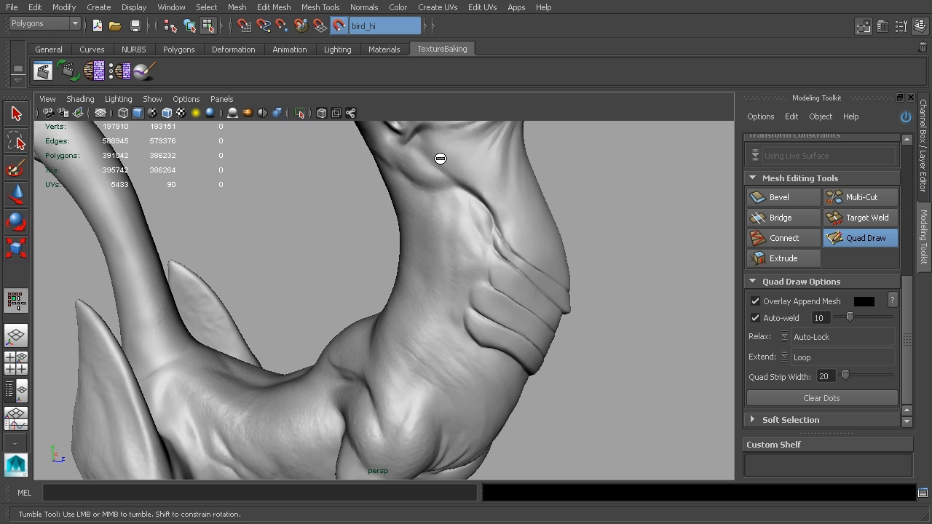
left_click_drag(435, 296, 398, 150, "alt")
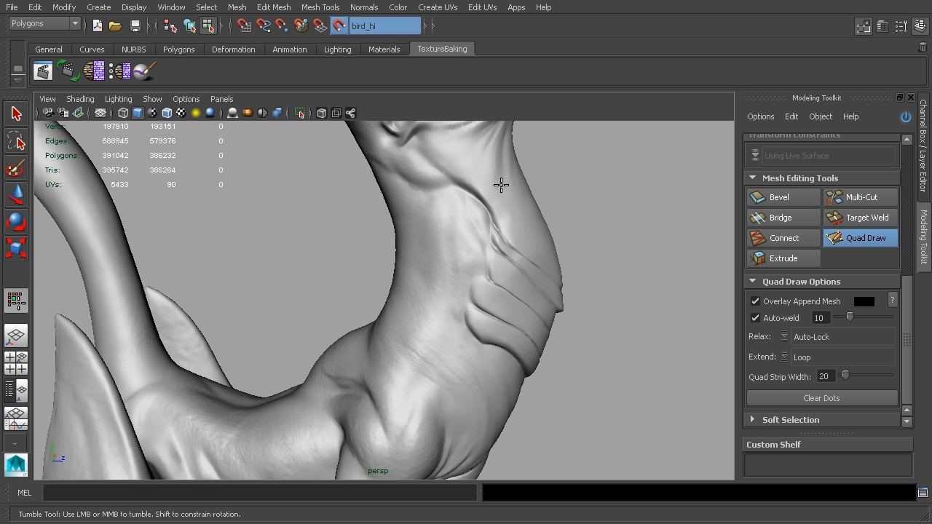
mouse_move(576, 257)
left_mouse_down("alt")
mouse_move(583, 235)
mouse_move(591, 296)
mouse_move(576, 287)
left_mouse_up("alt")
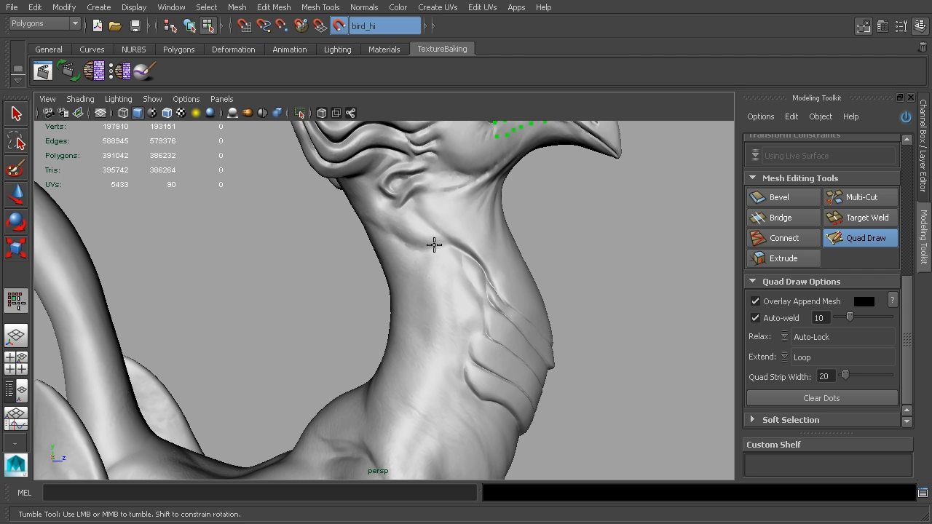
key("Tab")
mouse_move(401, 214)
left_mouse_down()
mouse_move(423, 328)
mouse_move(388, 426)
left_mouse_up()
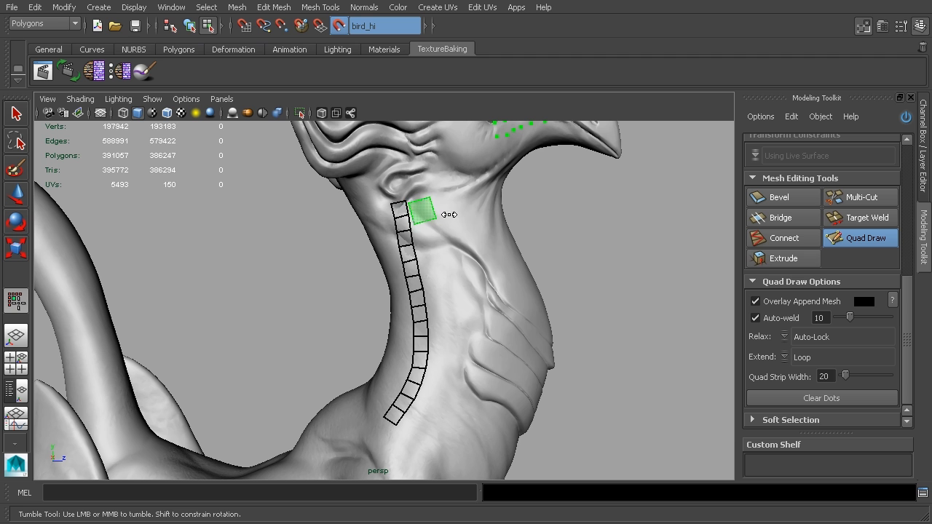
Increase the Quad Strip Width to 40 and draw a wider strip down the neck in front of the narrow one
middle_click_drag(456, 216, 456, 216)
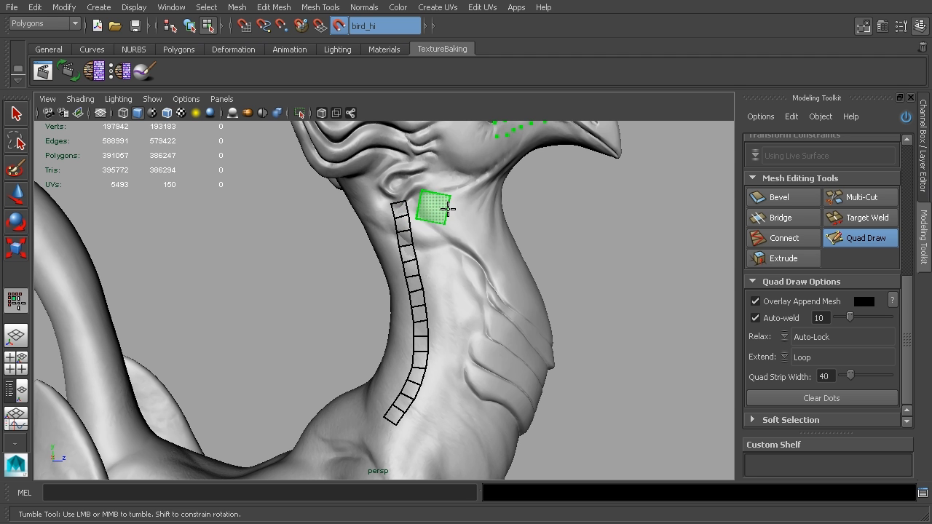
left_click_drag(436, 216, 451, 441)
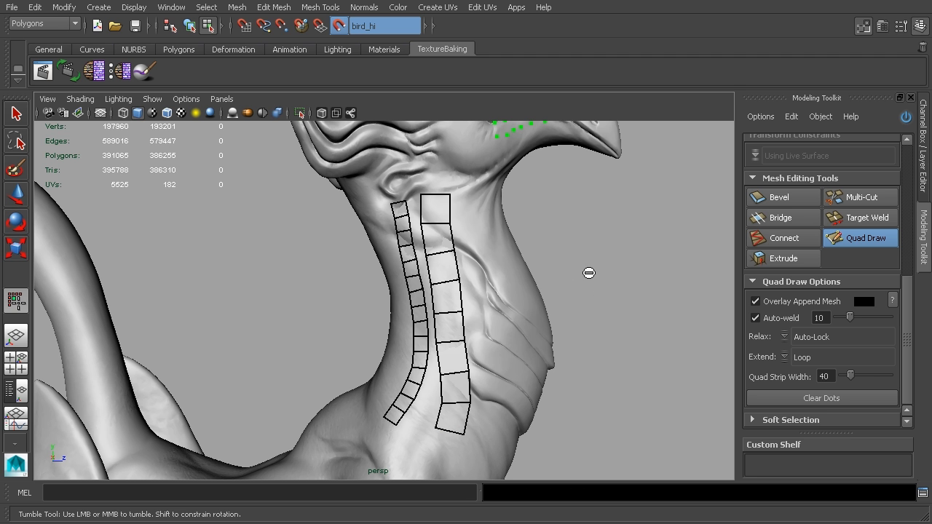
Draw a quad strip with a width of 40 down the opposite side of the neck, crossing the throat folds
mouse_move(621, 297)
left_mouse_down("alt")
mouse_move(364, 306)
mouse_move(493, 302)
mouse_move(465, 303)
left_mouse_up("alt")
right_click_drag(465, 303, 419, 283, "alt")
left_click_drag(511, 304, 502, 308, "alt")
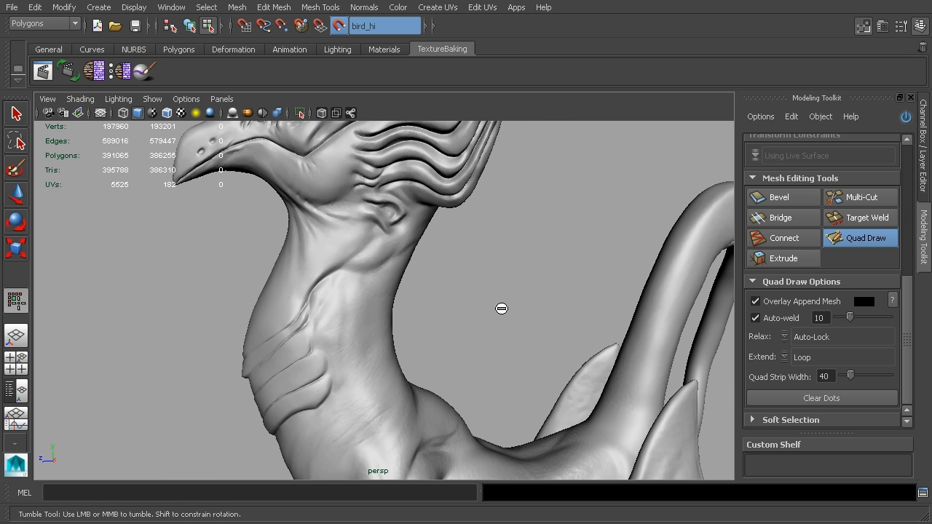
middle_click_drag(501, 308, 531, 291, "alt")
key("Tab")
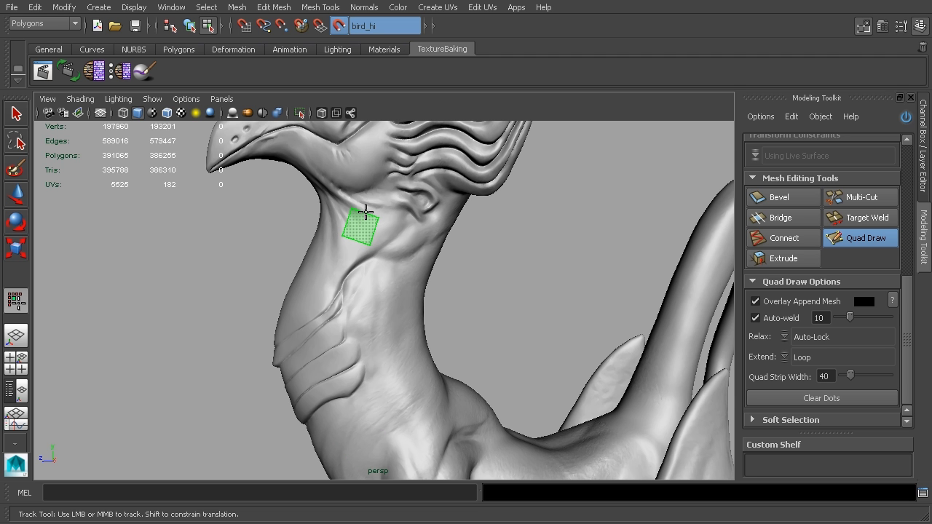
left_click_drag(366, 211, 359, 427)
Try to reposition the corner vertices of the new neck strip's uppermost quads and undo the latest changes
left_click_drag(351, 210, 353, 193)
left_click_drag(370, 244, 366, 251)
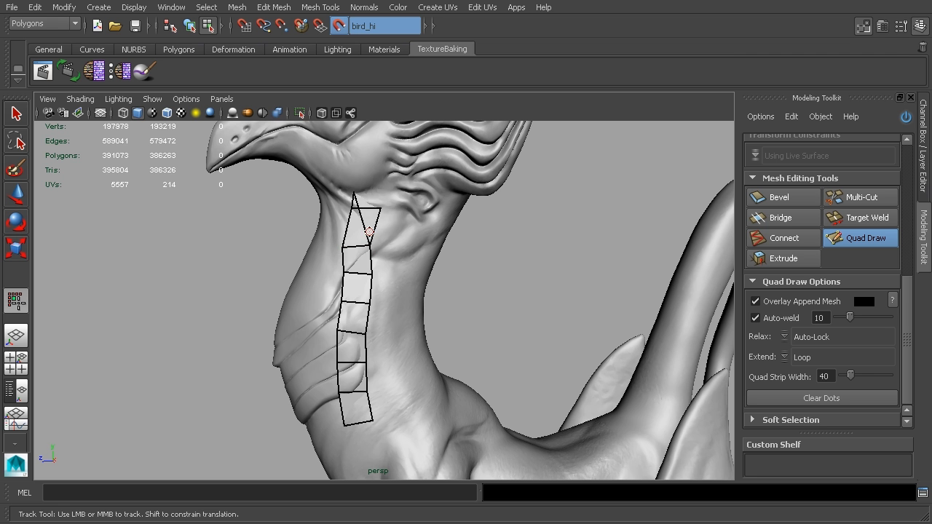
scroll(368, 242, "up", 3)
left_click_drag(356, 199, 326, 214)
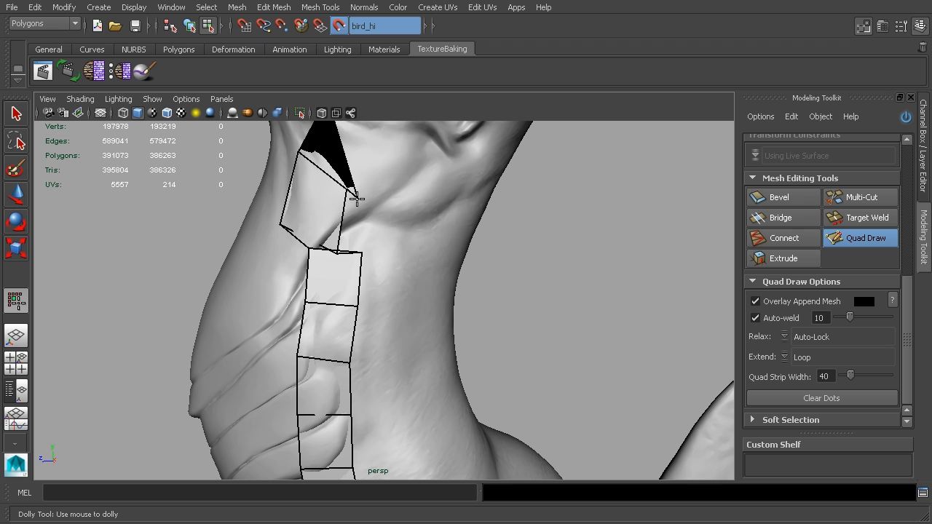
scroll(428, 206, "down", 4)
key("ctrl+z")
key("ctrl+z")
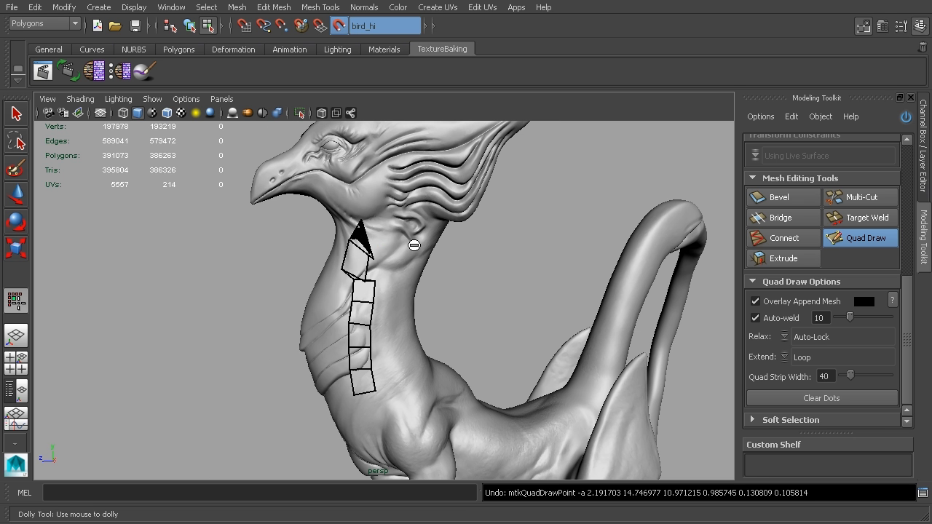
key("ctrl+z")
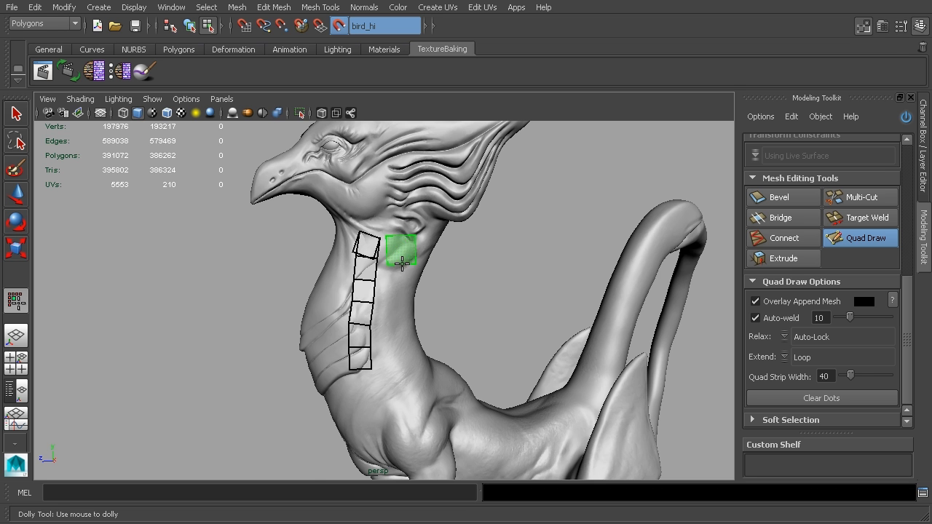
Reduce the Quad Strip Width to 32 and draw a narrower strip down the neck behind the wide one
scroll(431, 254, "up", 3)
middle_click_drag(420, 212, 415, 211)
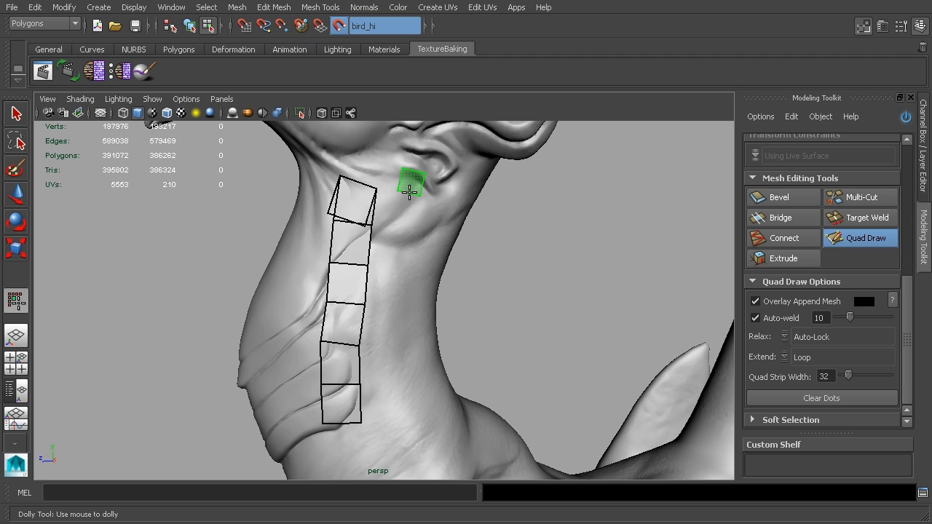
left_click_drag(409, 191, 392, 437)
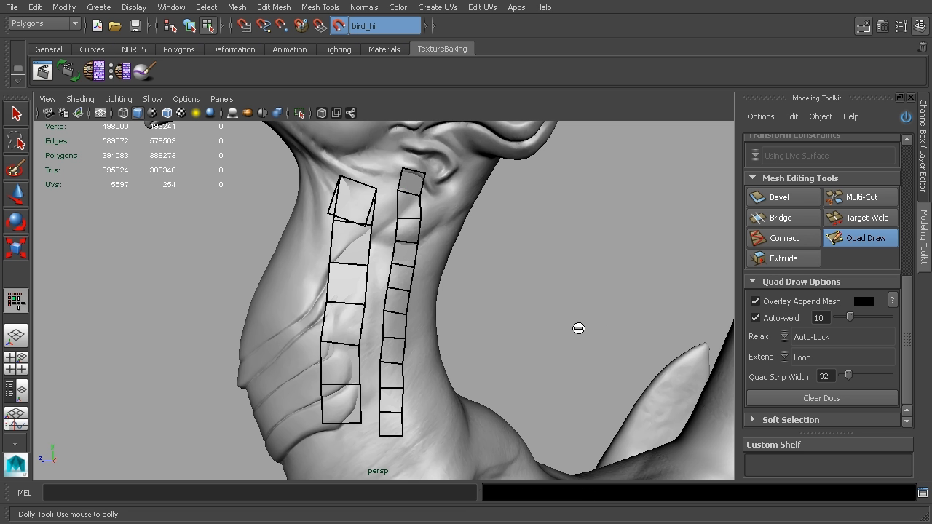
Draw another parallel quad strip of width 32 up the neck from its base to below the ear
left_click_drag(602, 315, 395, 378, "alt")
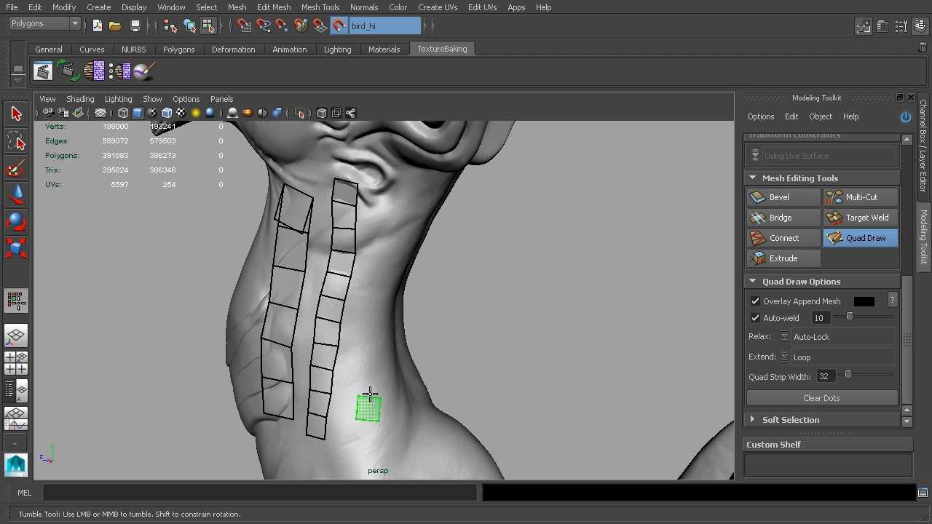
left_click_drag(365, 435, 389, 201)
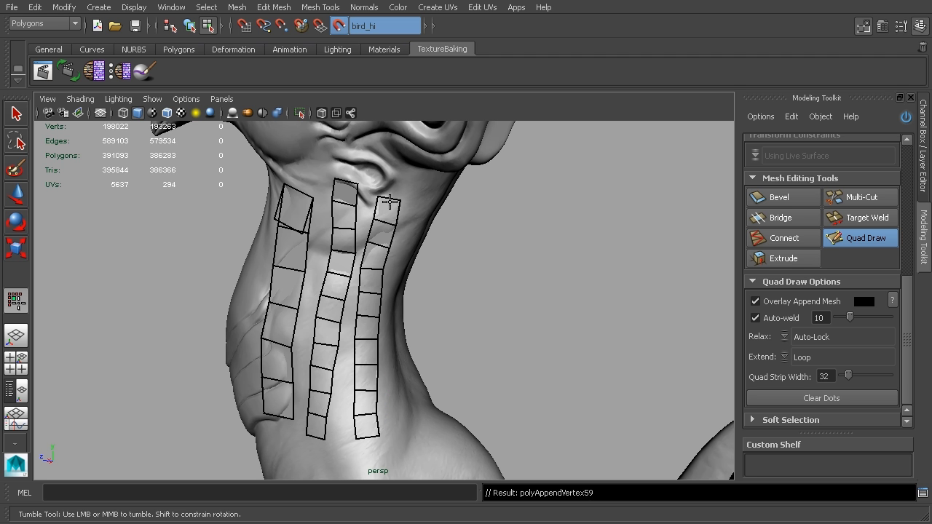
Fill the gap between the two narrow neck strips with seven bridging quads, working along their facing edges
right_click_drag(539, 439, 621, 323, "alt")
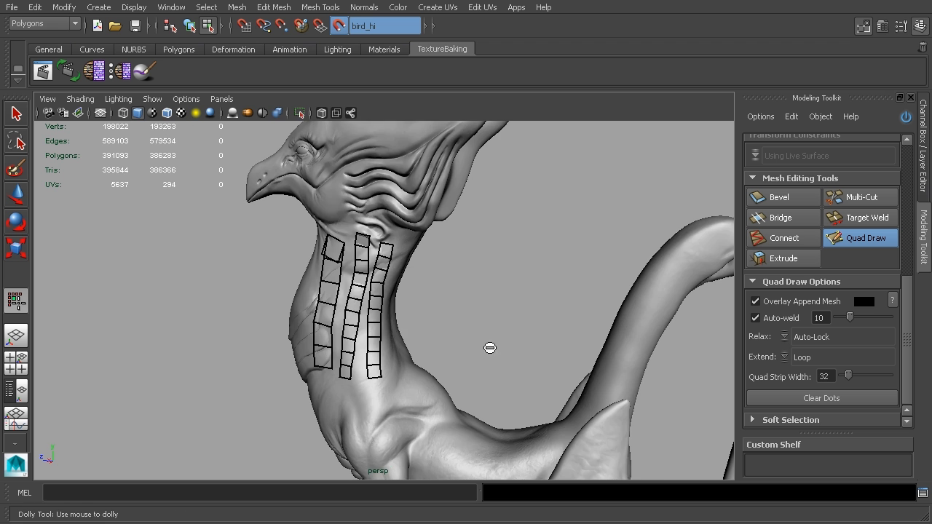
scroll(495, 321, "up", 5)
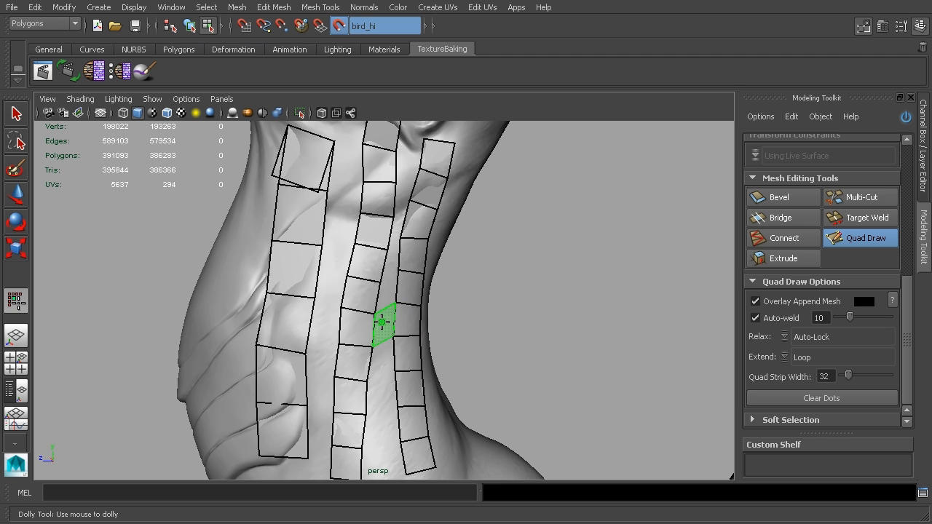
left_click(382, 357, "shift")
left_click(382, 360, "shift")
left_click(380, 393, "shift")
left_click(386, 426, "shift")
left_click(388, 290, "shift")
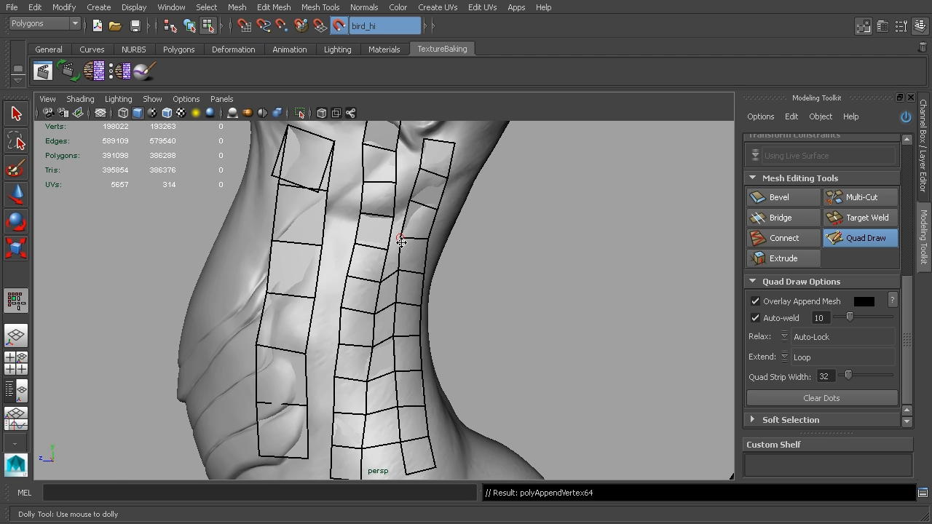
scroll(394, 247, "up", 2)
left_click(394, 248, "shift")
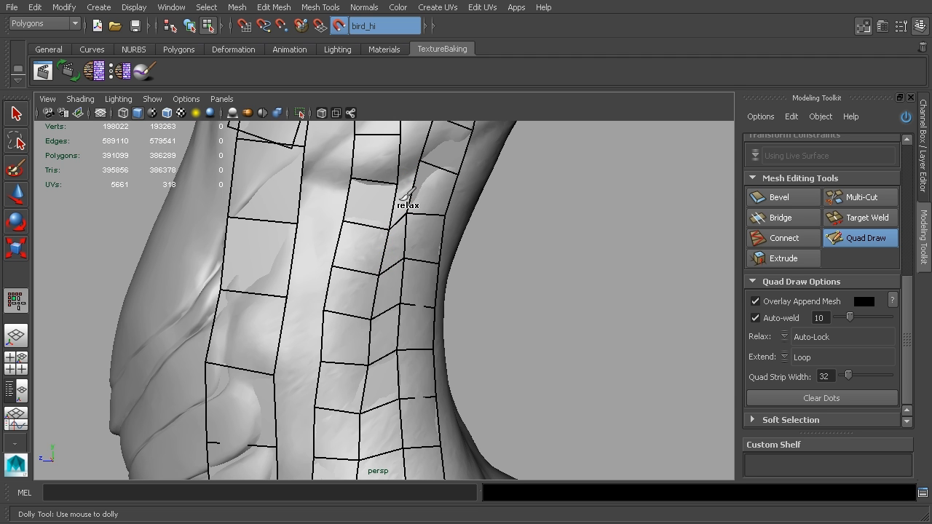
left_click(412, 200, "shift")
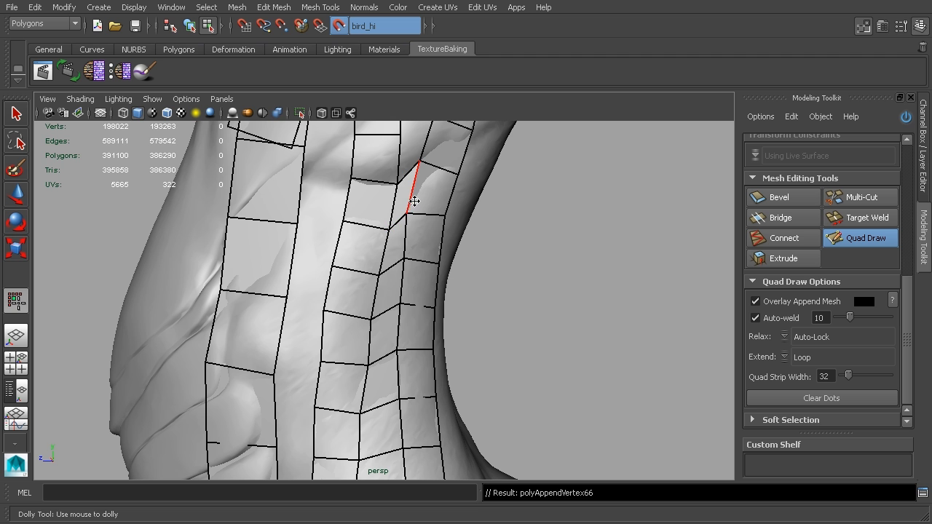
Relax the vertices along the filled section between the two narrow neck strips to even out the quads
mouse_move(413, 212)
left_mouse_down("shift")
mouse_move(410, 221)
mouse_move(397, 182)
left_mouse_up("shift")
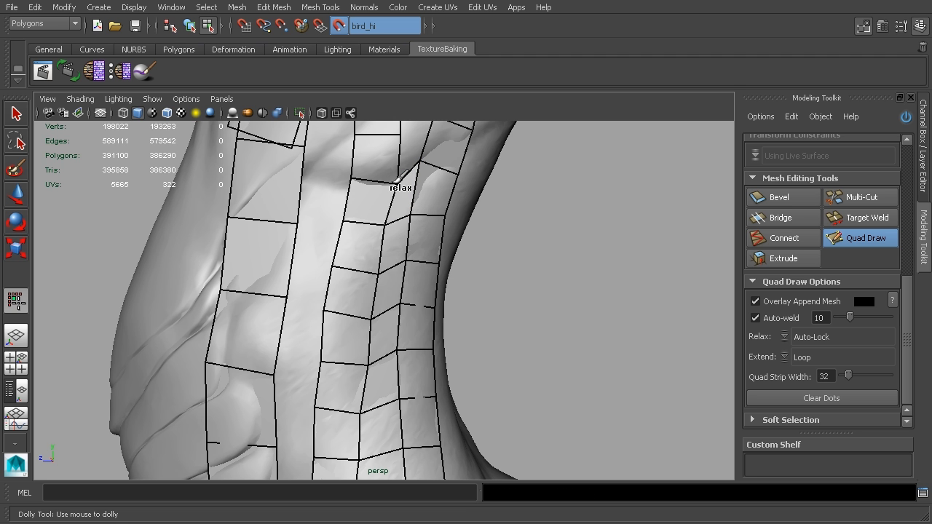
mouse_move(408, 235)
left_mouse_down("shift")
mouse_move(391, 291)
mouse_move(391, 416)
mouse_move(410, 369)
mouse_move(407, 430)
mouse_move(386, 435)
left_mouse_up("shift")
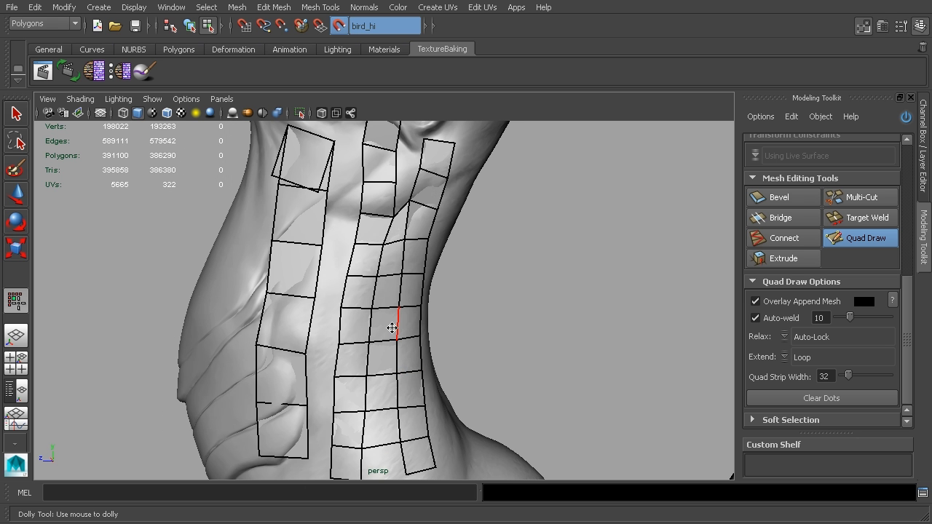
scroll(460, 314, "down", 3)
left_click_drag(459, 314, 673, 291, "alt")
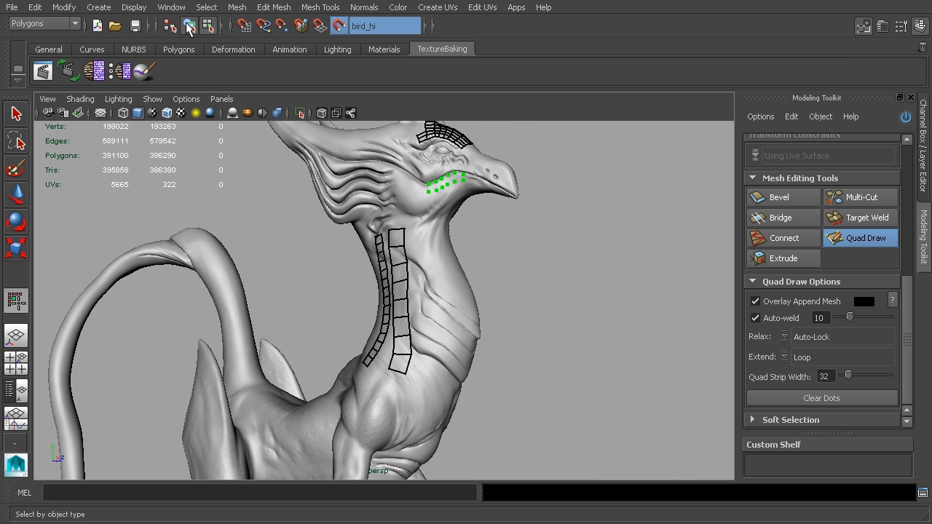
Leave Quad Draw, hide the partial retopology patches on the brow and neck, and show the LO layer
left_click(16, 113)
mouse_move(612, 252)
left_mouse_down("alt")
mouse_move(630, 247)
mouse_move(510, 266)
left_mouse_up("alt")
scroll(612, 254, "down", 3)
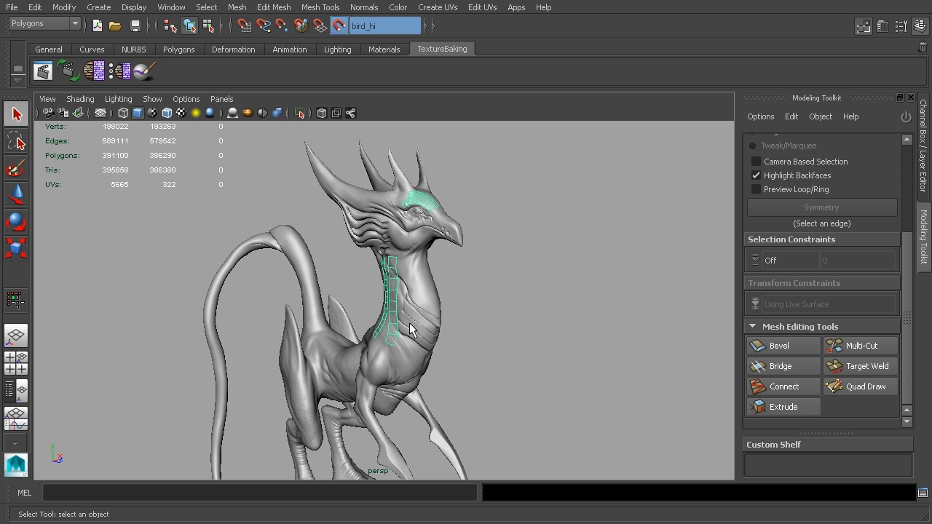
left_click(911, 99)
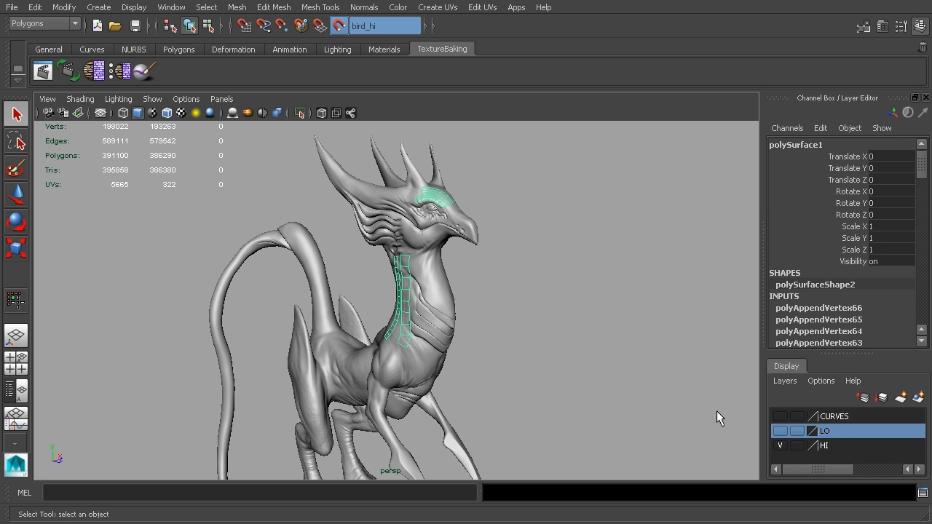
key("ctrl+h")
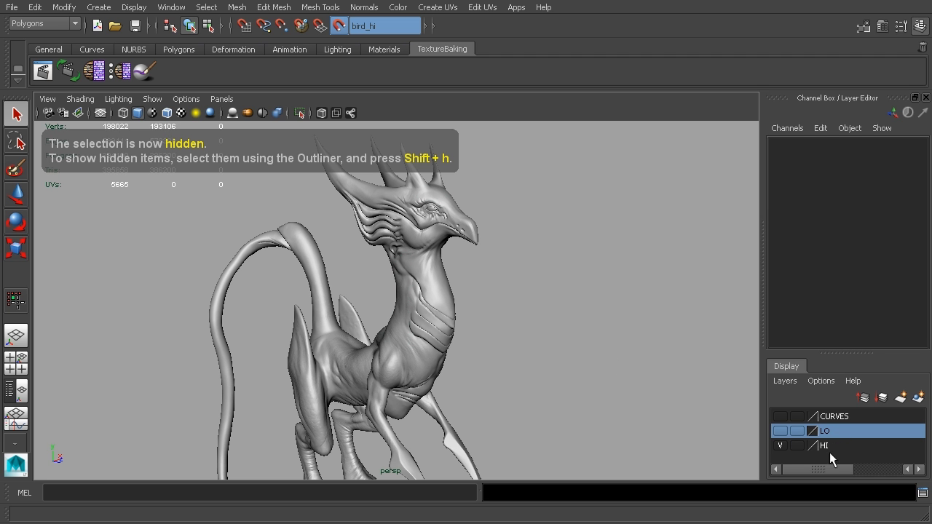
left_click(780, 431)
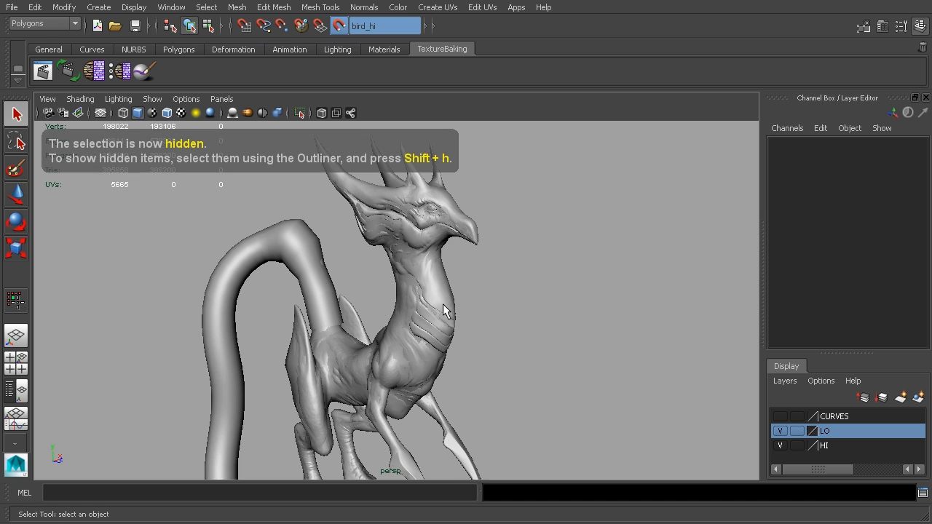
Select the bird_lo mesh and activate Quad Draw on it to show its full wireframe
left_click_drag(565, 315, 588, 321, "alt")
middle_click_drag(588, 321, 612, 344, "alt")
scroll(616, 345, "up", 6)
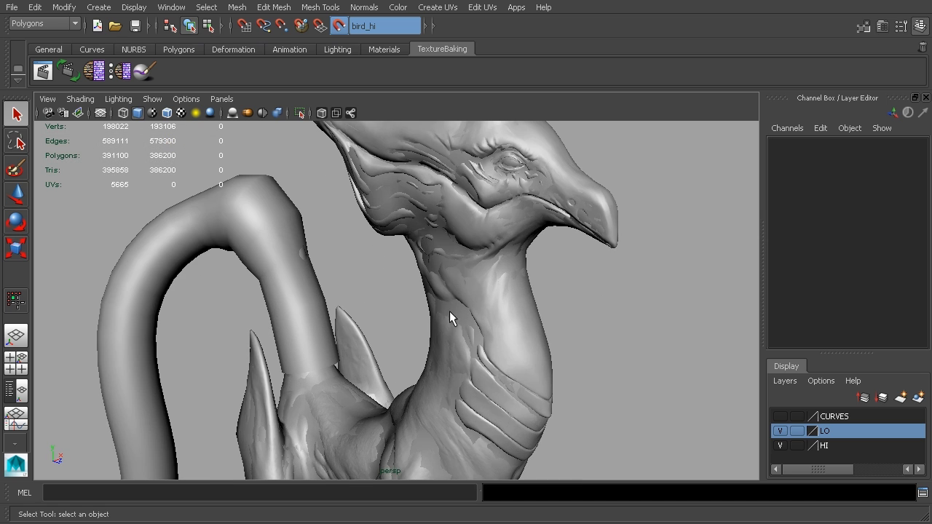
left_click(450, 311)
left_click_drag(615, 383, 630, 364, "alt")
scroll(613, 327, "down", 3)
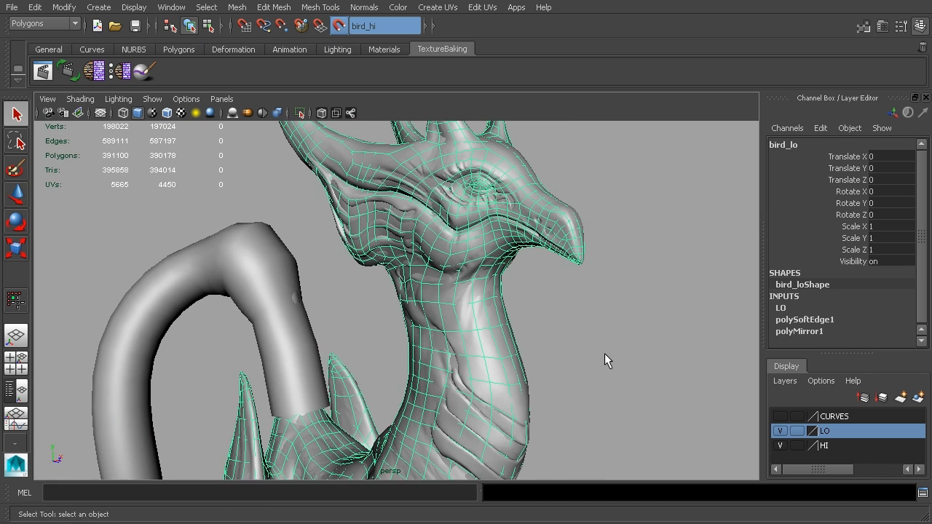
scroll(676, 354, "down", 3)
left_click_drag(673, 360, 551, 319, "alt")
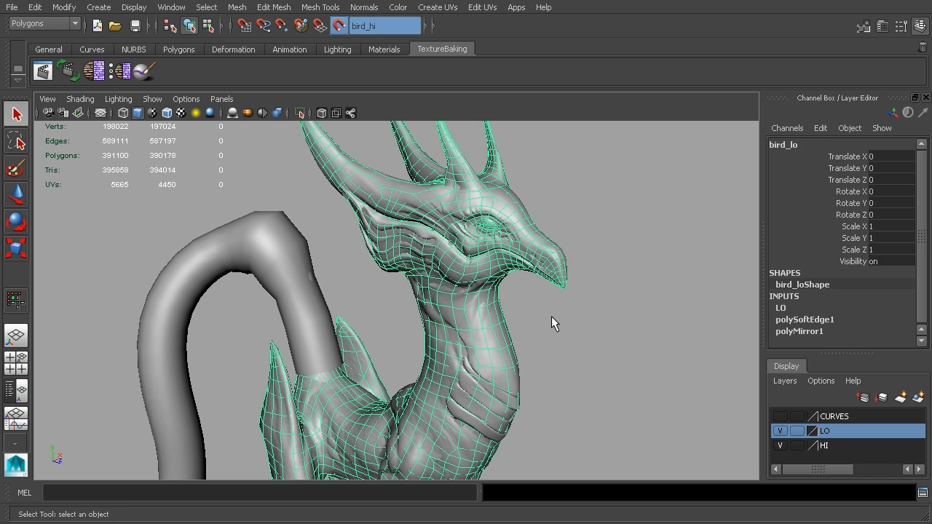
left_click(863, 28)
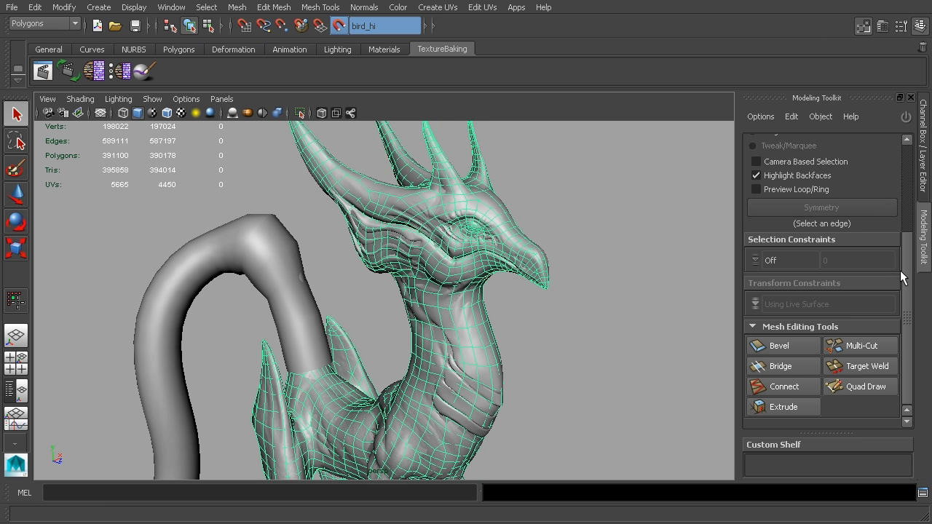
left_click(853, 391)
left_click_drag(513, 299, 509, 297, "alt")
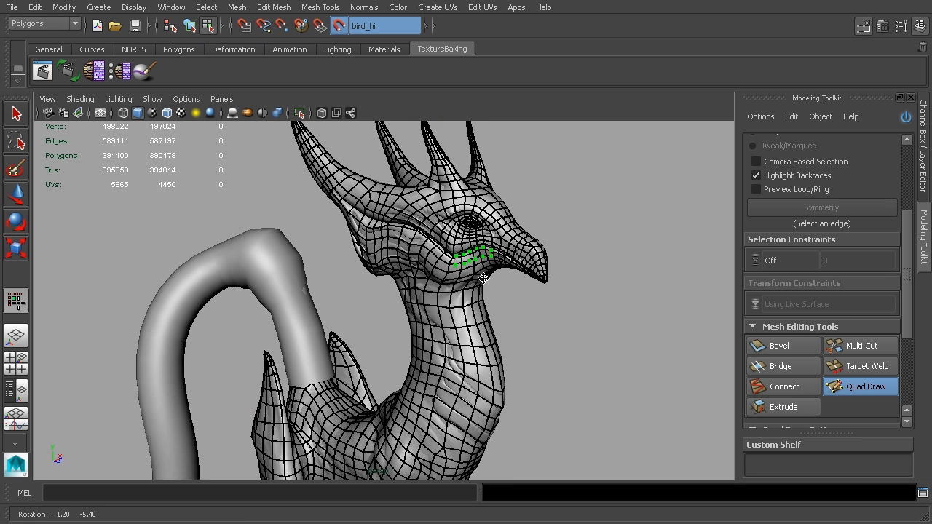
Examine the low-poly edge flow around the creature's eye, brow, cheek and beak from several angles
middle_click_drag(508, 298, 505, 296, "alt")
right_click_drag(504, 295, 562, 294, "alt")
middle_click_drag(561, 293, 542, 329, "alt")
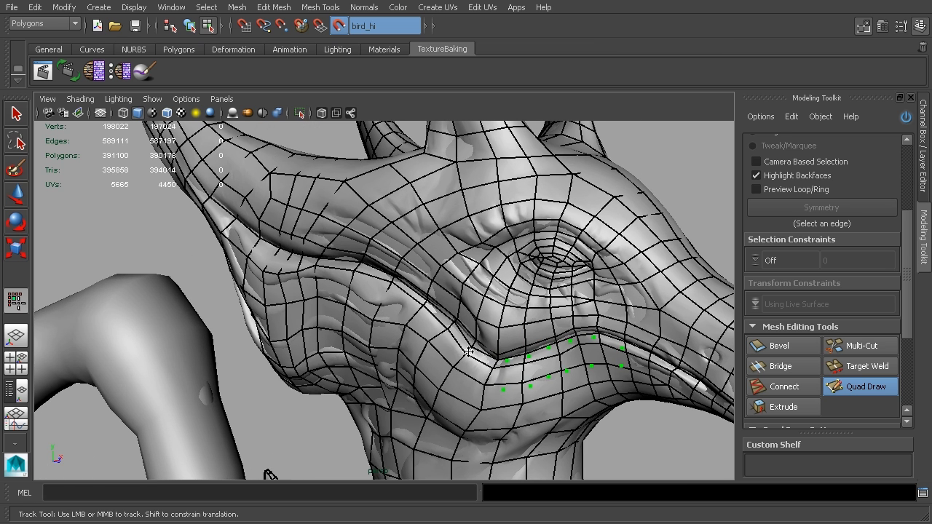
left_click_drag(589, 271, 575, 256, "alt")
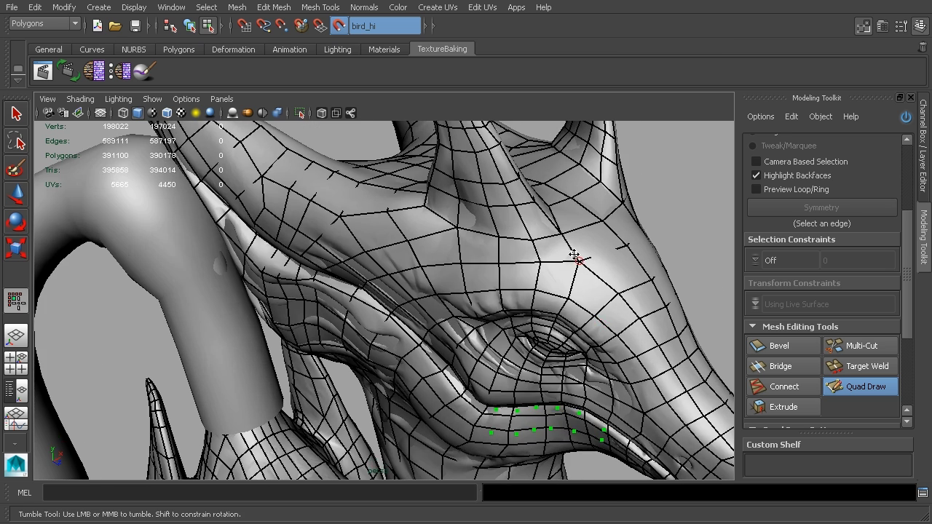
scroll(597, 329, "down", 5)
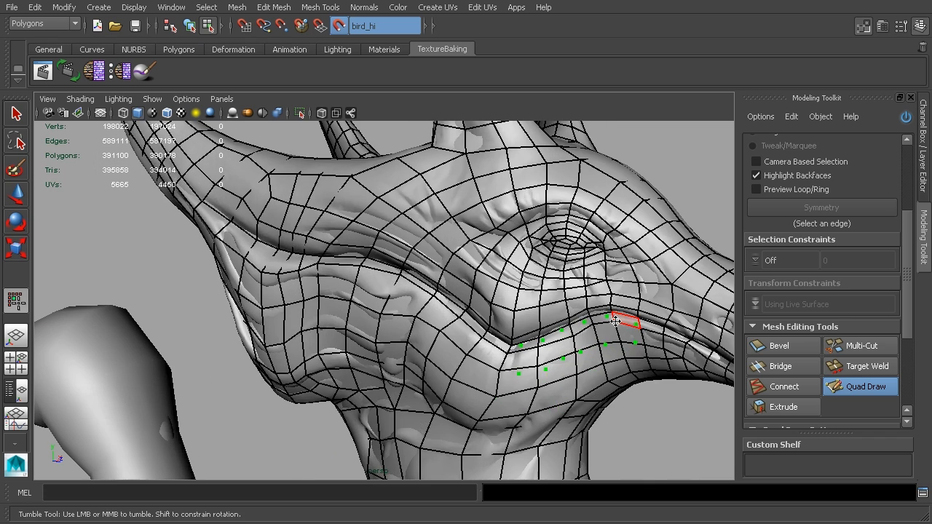
left_click_drag(621, 323, 659, 314, "alt")
mouse_move(659, 313)
right_mouse_down("alt")
mouse_move(654, 301)
mouse_move(660, 305)
right_mouse_up("alt")
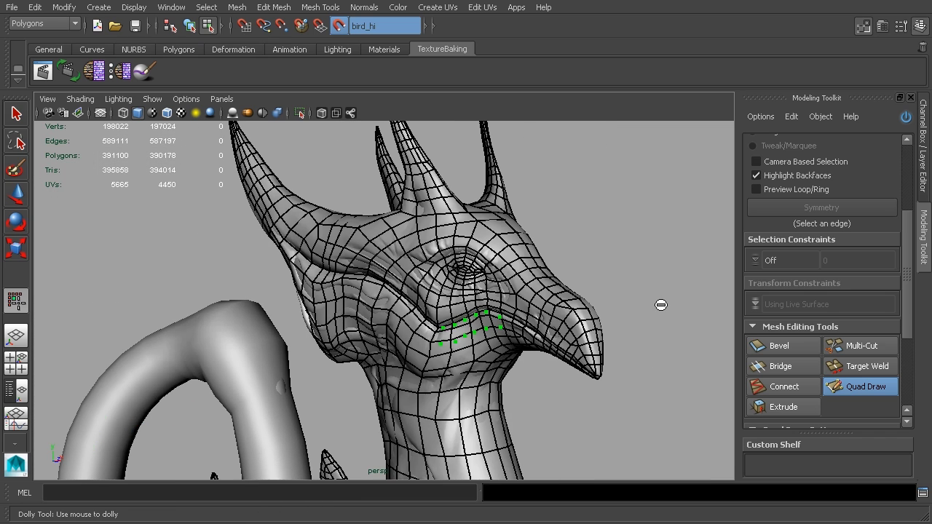
scroll(501, 347, "up", 4)
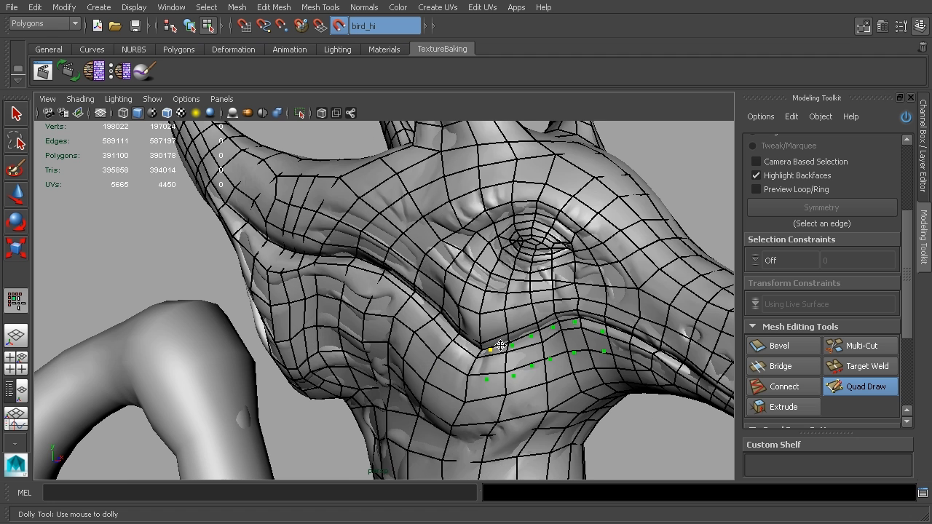
Delete the leftover Quad Draw dots along the cheek below the mouth line
left_click(487, 379, "ctrl+shift")
left_click(491, 350, "ctrl+shift")
left_click(513, 346, "ctrl+shift")
left_click(533, 367, "ctrl+shift")
left_click(514, 376, "ctrl+shift")
left_click(574, 354, "ctrl+shift")
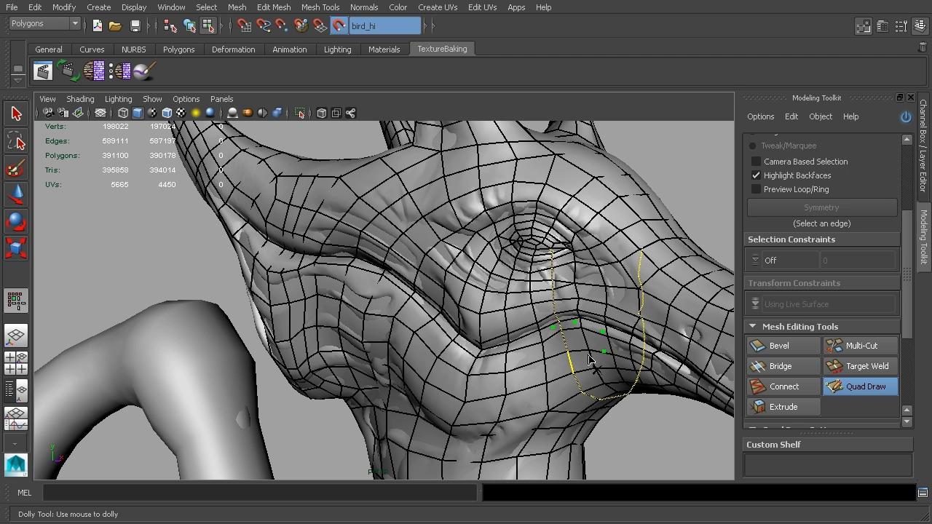
left_click(555, 330, "ctrl+shift")
left_click(576, 322, "ctrl+shift")
left_click(603, 333, "ctrl+shift")
left_click(603, 352, "ctrl+shift")
Examine the low-poly topology over the neck, torso, wings and legs
scroll(623, 333, "down", 3)
left_click_drag(622, 333, 594, 320, "alt")
scroll(604, 358, "down", 5)
scroll(552, 364, "up", 2)
middle_click_drag(551, 364, 499, 309, "alt")
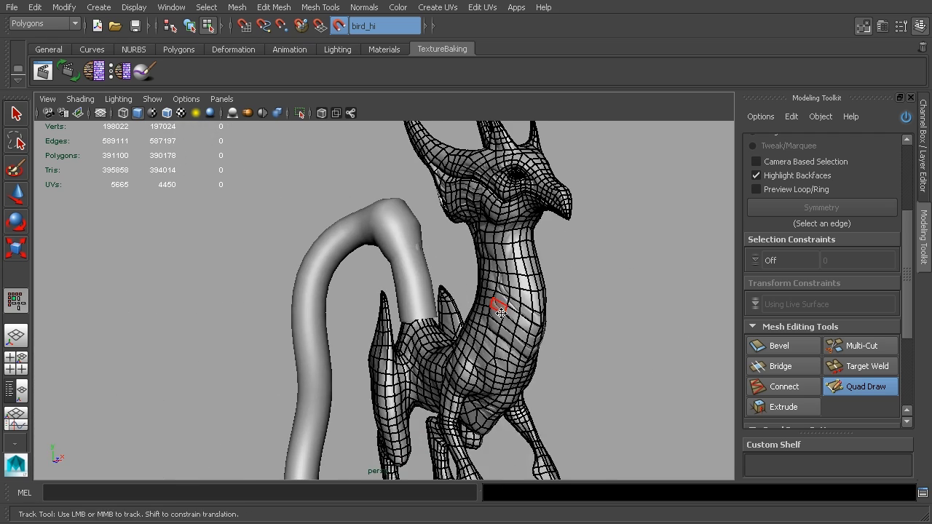
mouse_move(531, 340)
left_mouse_down("alt")
mouse_move(568, 376)
mouse_move(521, 330)
left_mouse_up("alt")
left_click_drag(553, 358, 517, 371, "alt")
scroll(549, 363, "down", 4)
middle_click_drag(463, 384, 492, 347, "alt")
scroll(502, 317, "up", 4)
left_click_drag(451, 288, 366, 188, "alt")
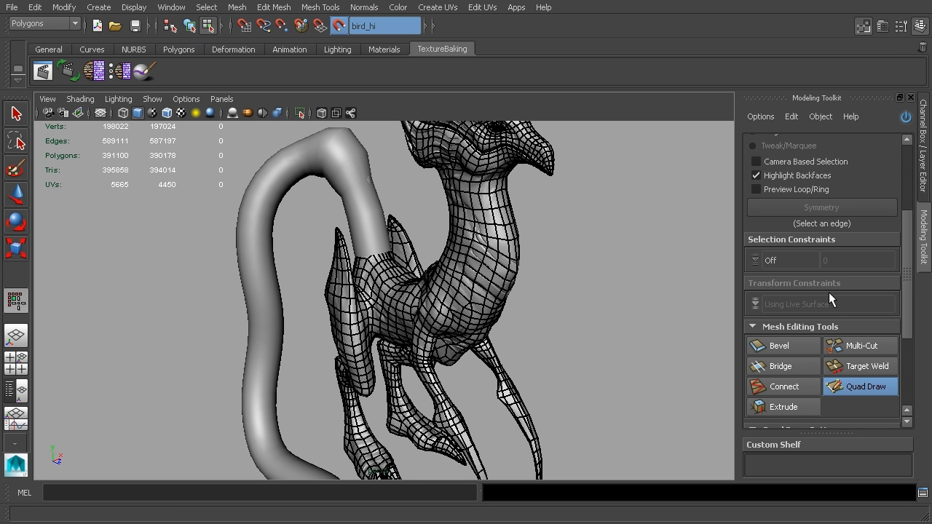
Leave Quad Draw, return to object selection mode, and hide the separate low-poly tail tube
left_click(910, 97)
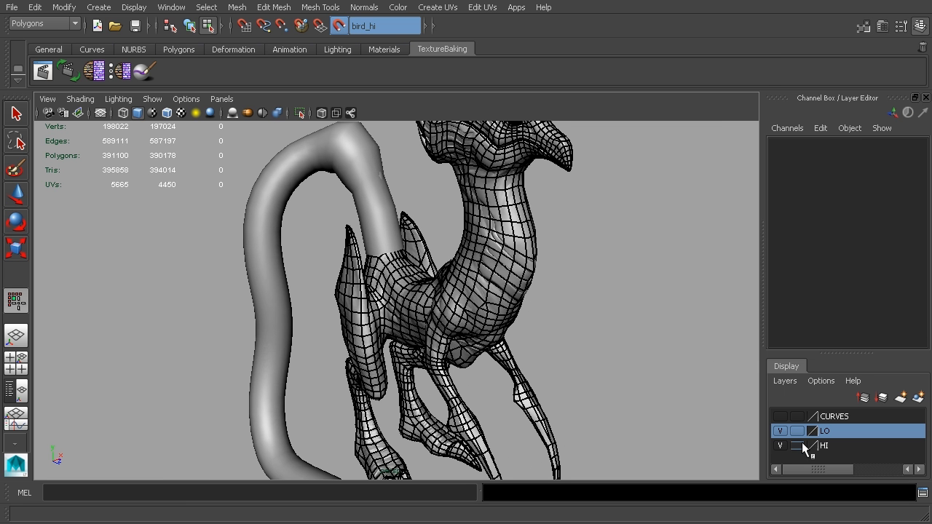
left_click_drag(624, 393, 439, 364, "alt")
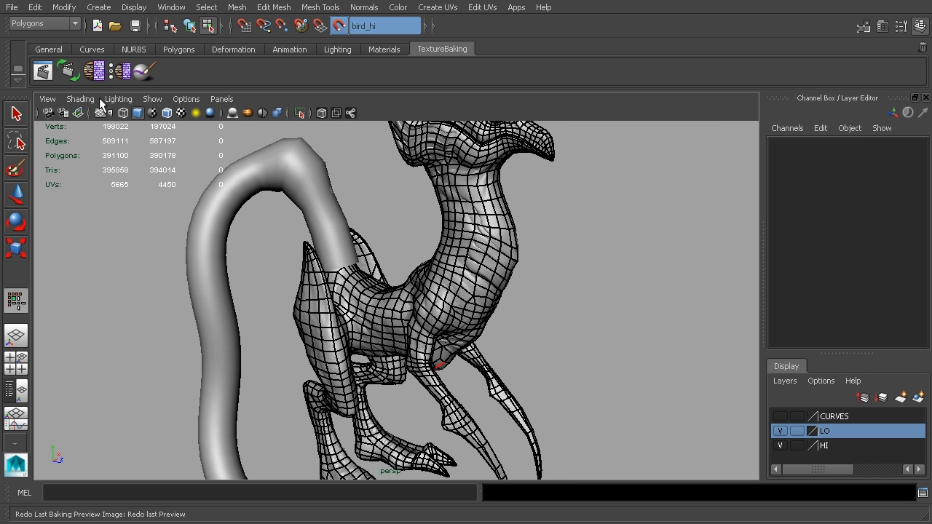
left_click(16, 115)
left_click(228, 229)
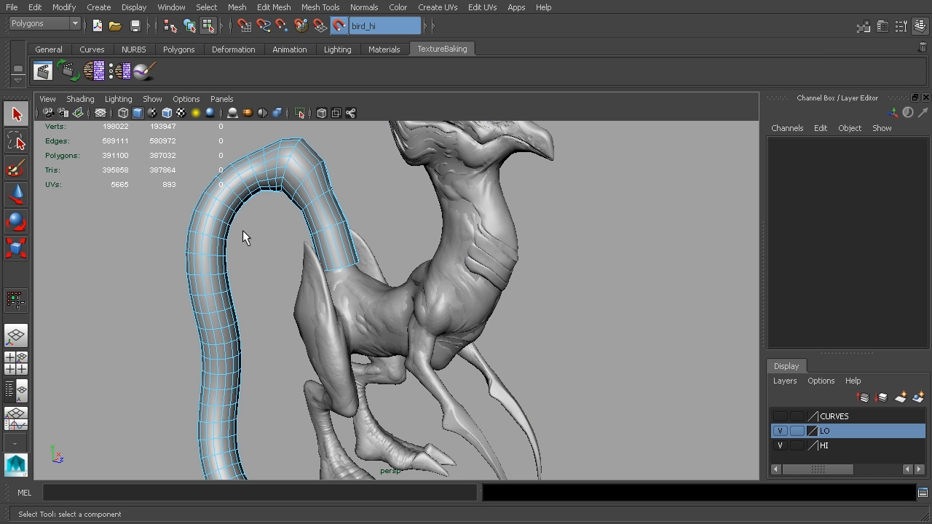
key("ctrl+h")
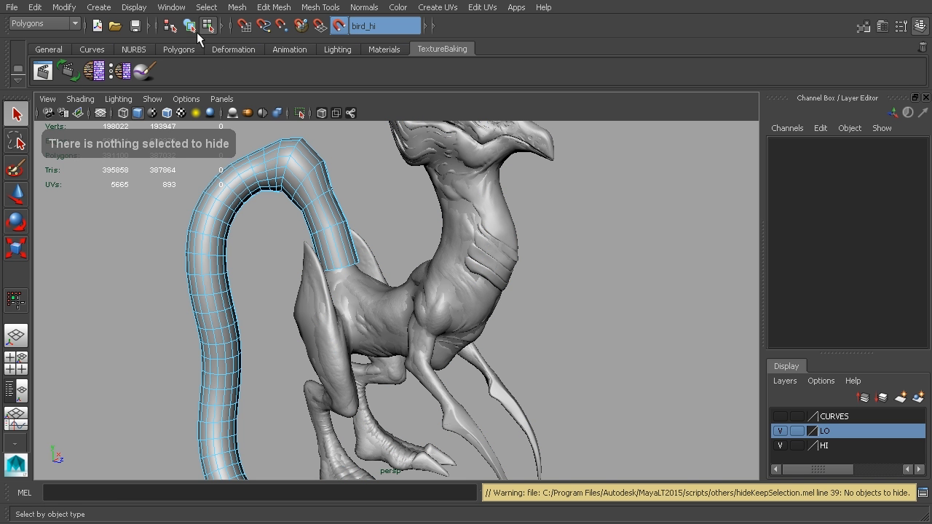
left_click(189, 26)
left_click(365, 167)
left_click(312, 177)
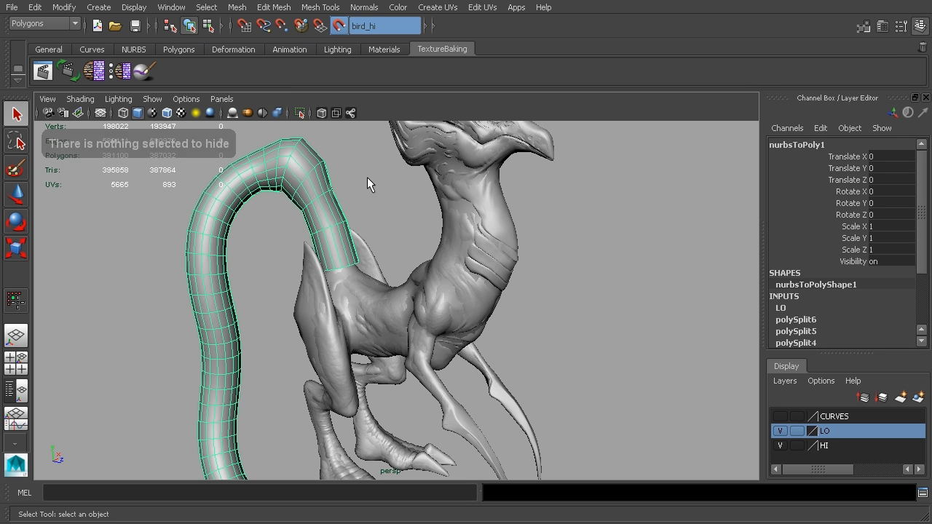
key("ctrl+h")
Select the bird_lo mesh at the tail base and reactivate Quad Draw
left_click_drag(334, 202, 581, 249, "alt")
middle_click_drag(581, 249, 394, 299, "alt")
scroll(426, 278, "up", 5)
middle_click_drag(438, 275, 454, 412, "alt")
left_click(524, 395)
left_click_drag(524, 395, 403, 256, "alt")
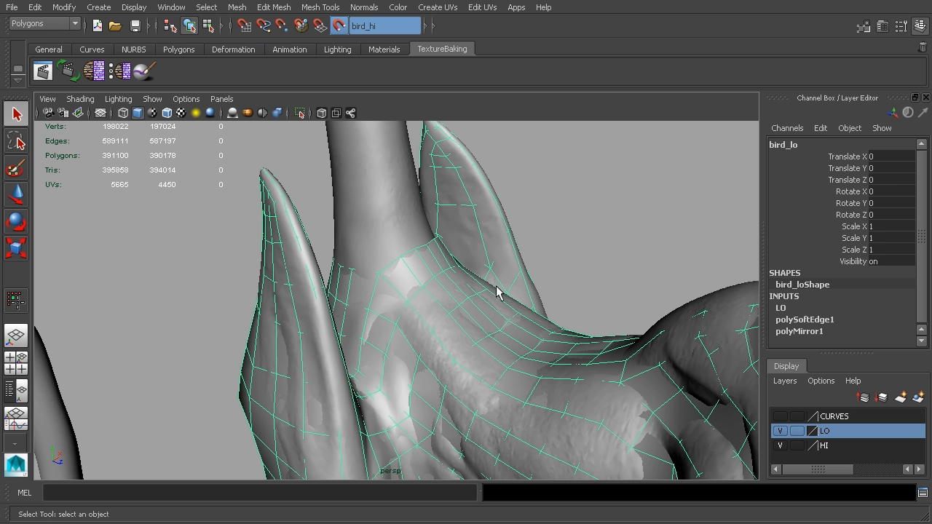
left_click(863, 25)
left_click(877, 391)
Extend the open border edges of the low-poly mesh at the tail base upward along the tail
left_click_drag(349, 284, 378, 240, "alt")
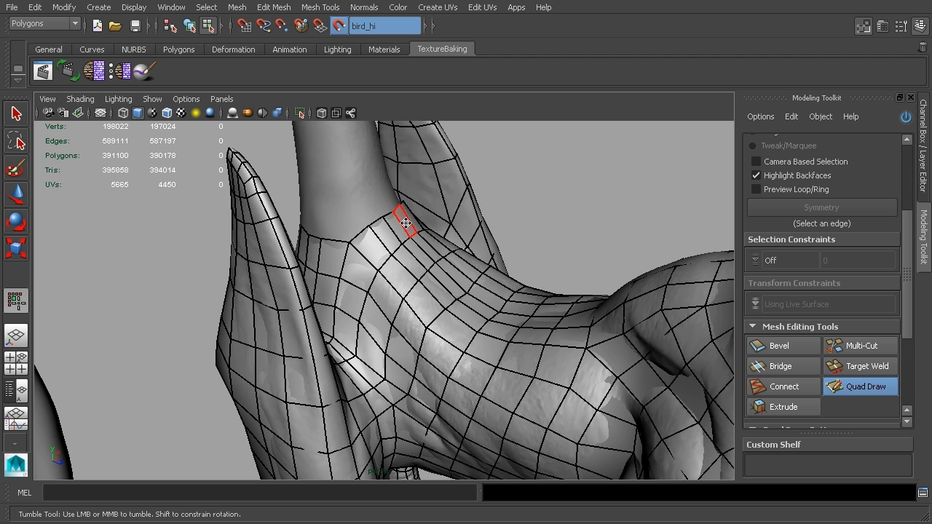
right_click(366, 232, "ctrl+shift")
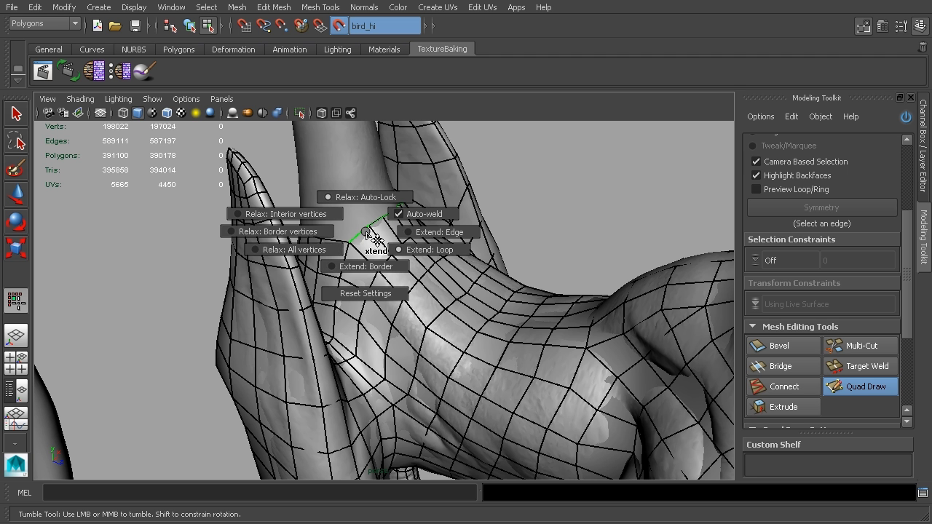
right_click_drag(366, 233, 354, 249, "ctrl+shift")
left_click_drag(354, 240, 346, 158)
Examine the creature's full tail, from its base over the arch to the tip
scroll(402, 179, "down", 4)
left_click_drag(411, 287, 502, 274, "alt")
right_click_drag(502, 274, 468, 264, "alt")
middle_click_drag(468, 265, 552, 190, "alt")
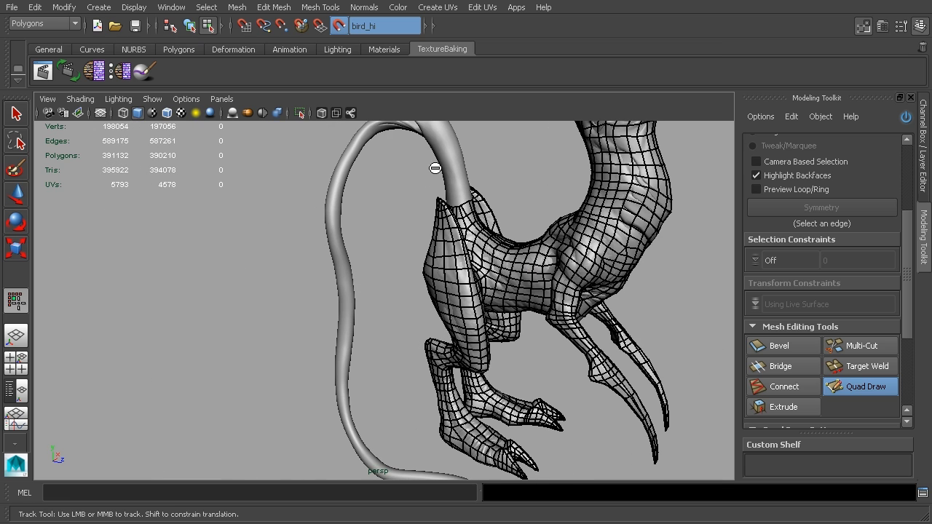
left_click_drag(558, 222, 446, 243, "alt")
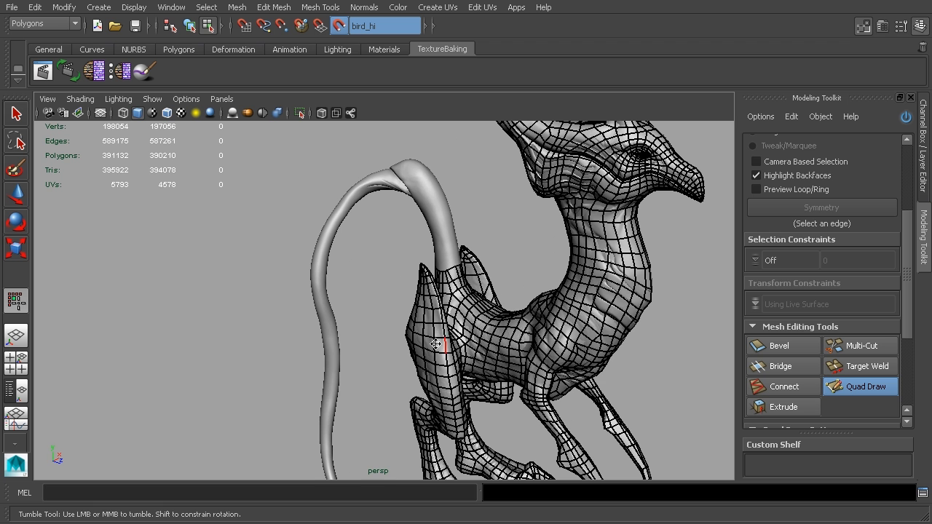
middle_click_drag(436, 344, 347, 189, "alt")
right_click_drag(474, 411, 537, 362, "alt")
left_click_drag(537, 362, 510, 299, "alt")
Leave Quad Draw and hide the LO layer
left_click(911, 99)
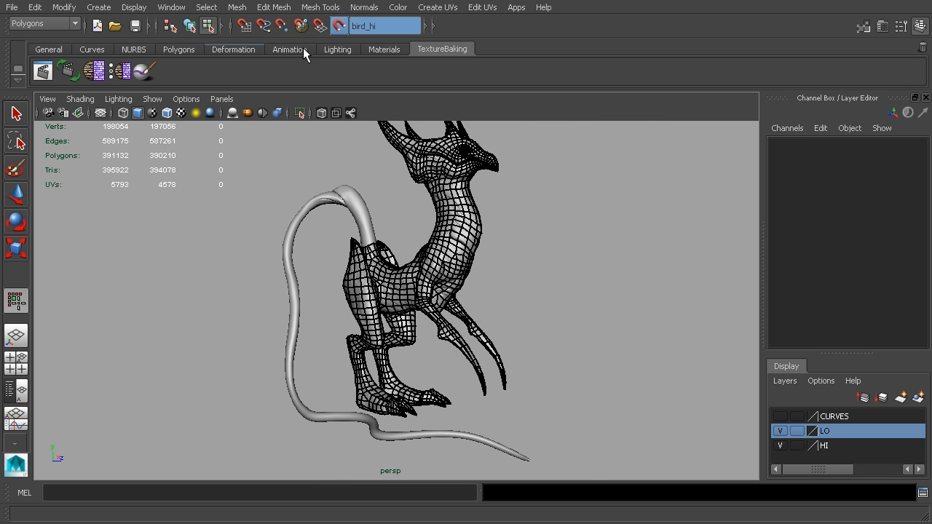
left_click(20, 119)
left_click_drag(544, 225, 546, 248, "alt")
middle_click_drag(546, 248, 576, 296, "alt")
left_click_drag(576, 295, 560, 288, "alt")
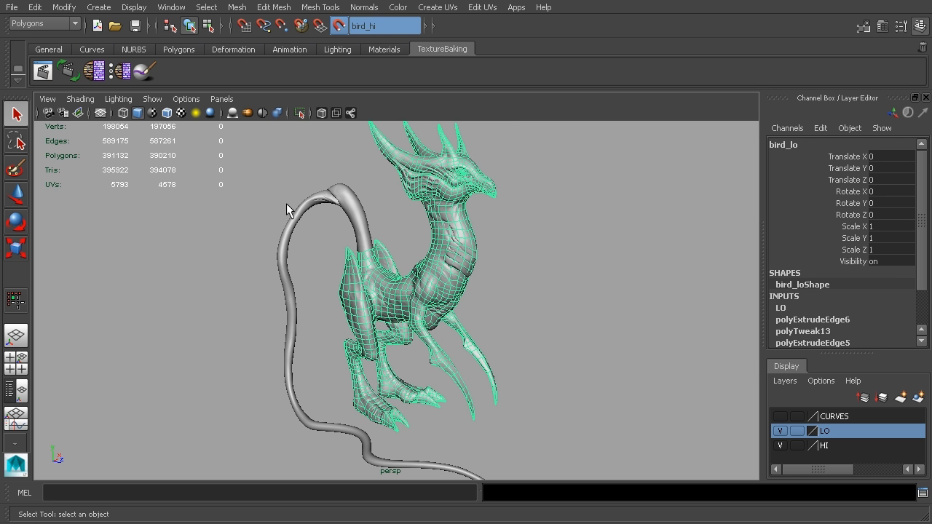
middle_click_drag(635, 385, 616, 366, "alt")
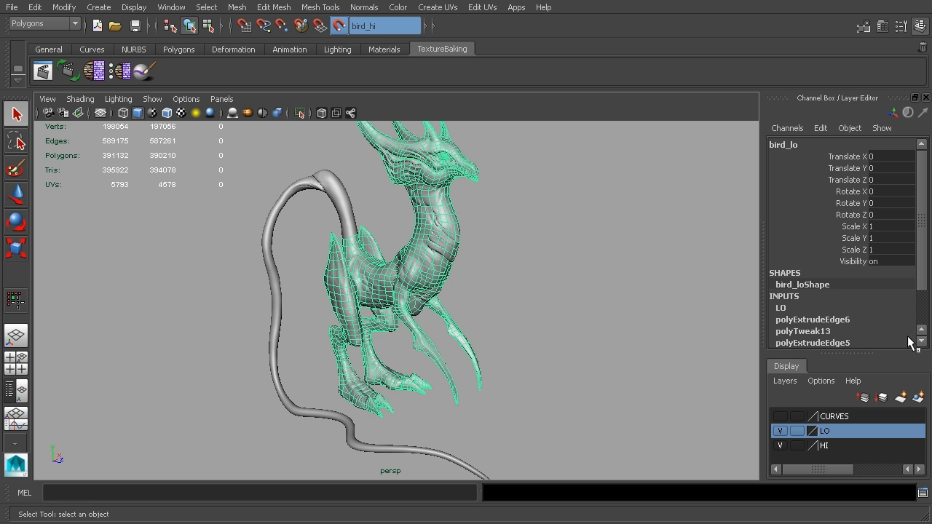
left_click(780, 431)
Isolate the CURVES layer by showing it and hiding HI, and select the long tail path curve
left_click_drag(604, 277, 635, 262, "alt")
left_click(149, 99)
left_click(575, 245)
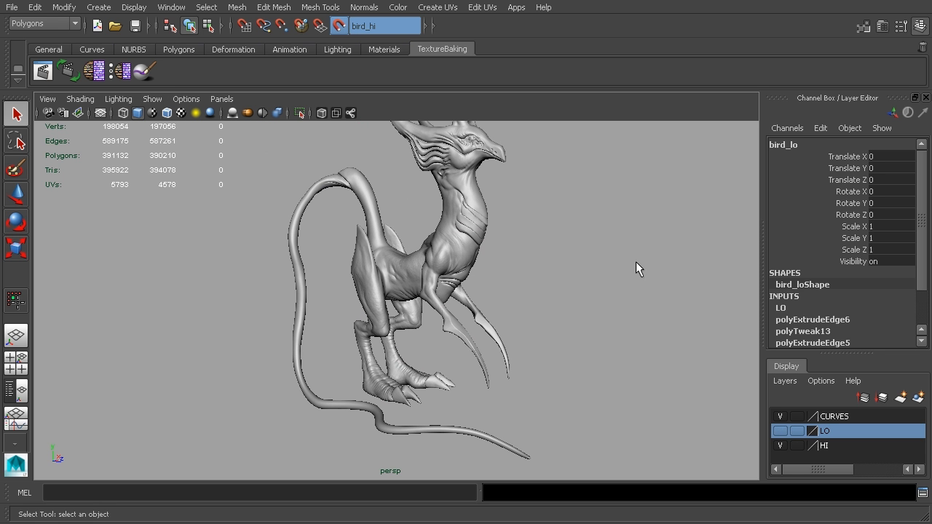
left_click(780, 445)
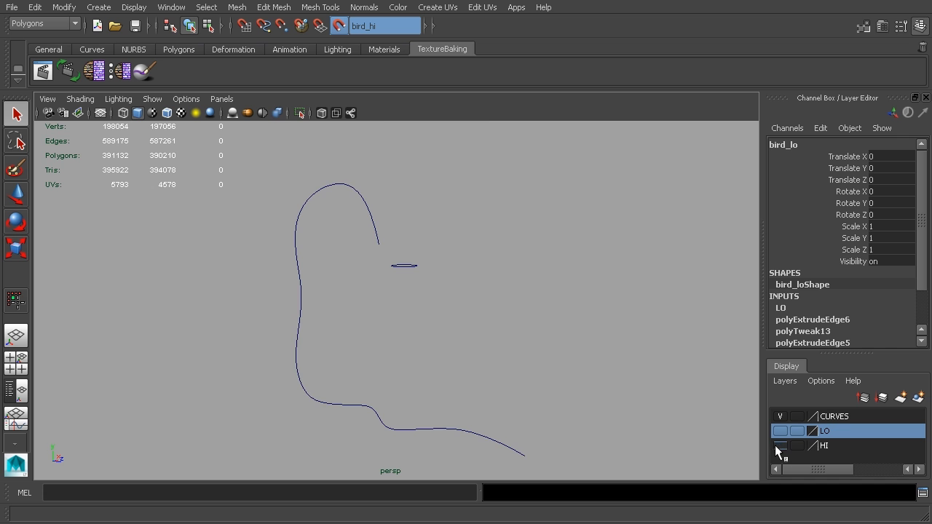
left_click_drag(435, 249, 400, 240, "alt")
left_click_drag(350, 168, 372, 202, "alt")
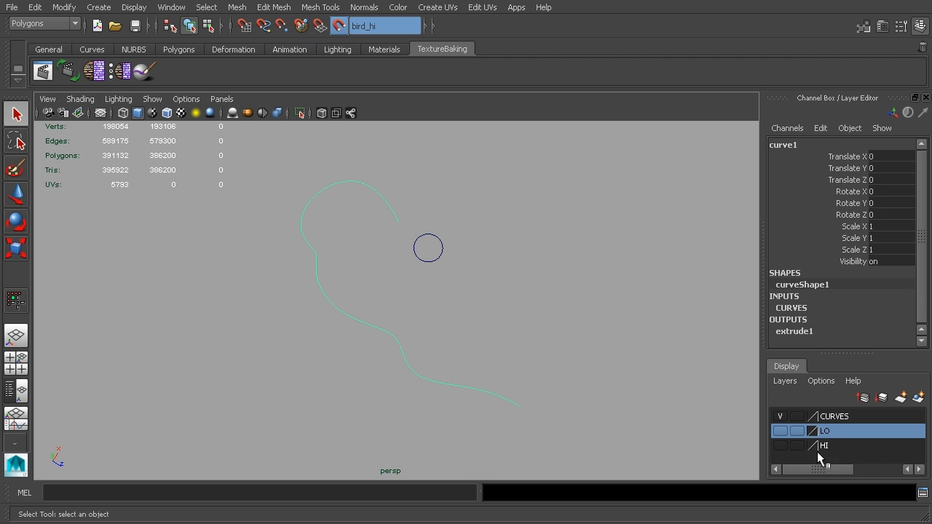
Show the HI layer again alongside the curves and make HI the active layer
left_click(780, 446)
left_click(780, 445)
left_click(780, 445)
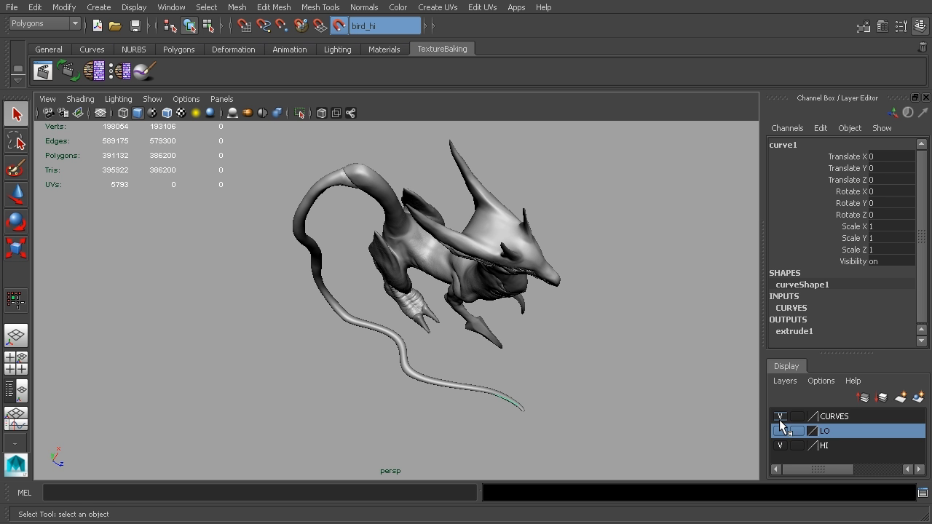
left_click(781, 440)
left_click_drag(516, 345, 514, 263, "alt")
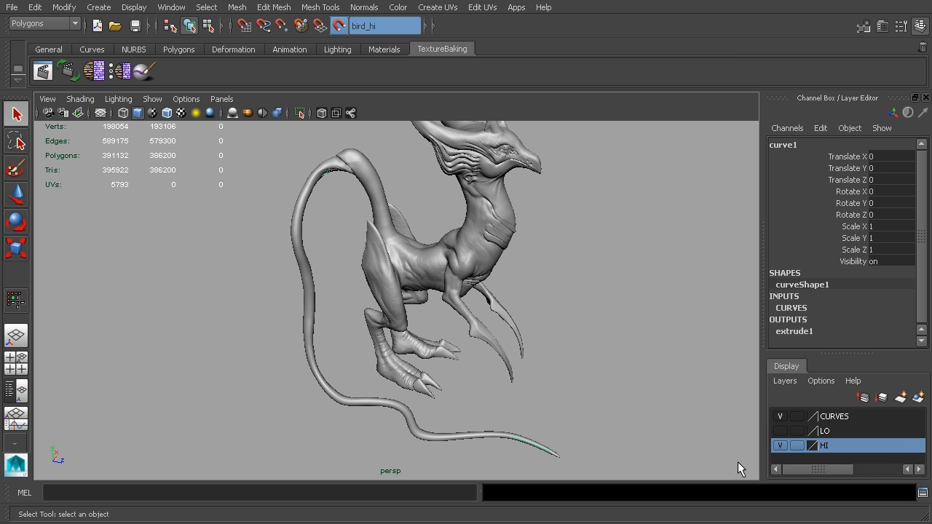
Hide the HI layer and select the circle profile together with the long tail path curve
left_click(780, 446)
left_click(419, 256)
left_click(368, 214)
left_click_drag(368, 214, 551, 308, "alt")
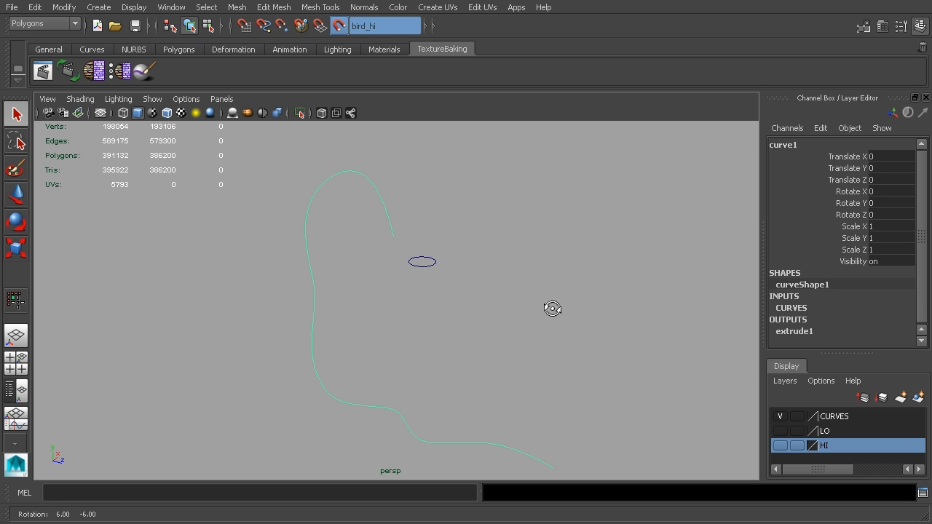
left_click(445, 250)
left_click(431, 258)
left_click(390, 221)
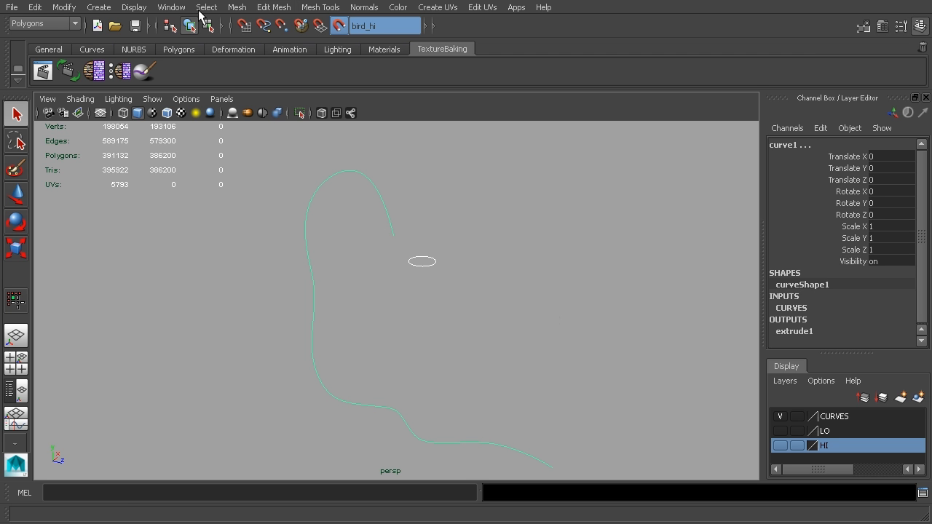
Extrude the circle profile along the tail path curve as a NURBS tube
left_click(44, 23)
left_click(43, 53)
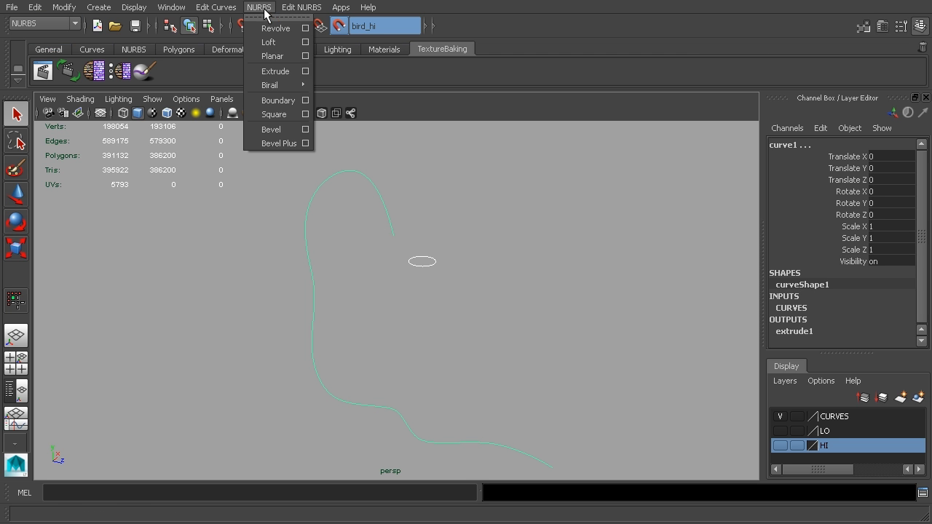
left_click(260, 9)
left_click(275, 71)
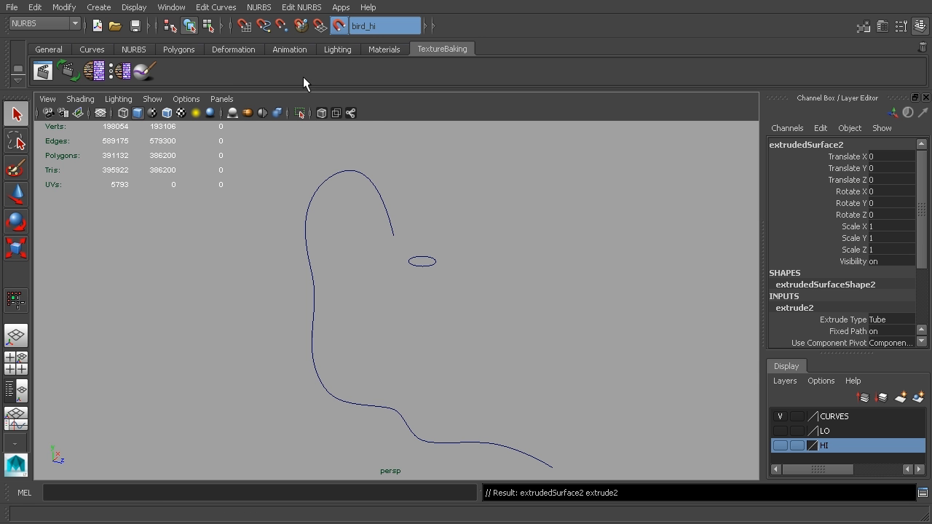
Turn on the display of NURBS surfaces in the perspective view
left_click(152, 99)
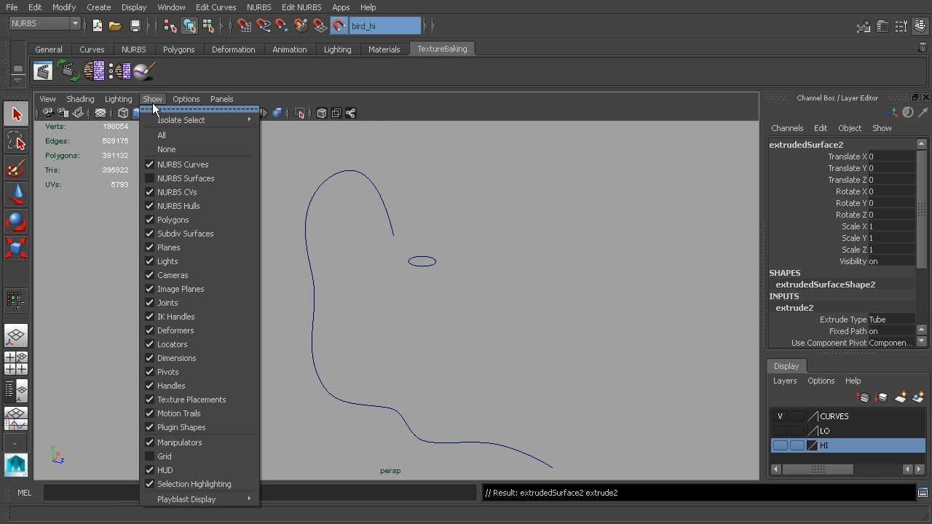
left_click(186, 178)
left_click_drag(470, 258, 508, 340, "alt")
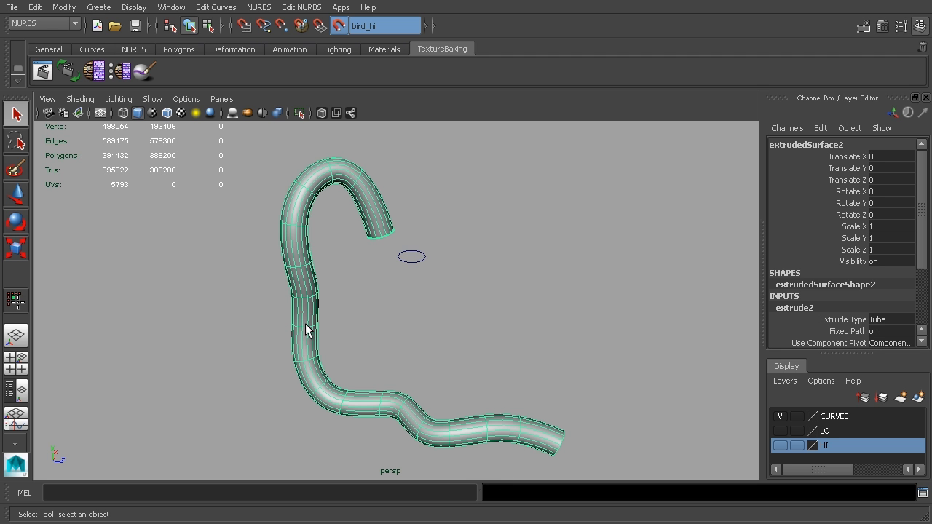
Select the extruded NURBS tube and delete it, keeping the path curve and circle profile
left_click(535, 306)
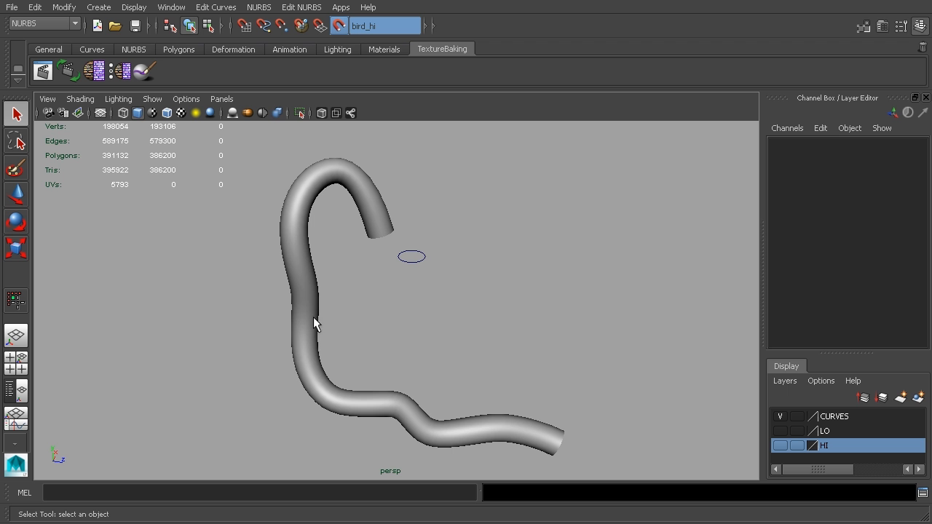
left_click(310, 321)
left_click(338, 288)
left_click(363, 210)
key("Delete")
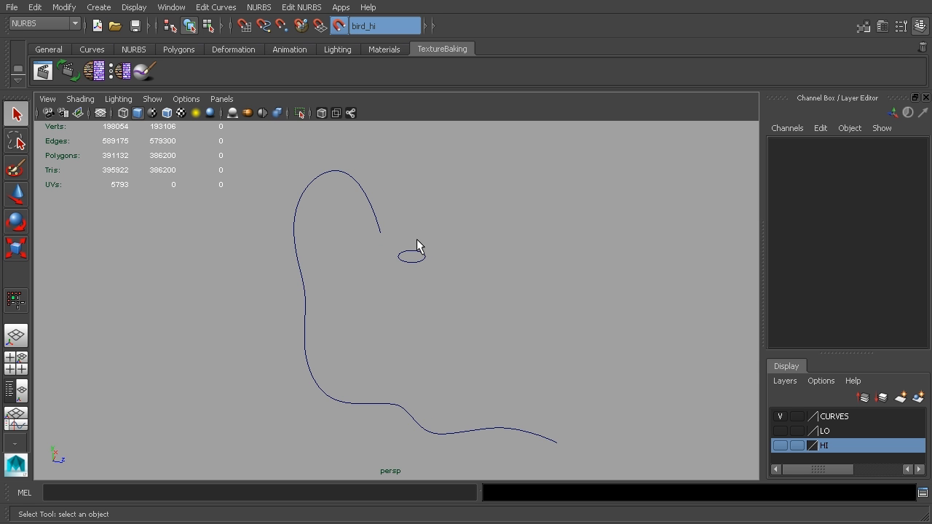
Try Show Selection for the hidden geometry and open the Outliner to list the scene's objects
left_click(134, 8)
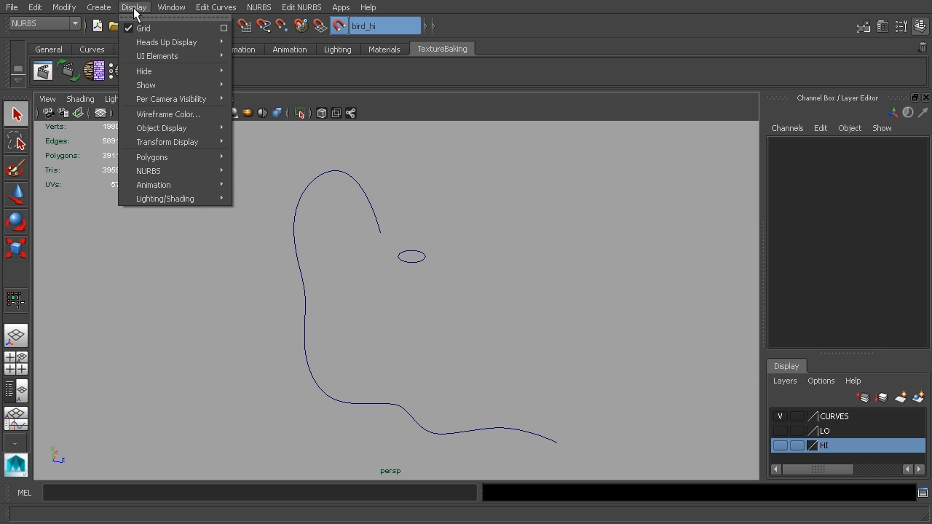
mouse_move(166, 83)
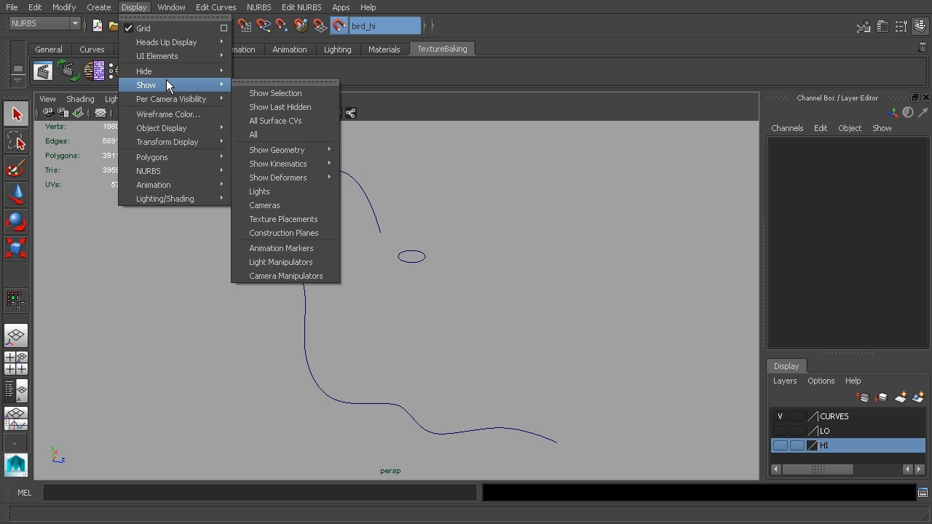
left_click(256, 94)
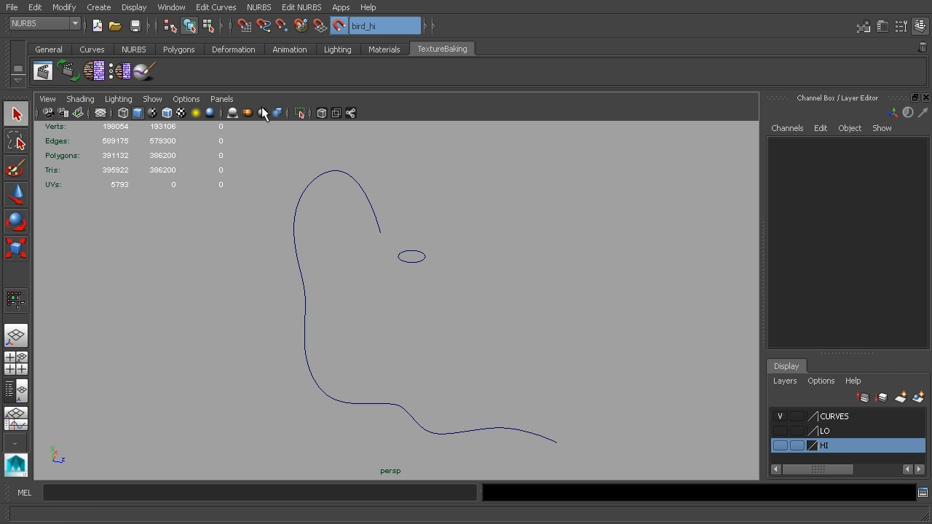
left_click(171, 9)
left_click(211, 110)
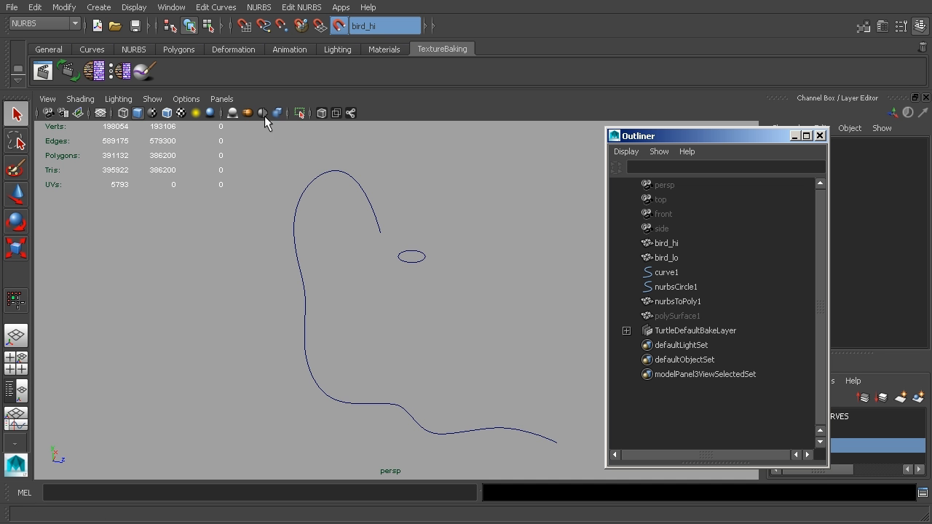
Try to unhide polySurface1, undo that, and select the nurbsToPoly1 mesh instead
left_click(694, 317)
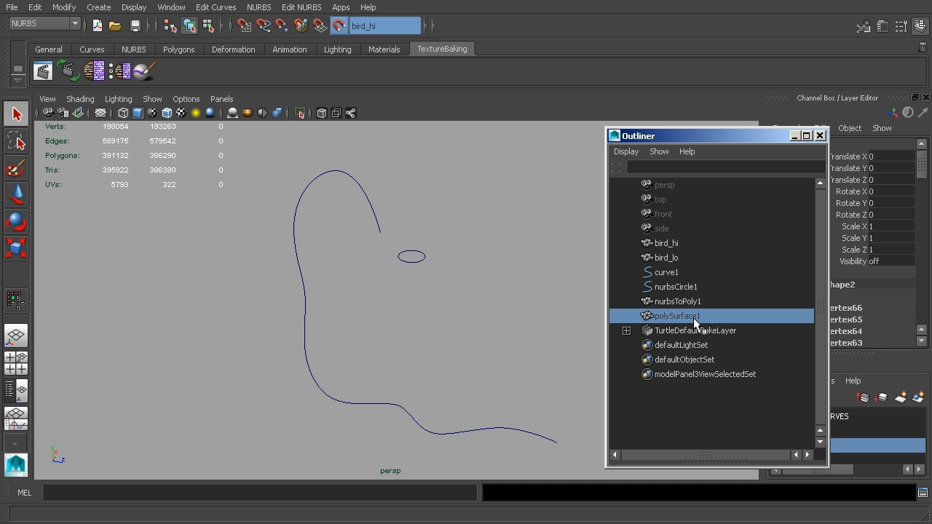
key("shift+h")
key("ctrl+z")
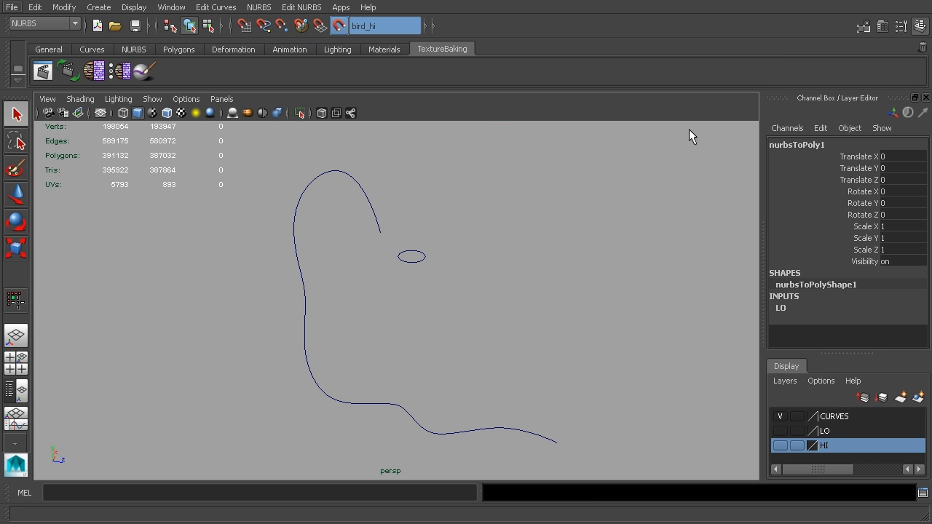
Show the LO layer and select the polygon tail tube behind the low-poly body
left_click(780, 431)
left_click_drag(561, 281, 477, 307, "alt")
left_click(631, 356)
left_click(399, 197)
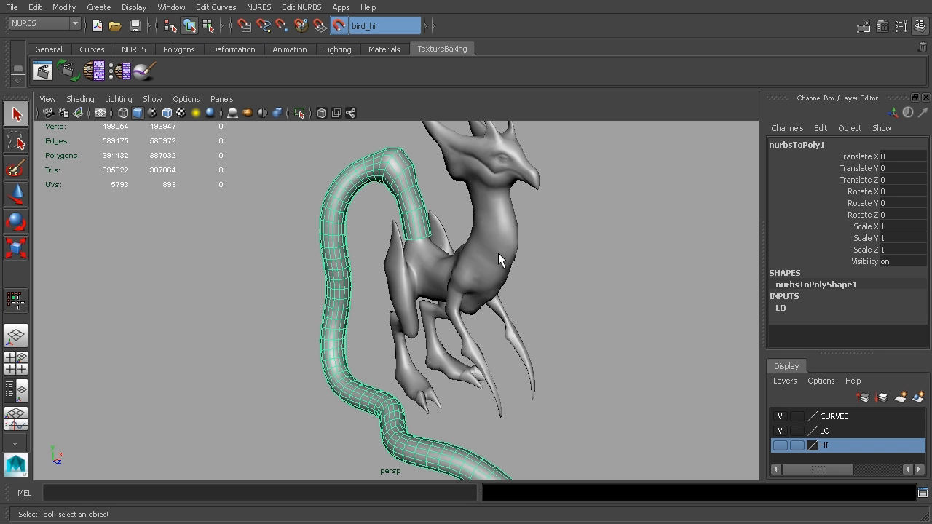
Examine the capped end of the polygon tail tube up close
middle_click_drag(525, 363, 328, 244, "alt")
left_click_drag(380, 290, 506, 315, "alt")
right_click_drag(505, 315, 521, 341, "alt")
left_click_drag(521, 341, 502, 341, "alt")
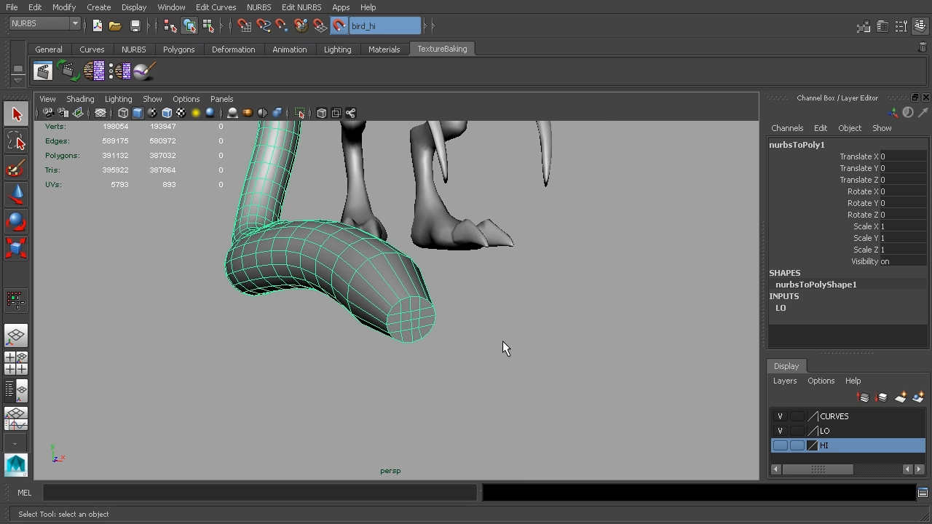
middle_click_drag(503, 341, 483, 343, "alt")
right_click_drag(483, 343, 574, 357, "alt")
left_click_drag(407, 333, 460, 325, "alt")
right_click_drag(460, 324, 268, 71)
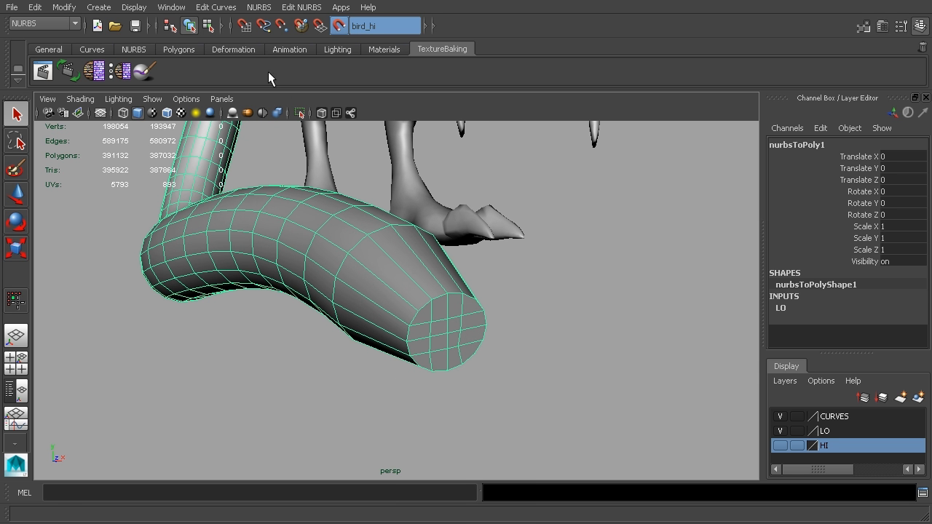
Switch to the Polygons command set and look through its mesh operations
left_click(49, 22)
left_click(51, 42)
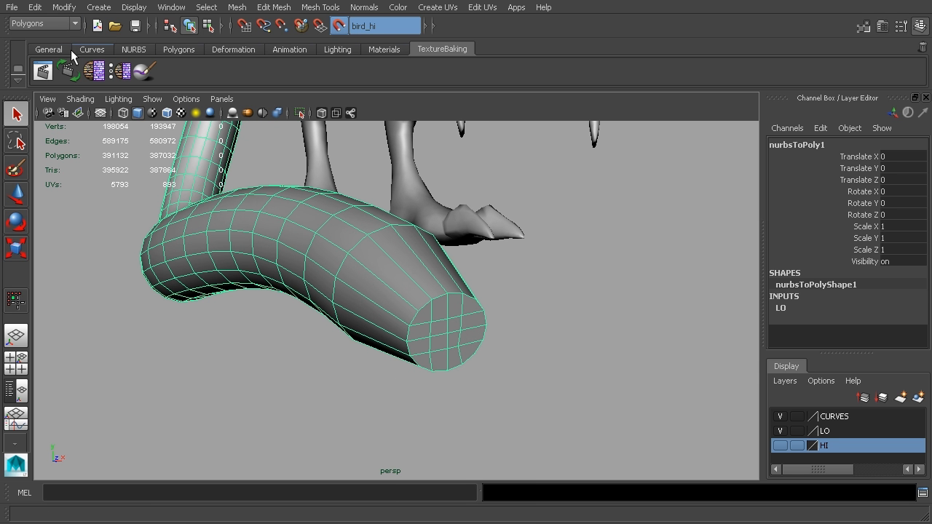
left_click(238, 7)
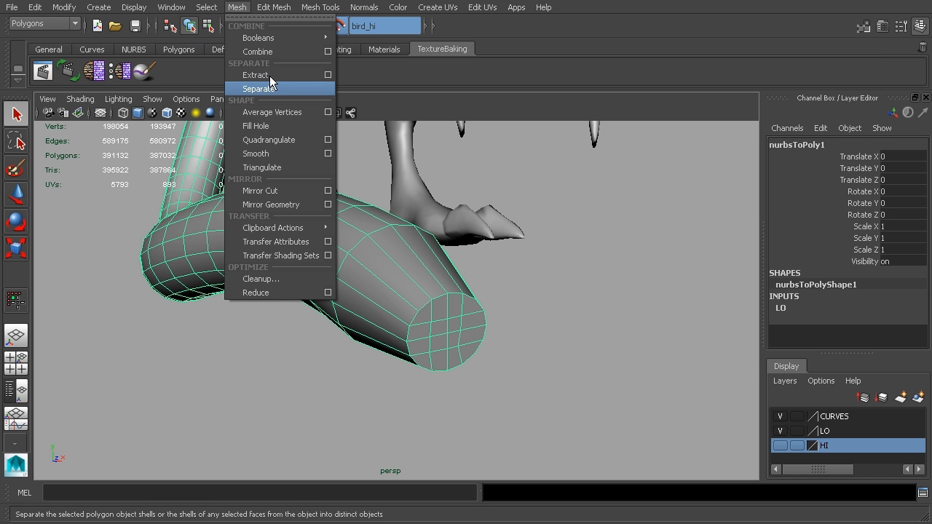
left_click(545, 349)
left_click_drag(545, 350, 548, 333, "alt")
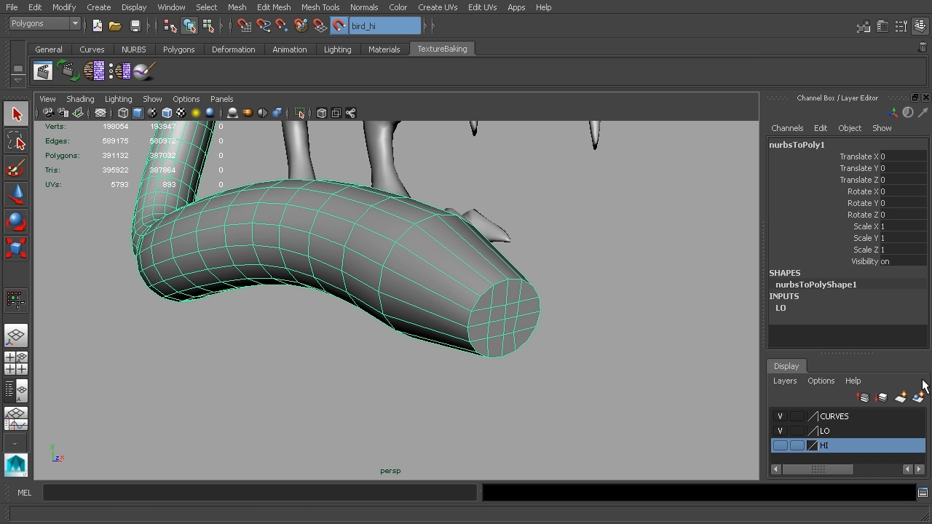
Examine the tail tube against the low-poly body, from its capped tip to its base
left_click(864, 26)
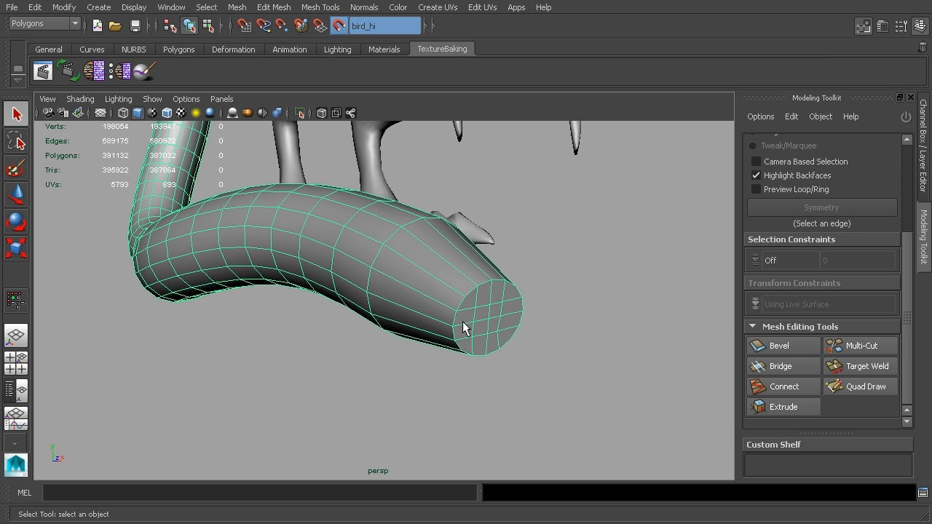
left_click_drag(560, 315, 537, 332, "alt")
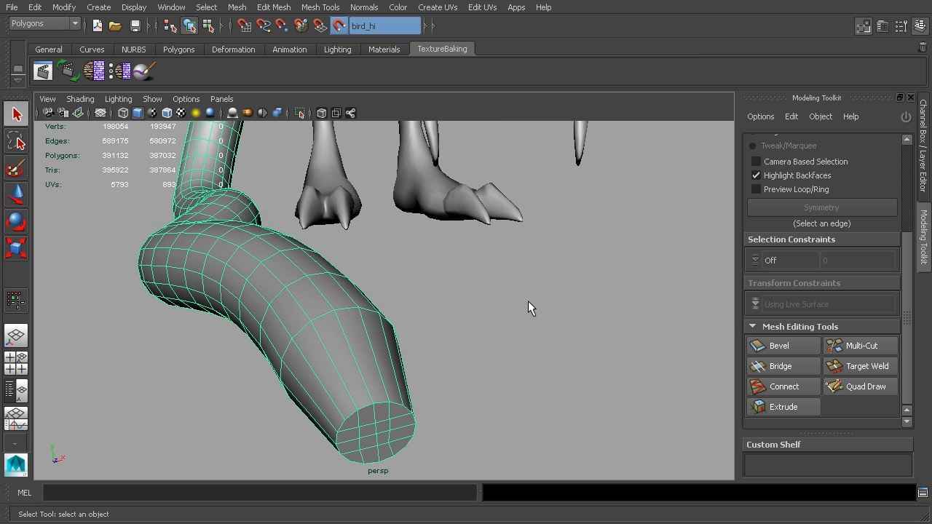
scroll(529, 300, "down", 5)
left_click_drag(481, 218, 518, 338, "alt")
middle_click_drag(556, 417, 557, 490, "alt")
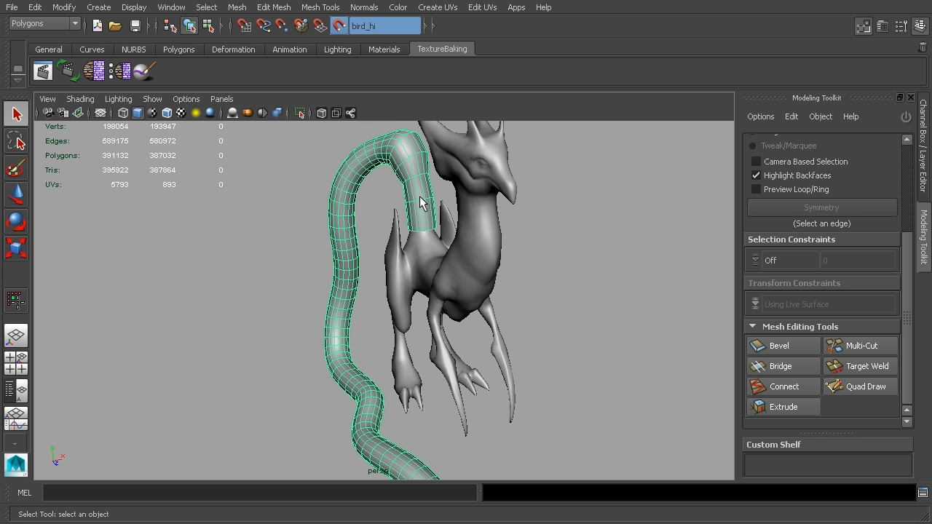
left_click_drag(468, 446, 510, 429, "alt")
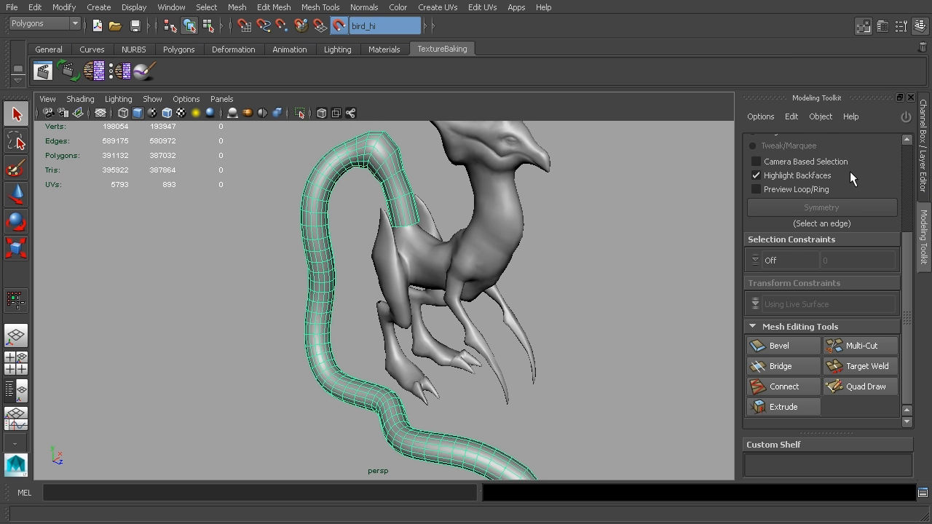
left_click(911, 98)
scroll(600, 316, "down", 3)
mouse_move(600, 316)
middle_mouse_down("alt")
mouse_move(624, 319)
mouse_move(561, 316)
mouse_move(610, 319)
middle_mouse_up("alt")
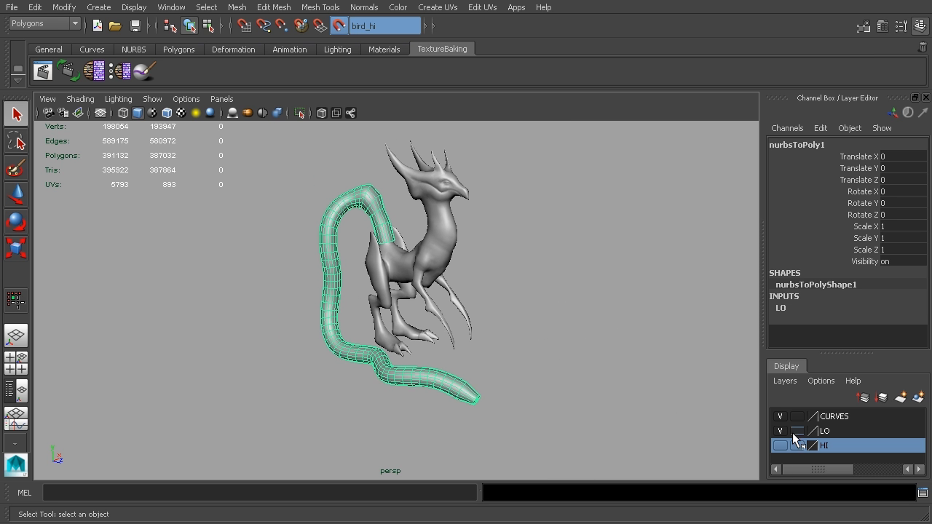
left_click_drag(481, 342, 579, 388, "alt")
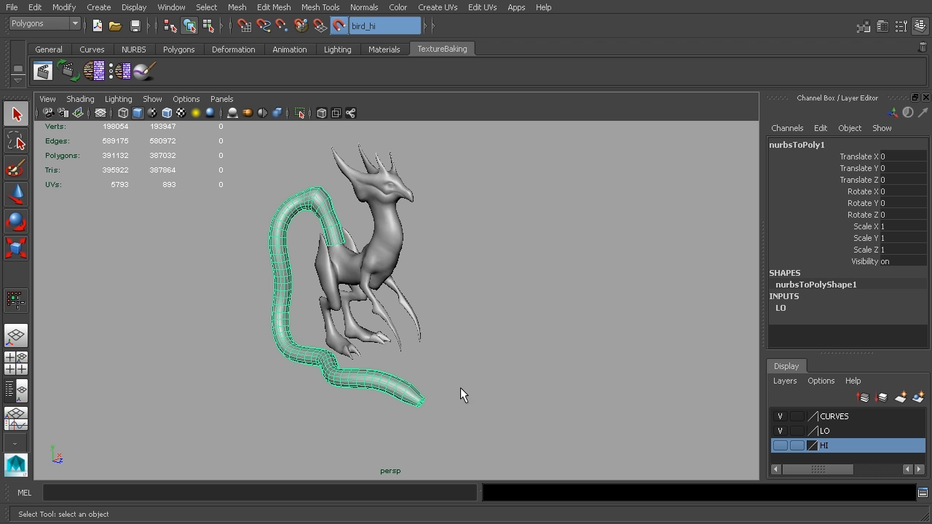
left_click_drag(461, 389, 428, 322, "alt")
right_click_drag(343, 246, 617, 357, "alt")
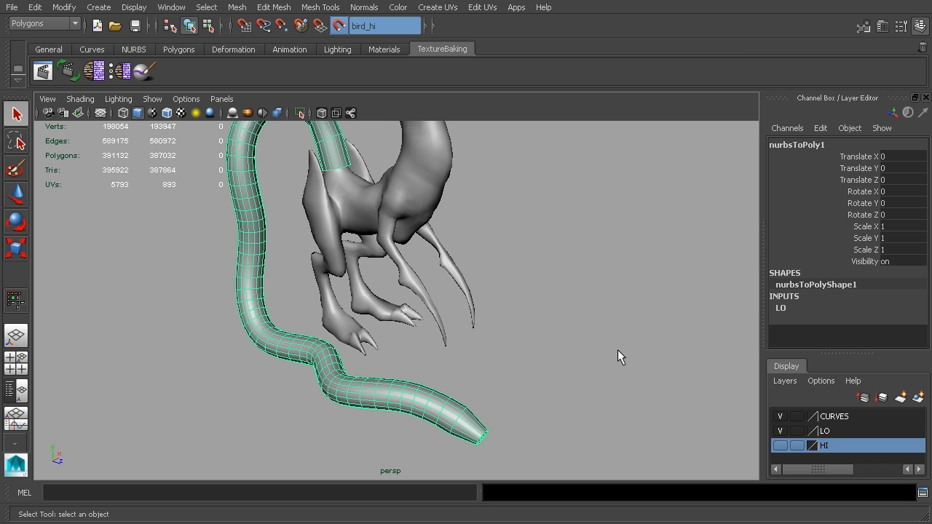
Show the HI layer again and compare the high-resolution creature with the tail tube
left_click(780, 445)
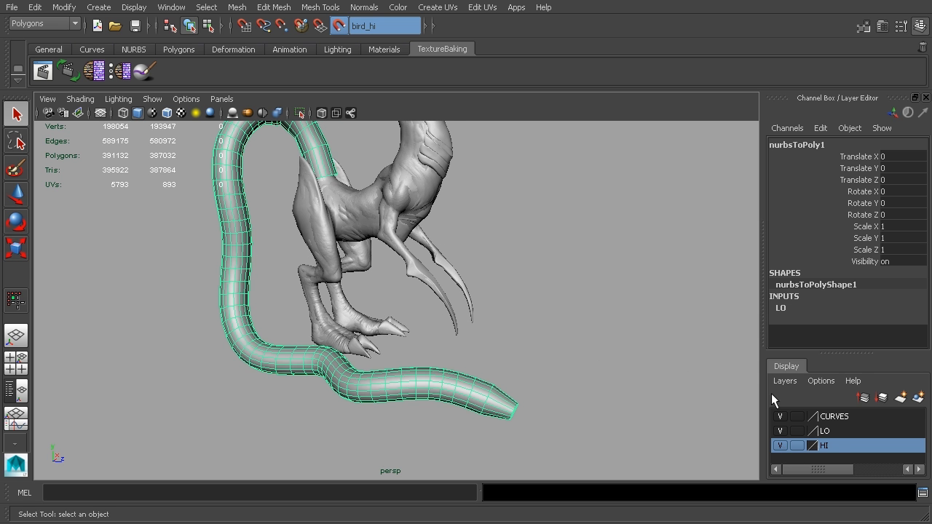
mouse_move(554, 314)
right_mouse_down("alt")
mouse_move(532, 303)
mouse_move(528, 327)
mouse_move(589, 313)
mouse_move(569, 304)
right_mouse_up("alt")
middle_click_drag(567, 296, 545, 308, "alt")
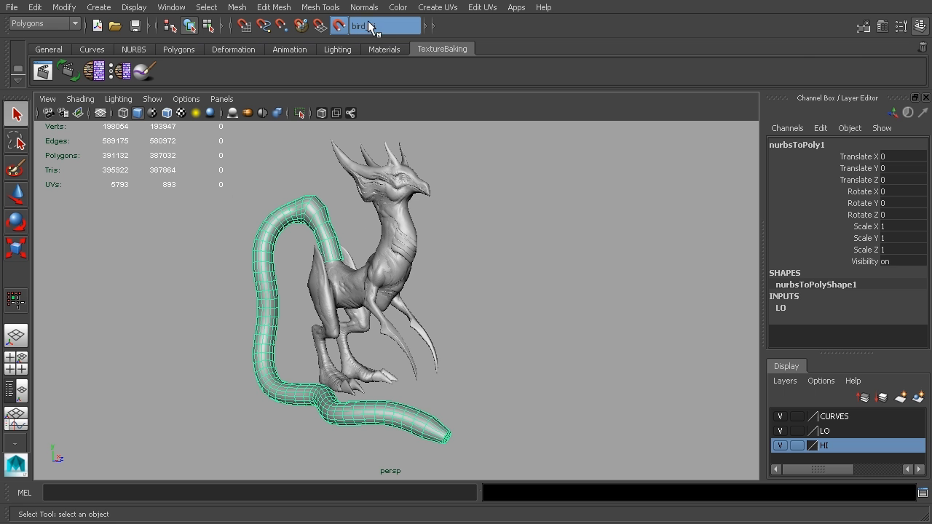
Shrinkwrap the selected polygon tail tube onto the live bird_hi surface and inspect it along the tail
left_click(864, 27)
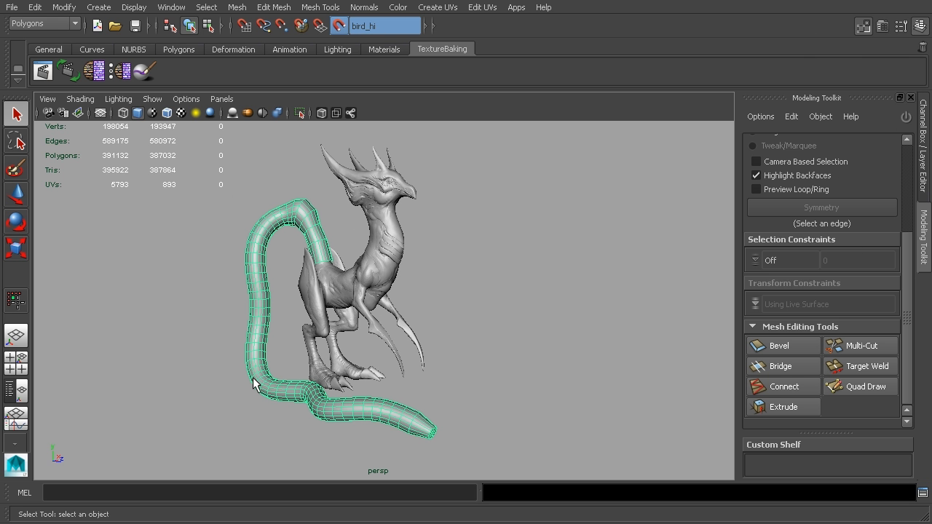
left_click_drag(603, 256, 583, 247, "alt")
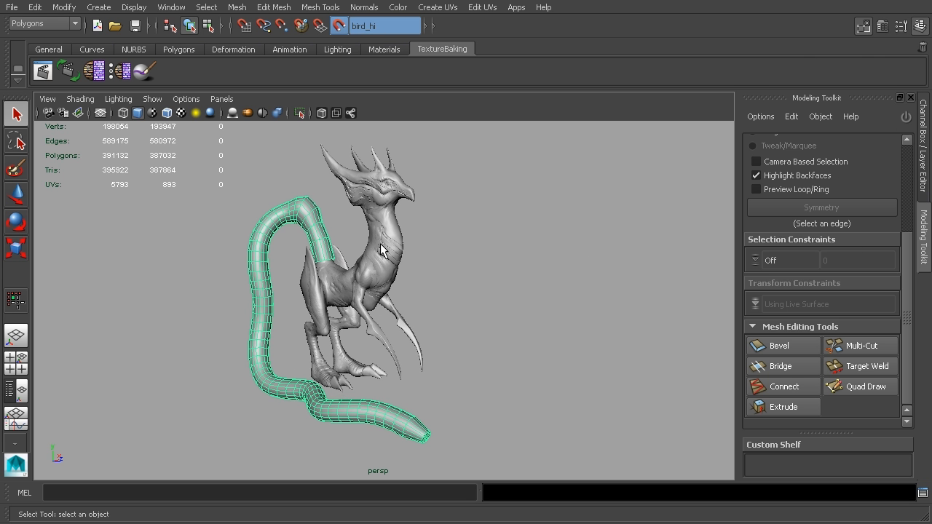
scroll(470, 218, "up", 2)
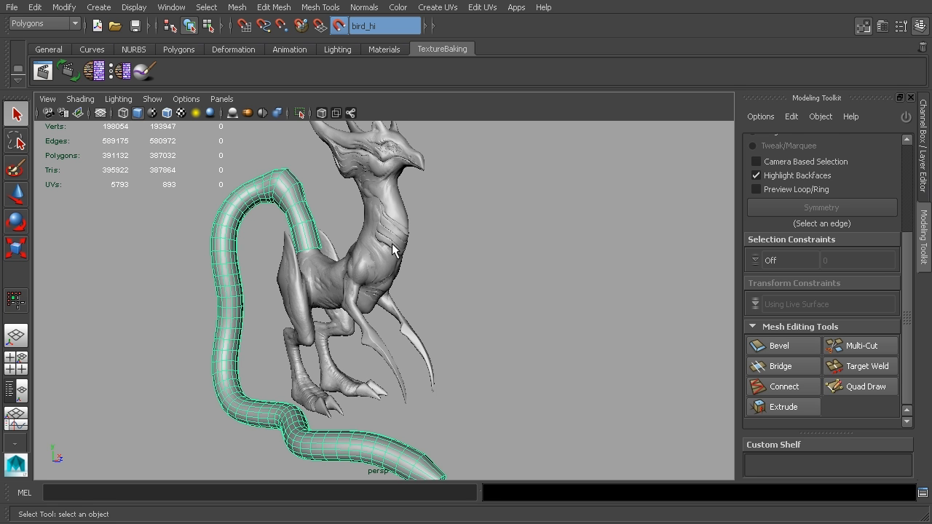
left_click(793, 117)
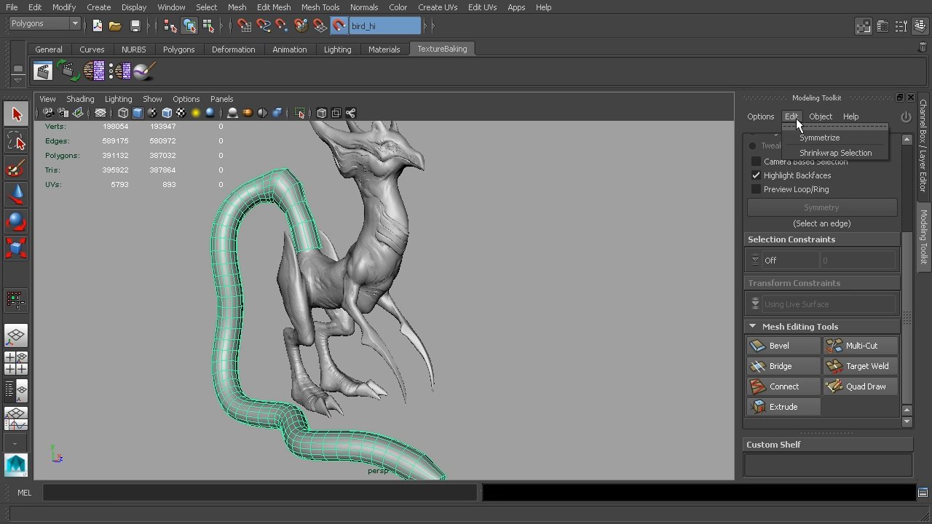
left_click(806, 153)
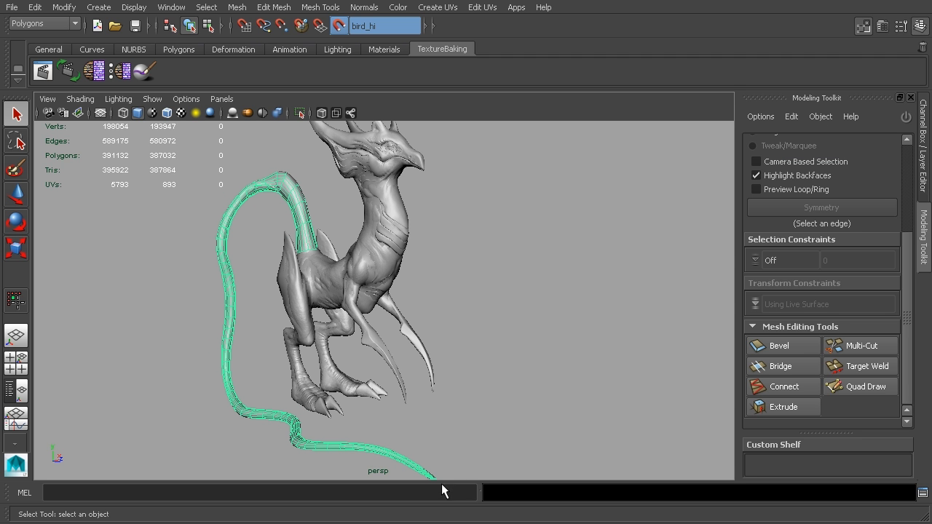
left_click_drag(385, 260, 457, 357, "alt")
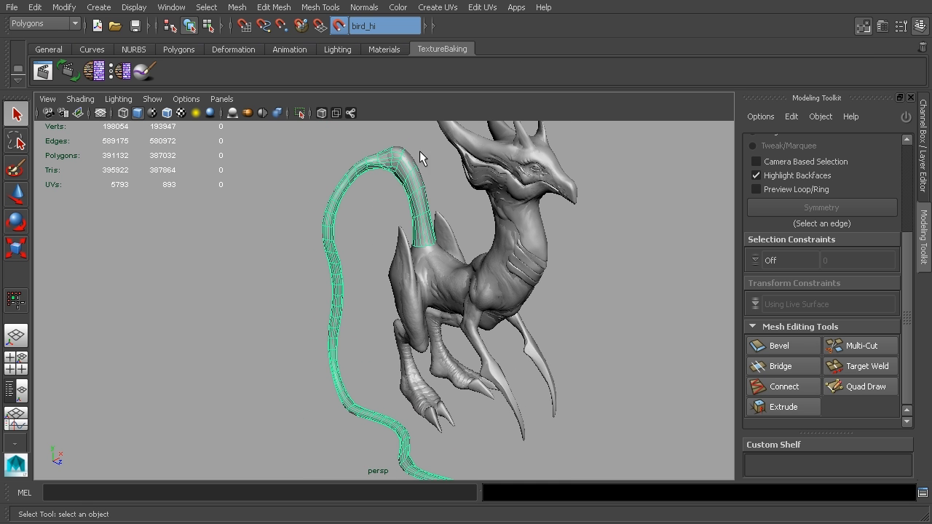
Insert two edge loops around the tail's upper bend with Quad Draw, relaxing the mesh between them
right_click_drag(397, 164, 408, 263, "alt")
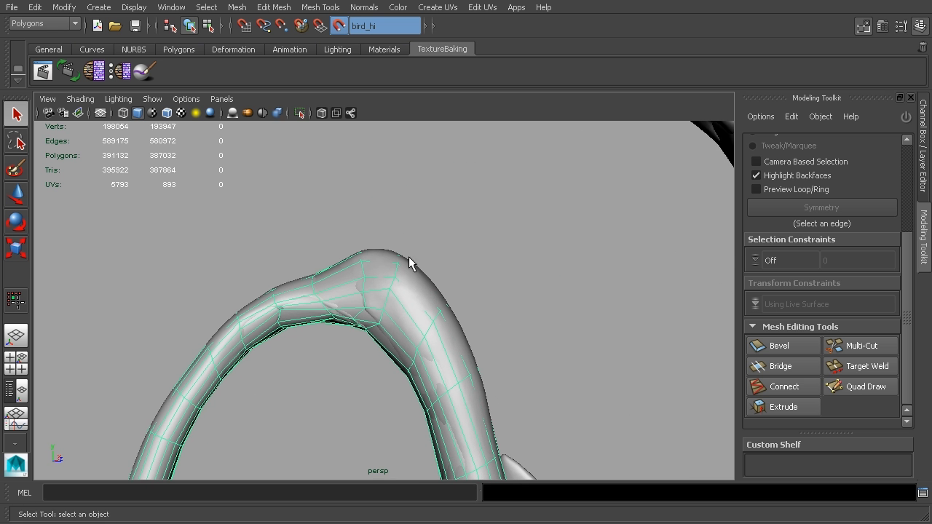
mouse_move(420, 319)
right_mouse_down("alt")
mouse_move(401, 271)
mouse_move(437, 291)
right_mouse_up("alt")
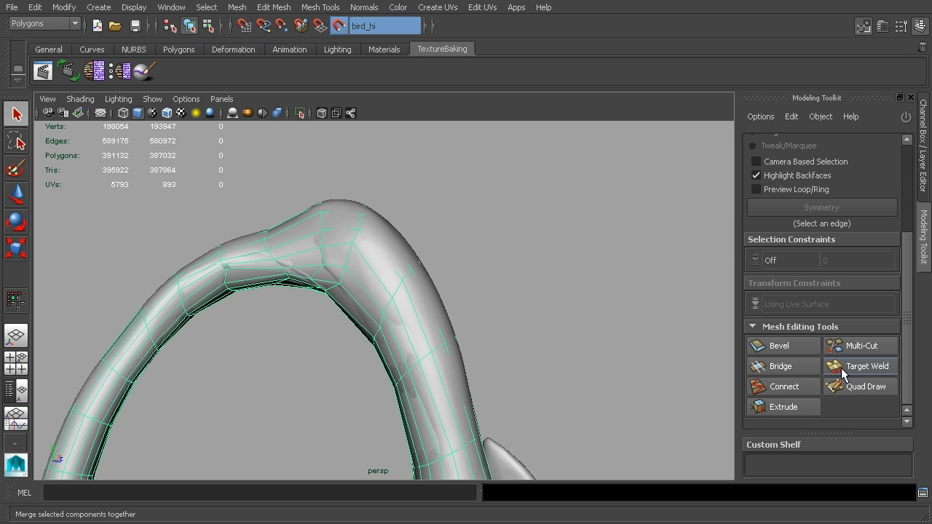
left_click(856, 393)
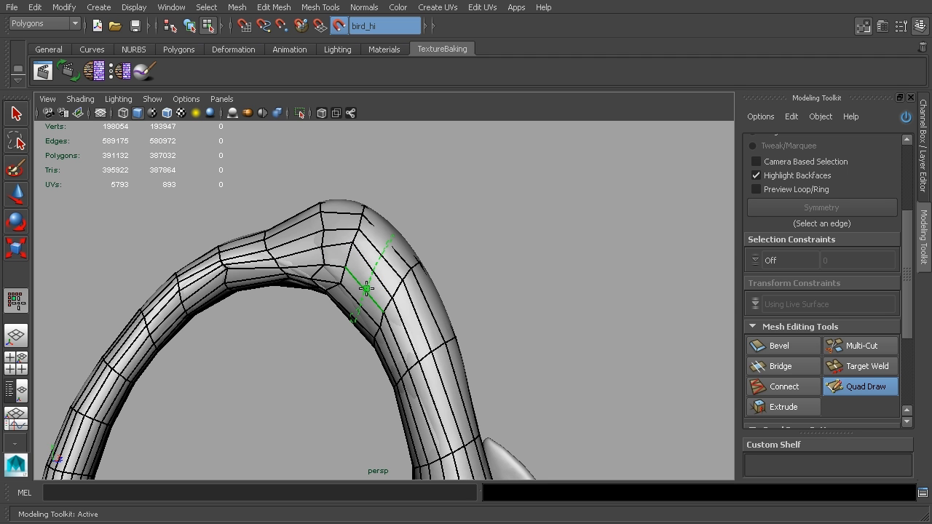
left_click(366, 289, "ctrl")
mouse_move(331, 243)
left_mouse_down("shift")
mouse_move(323, 265)
mouse_move(196, 273)
mouse_move(323, 266)
mouse_move(313, 255)
left_mouse_up("shift")
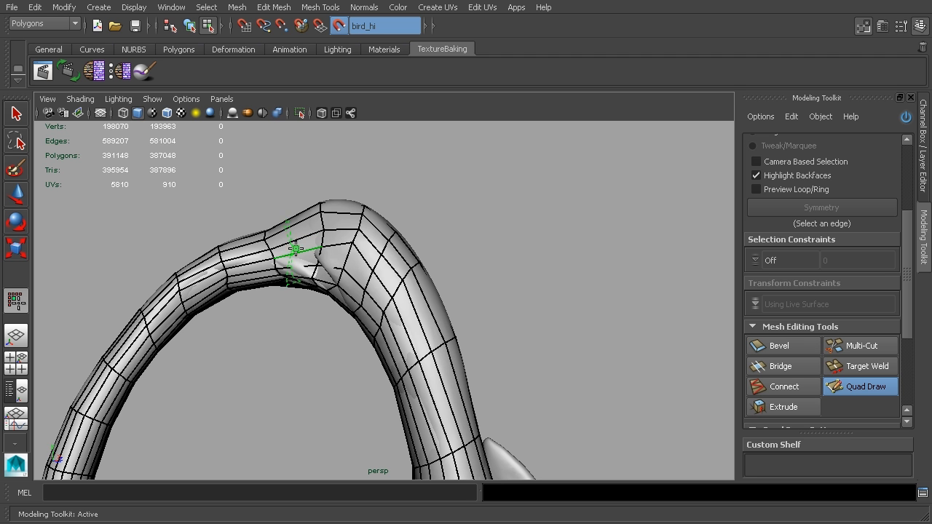
left_click(299, 250, "ctrl")
Leave Quad Draw at the tail tube and return to selecting whole objects
scroll(440, 248, "down", 5)
middle_click_drag(480, 357, 437, 203, "alt")
left_click_drag(436, 203, 426, 258, "alt")
scroll(431, 244, "up", 5)
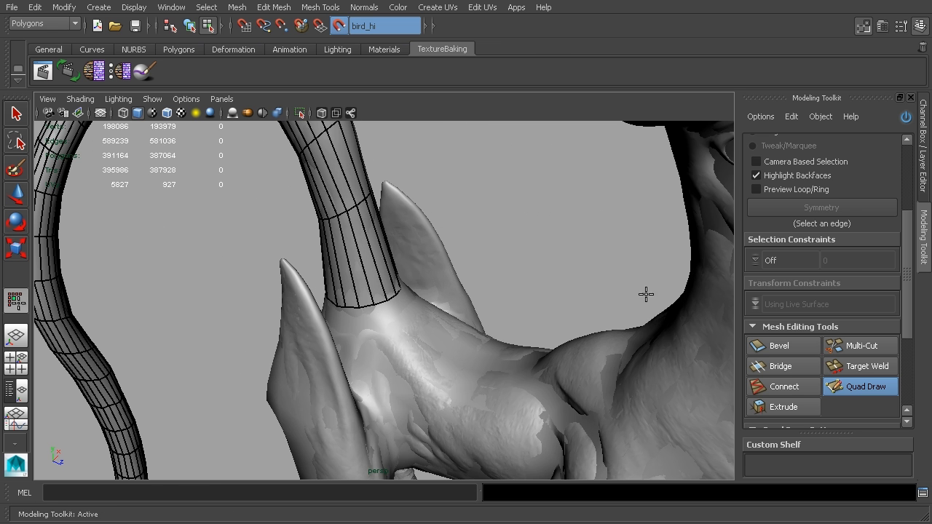
scroll(596, 276, "down", 5)
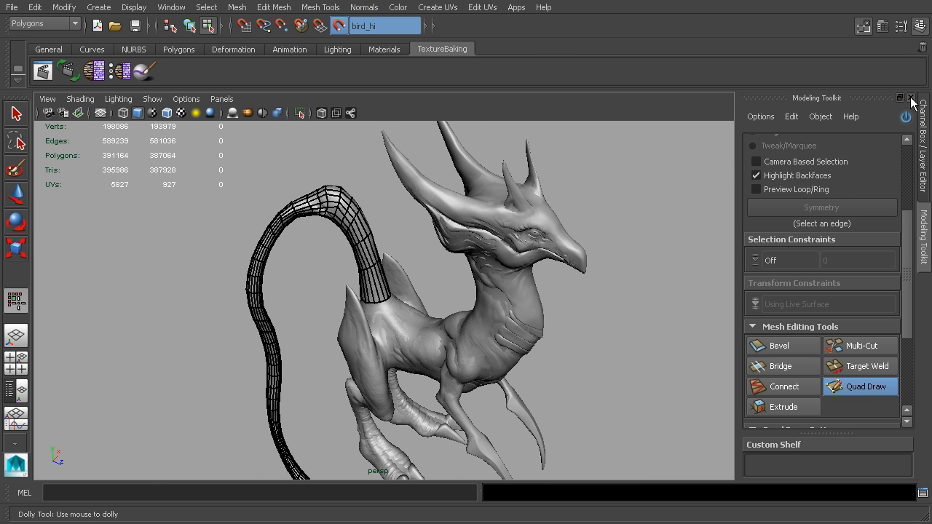
left_click(911, 98)
left_click(190, 26)
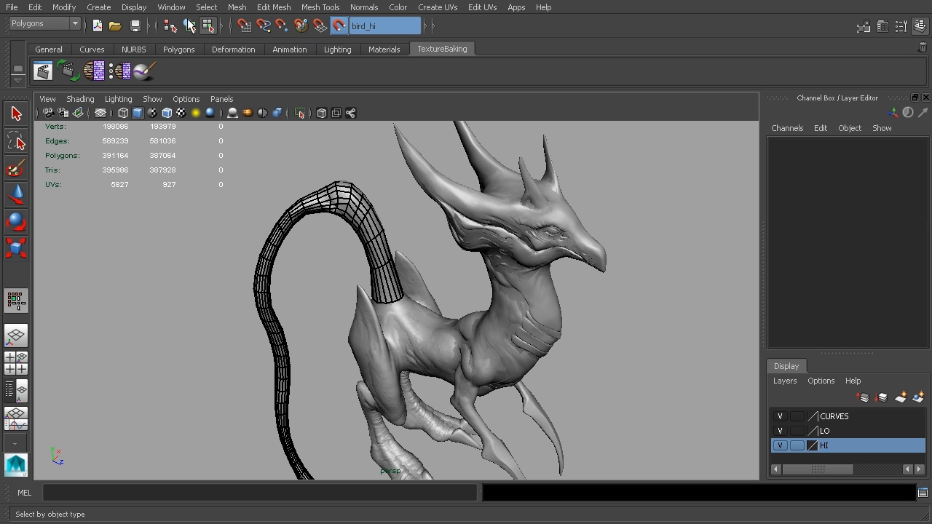
left_click(16, 115)
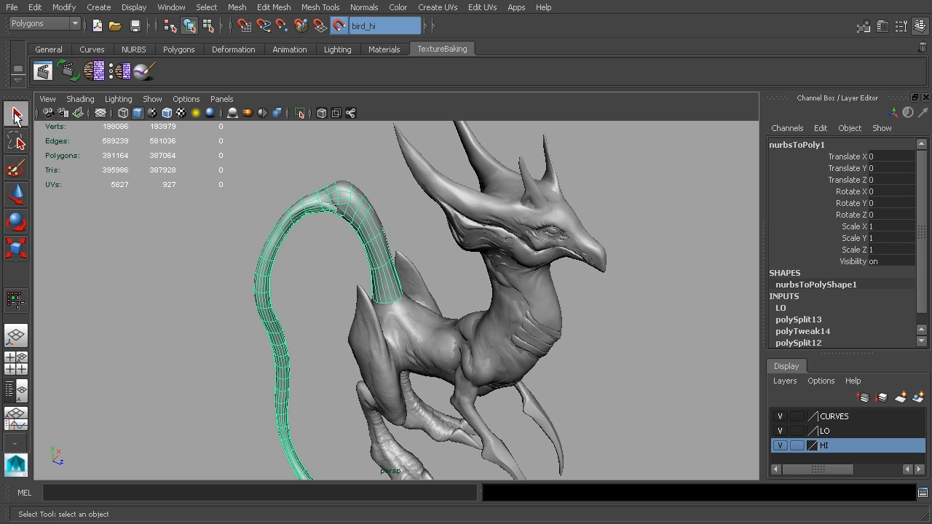
Select the low-poly body bird_lo and isolate it in the view at its open tail stub
left_click(436, 338)
left_click_drag(664, 379, 576, 319, "alt")
scroll(544, 284, "up", 3)
scroll(544, 279, "up", 3)
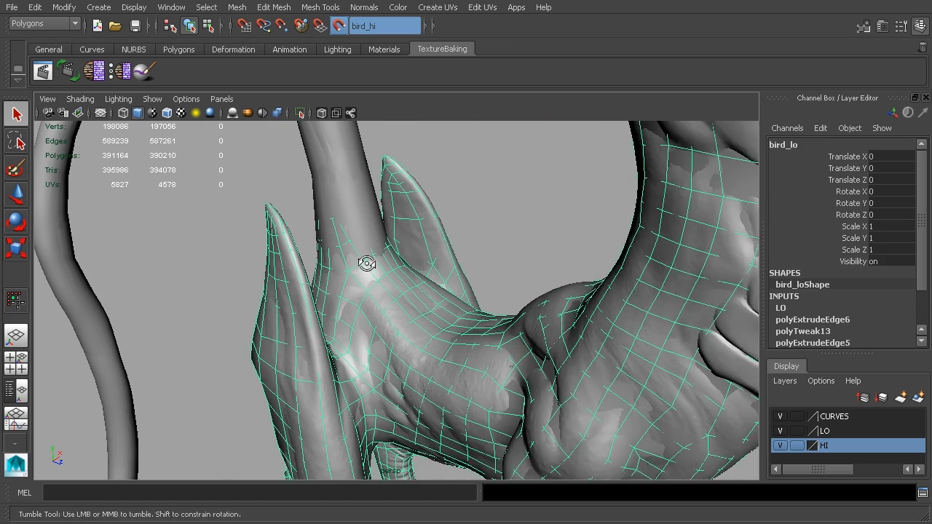
left_click_drag(367, 263, 367, 267, "alt")
left_click(152, 98)
mouse_move(189, 119)
left_click(306, 125)
left_click_drag(333, 142, 335, 218, "alt")
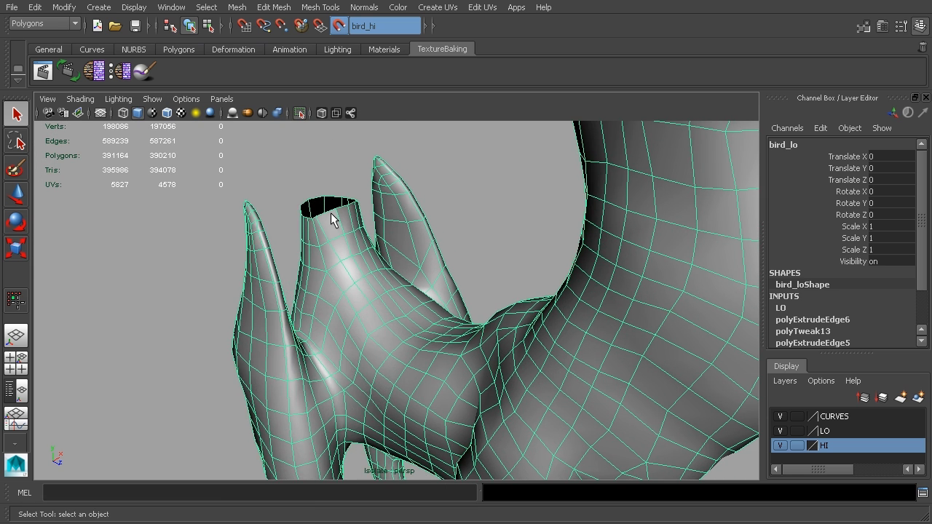
left_click(288, 191)
left_click_drag(266, 173, 323, 248)
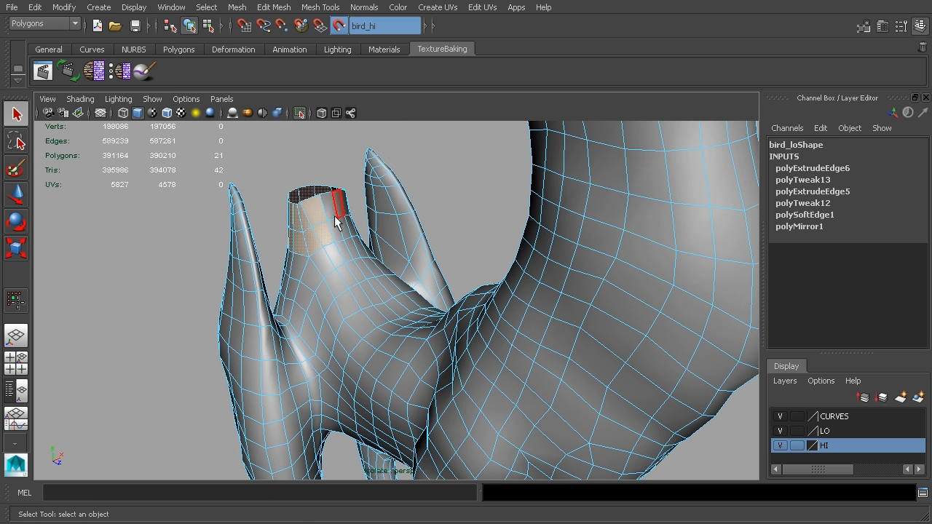
key("Delete")
left_click_drag(356, 218, 354, 214)
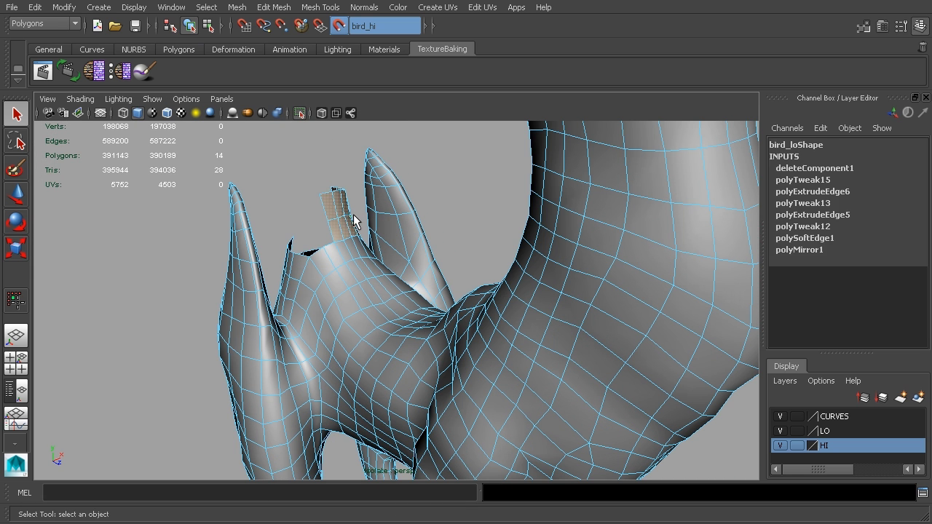
key("ctrl+z")
key("ctrl+z")
Delete the two uppermost rings of faces from the body's open tail stub
left_click(325, 171)
left_click_drag(325, 172, 320, 165, "alt")
left_click_drag(256, 142, 285, 158)
left_click_drag(337, 175, 278, 204)
key("Delete")
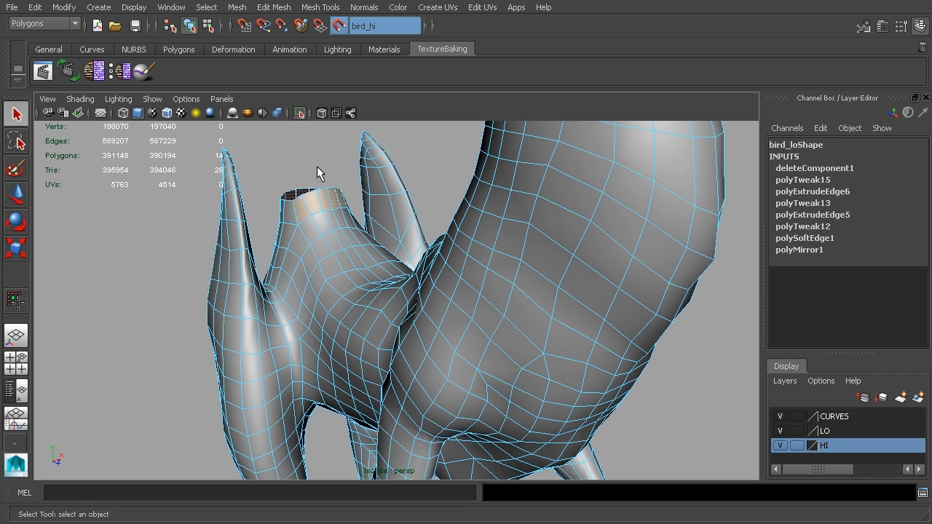
key("Delete")
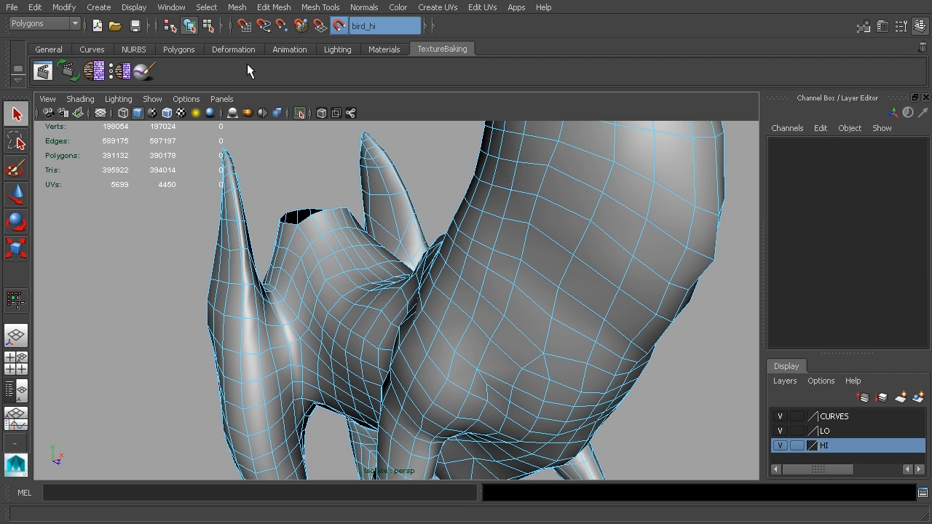
Return to object selection and end the isolation of the low-poly body
left_click(189, 25)
left_click(153, 99)
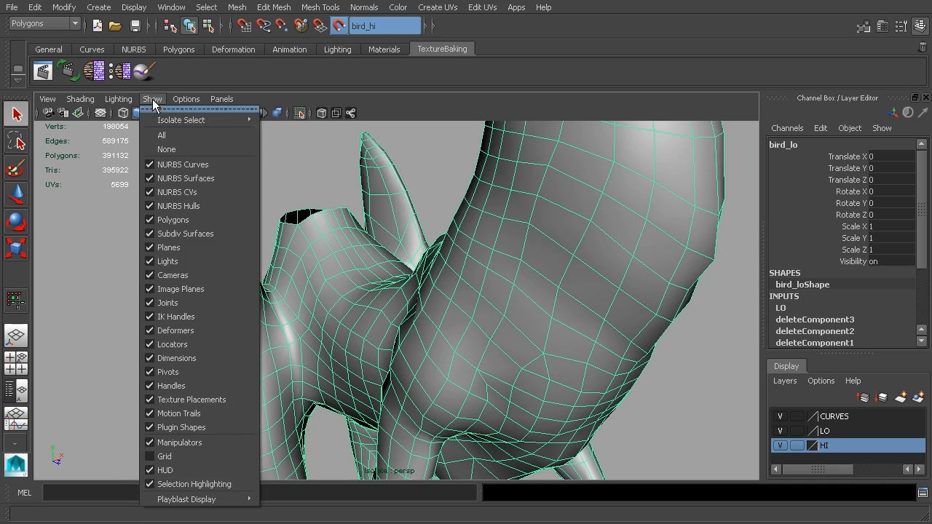
left_click(292, 127)
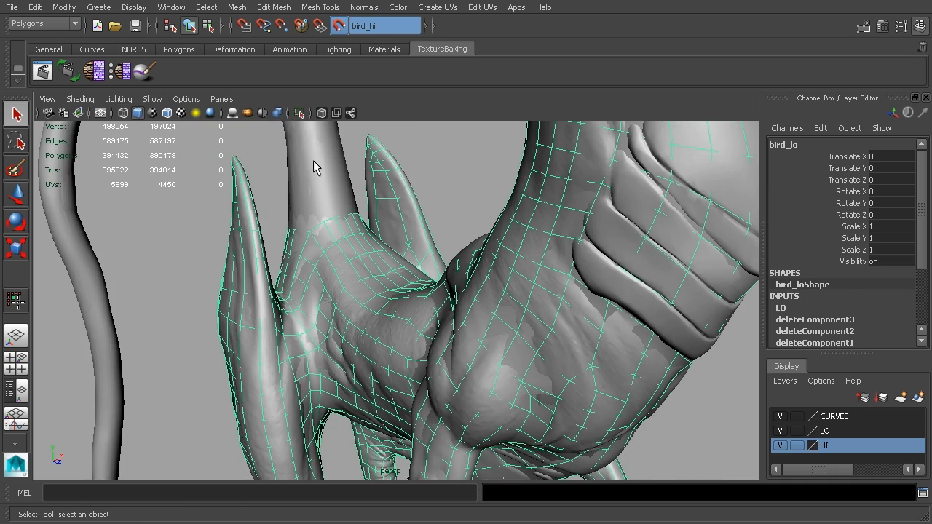
Combine the polygon tail tube and the low-poly body into one mesh and delete its construction history
left_click(314, 167)
left_click_drag(469, 210, 521, 253, "alt")
left_click(237, 7)
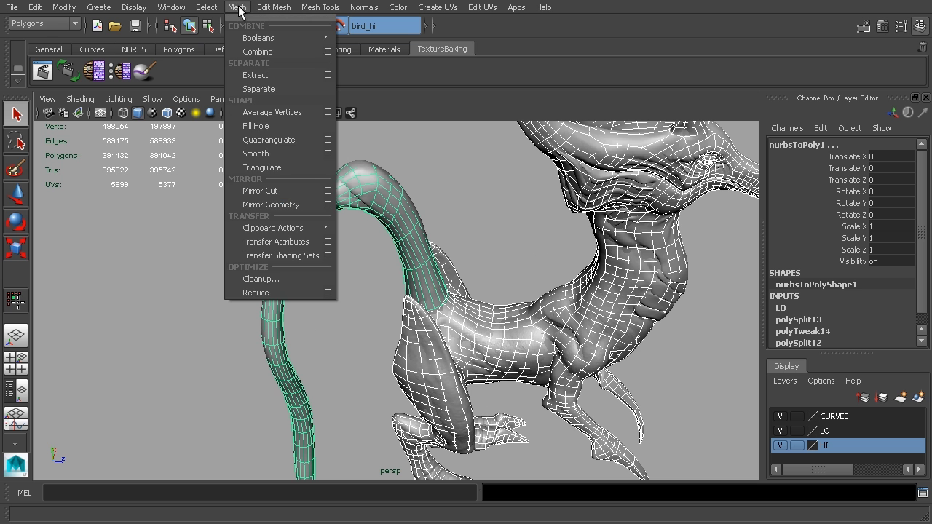
left_click(258, 51)
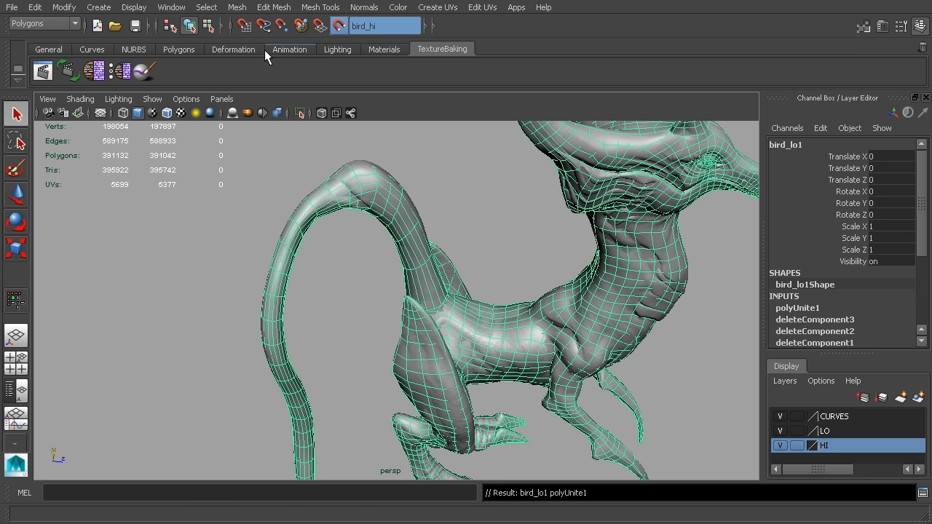
left_click(34, 8)
mouse_move(145, 158)
left_click(201, 166)
Weld the tail tube's border vertices onto the matching vertices of the body's tail stub with Quad Draw
left_click_drag(441, 245, 342, 287, "alt")
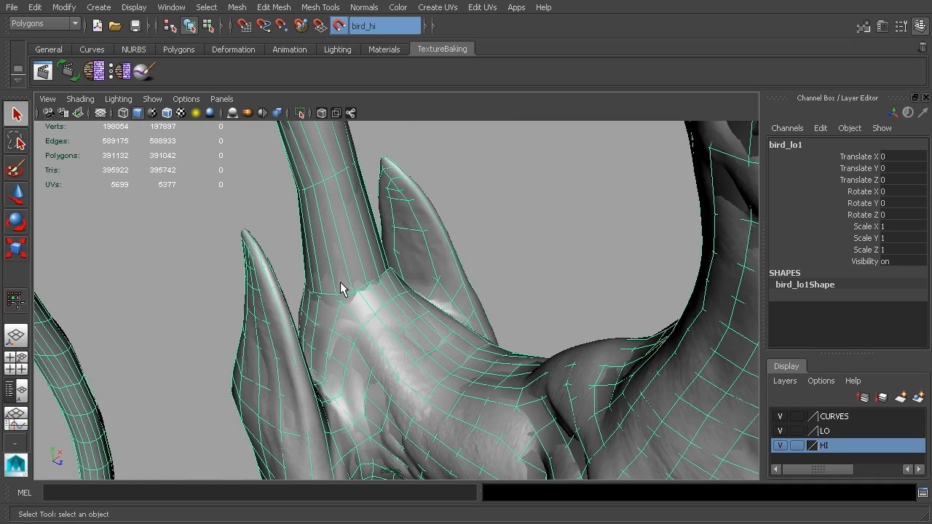
left_click(863, 27)
left_click(879, 388)
mouse_move(542, 308)
left_mouse_down("alt")
mouse_move(379, 269)
mouse_move(349, 288)
left_mouse_up("alt")
scroll(381, 266, "up", 3)
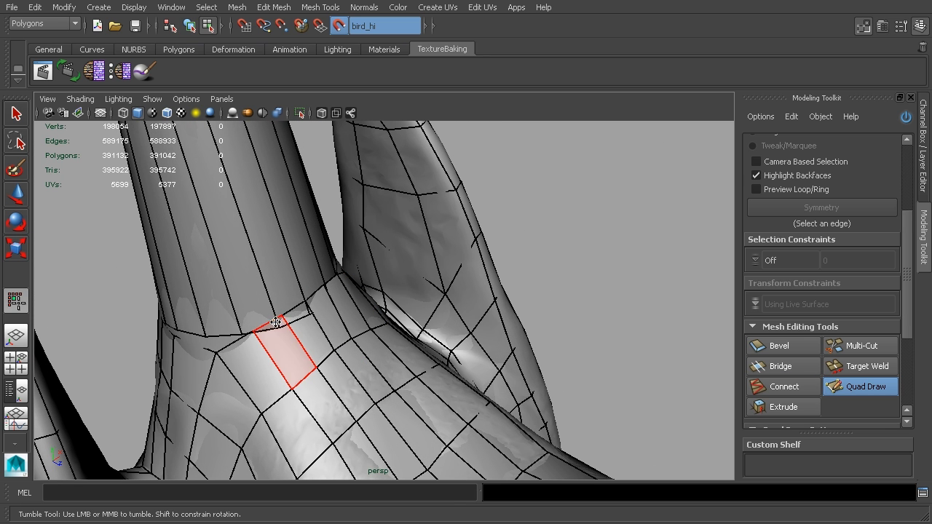
scroll(321, 317, "up", 3)
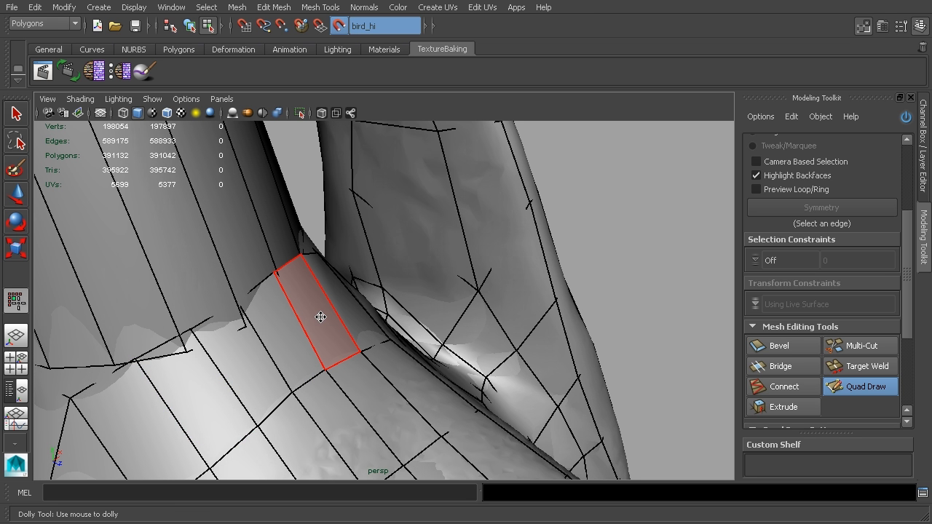
left_click_drag(186, 347, 191, 327)
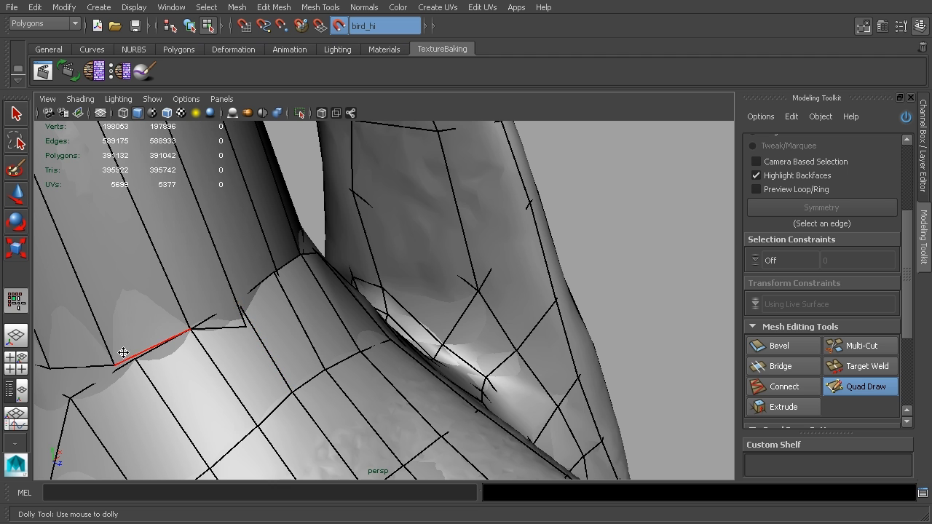
left_click_drag(112, 363, 135, 358)
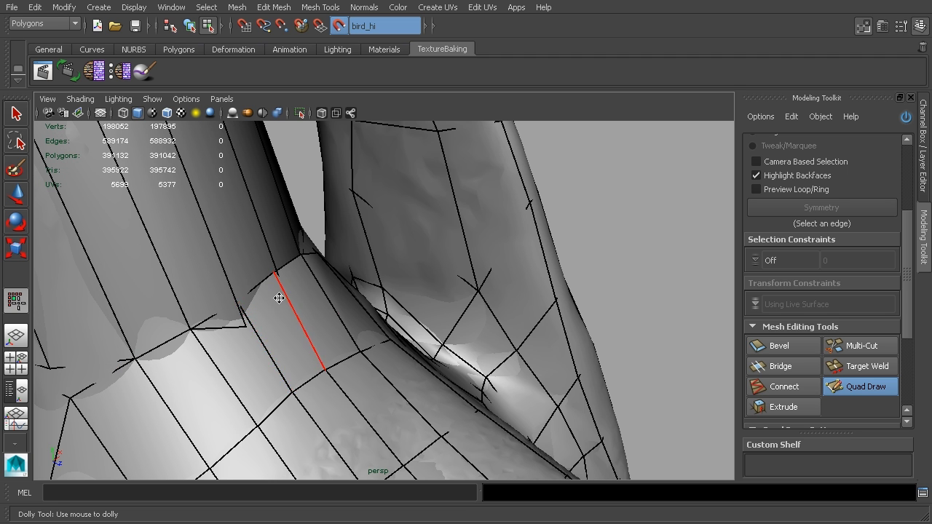
mouse_move(223, 333)
left_mouse_down("alt")
mouse_move(241, 335)
mouse_move(237, 378)
left_mouse_up("alt")
left_click_drag(386, 342, 395, 327, "alt")
Insert an edge loop around the tail just above its junction with the body
scroll(395, 327, "down", 6)
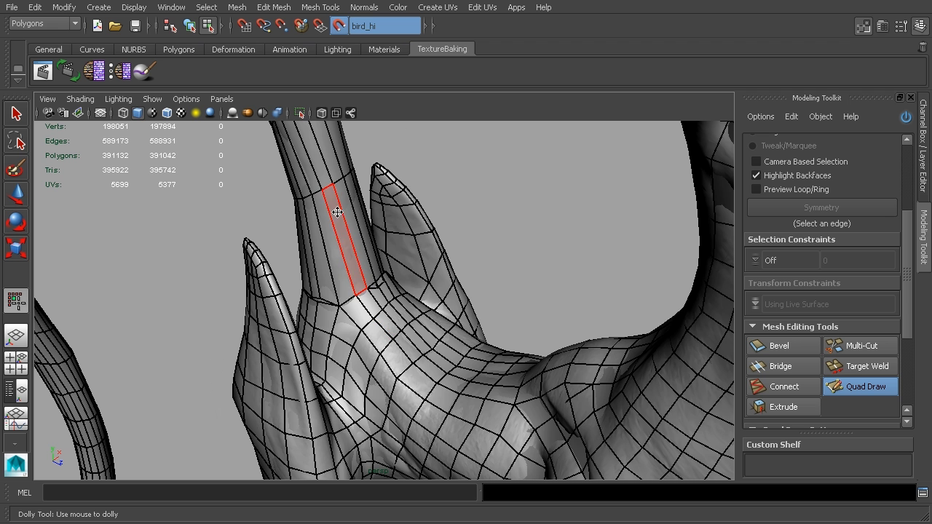
key("shift")
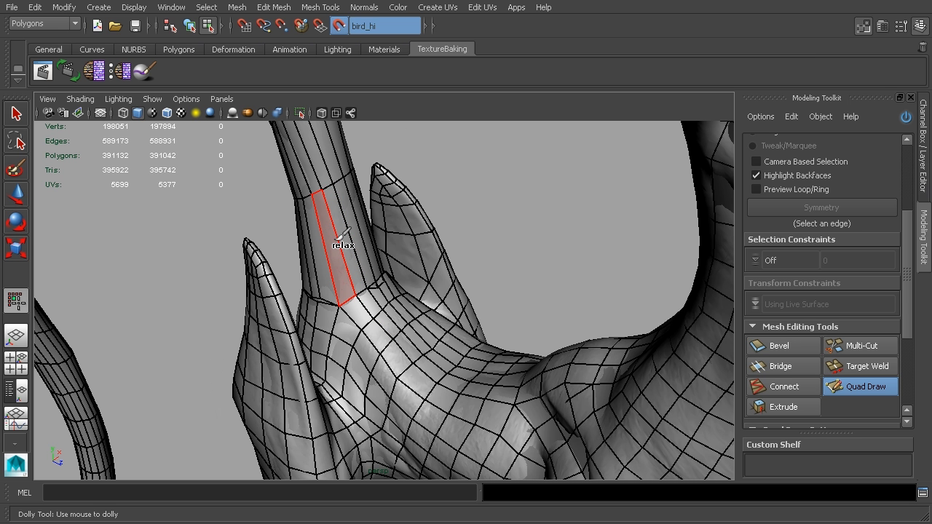
left_click(339, 246, "ctrl")
Examine the combined low-poly creature from several angles, checking the tail, legs, body and neck
scroll(439, 260, "down", 5)
left_click_drag(440, 262, 456, 292, "alt")
scroll(361, 261, "down", 3)
left_click_drag(310, 321, 507, 322, "alt")
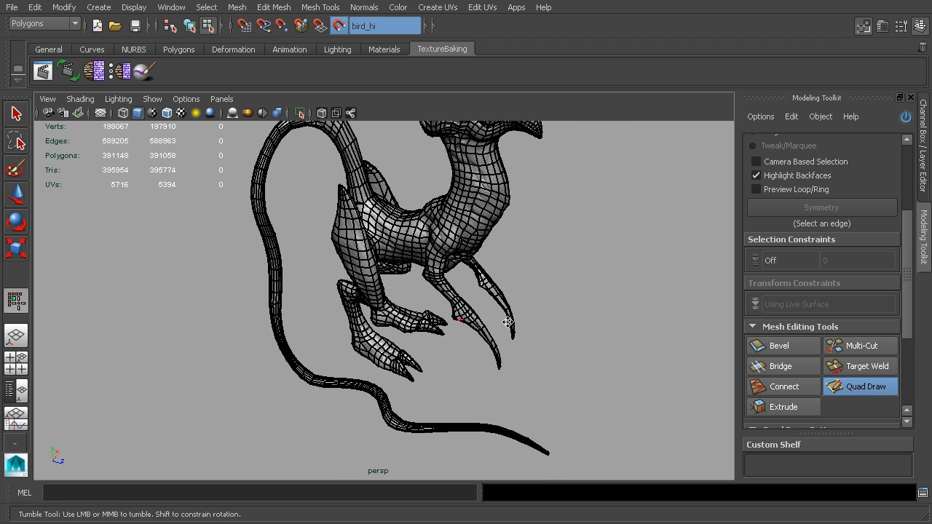
middle_click_drag(508, 321, 465, 321, "alt")
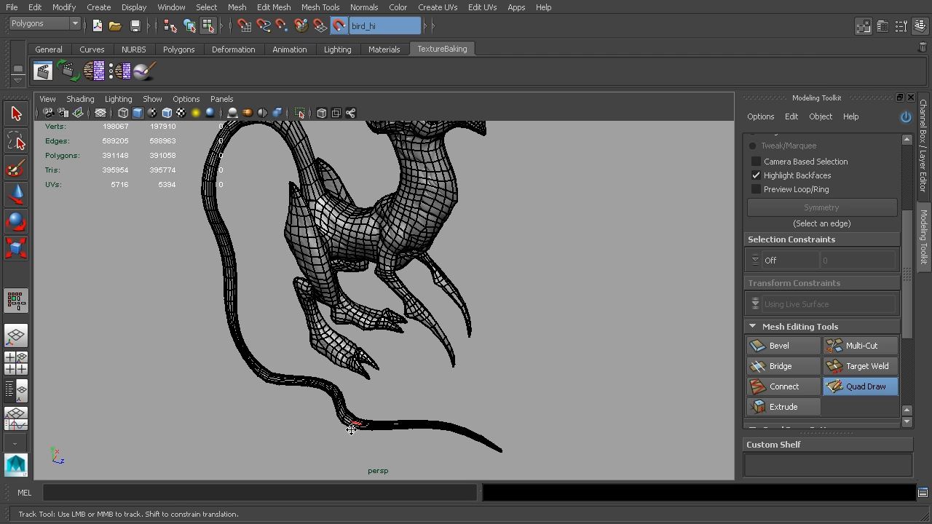
left_click_drag(507, 313, 494, 328, "alt")
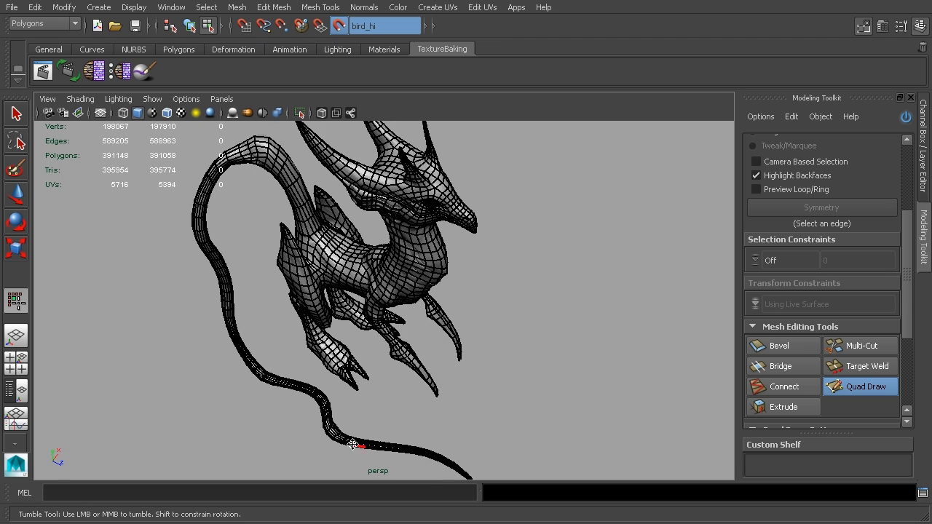
left_click_drag(516, 487, 610, 386, "alt")
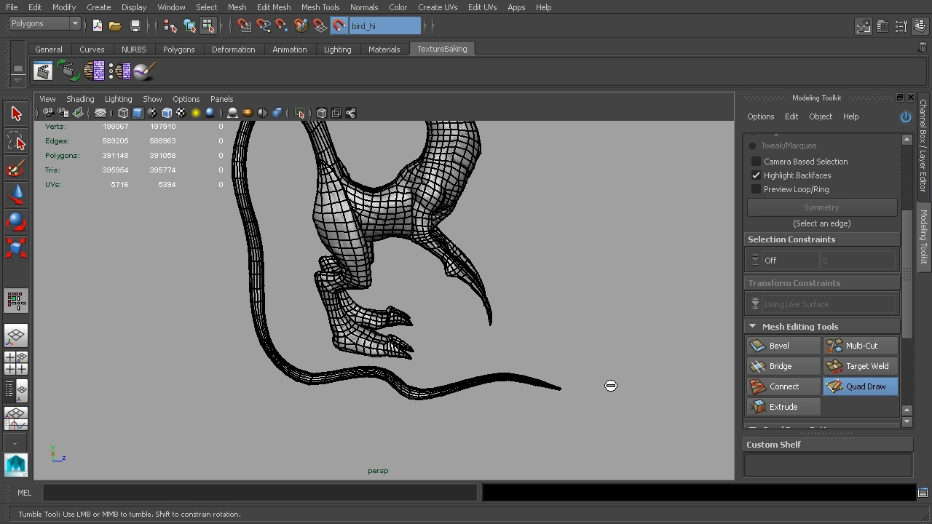
left_click_drag(611, 386, 493, 258, "alt")
middle_click_drag(493, 257, 502, 345, "alt")
scroll(515, 294, "up", 3)
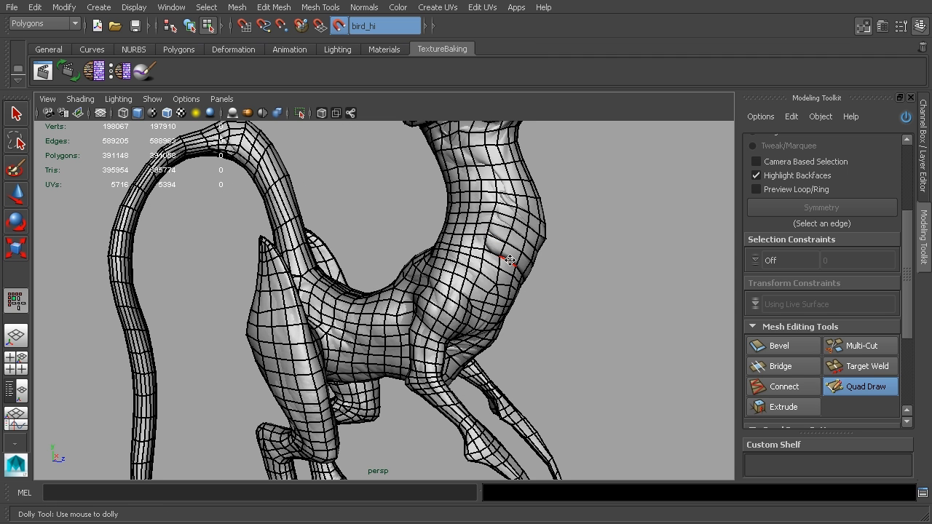
left_click_drag(525, 256, 542, 276, "alt")
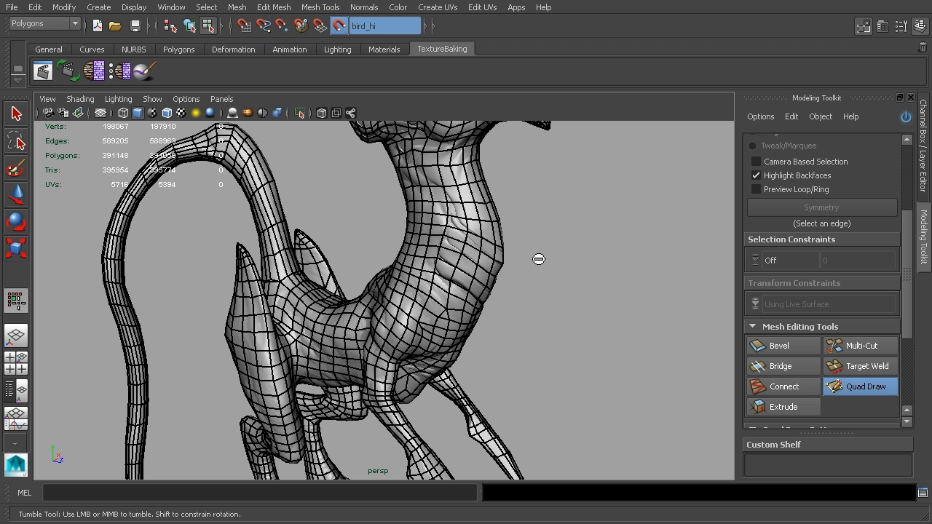
scroll(554, 277, "down", 6)
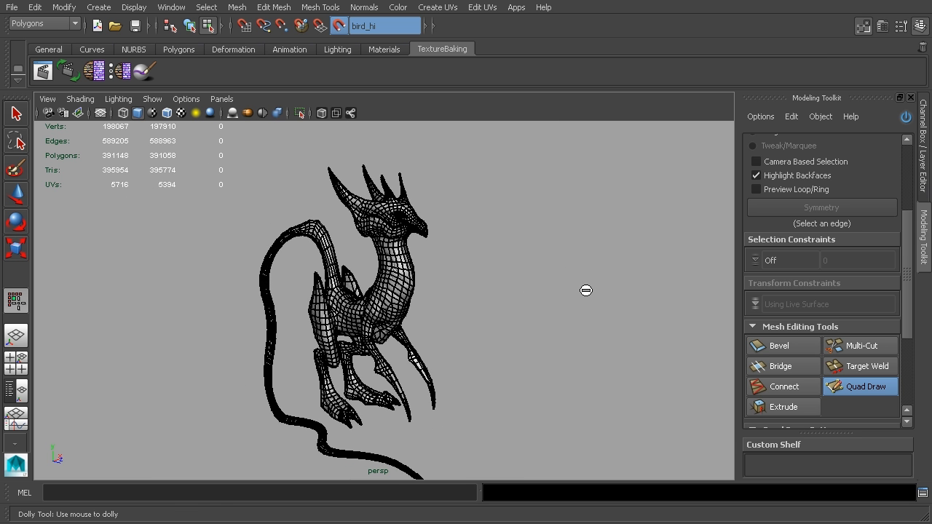
middle_click_drag(586, 289, 593, 279, "alt")
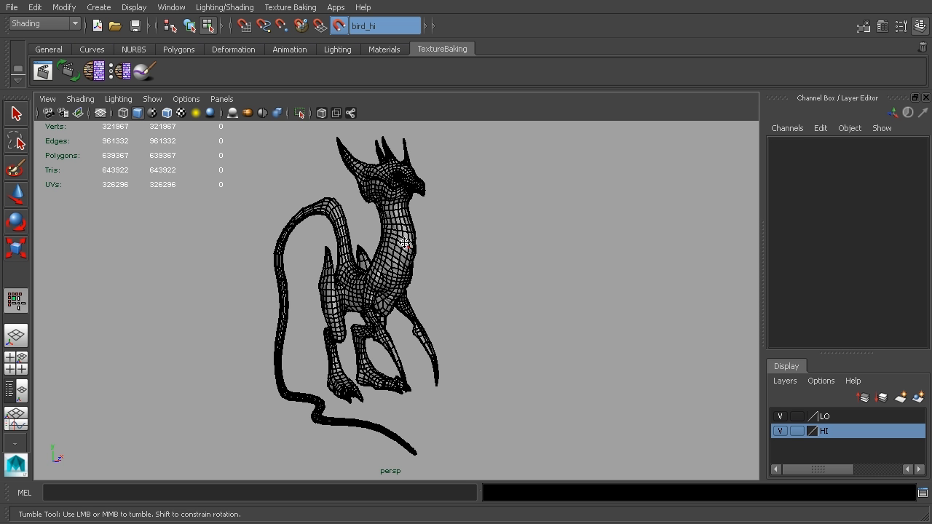
left_click_drag(428, 265, 478, 259, "alt")
scroll(557, 261, "up", 2)
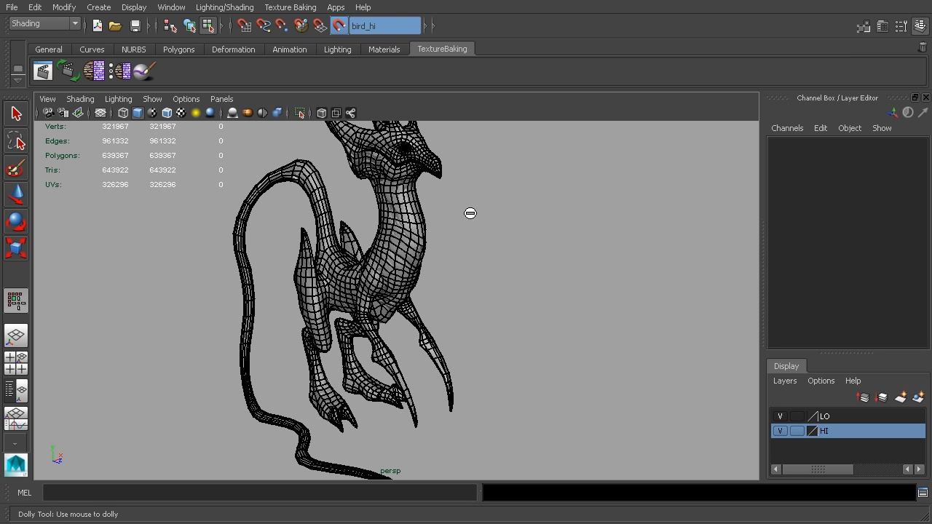
left_click_drag(499, 214, 506, 218, "alt")
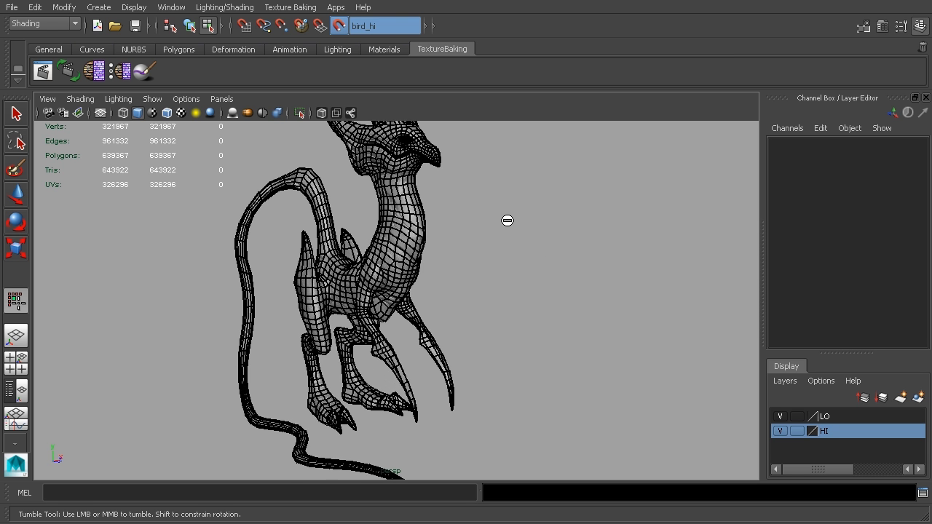
Examine the UV layout of the low-poly creature bird_lo in the UV Texture Editor
middle_click_drag(505, 218, 523, 291, "alt")
left_click(22, 116)
left_click(377, 252)
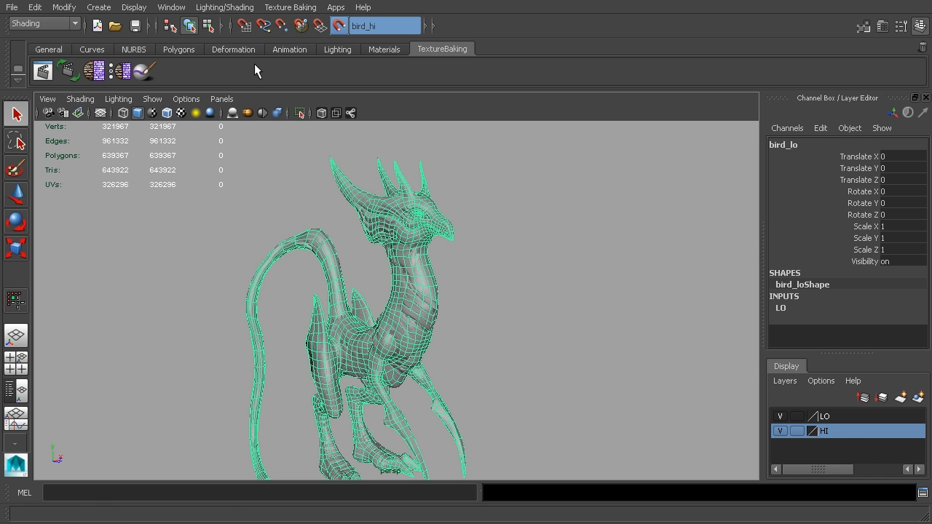
left_click(167, 7)
left_click(202, 184)
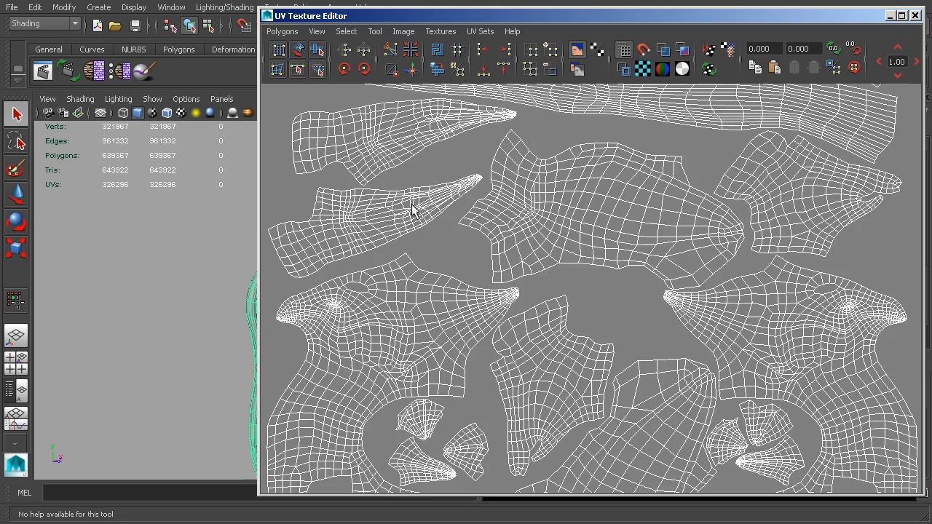
scroll(612, 269, "down", 5)
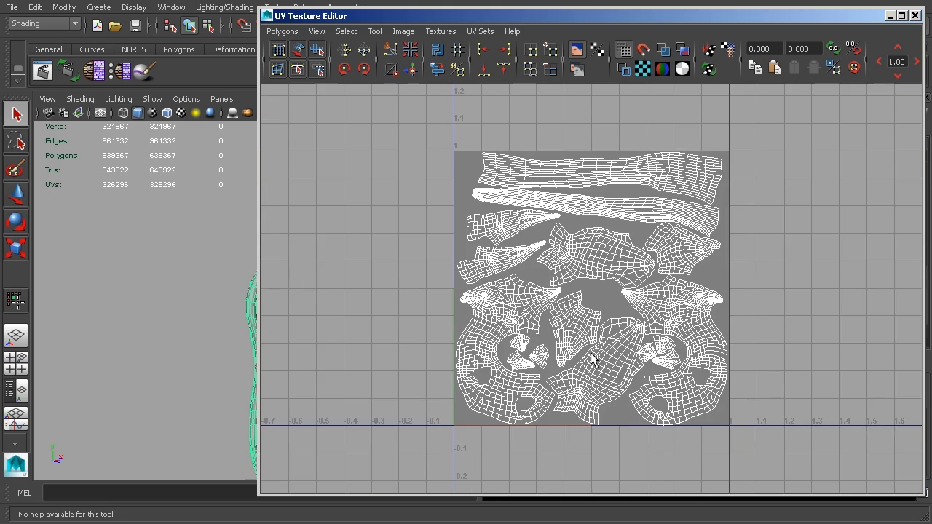
left_click(915, 15)
Hide the LO layer and turn on hardware texturing in the viewport for the high-poly creature
left_click_drag(521, 371, 509, 320, "alt")
left_click(779, 416)
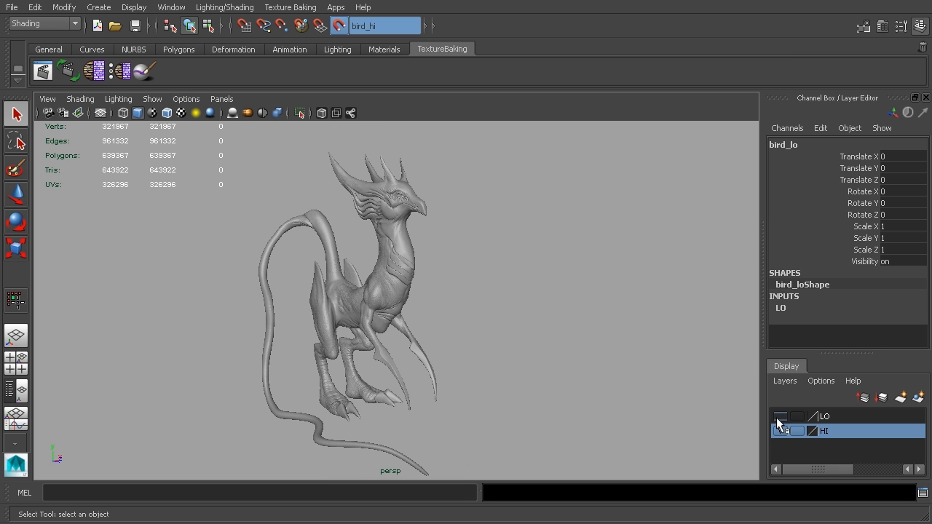
mouse_move(427, 320)
left_mouse_down("alt")
mouse_move(444, 296)
mouse_move(507, 293)
mouse_move(437, 295)
left_mouse_up("alt")
left_click(80, 99)
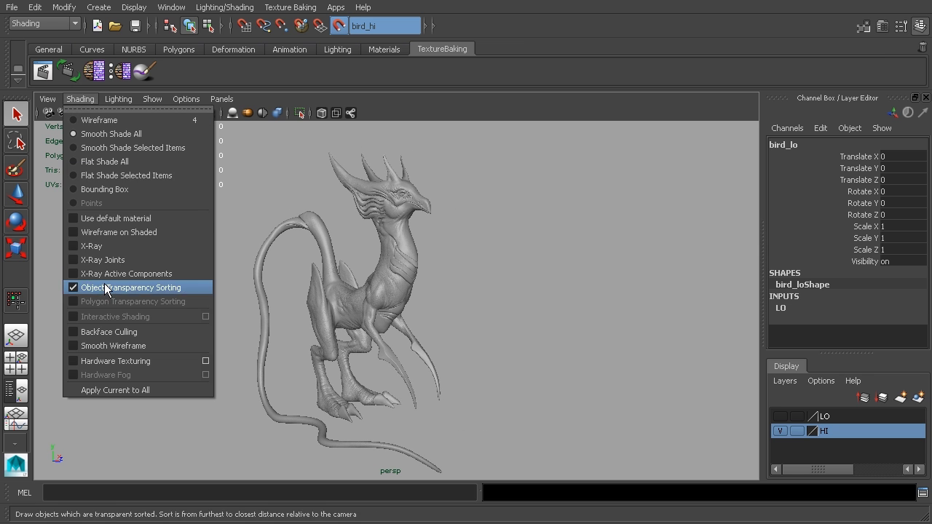
left_click(121, 360)
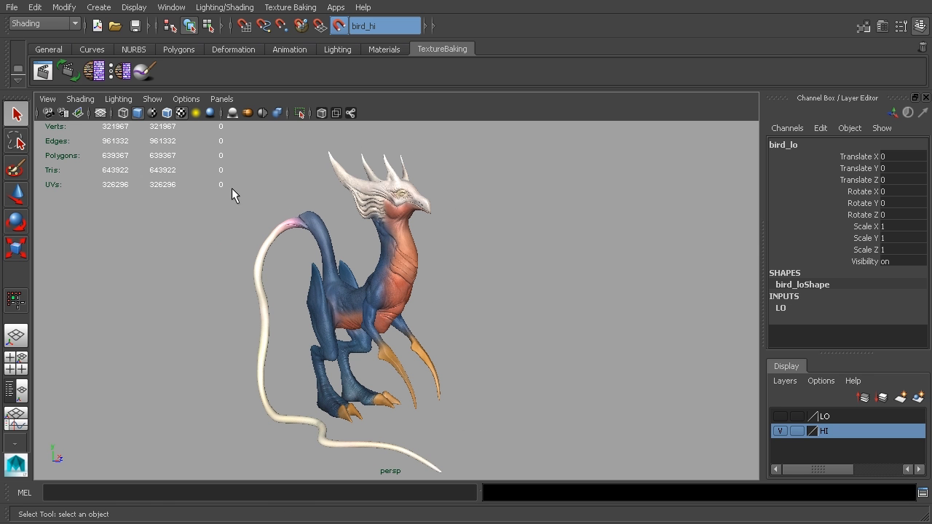
left_click(80, 99)
left_click_drag(589, 395, 611, 351, "alt")
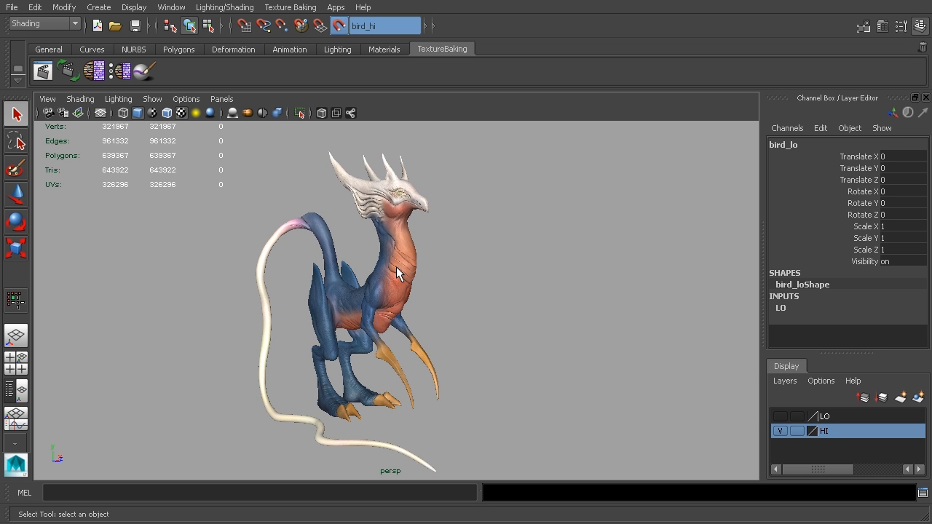
Compare the low-poly mesh with the textured high-poly creature by showing the LO and HI layers alternately and inspecting the low-poly wireframe
left_click(780, 416)
left_click(780, 432)
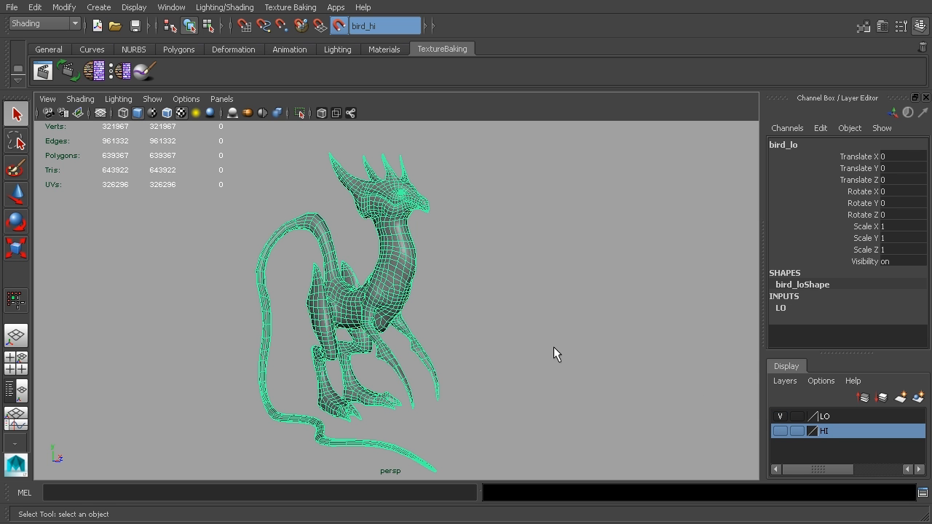
left_click(513, 341)
left_click_drag(513, 340, 408, 278, "alt")
left_click(407, 274)
left_click_drag(505, 323, 333, 337, "alt")
left_click_drag(473, 359, 553, 325, "alt")
left_click(780, 415)
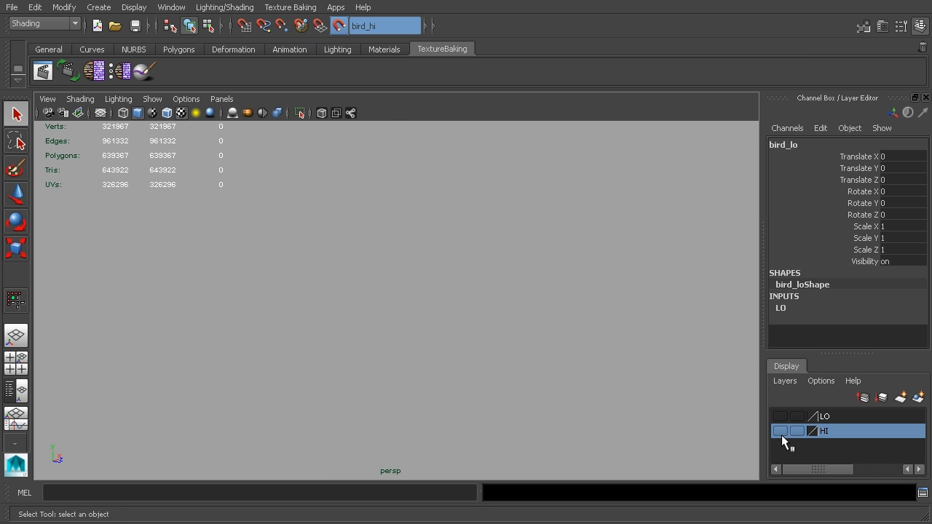
left_click(780, 432)
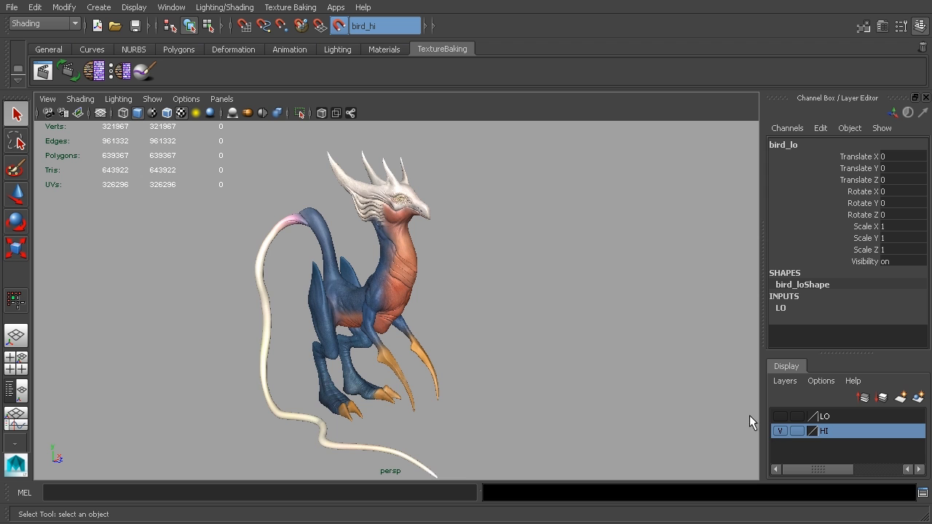
left_click(781, 431)
left_click(781, 415)
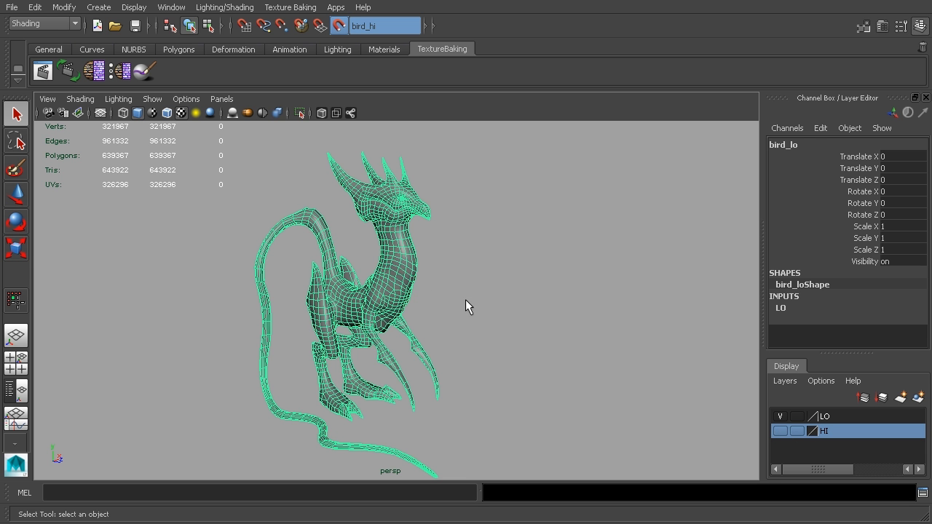
right_click_drag(458, 289, 564, 313, "alt")
right_click_drag(526, 338, 553, 358, "alt")
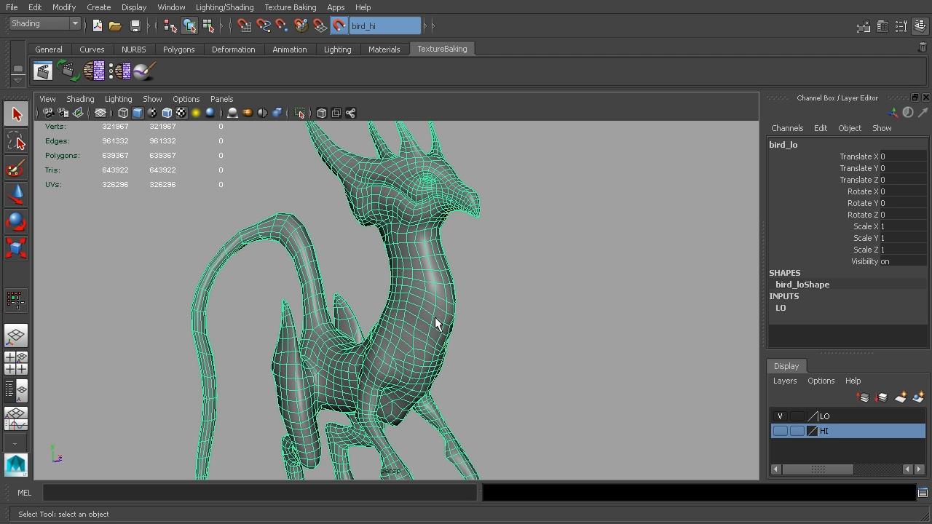
right_click_drag(566, 353, 506, 349, "alt")
left_click_drag(506, 349, 753, 451, "alt")
Show the HI layer together with LO and stop using bird_hi as the live surface
left_click(779, 432)
left_click_drag(477, 289, 527, 310, "alt")
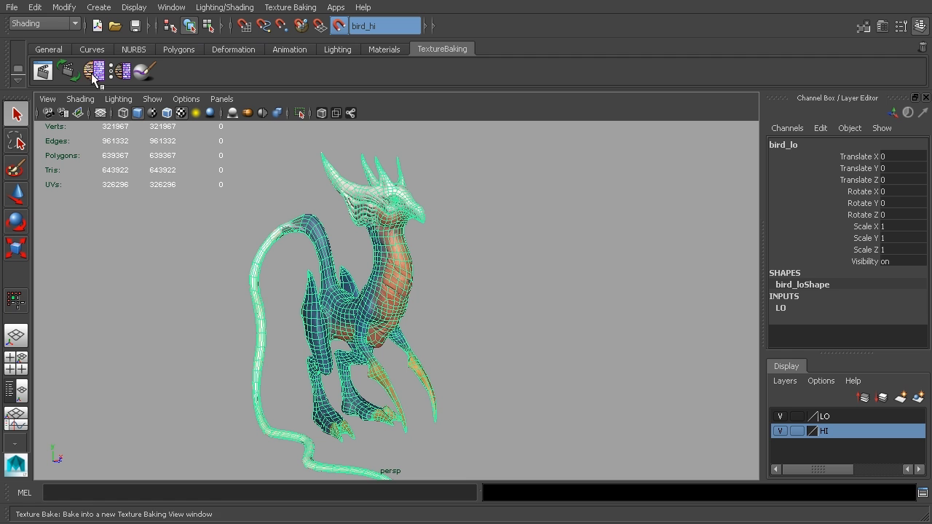
left_click(339, 26)
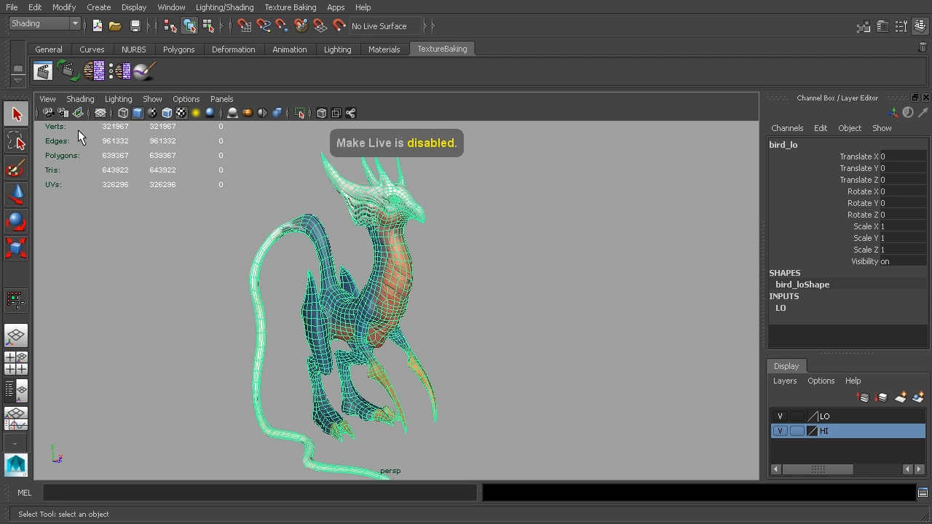
Create a new Turtle bake layer and name it BirdBake
left_click(290, 7)
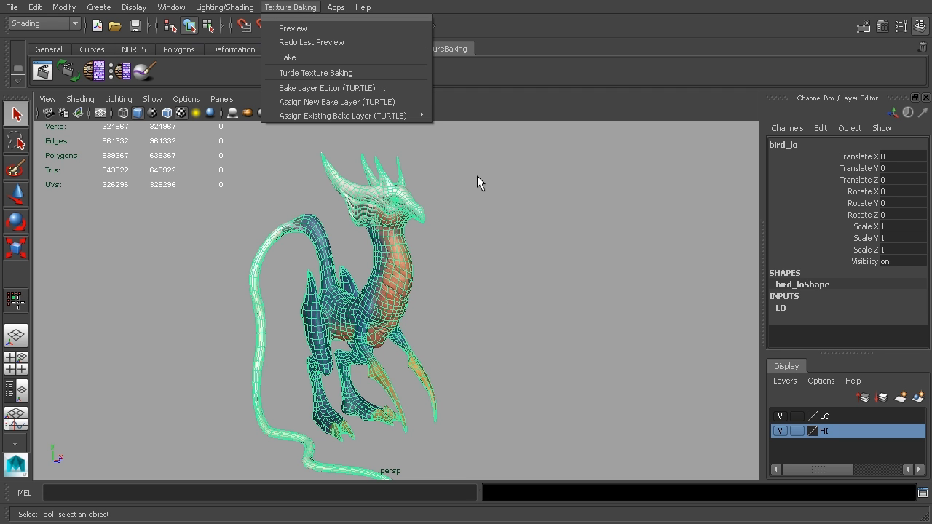
left_click(343, 89)
left_click_drag(700, 26, 757, 30)
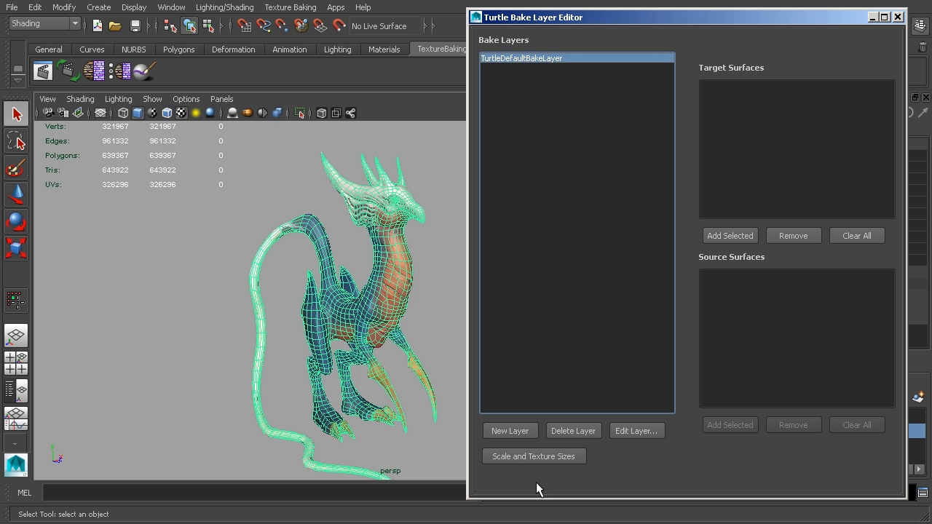
left_click(509, 431)
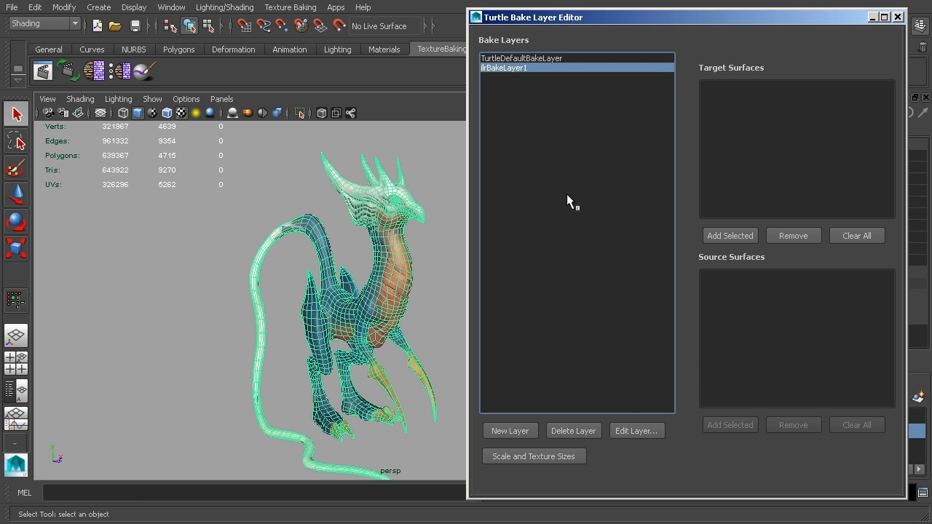
left_click(633, 432)
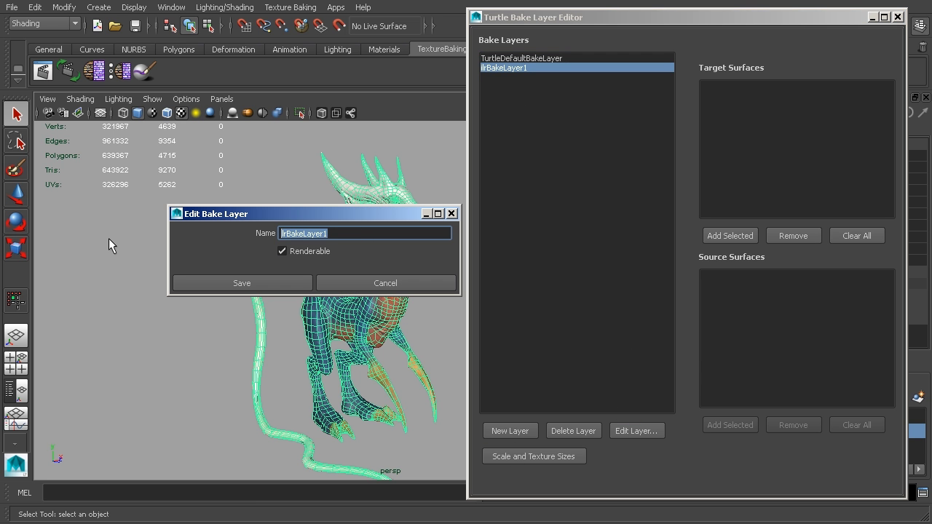
type("BirdBake")
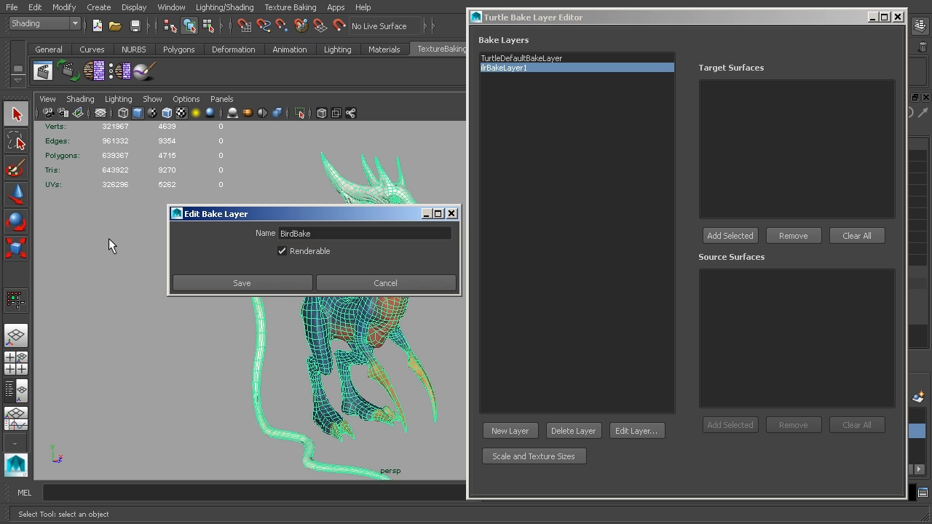
left_click(223, 282)
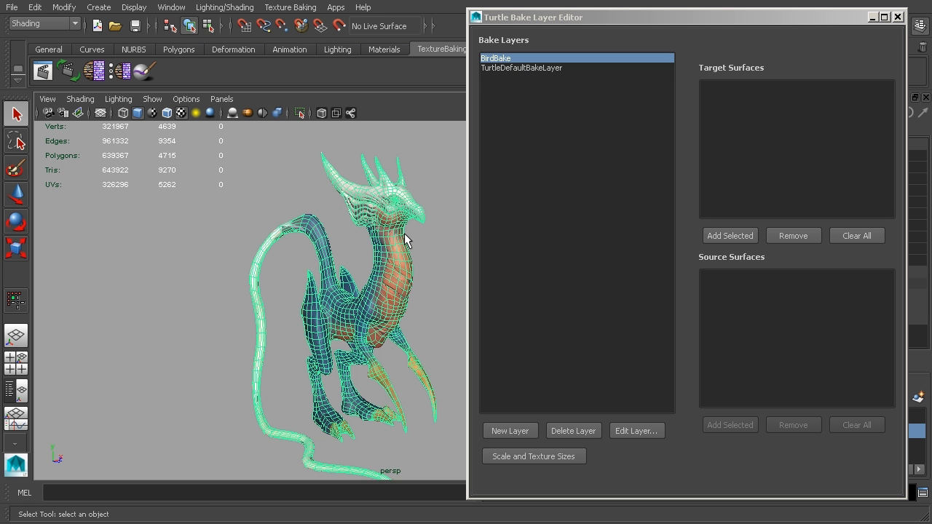
Isolate the low-poly creature by hiding the HI layer and add it to BirdBake as the target surface
middle_click_drag(404, 233, 283, 235, "alt")
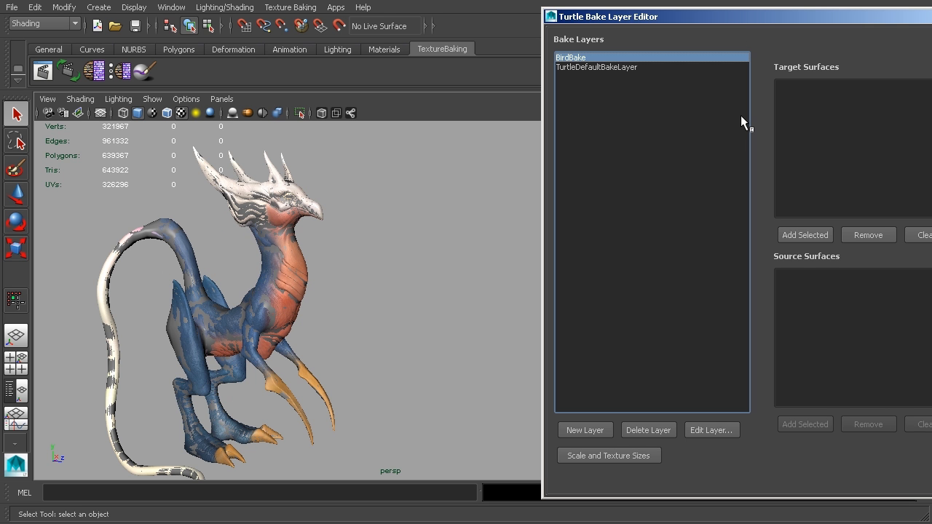
left_click_drag(442, 213, 258, 247, "alt")
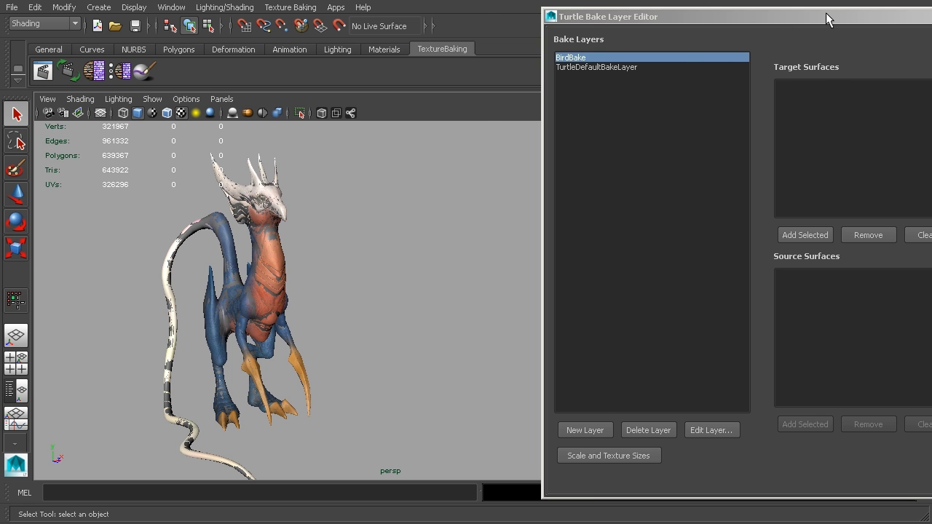
left_click_drag(757, 16, 570, 13)
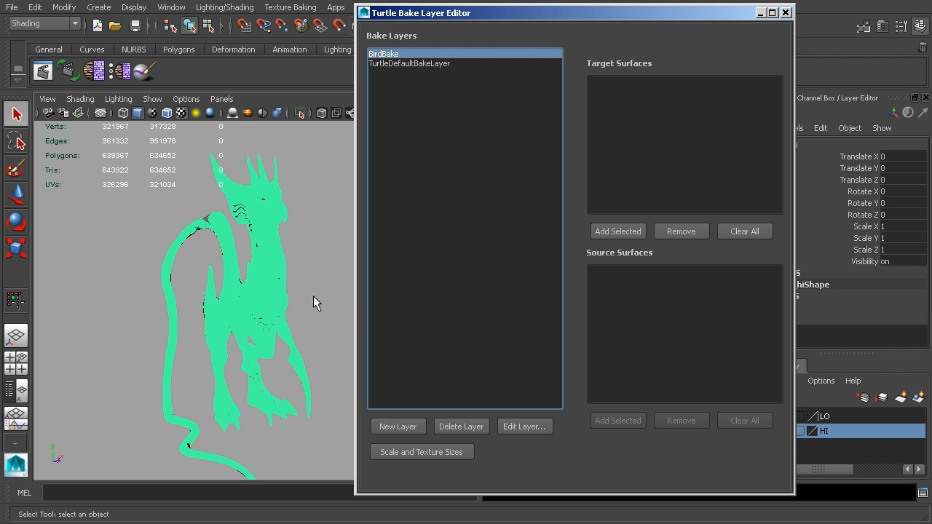
left_click_drag(715, 13, 675, 15)
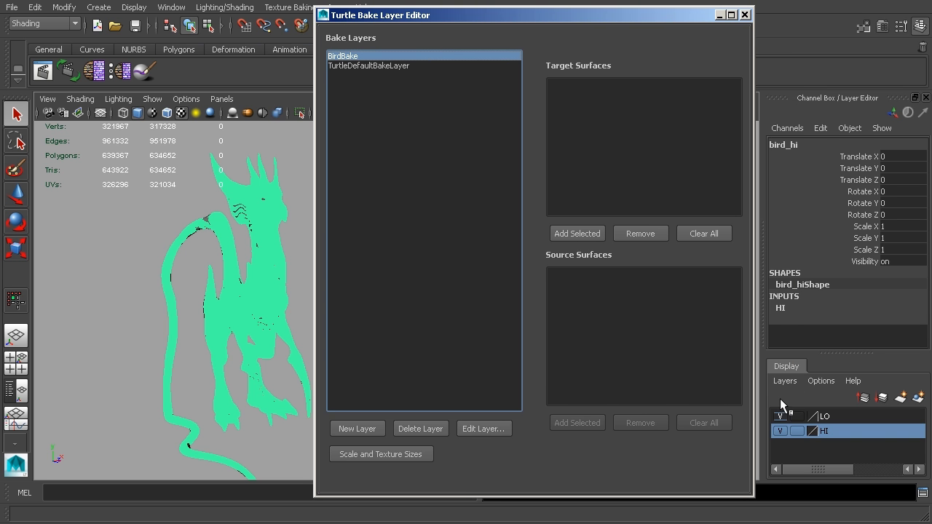
left_click(780, 430)
left_click(284, 256)
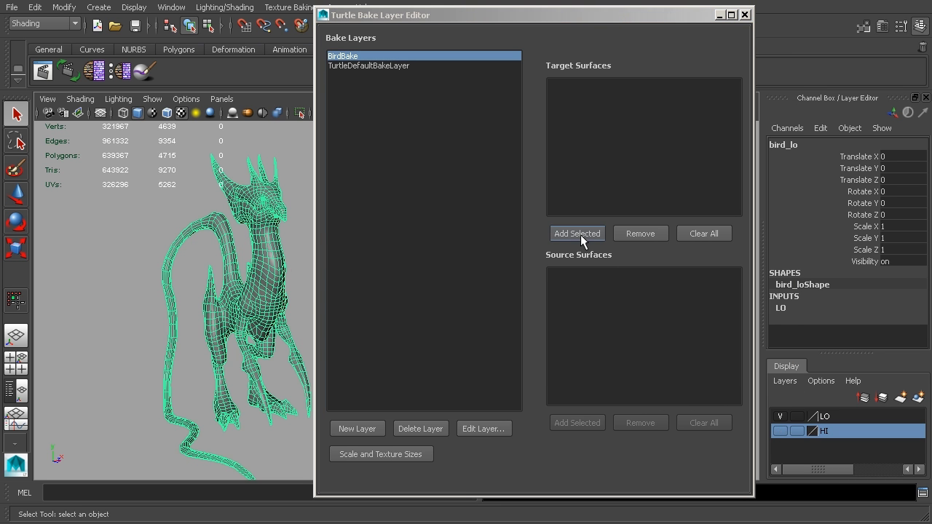
left_click(577, 234)
Show only the HI layer, add bird_hi to BirdBake as the source surface, and make LO visible again
left_click(780, 416)
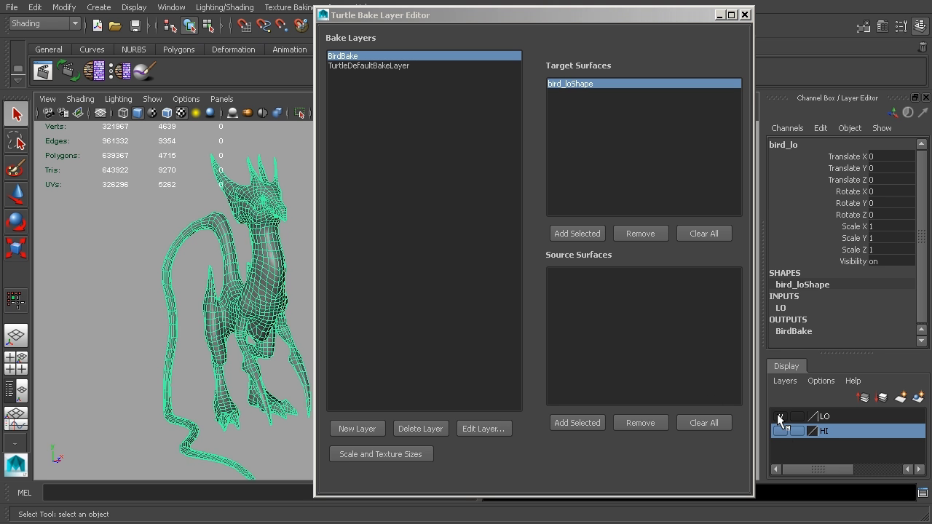
left_click(778, 431)
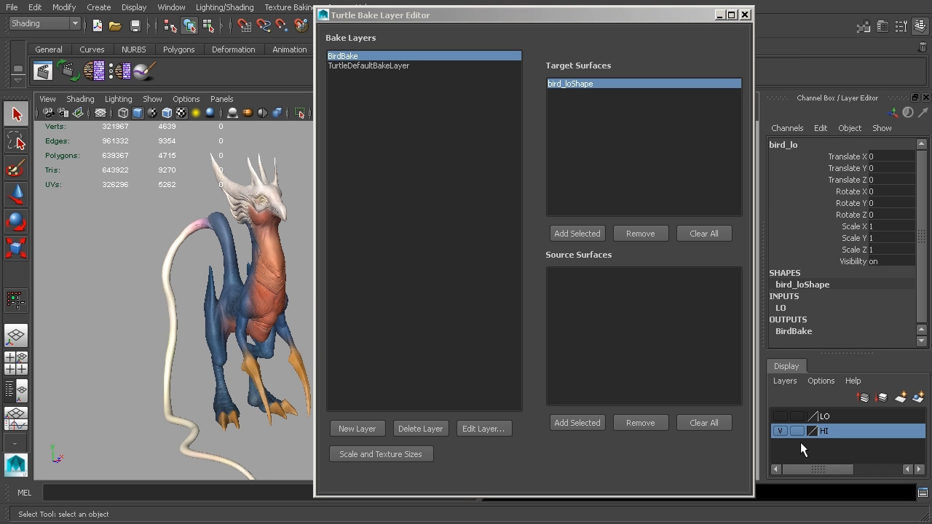
left_click(298, 297)
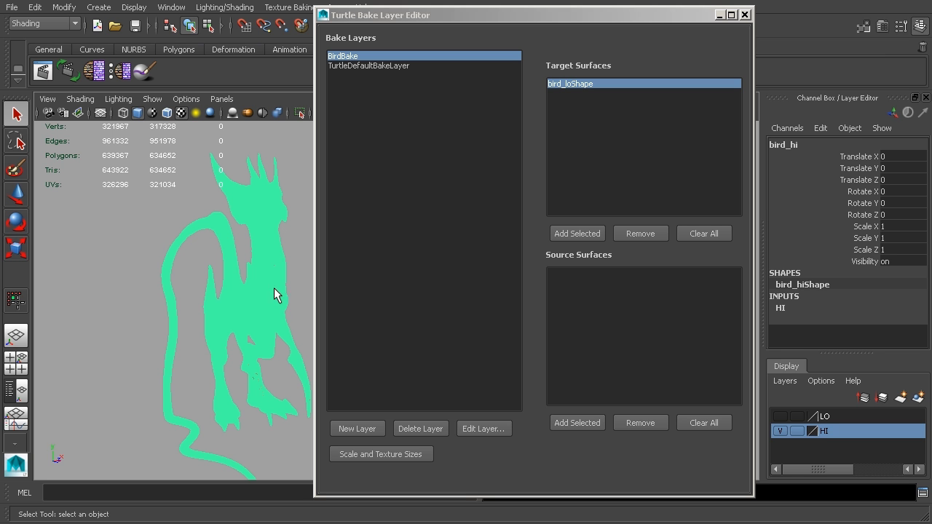
left_click(586, 426)
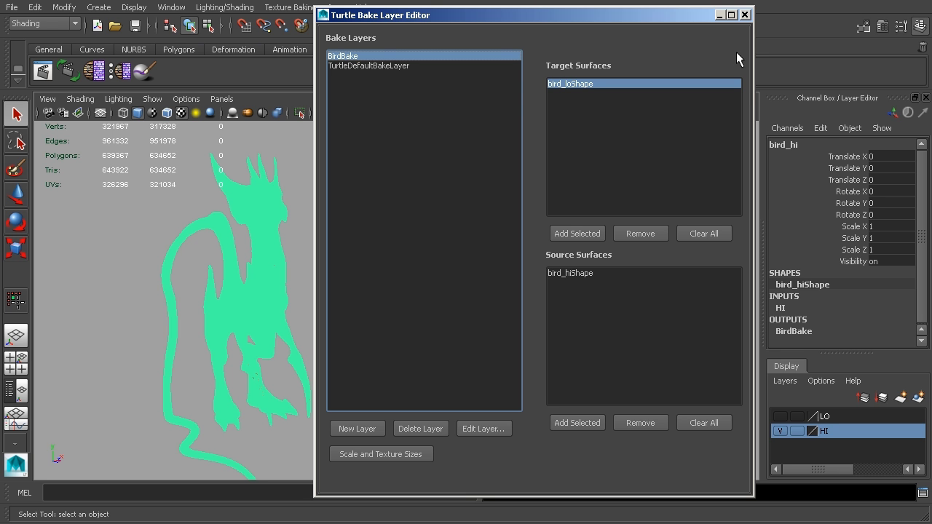
left_click(745, 15)
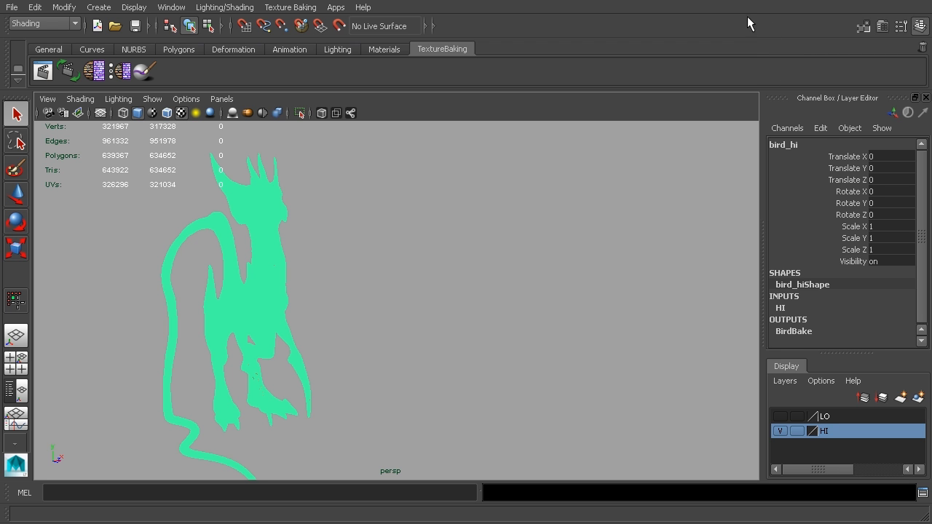
left_click(780, 417)
Open the texture baking settings with type Bake and display the BirdBake layer's target and source surfaces
middle_click_drag(506, 304, 660, 296, "alt")
scroll(599, 283, "up", 2)
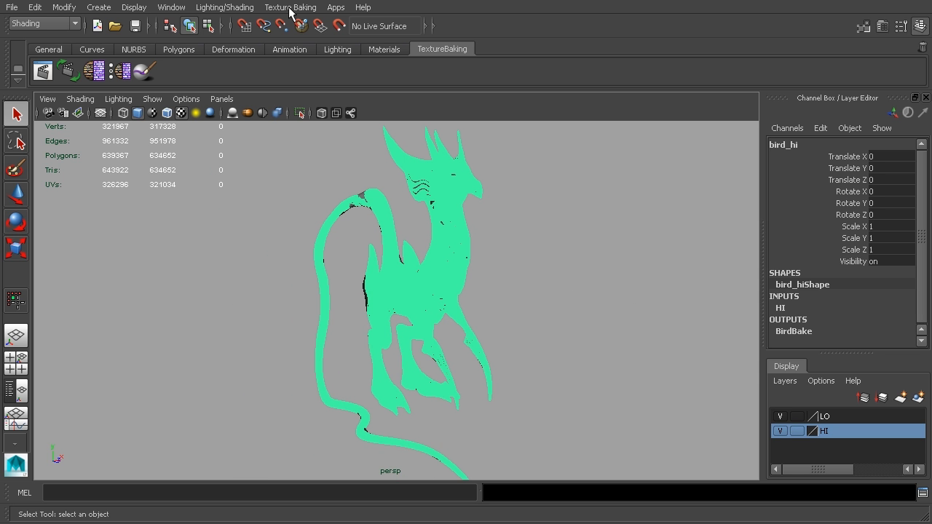
left_click(121, 75)
left_click(513, 22)
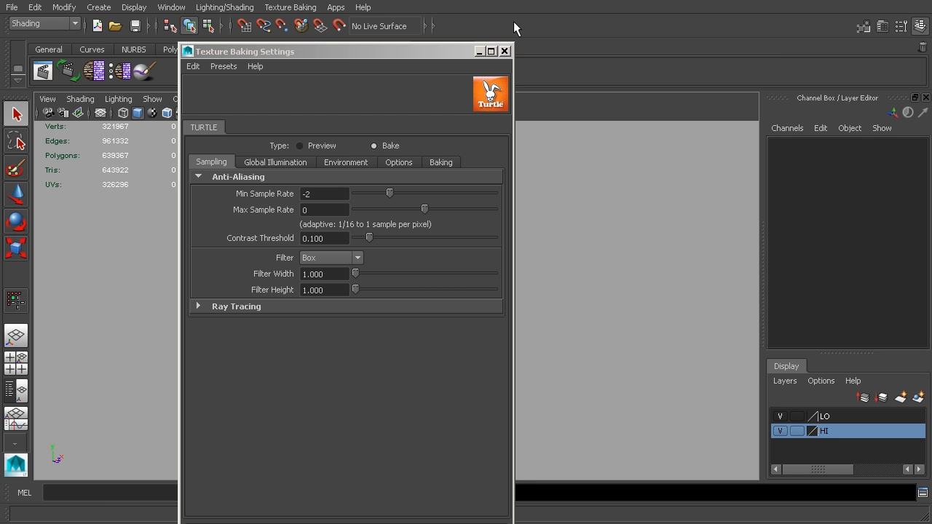
left_click_drag(411, 49, 751, 1)
left_click(714, 96)
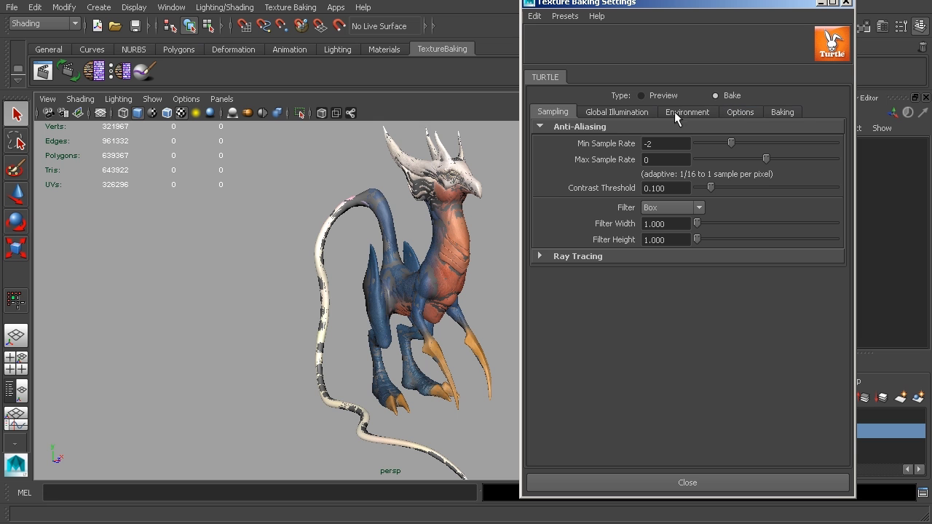
left_click(788, 113)
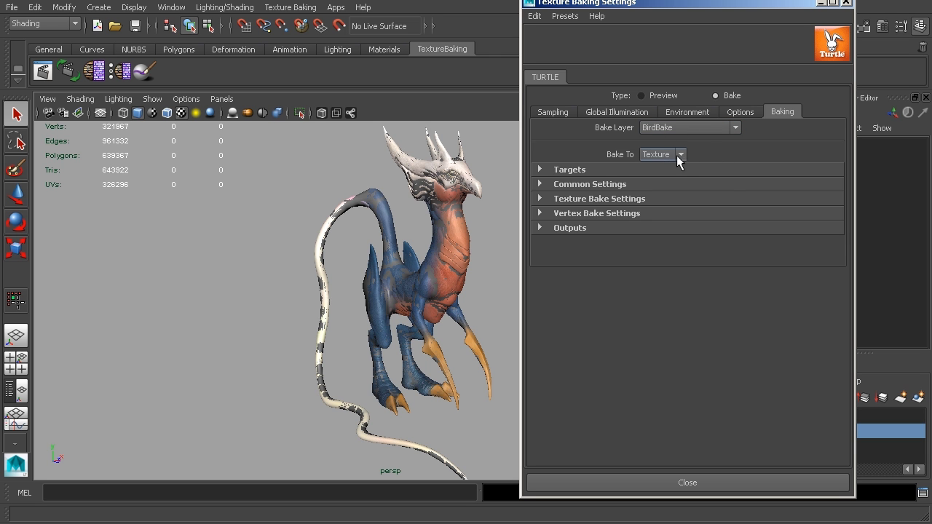
left_click(569, 170)
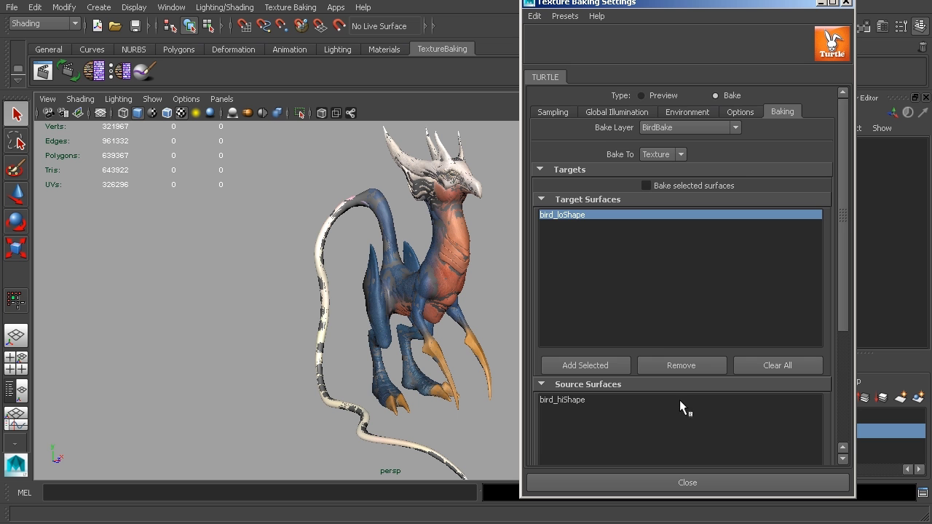
Examine the BirdBake layer's source surface, transfer settings and common settings in the texture baking options
left_click_drag(843, 206, 855, 305)
scroll(816, 334, "down", 1)
left_click(612, 389)
scroll(774, 251, "down", 4)
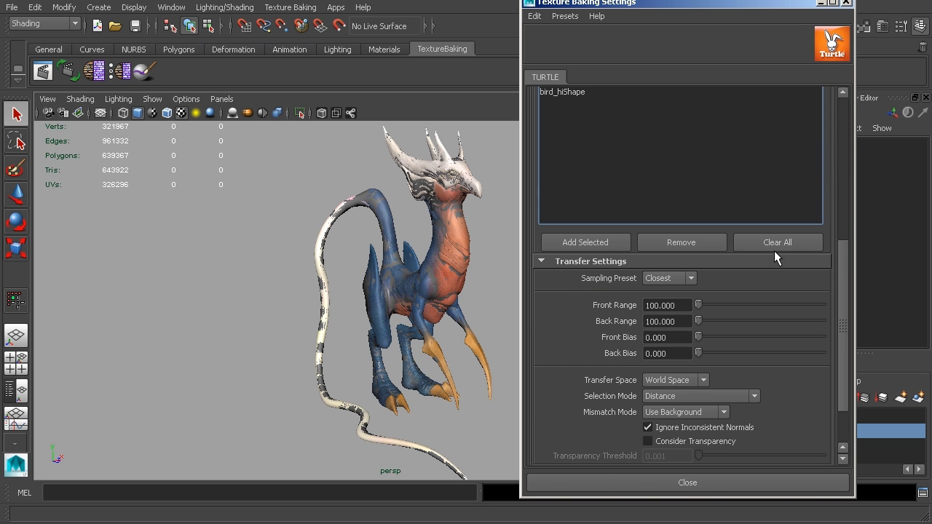
left_click_drag(838, 244, 847, 284)
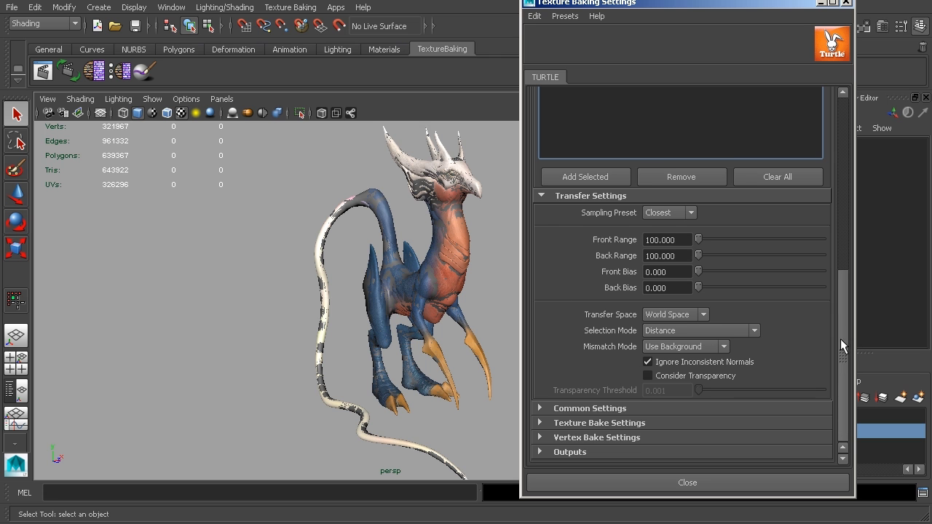
left_click(596, 408)
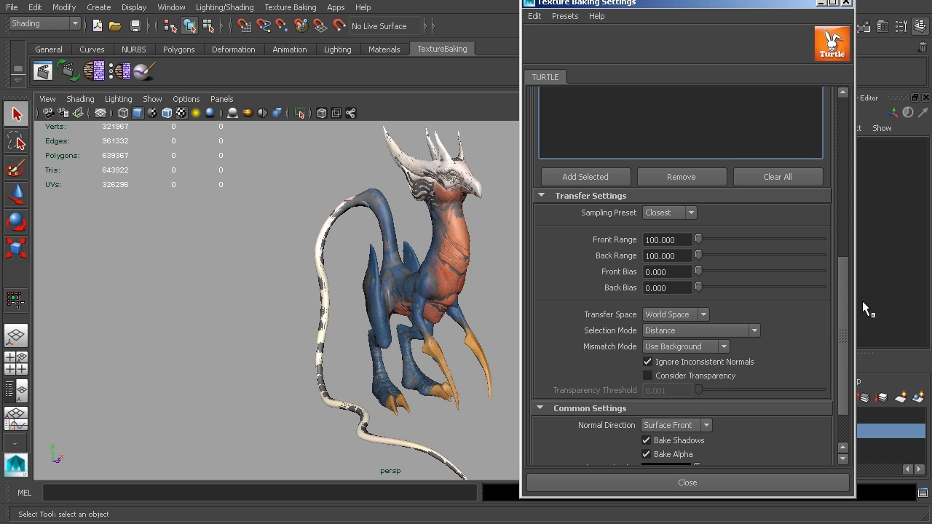
scroll(838, 289, "down", 2)
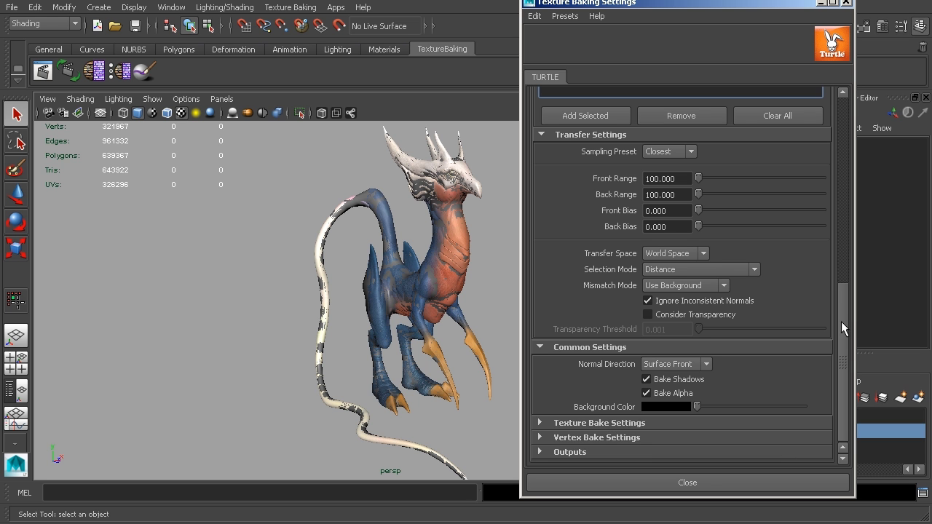
Set the baked texture's width and height to 1024 in the texture bake settings
left_click(601, 424)
left_click_drag(844, 254, 844, 345)
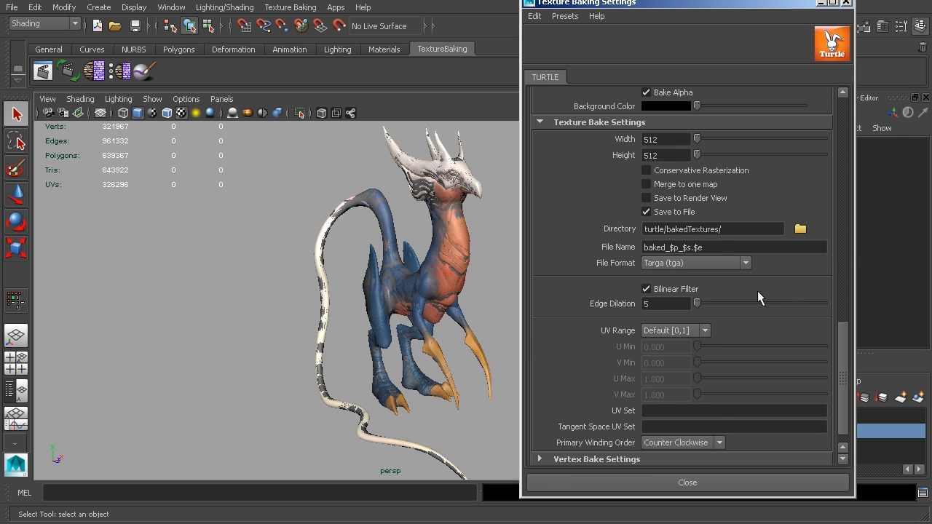
left_click_drag(689, 141, 598, 137)
type("1024")
key("Return")
left_click_drag(661, 153, 624, 158)
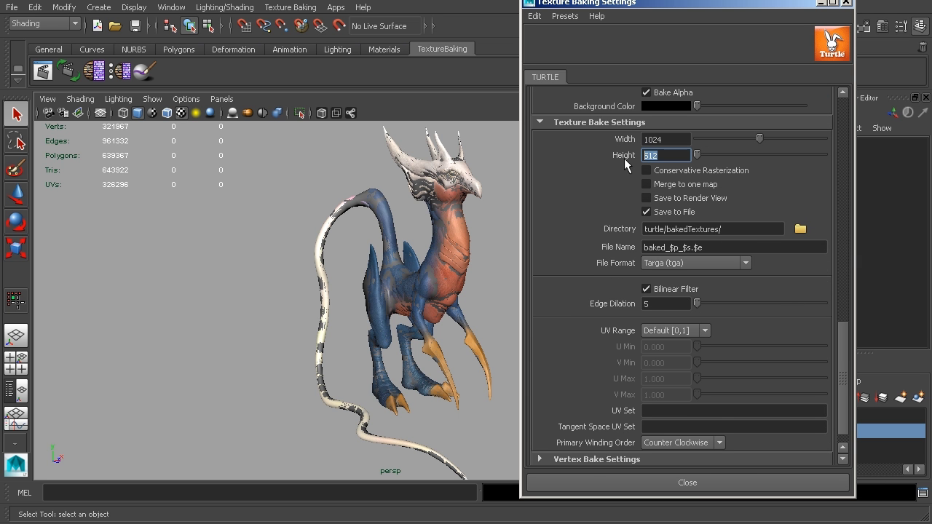
type("1022")
key("BackSpace")
type("4")
key("Return")
Check the output directory and file name pattern used for the baked textures
left_click_drag(753, 225, 618, 231)
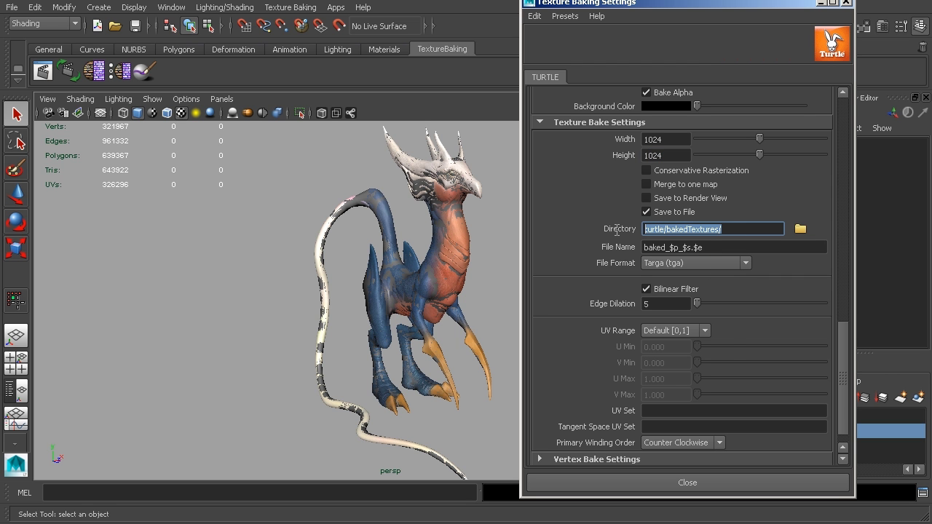
key("Tab")
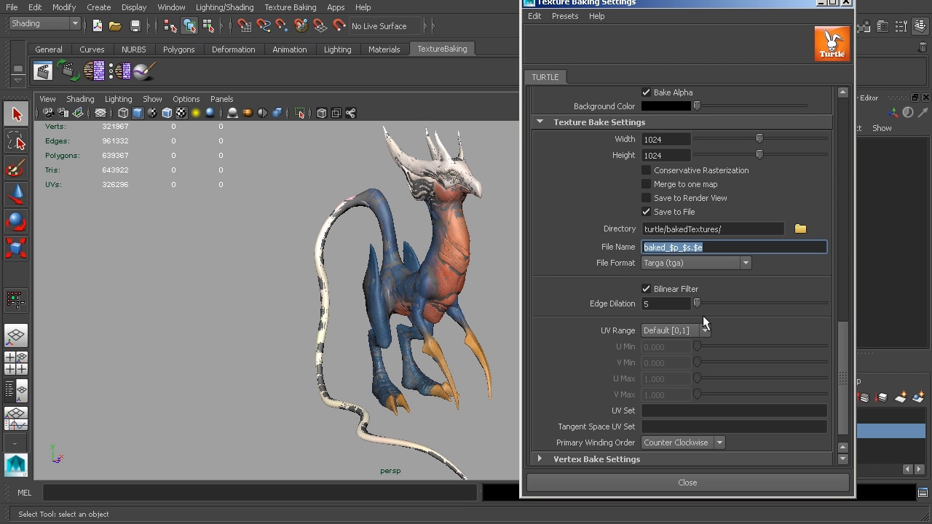
left_click_drag(842, 341, 851, 361)
Use Albedo as the only shader output, bake the bird's color map, and dismiss the baking view
left_click(540, 453)
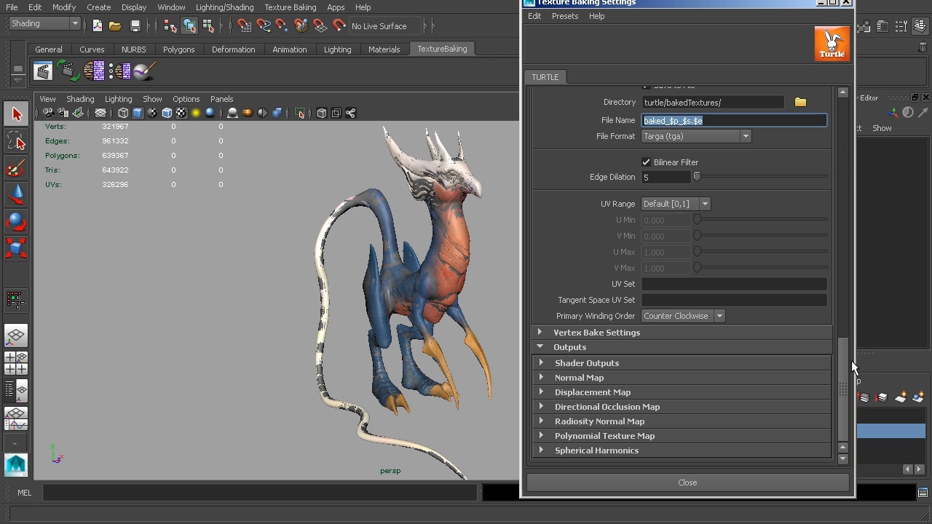
left_click(542, 331)
left_click(541, 335)
left_click(543, 364)
scroll(844, 332, "down", 3)
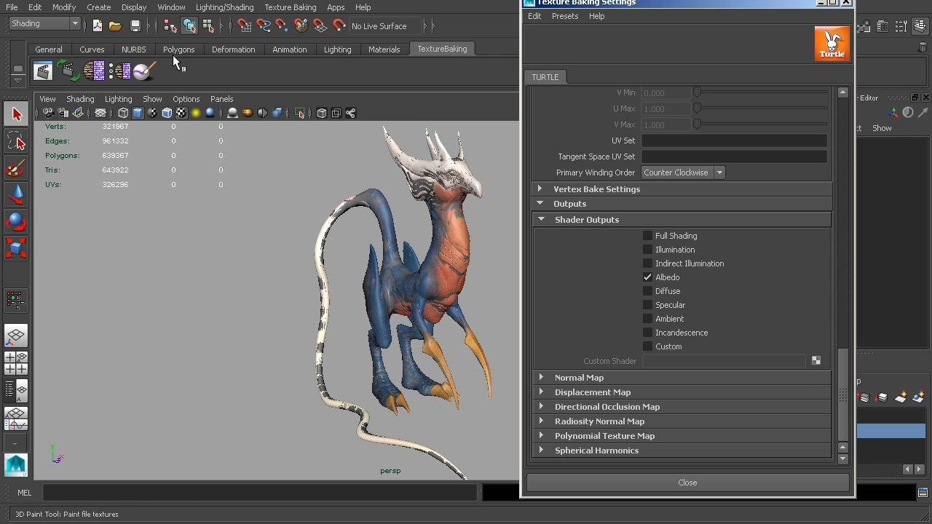
left_click(95, 73)
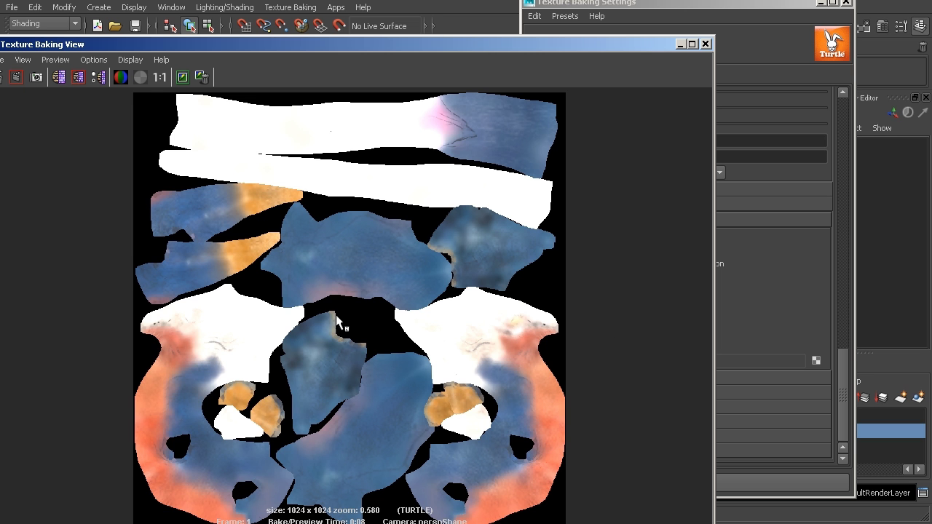
left_click(706, 44)
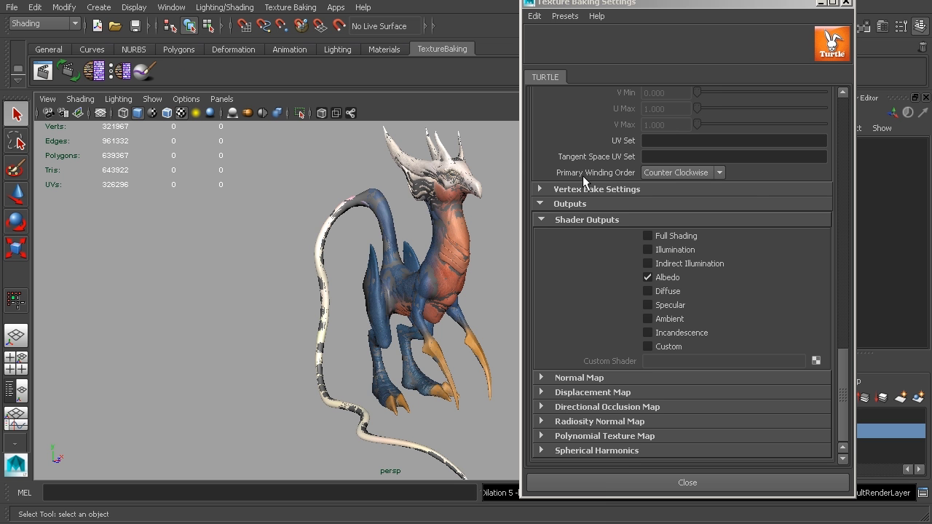
Hide the HI layer and connect a File texture to the Color of the low-poly bird's phong1 material
left_click(821, 3)
left_click(778, 431)
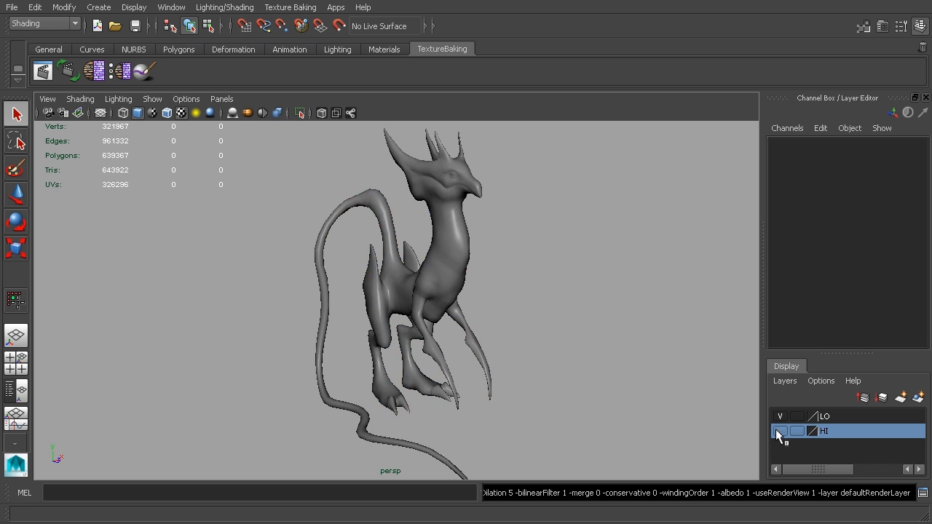
left_click(467, 268)
key("ctrl+a")
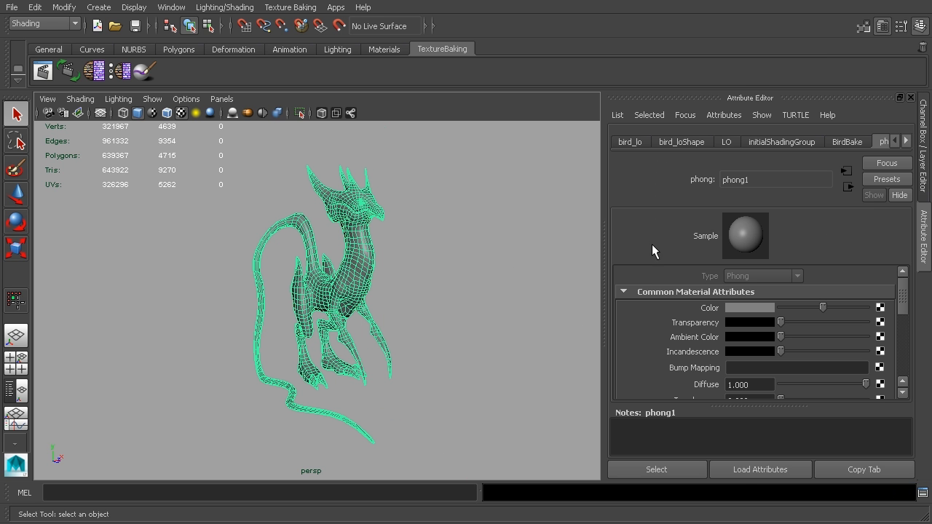
left_click(881, 308)
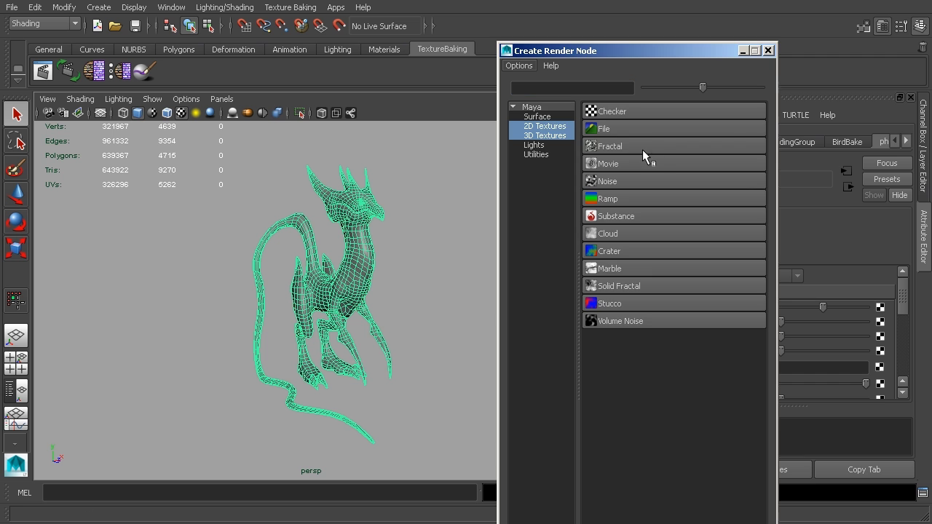
left_click(609, 128)
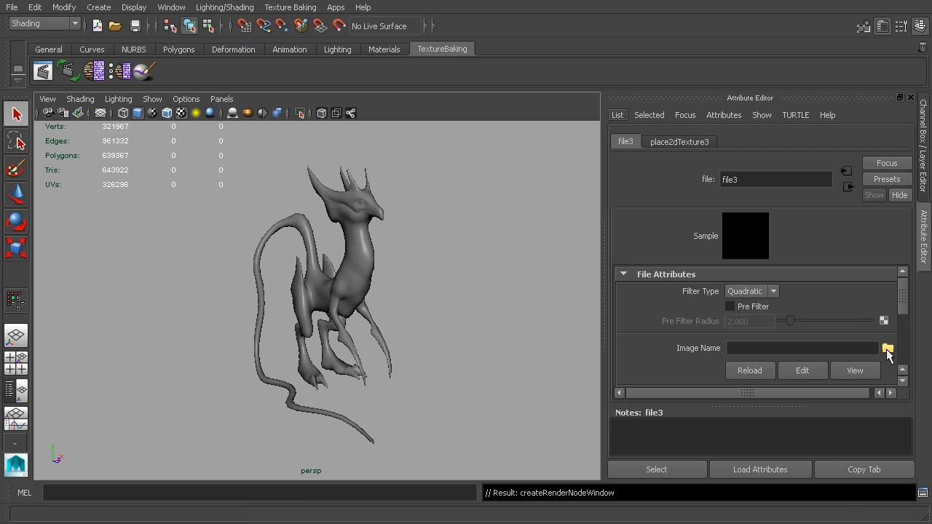
Load the newest baked_tpAlbedo_bird_loShape.tga from turtle/bakedTextures into the file texture, sorting the folder by modification date
left_click(888, 349)
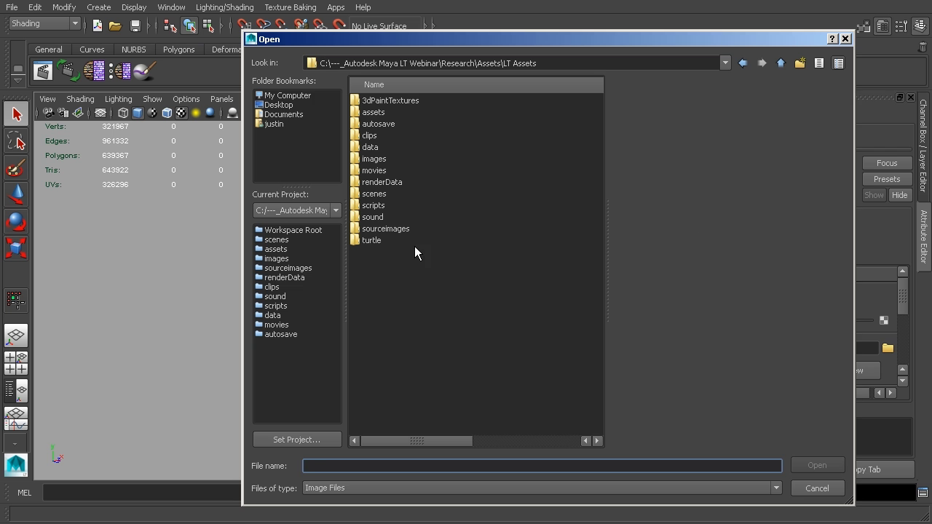
double_click(372, 241)
left_click(403, 102)
double_click(404, 101)
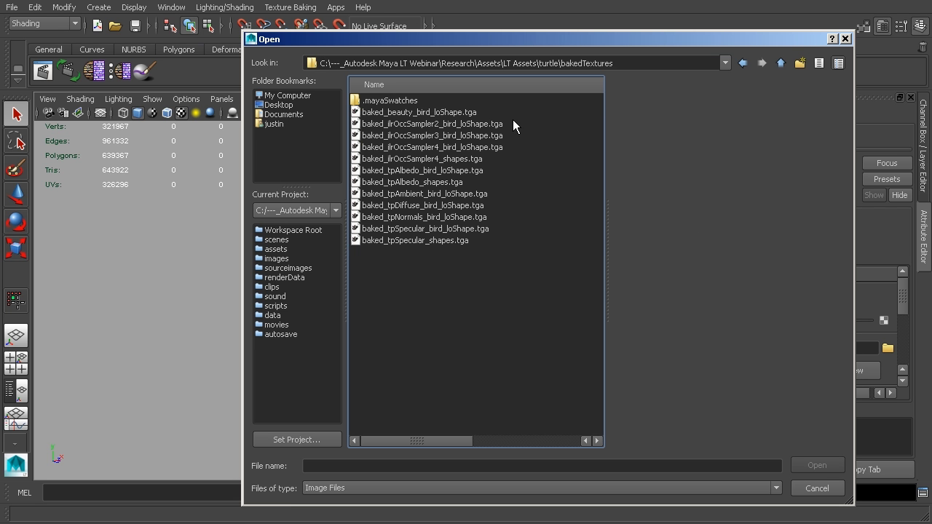
left_click_drag(456, 440, 563, 440)
left_click(539, 85)
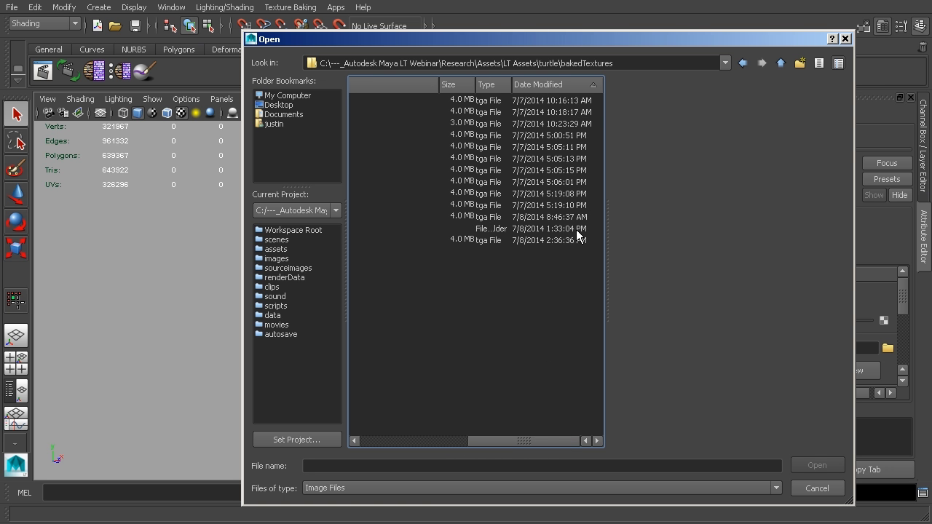
left_click(546, 85)
left_click(460, 441)
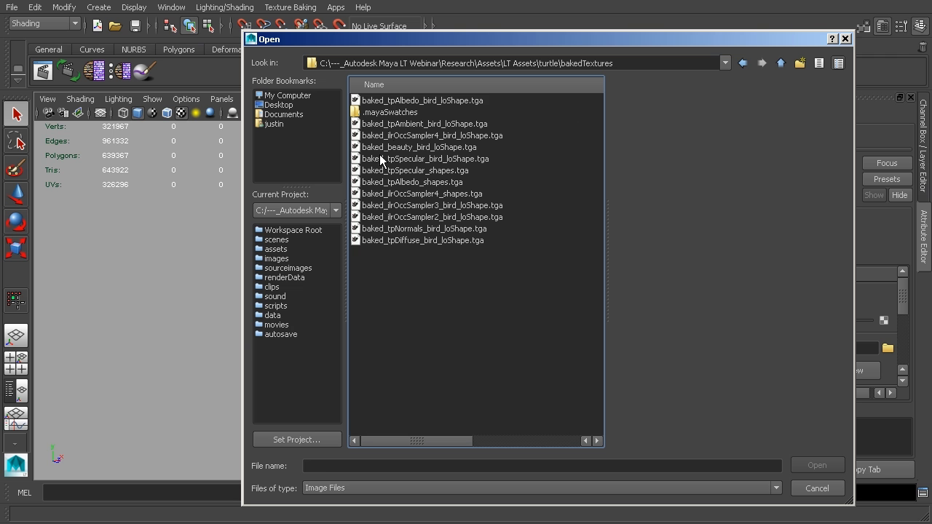
left_click(413, 101)
left_click(811, 466)
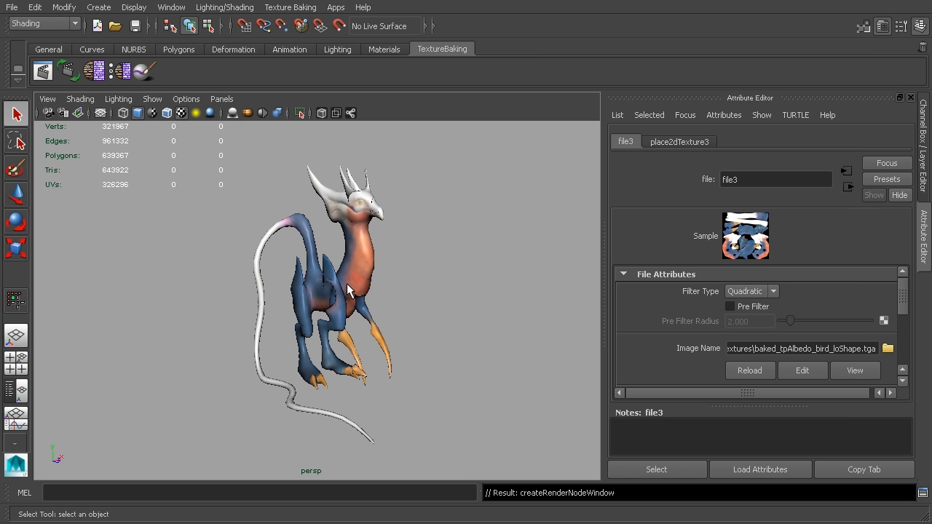
Break the file texture's connection to the Transparency of the phong1 material
left_click(847, 186)
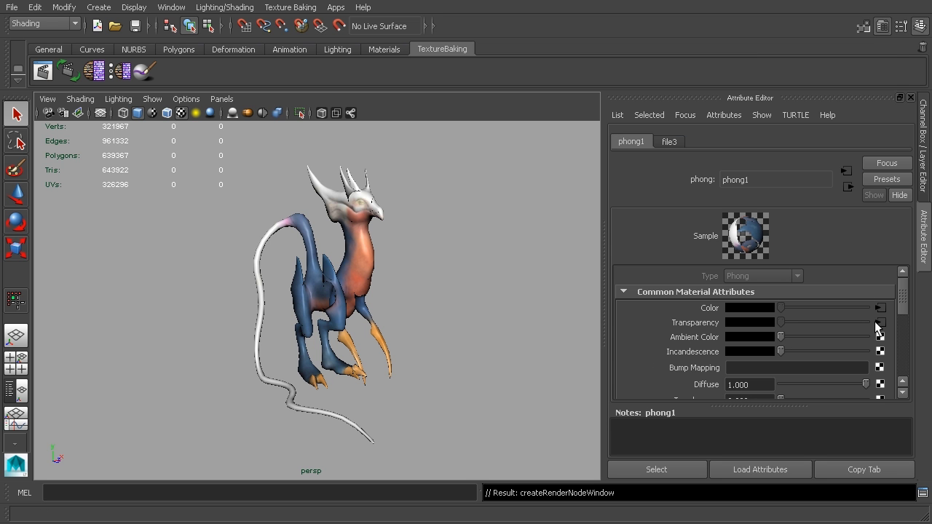
right_click(687, 321)
left_click(707, 341)
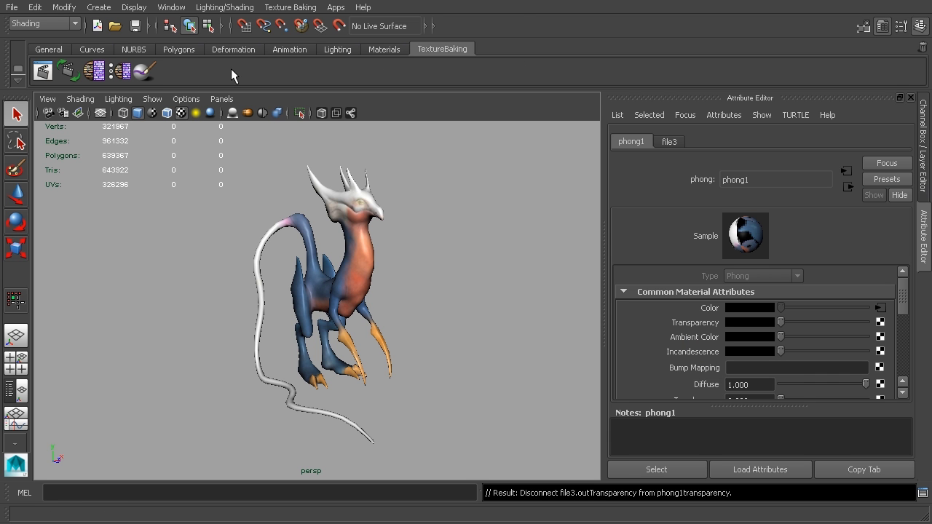
Enable the Custom shader output with a new Ilr Occ Sampler as custom shader, and disable the Albedo output
left_click(128, 74)
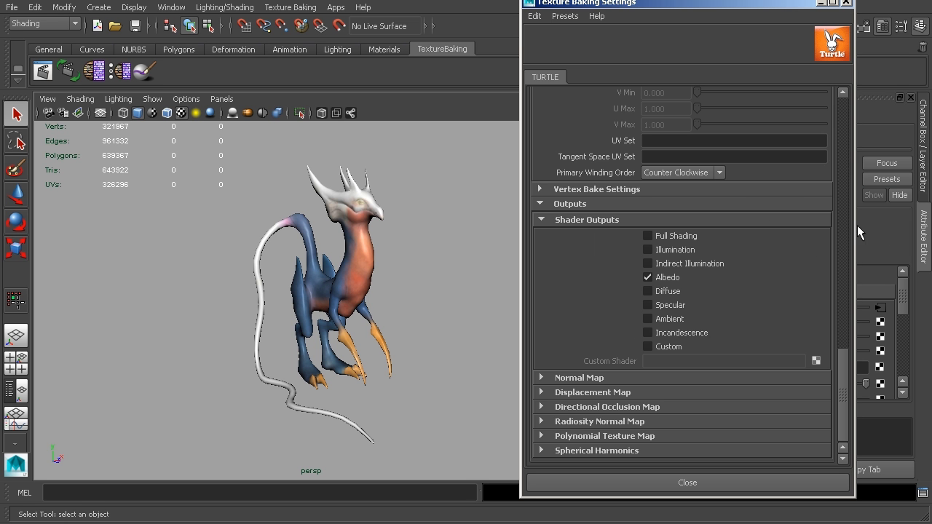
left_click_drag(842, 359, 845, 284)
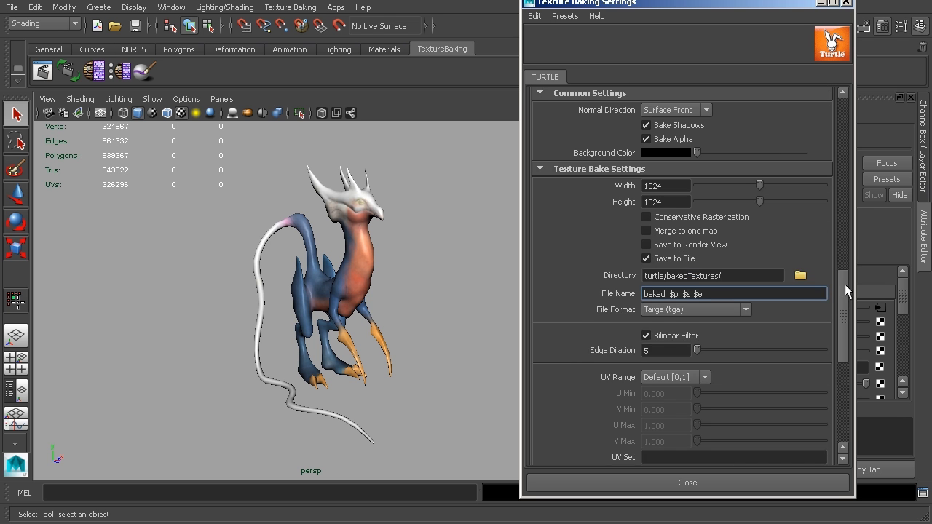
left_click_drag(844, 290, 844, 375)
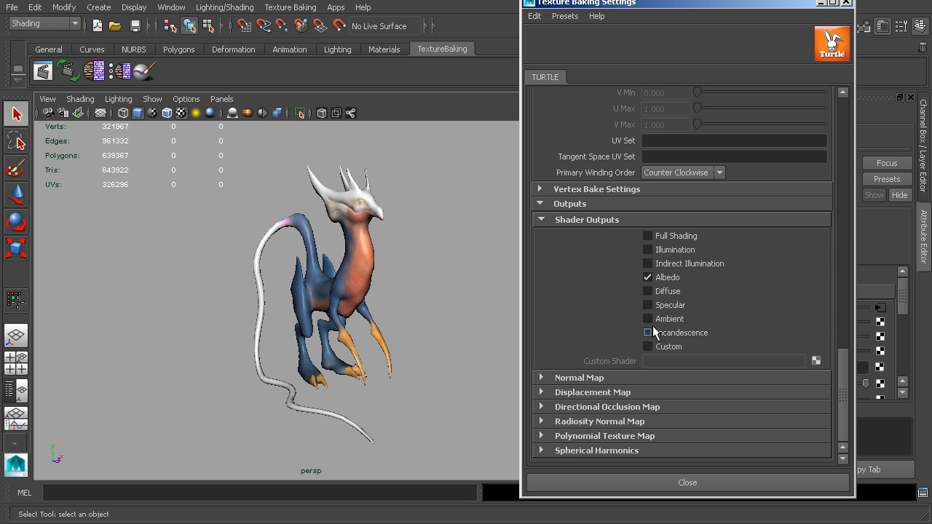
left_click(648, 346)
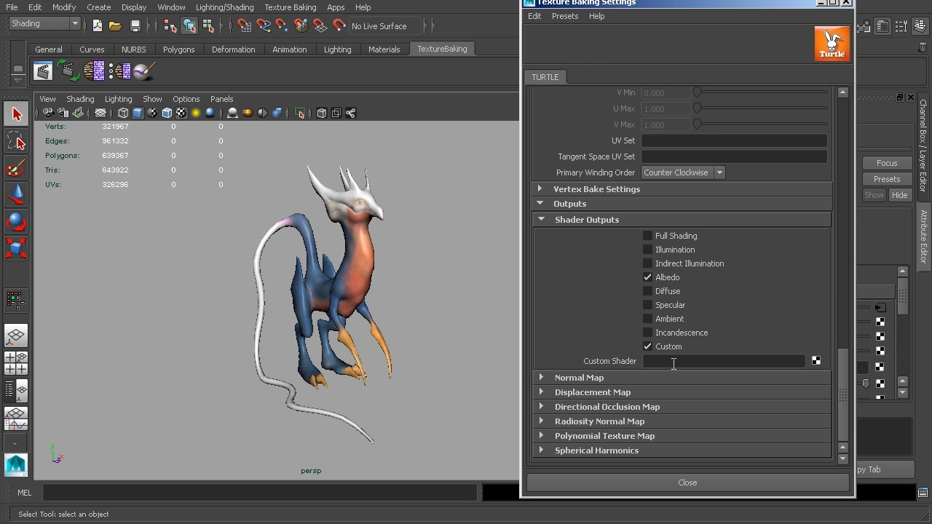
left_click(816, 360)
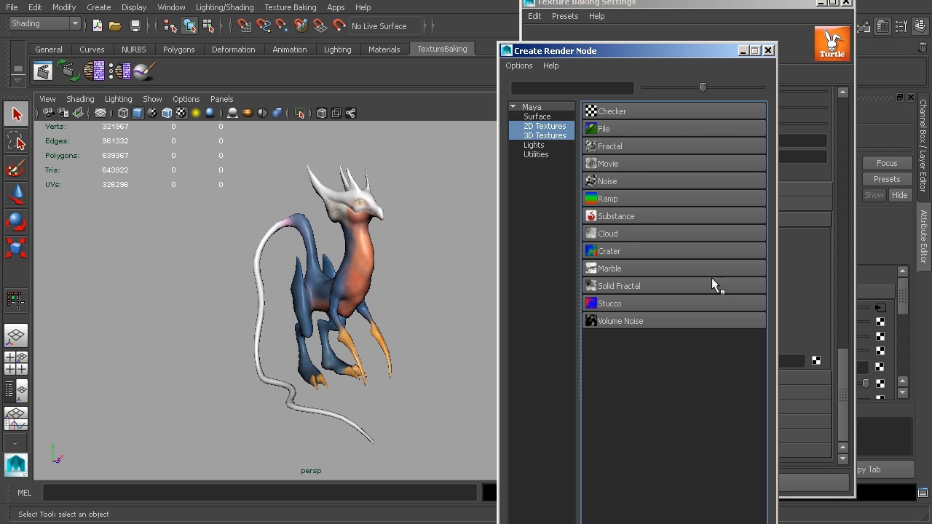
left_click(537, 117)
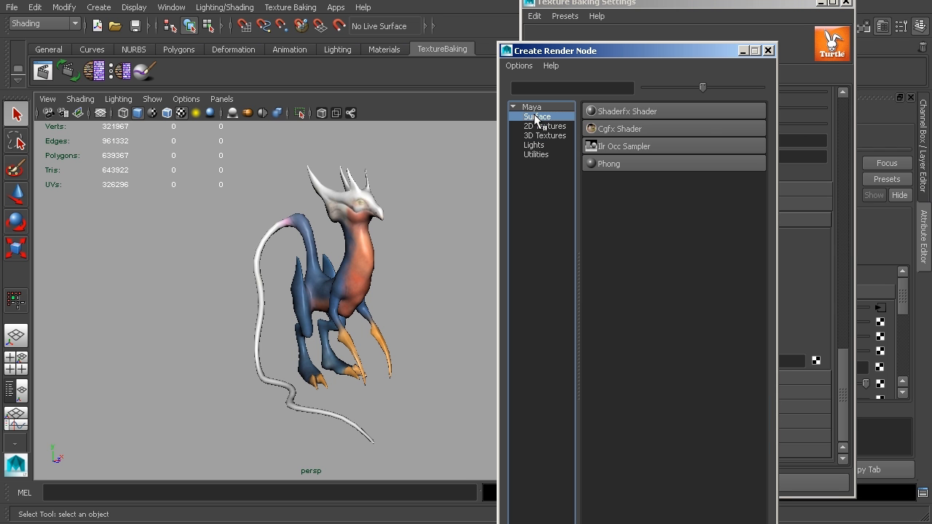
left_click(625, 148)
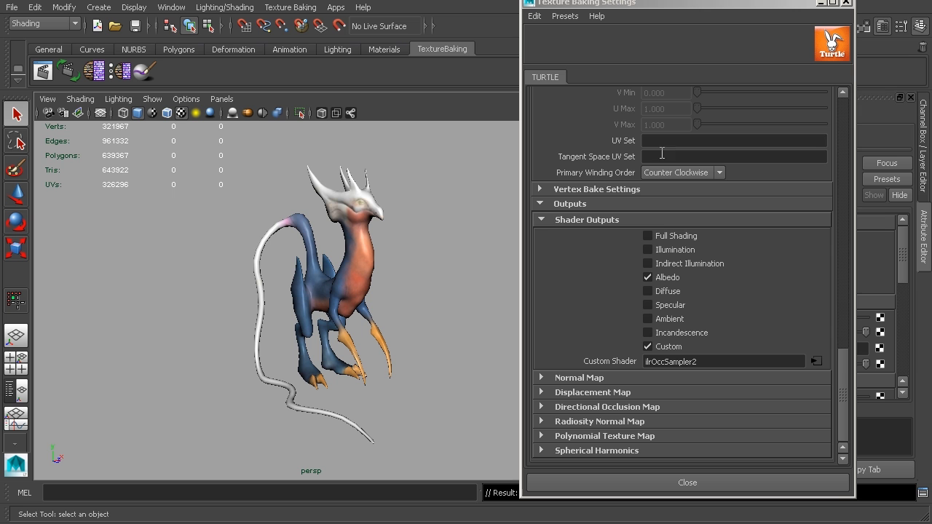
double_click(710, 362)
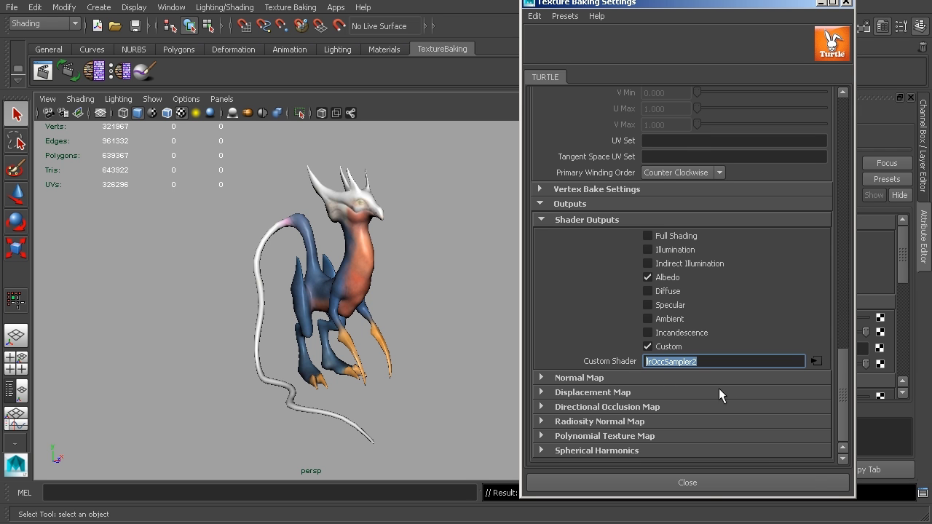
left_click(648, 277)
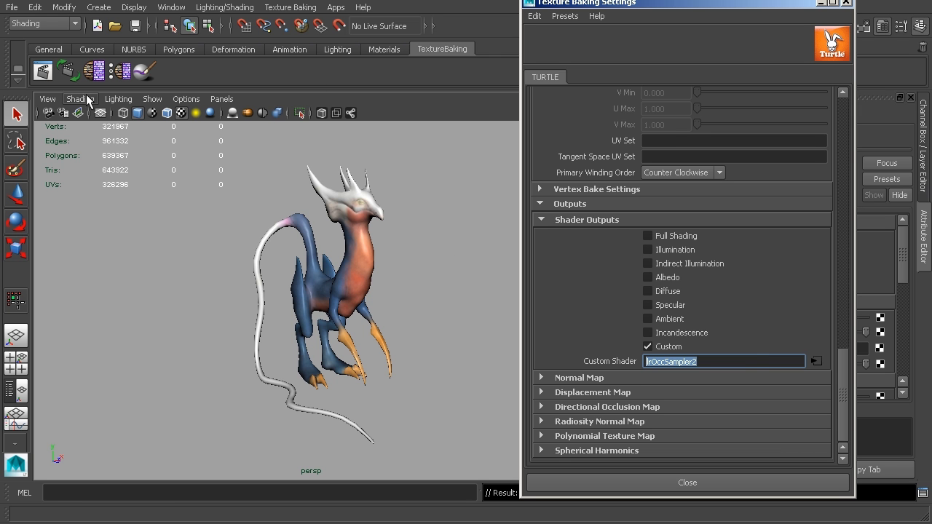
Make the HI layer visible again and bake the ambient occlusion map for the low-poly bird
left_click_drag(739, 7, 594, 6)
left_click(922, 110)
left_click(780, 431)
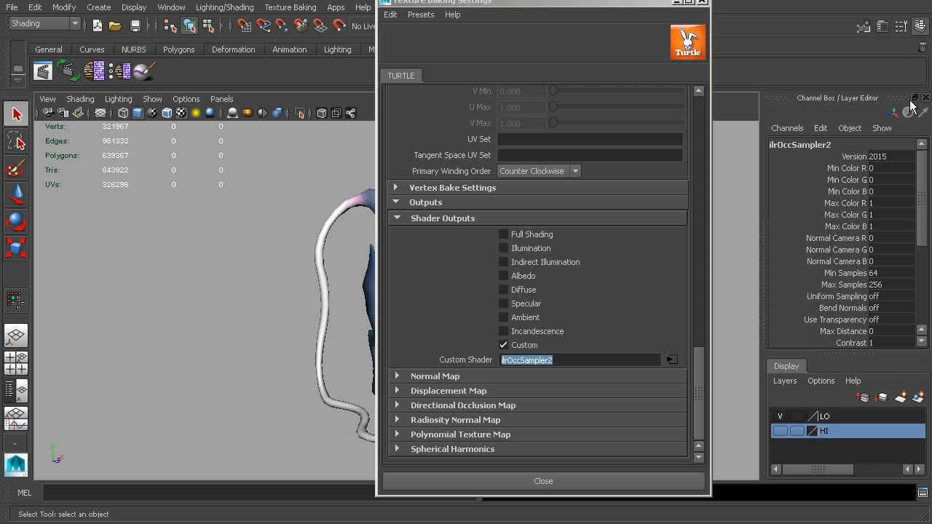
left_click_drag(618, 7, 779, 15)
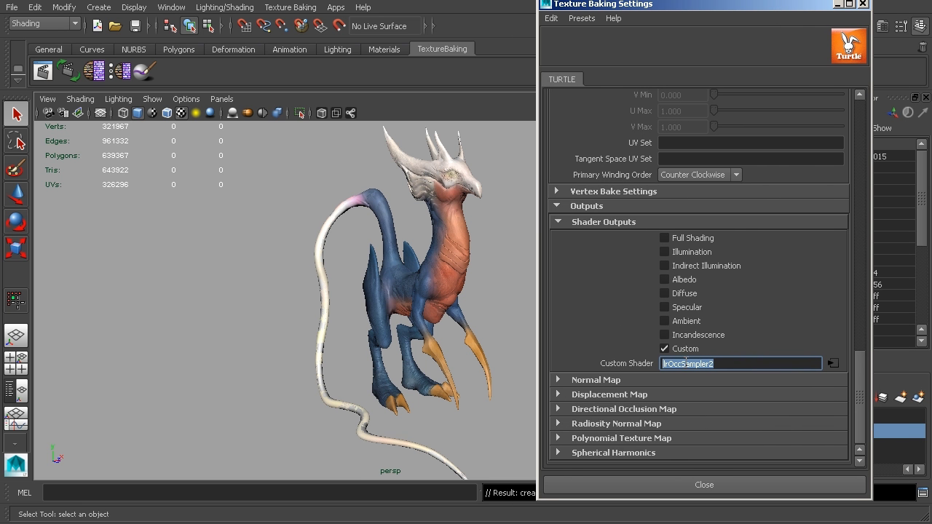
left_click(121, 71)
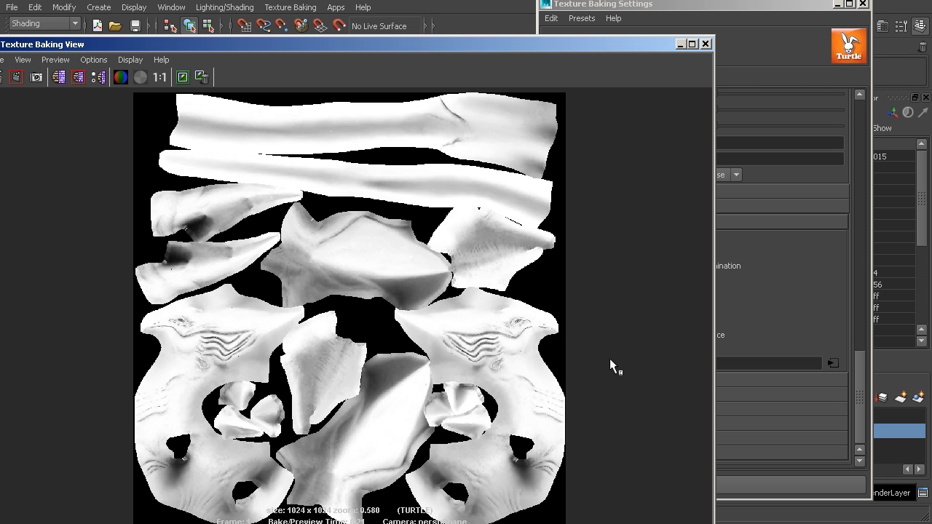
left_click(682, 47)
left_click(171, 7)
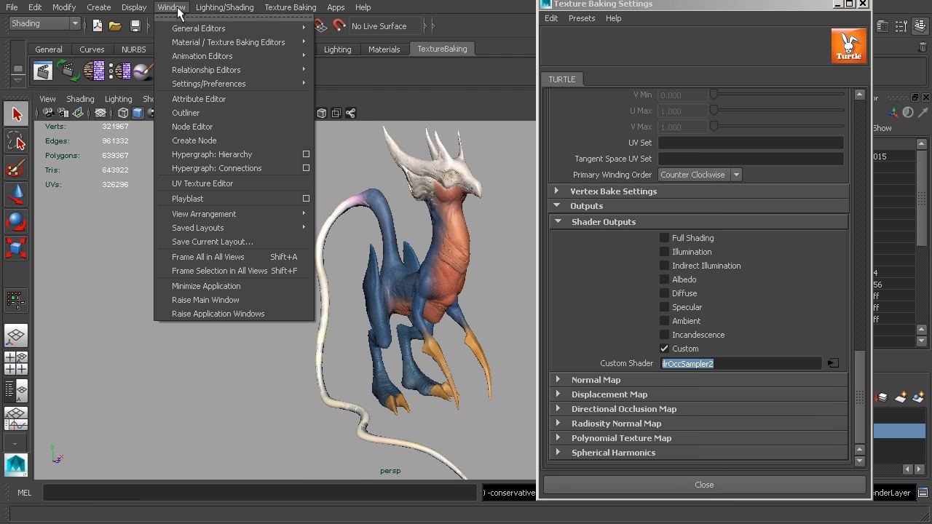
mouse_move(189, 48)
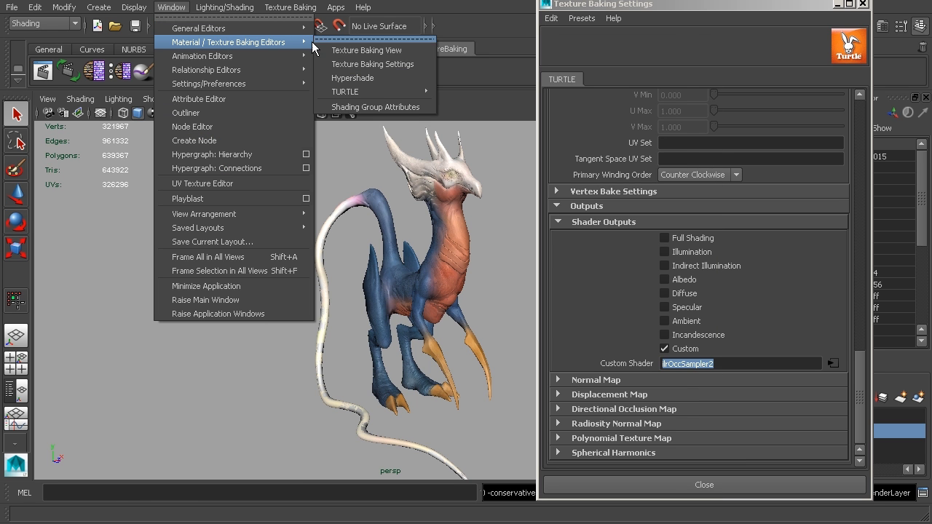
left_click(361, 79)
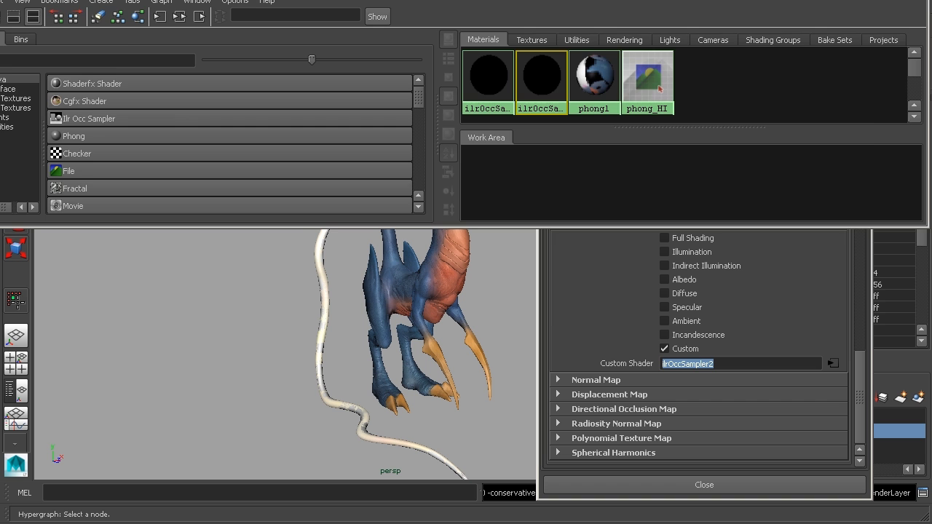
left_click(919, 0)
Enable the Normal Map output in the texture baking settings, disable the Custom shader output and close the settings
left_click(582, 379)
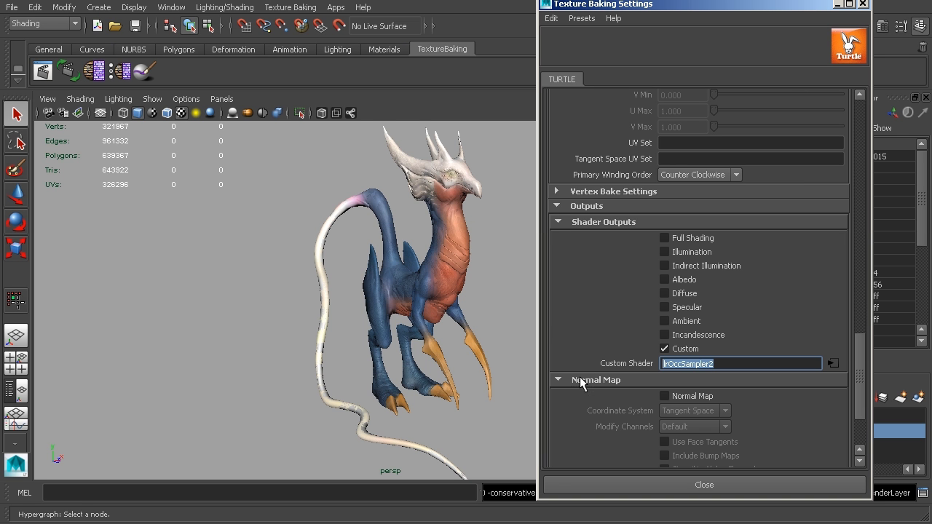
scroll(858, 352, "down", 3)
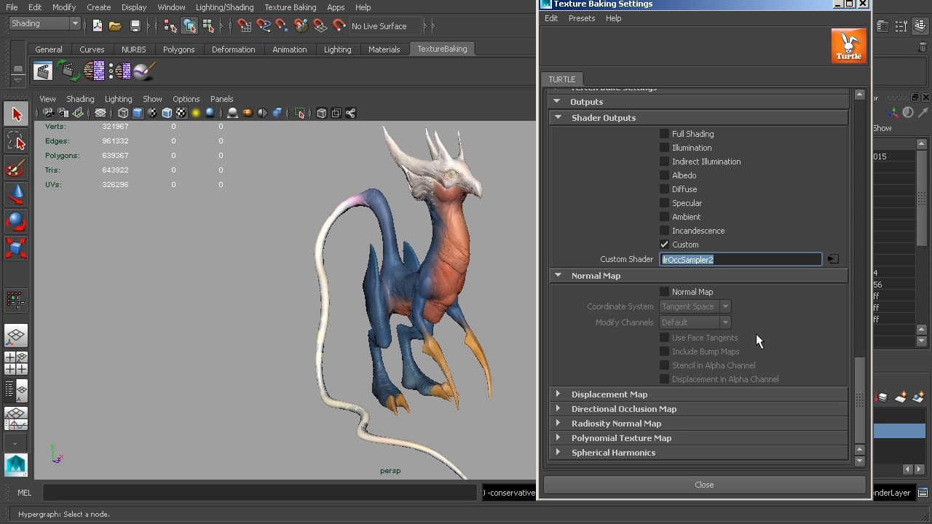
left_click(663, 292)
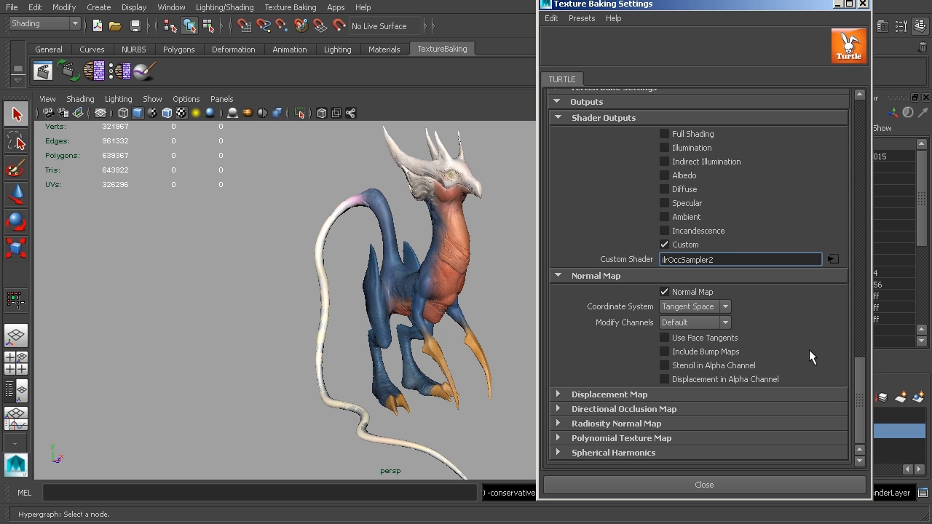
left_click(664, 244)
left_click_drag(862, 384, 821, 399)
left_click(702, 485)
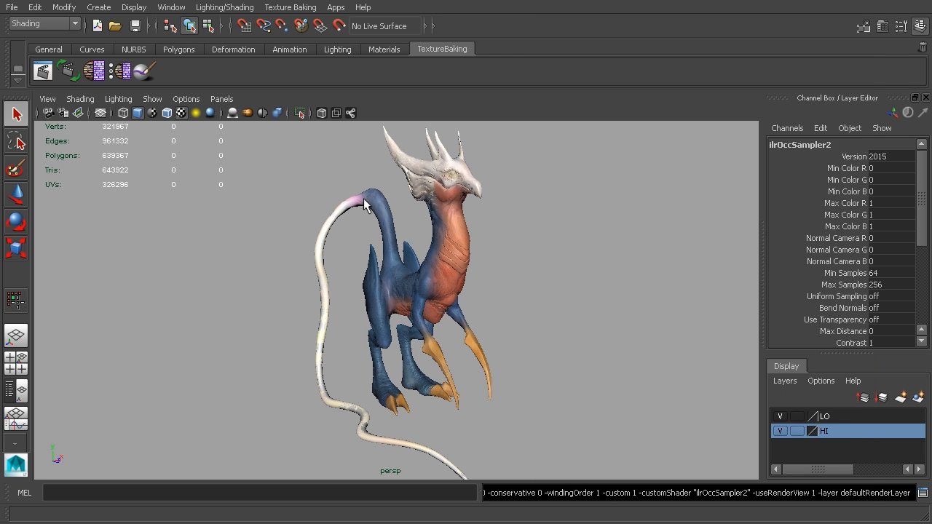
Bake the normal map for the low-poly bird, review it and close the Texture Baking View
left_click(94, 70)
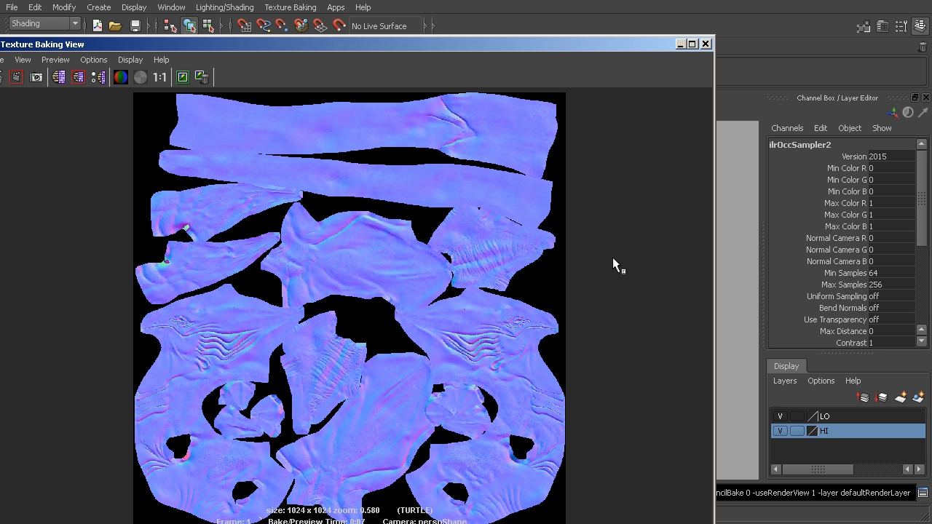
left_click_drag(433, 46, 473, 39)
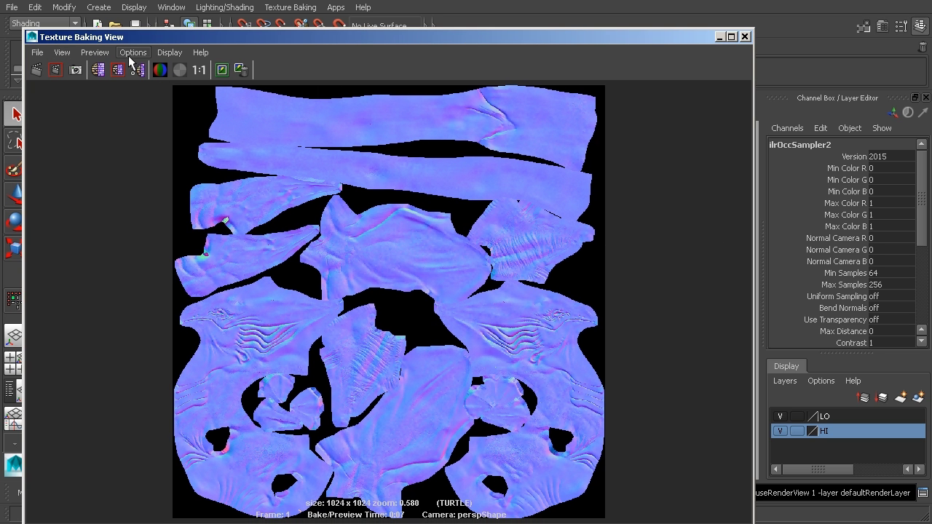
left_click(38, 54)
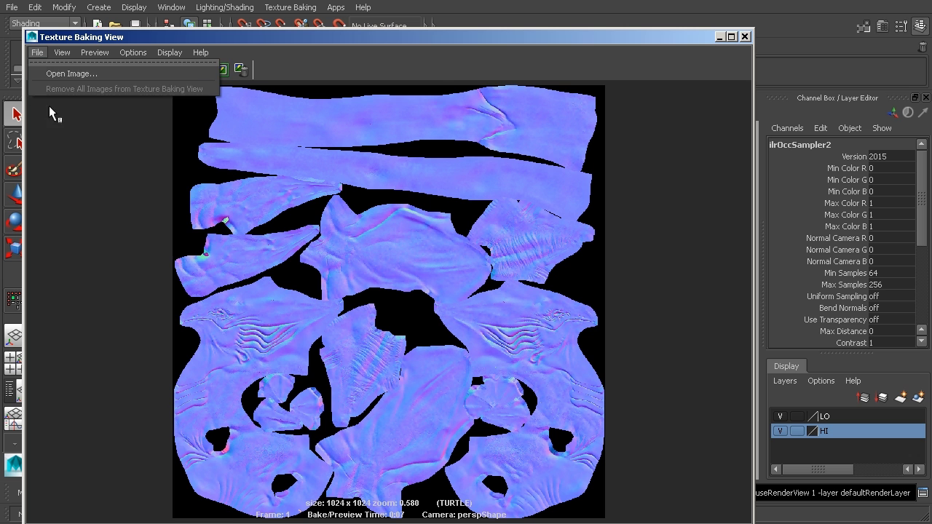
mouse_move(61, 54)
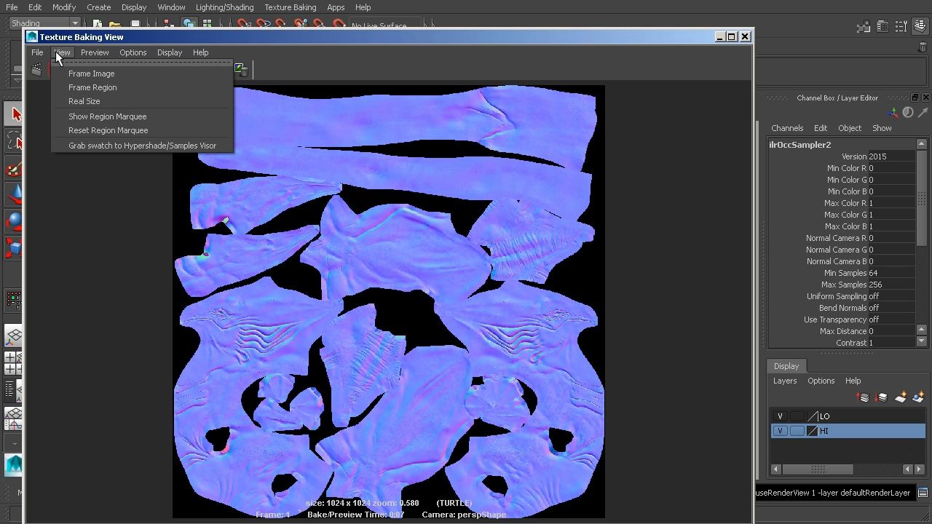
left_click(584, 313)
left_click(745, 36)
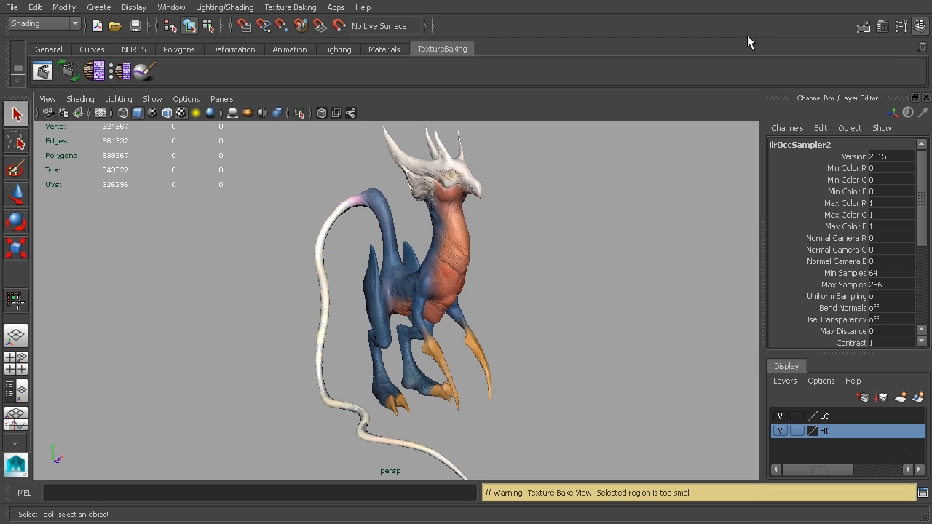
Hide the HI layer and connect a new File texture to the Bump Mapping of the low-poly bird's phong1 material
left_click(780, 431)
left_click(449, 278)
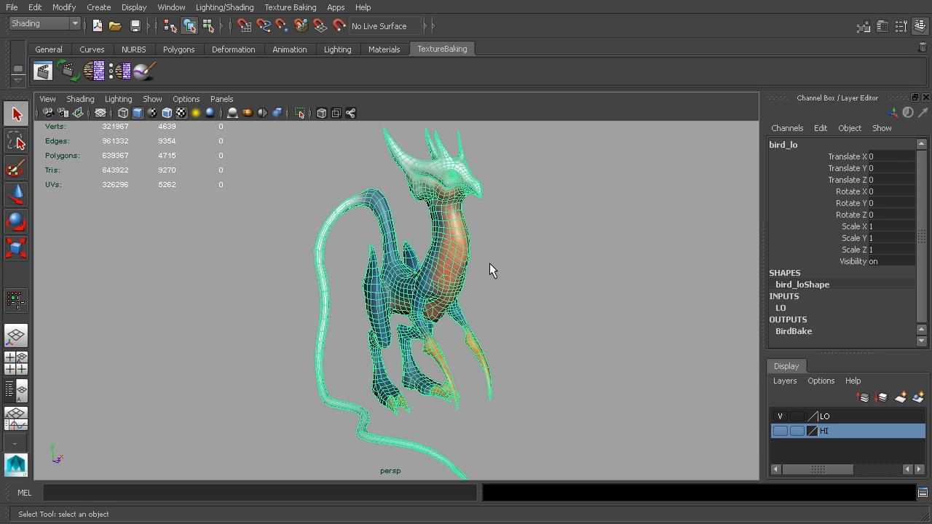
key("ctrl+a")
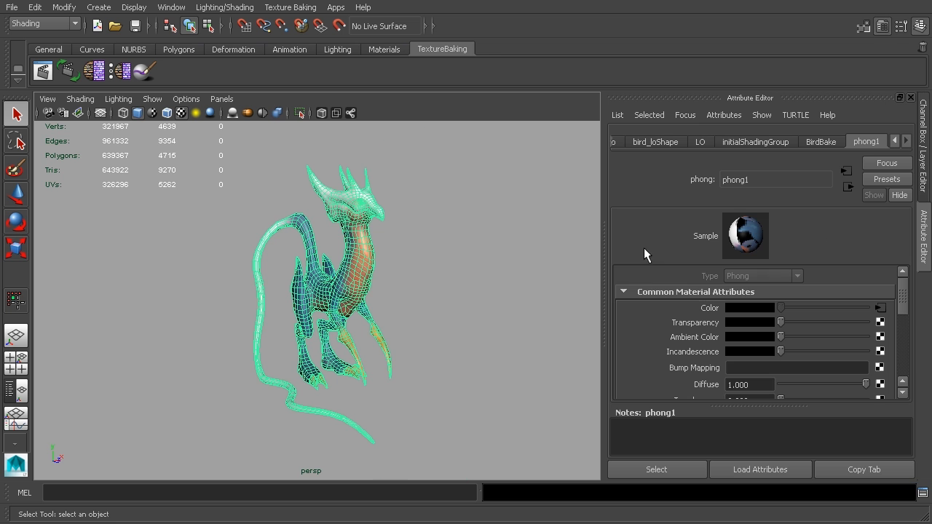
left_click_drag(908, 300, 908, 319)
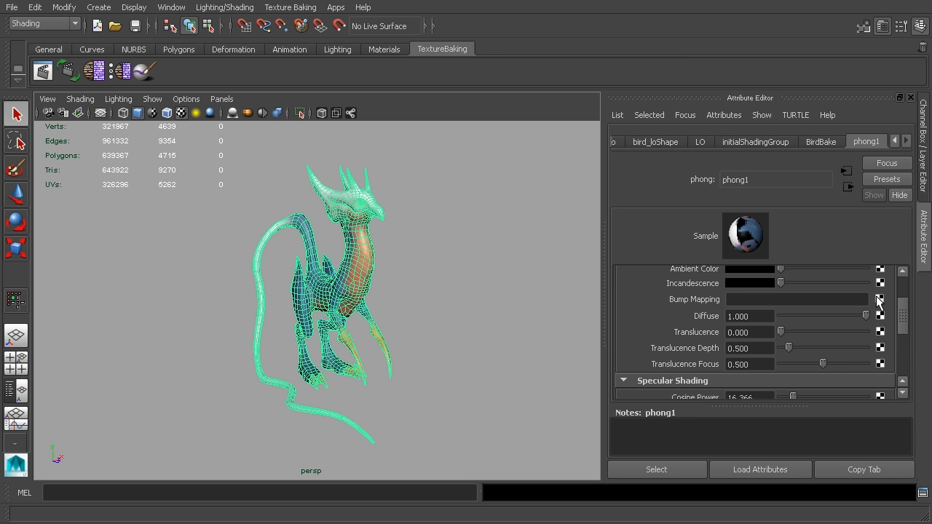
left_click(879, 299)
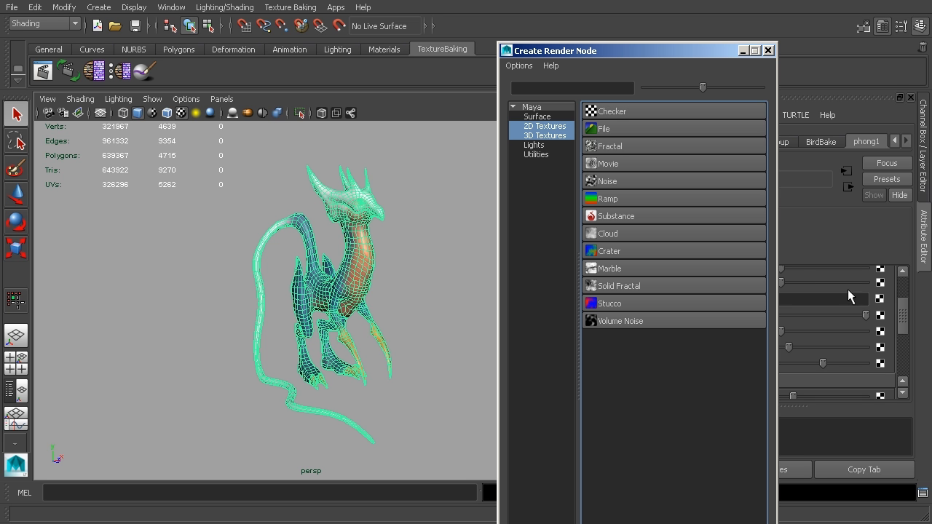
left_click(612, 130)
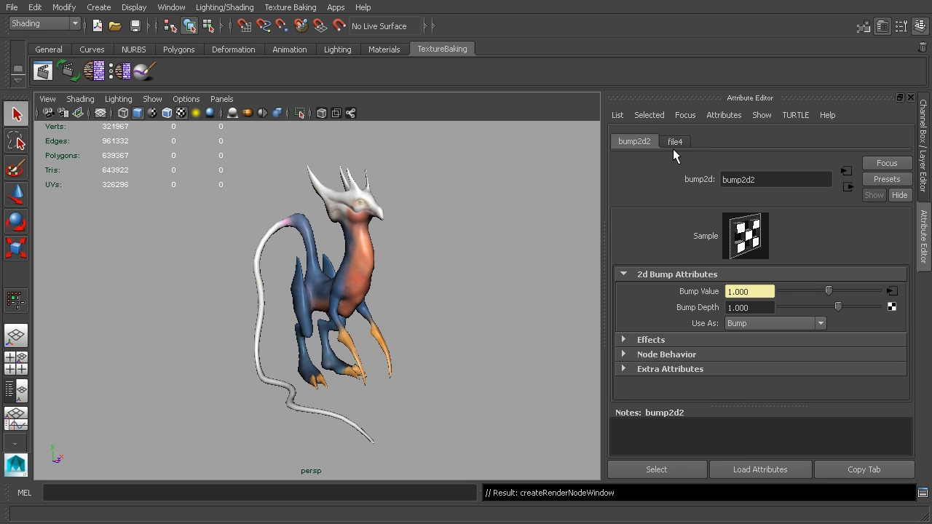
Set the bump node to use its texture as a normal map and load baked_tpNormals_bird_loShape.tga into the file texture
left_click(785, 322)
left_click(763, 343)
left_click(675, 142)
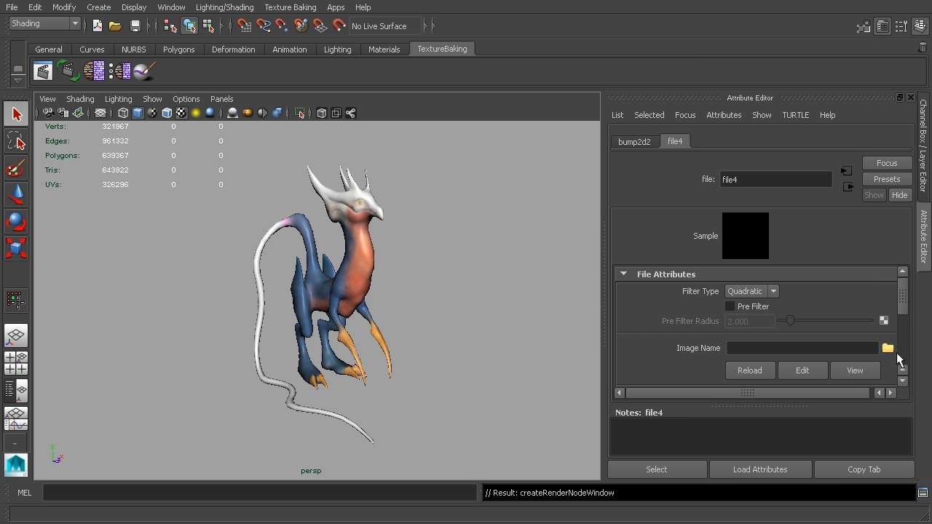
left_click(887, 348)
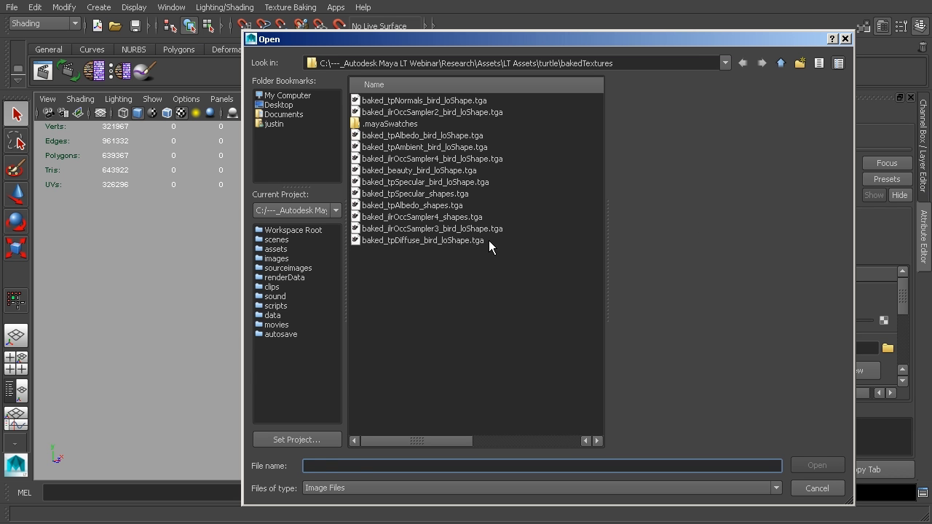
left_click(392, 101)
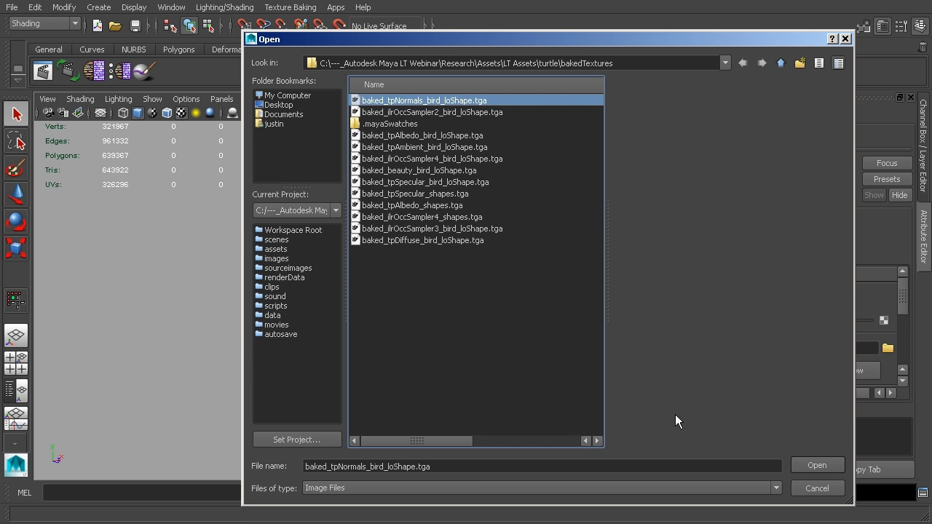
left_click(816, 467)
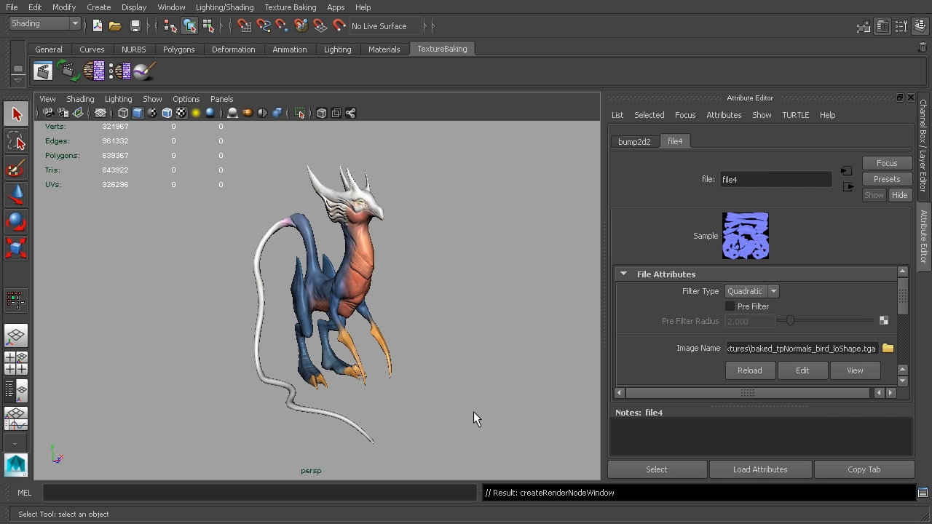
Bring back the Channel Box and inspect the low-poly bird with its normal map applied
left_click(922, 109)
left_click_drag(408, 262, 482, 348, "alt")
left_click(477, 266)
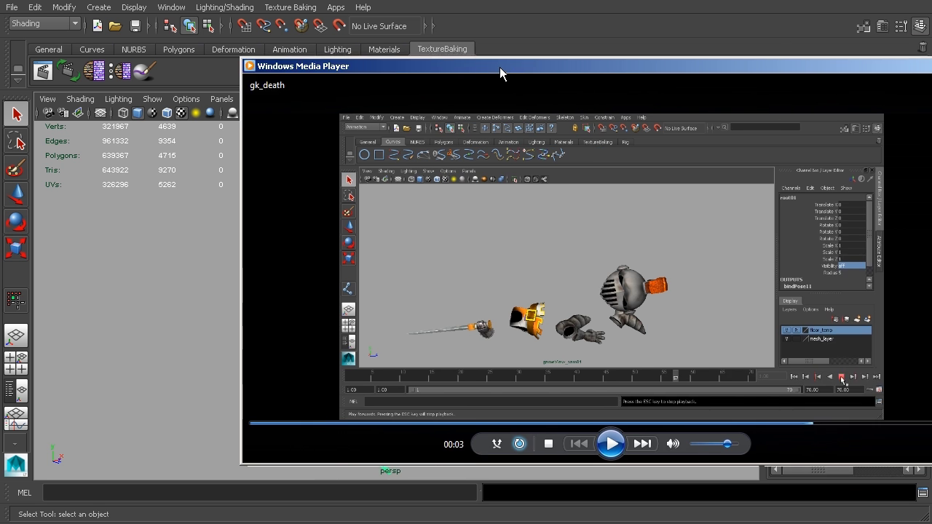
Watch the gk_death animation clip and the gameplay_30FPS clip in Windows Media Player, closing each one
left_click_drag(500, 67, 378, 48)
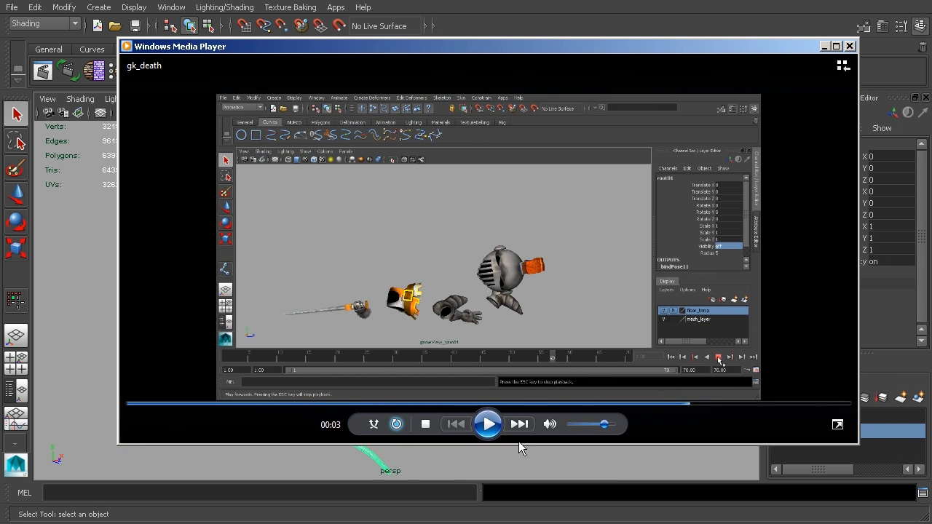
left_click(499, 424)
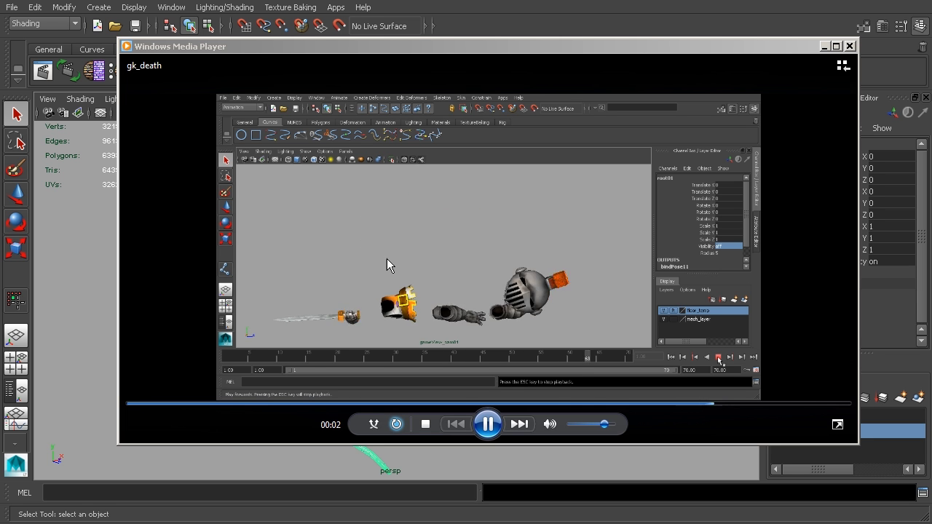
left_click(850, 46)
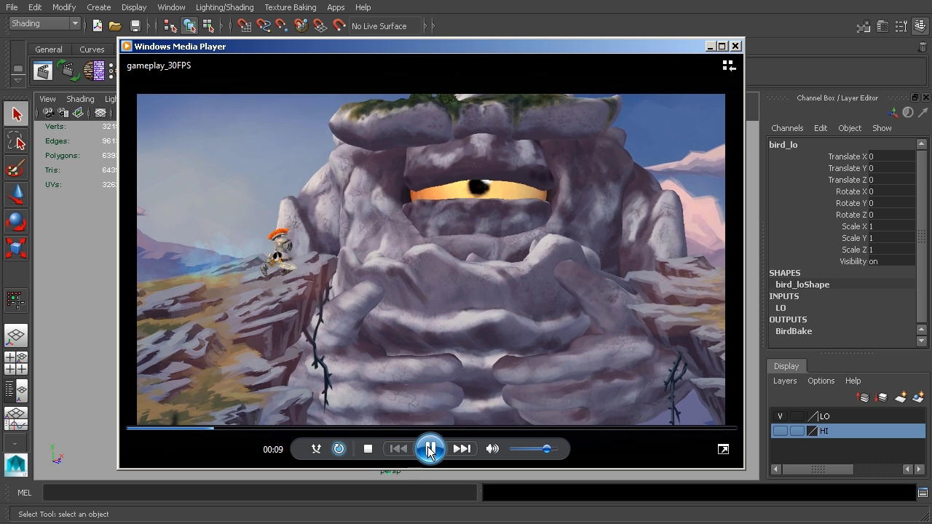
left_click(502, 194)
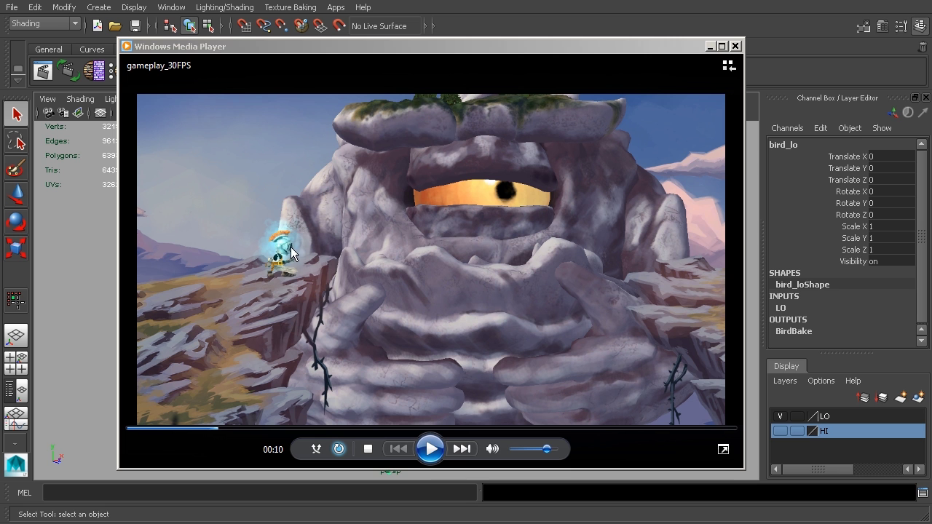
left_click(735, 47)
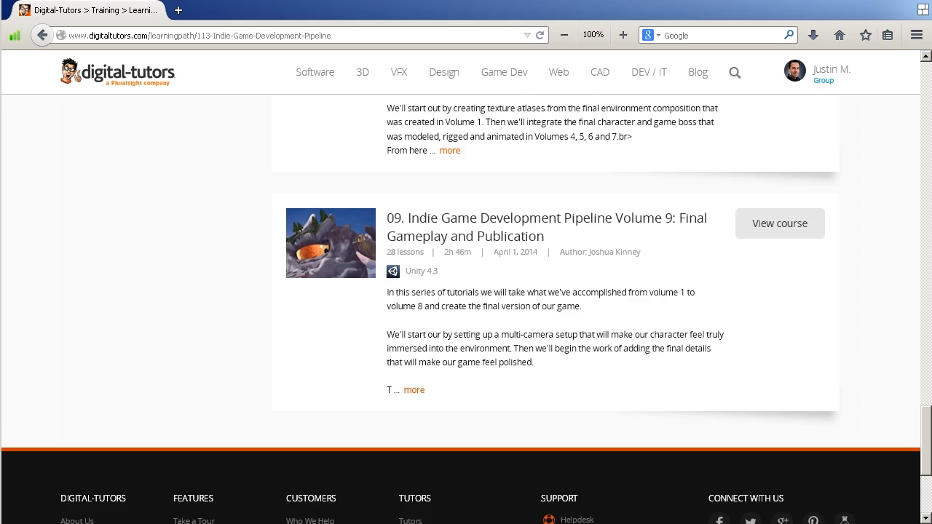
Look through the courses of the Indie Game Development Pipeline learning path on the Digital-Tutors page in the browser
scroll(699, 291, "up", 15)
left_click_drag(926, 286, 910, 159)
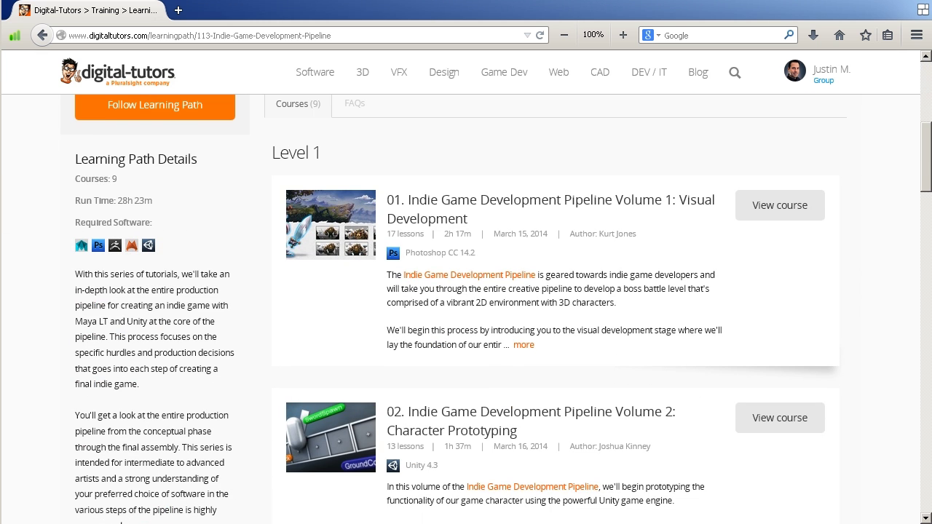
scroll(928, 169, "down", 1)
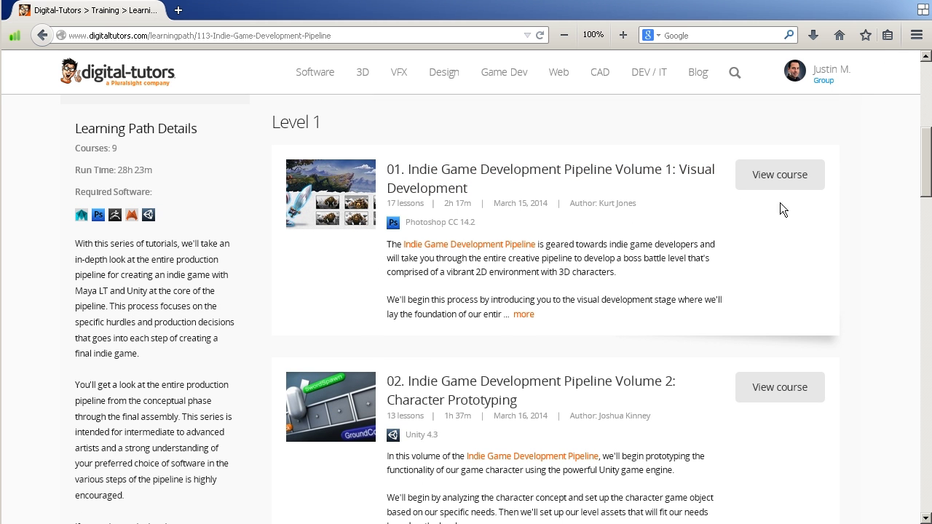
left_click_drag(927, 164, 927, 434)
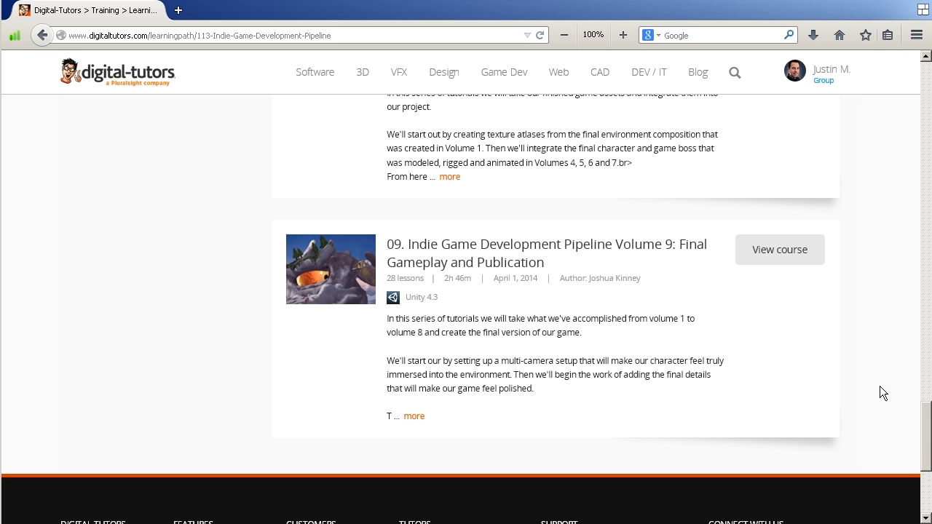
left_click_drag(927, 435, 927, 175)
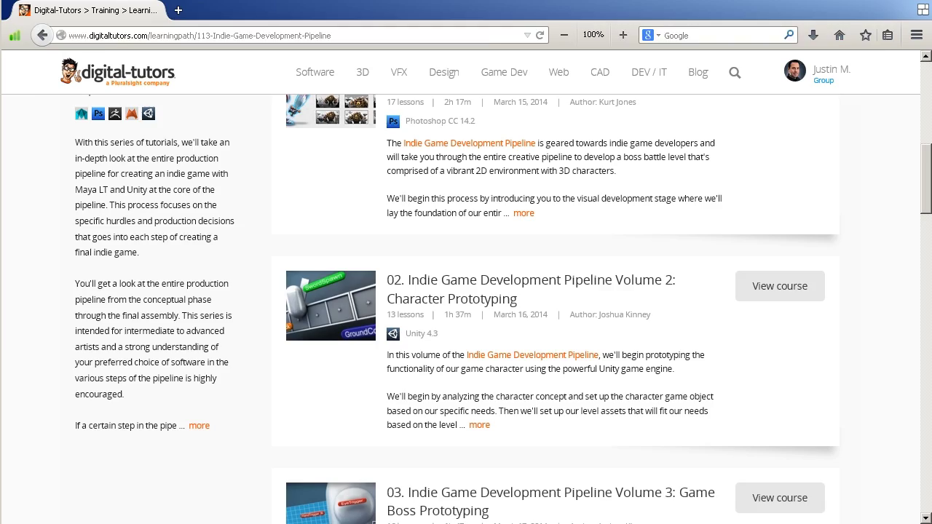